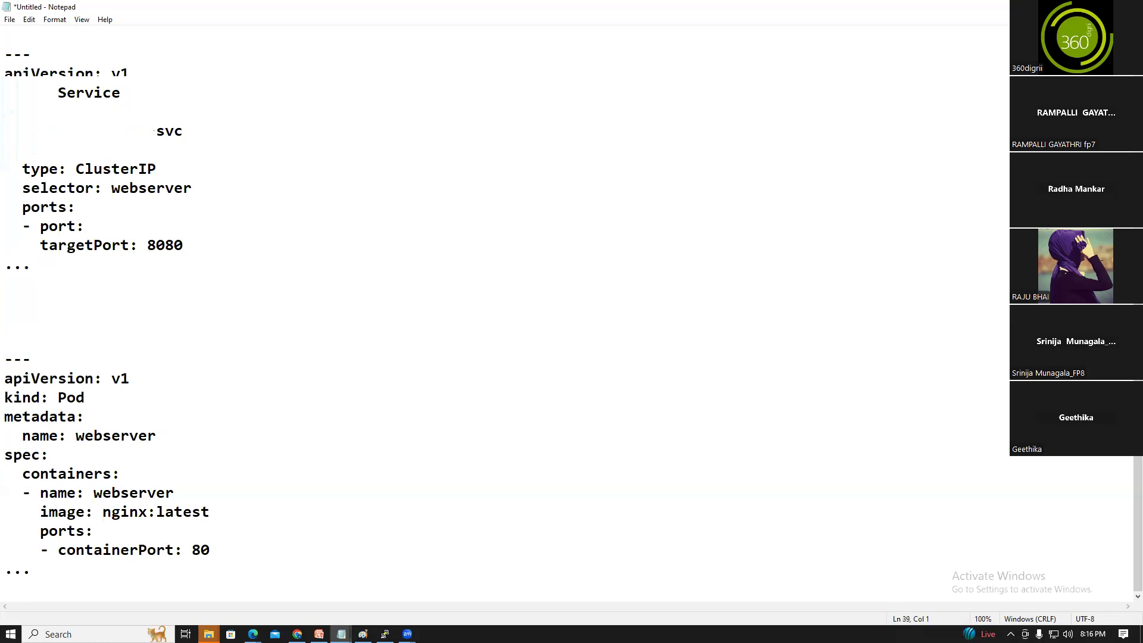
# Discard the unsaved Kubernetes Service and Pod notes and open a blank Untitled Notepad document
pyautogui.scroll(8, 506, 313)
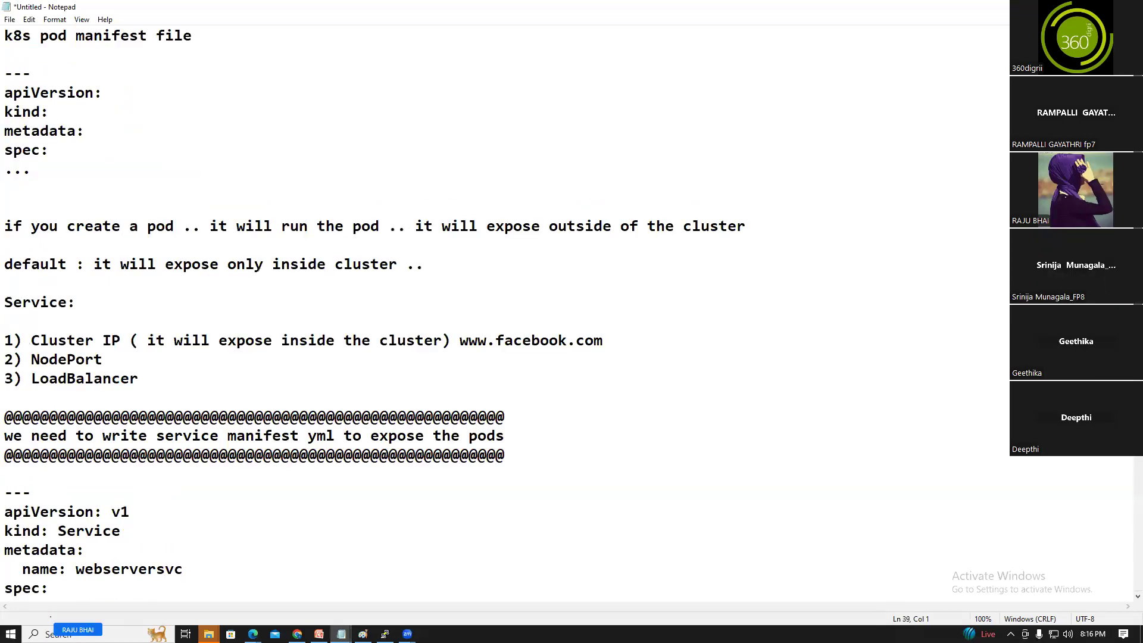
pyautogui.scroll(-8, 506, 313)
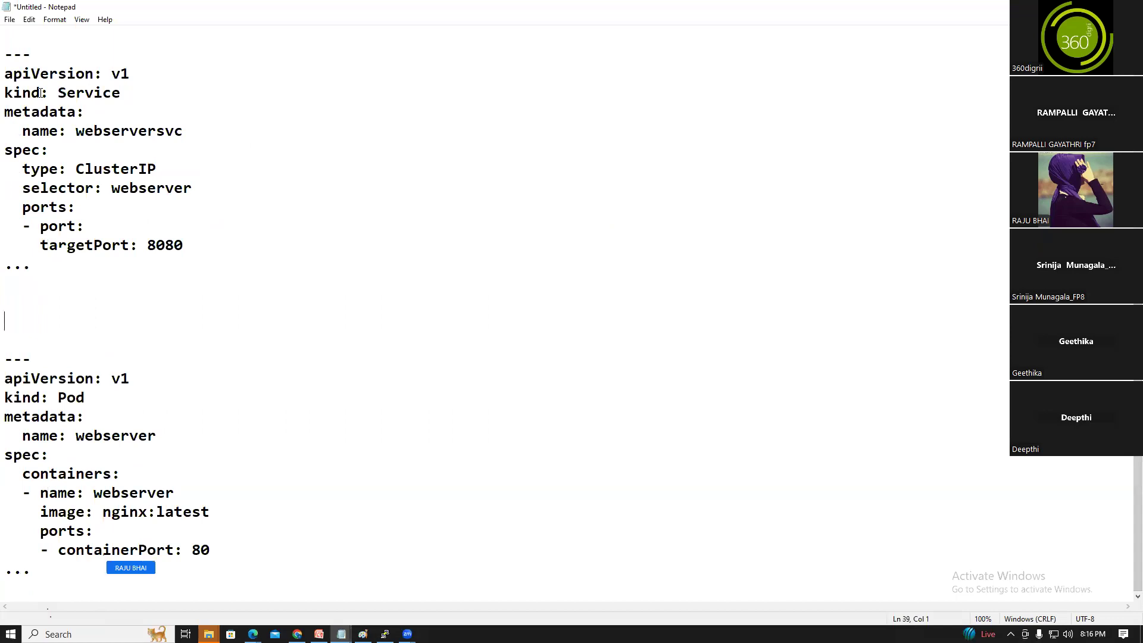
pyautogui.click(9, 20)
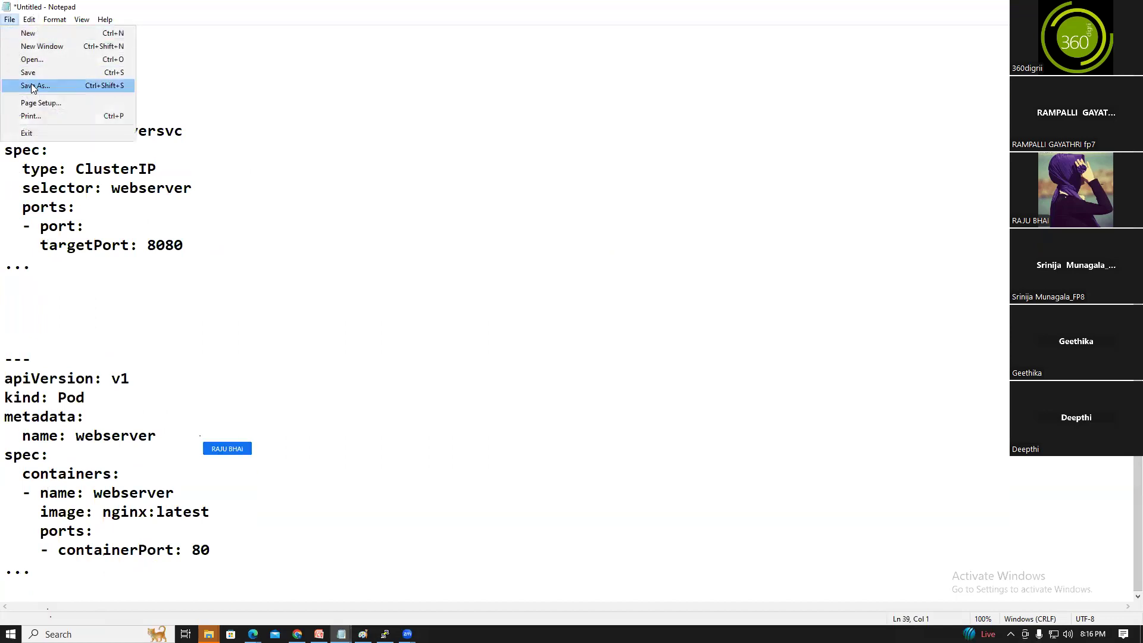
pyautogui.click(32, 34)
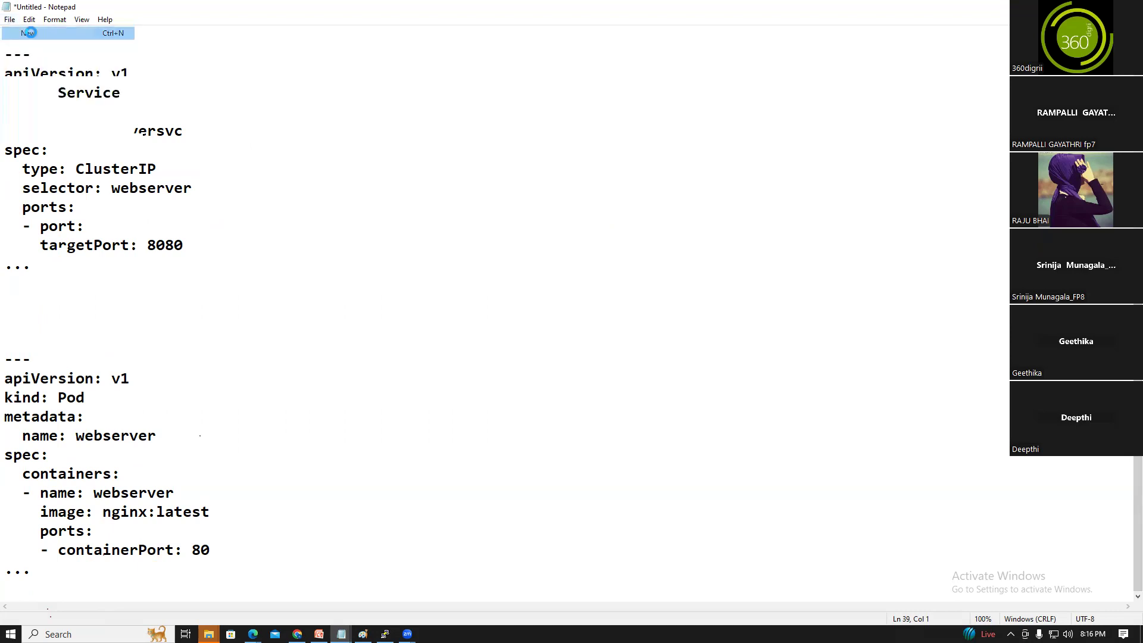
pyautogui.click(581, 319)
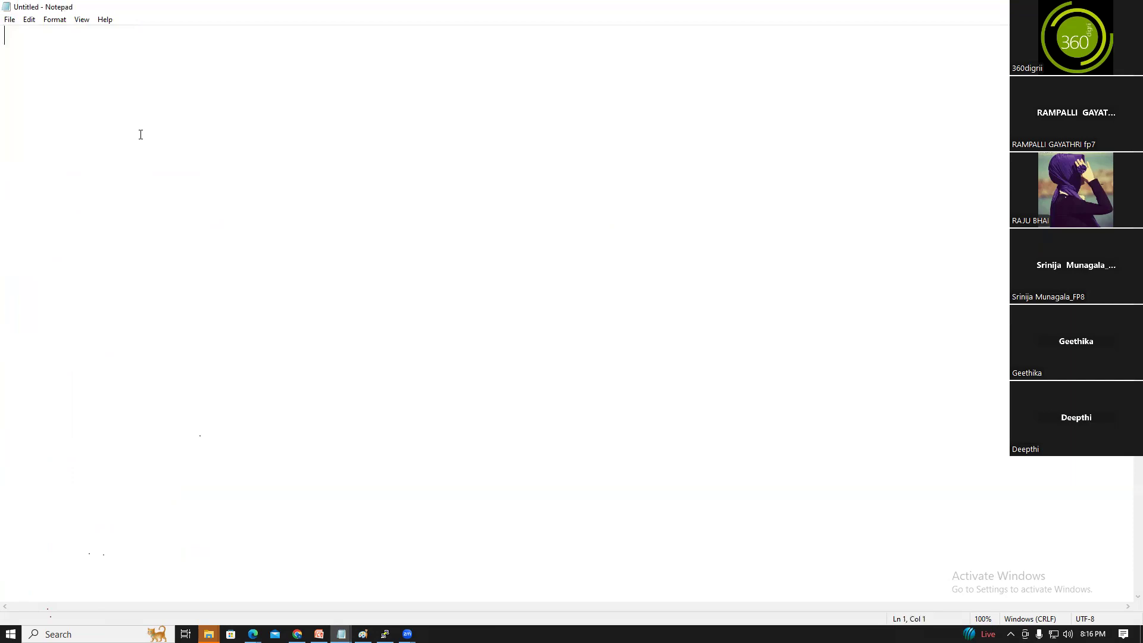
# Type the 'Day 4: 8-aug-24' heading with a row of asterisks above and below it
pyautogui.write('Day 4')
pyautogui.write(':  8-aug-24')
pyautogui.press('Return')
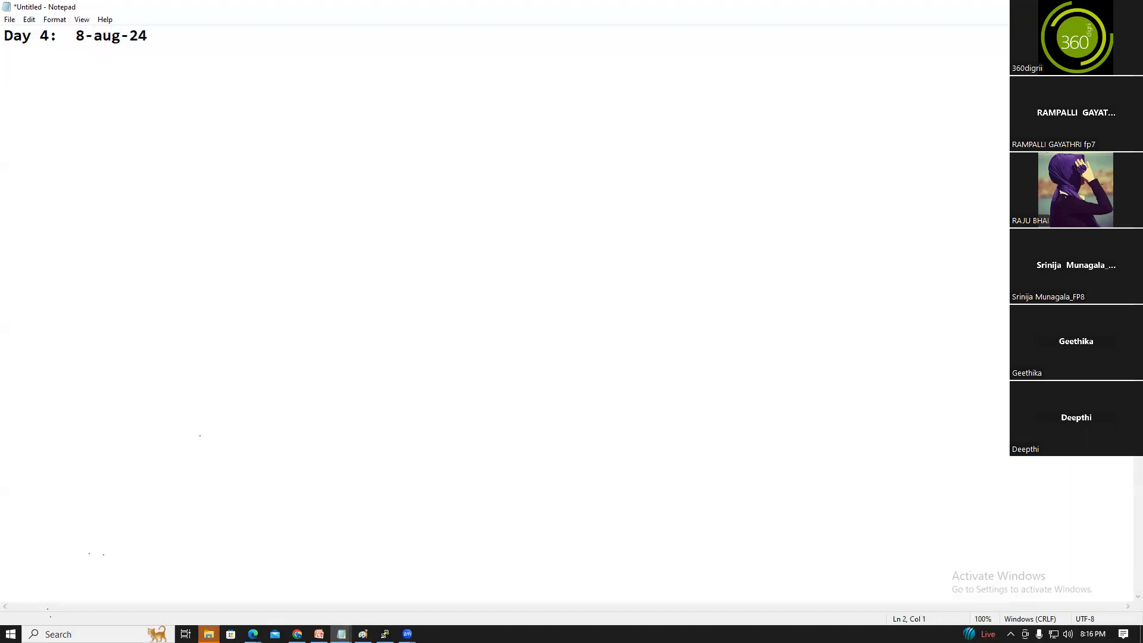
pyautogui.write('****************')
pyautogui.press('Up')
pyautogui.press('Left')
pyautogui.press('Left')
pyautogui.press('Left')
pyautogui.press('Left')
pyautogui.press('Left')
pyautogui.press('Left')
pyautogui.press('Left')
pyautogui.press('Left')
pyautogui.press('Left')
pyautogui.press('Left')
pyautogui.press('Left')
pyautogui.press('Left')
pyautogui.press('Left')
pyautogui.press('Return')
pyautogui.press('Up')
pyautogui.write('****************')
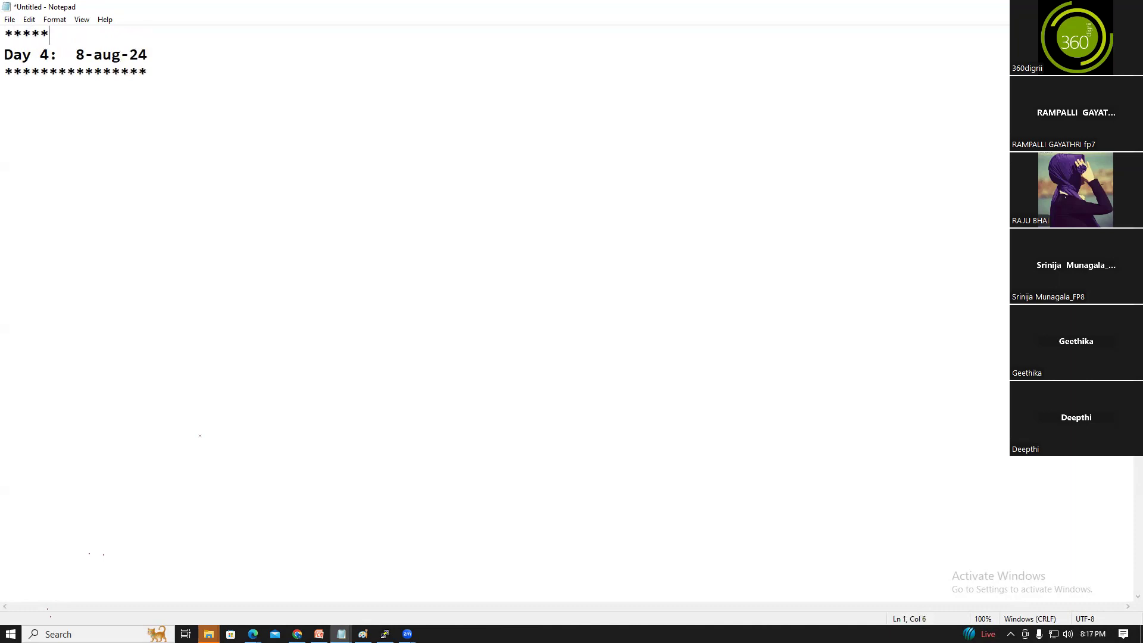
pyautogui.click(44, 108)
pyautogui.click(160, 76)
pyautogui.press('Return')
pyautogui.press('Return')
# Add the note '--> if you want to install centos7(Redhat Inc) --> download the iso images'
pyautogui.write('--> if you ')
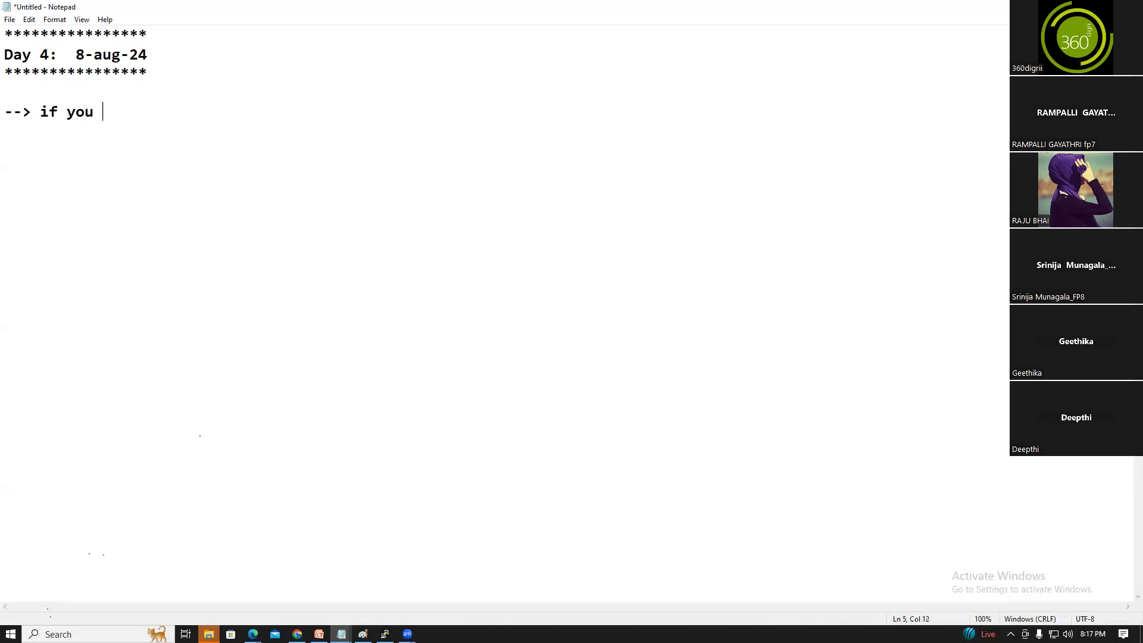
pyautogui.write('want o')
pyautogui.press('BackSpace')
pyautogui.press('BackSpace')
pyautogui.write('to install ')
pyautogui.write('en')
pyautogui.press('BackSpace')
pyautogui.write('ce')
pyautogui.press('BackSpace')
pyautogui.press('BackSpace')
pyautogui.press('BackSpace')
pyautogui.write('centos7')
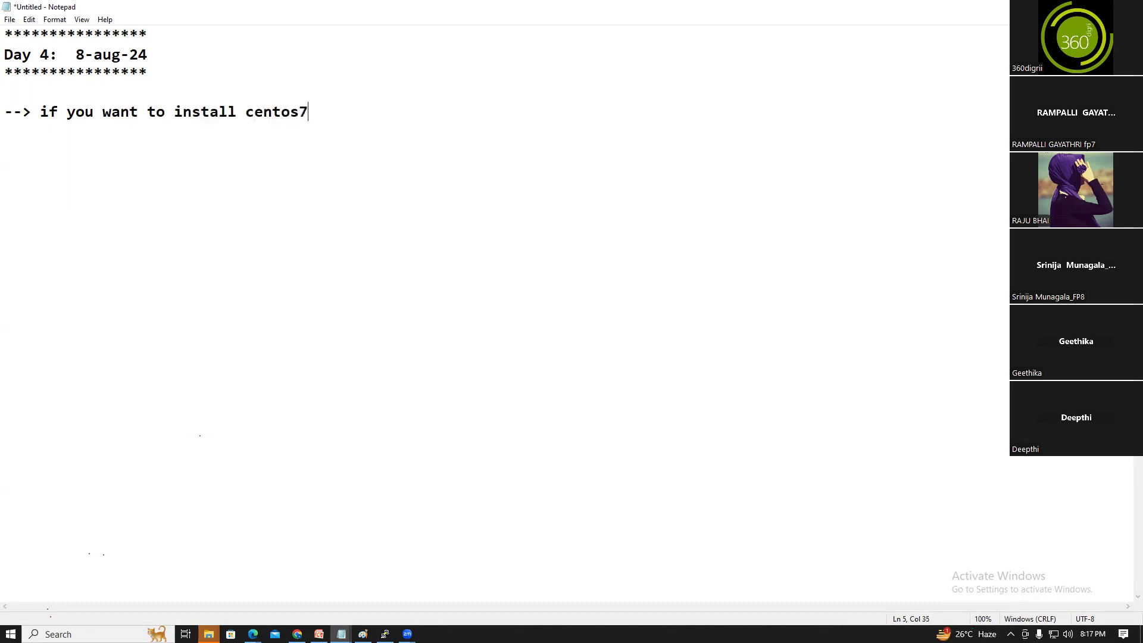
pyautogui.write('(')
pyautogui.write('Redhat Inc')
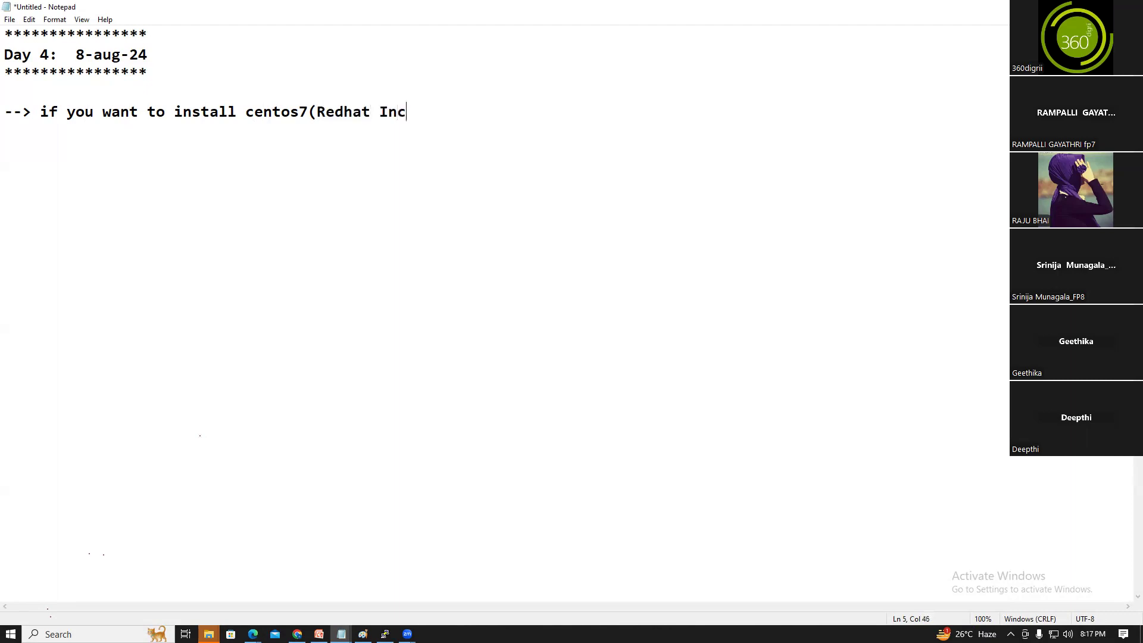
pyautogui.write(') --')
pyautogui.press('BackSpace')
pyautogui.press('BackSpace')
pyautogui.write('--> w')
pyautogui.press('BackSpace')
pyautogui.write('download the iso ')
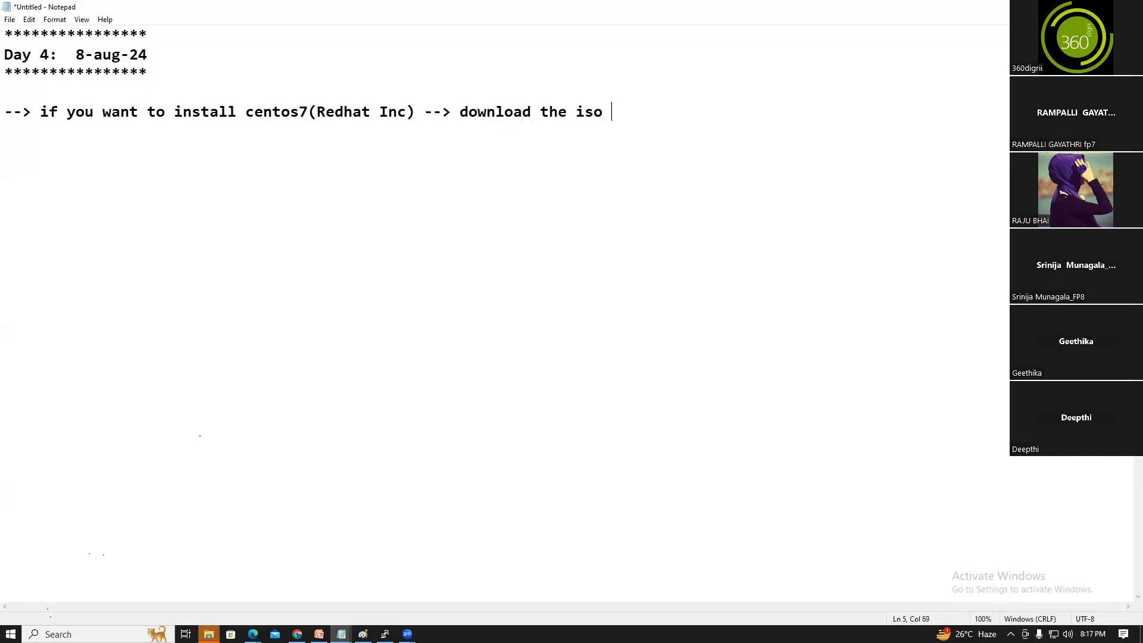
pyautogui.write('images--> donw')
# Complete the line 'download the oracle virtual box software for windows'
pyautogui.press('BackSpace')
pyautogui.press('BackSpace')
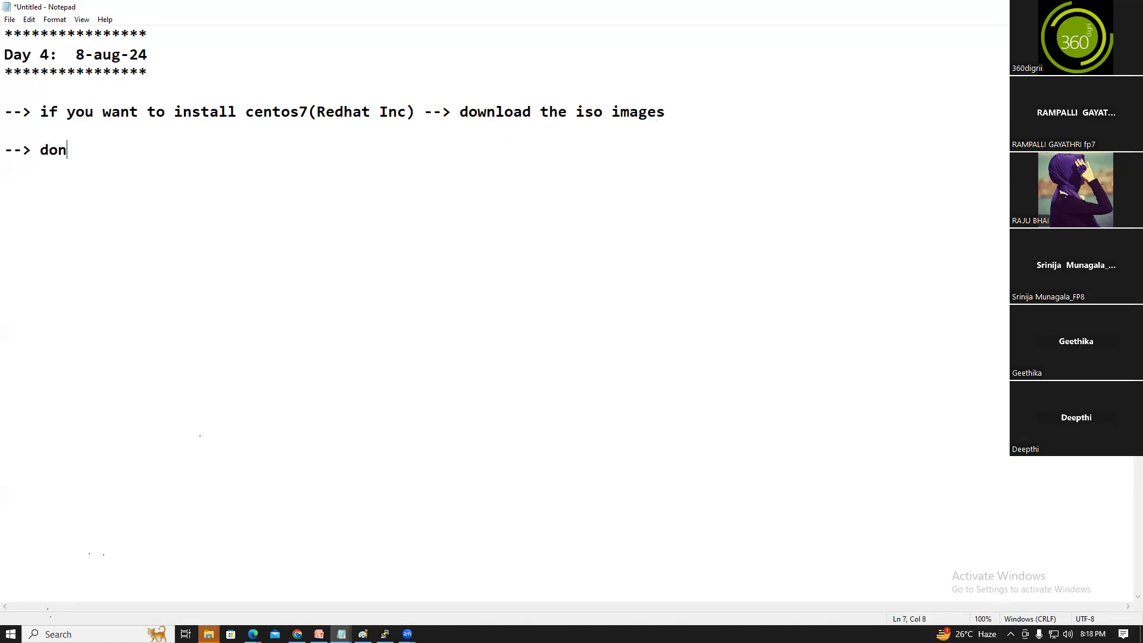
pyautogui.write('wnload the')
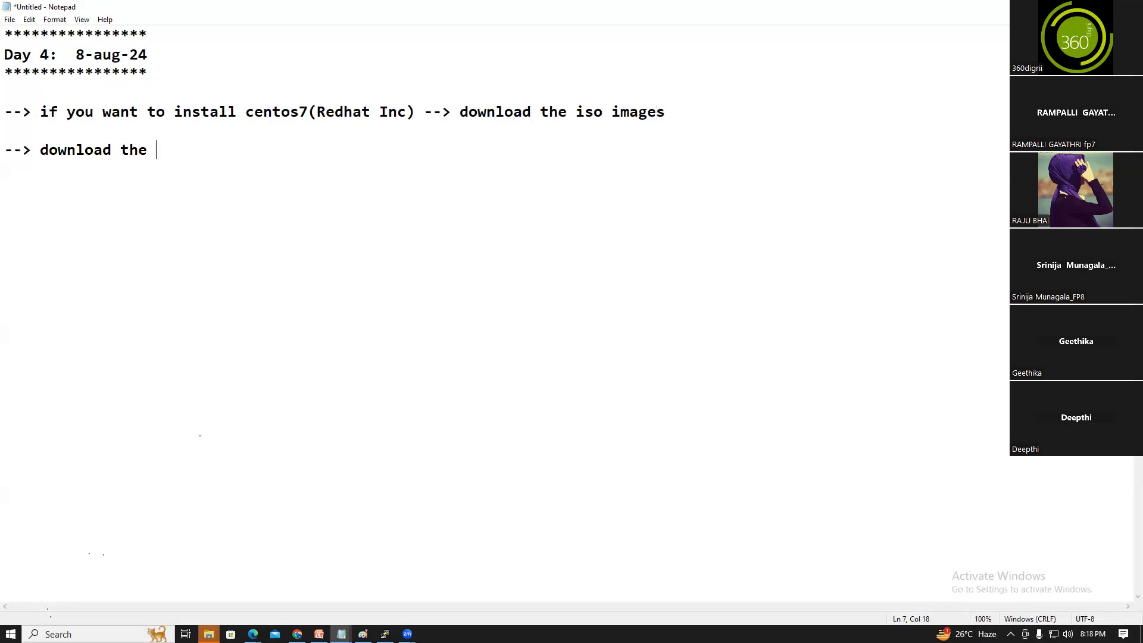
pyautogui.write('oracle virtual box ')
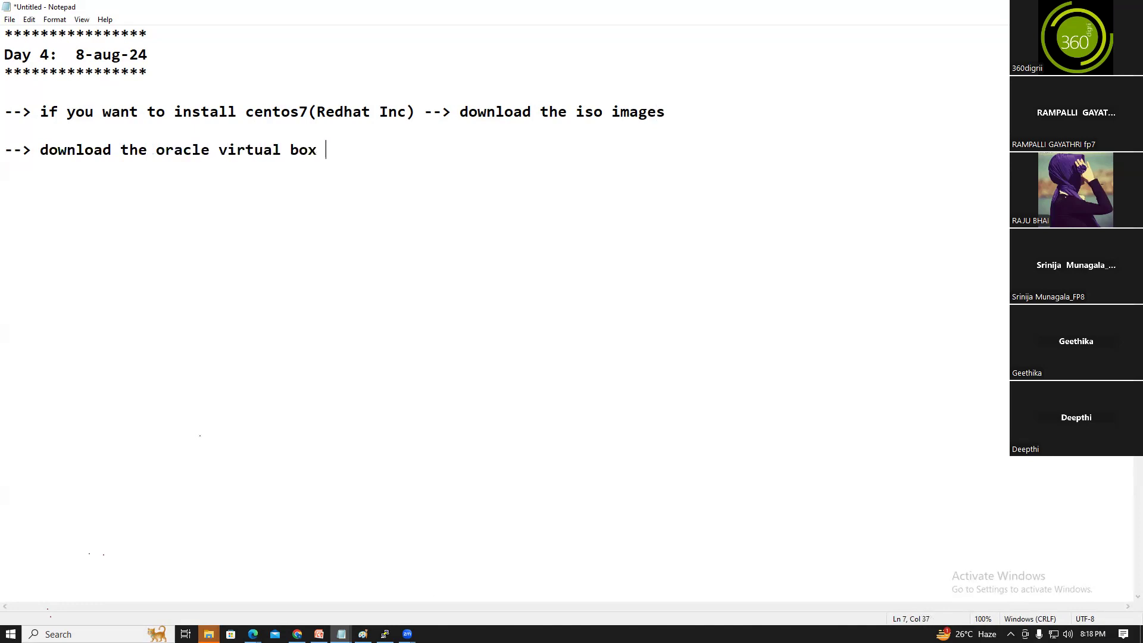
pyautogui.write('software fo')
pyautogui.write('e iw')
pyautogui.press('BackSpace')
pyautogui.press('BackSpace')
pyautogui.press('BackSpace')
pyautogui.press('BackSpace')
pyautogui.write('r win')
pyautogui.write('diws')
pyautogui.press('BackSpace')
pyautogui.press('BackSpace')
pyautogui.press('BackSpace')
pyautogui.write('ows')
pyautogui.press('Return')
pyautogui.press('Return')
# Add the line '--> micro soft visual c++ 2019 software' and move down to blank lines
pyautogui.write('-->')
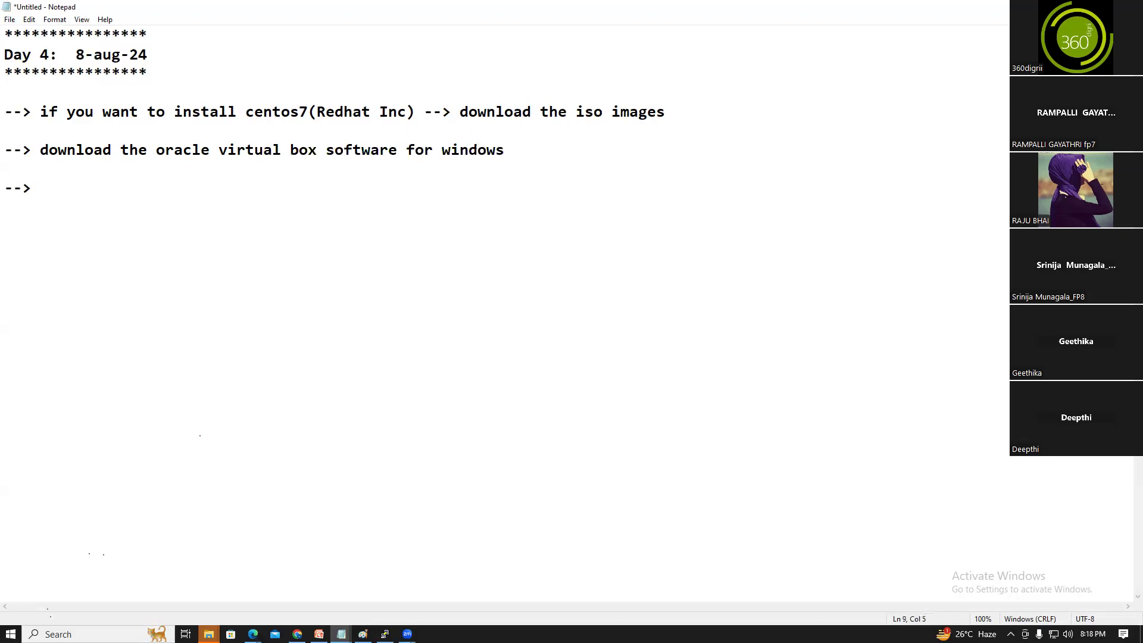
pyautogui.write('vs c')
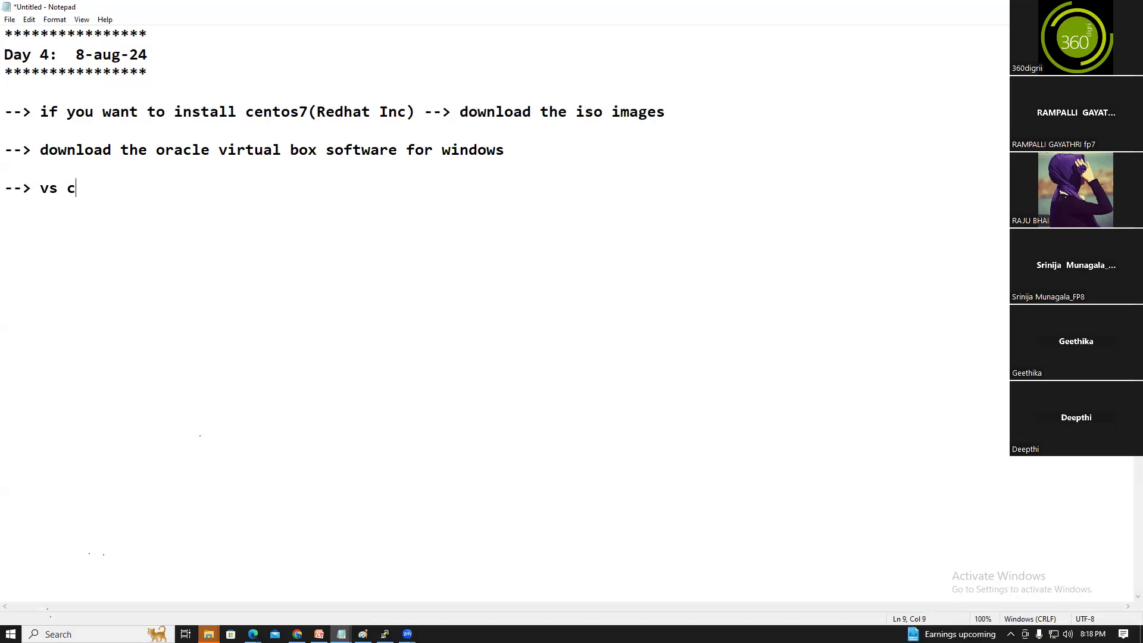
pyautogui.press('BackSpace')
pyautogui.press('BackSpace')
pyautogui.press('BackSpace')
pyautogui.press('BackSpace')
pyautogui.write('micro soft visua')
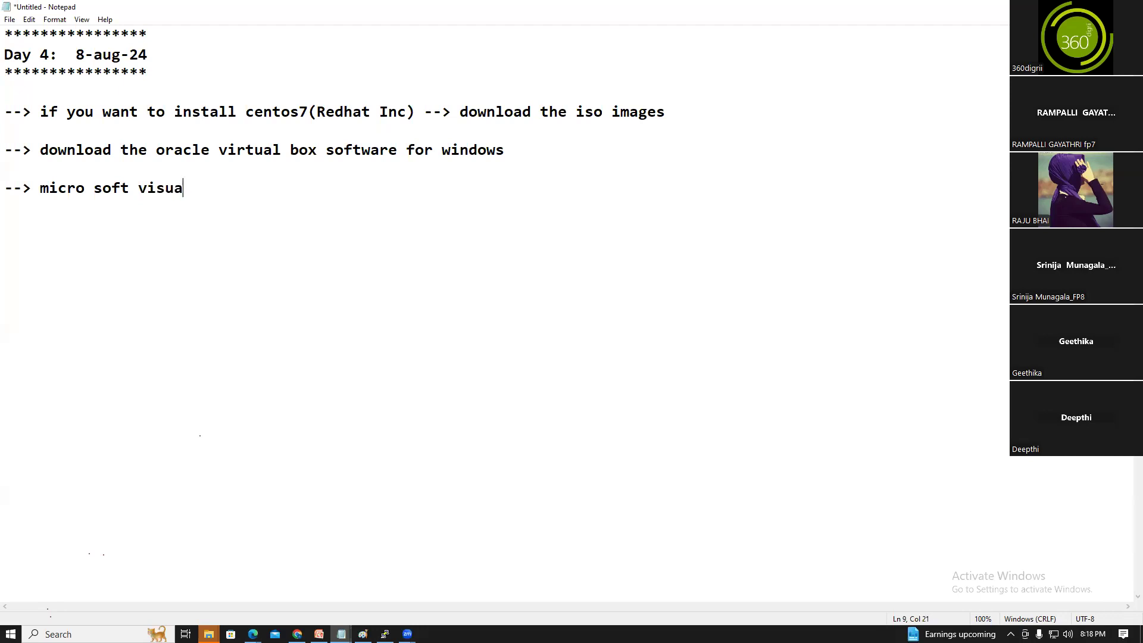
pyautogui.write('l c')
pyautogui.write('++ 201')
pyautogui.write('9 softw')
pyautogui.write('war')
pyautogui.press('BackSpace')
pyautogui.press('BackSpace')
pyautogui.write('a')
pyautogui.press('BackSpace')
pyautogui.press('BackSpace')
pyautogui.write('are we in')
pyautogui.press('BackSpace')
pyautogui.press('BackSpace')
pyautogui.write('n')
pyautogui.press('BackSpace')
pyautogui.press('BackSpace')
pyautogui.press('BackSpace')
pyautogui.press('BackSpace')
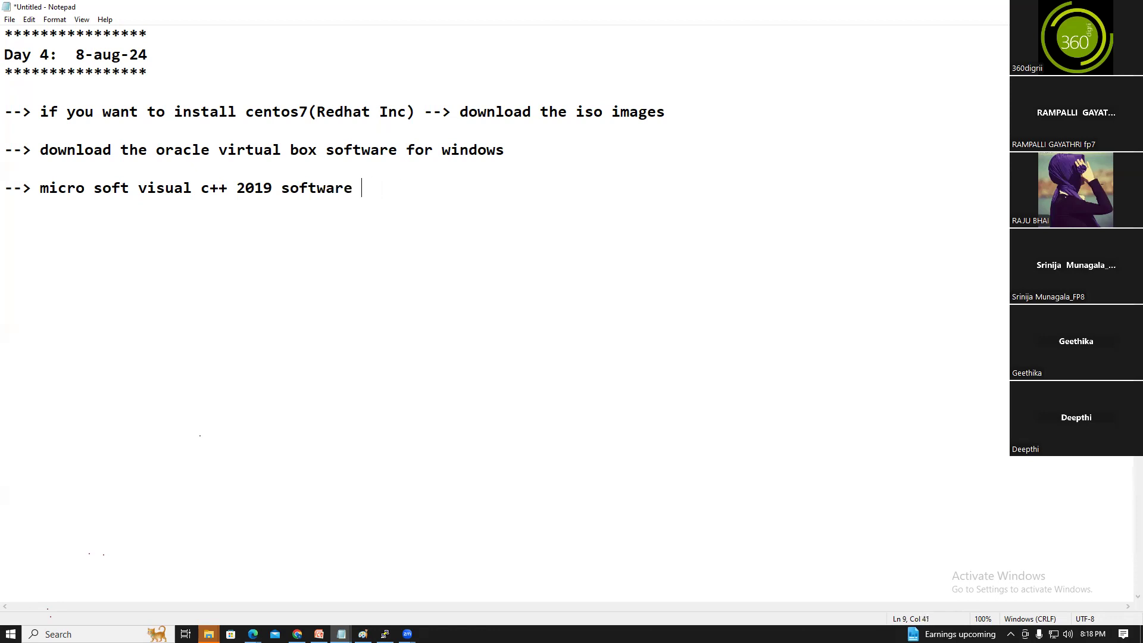
pyautogui.press('Return')
pyautogui.press('Return')
pyautogui.press('Return')
# In the 360_degree_Linux_AWS_Freshers folder, view the Day-2 YouTube link file
pyautogui.moveTo(253, 634)
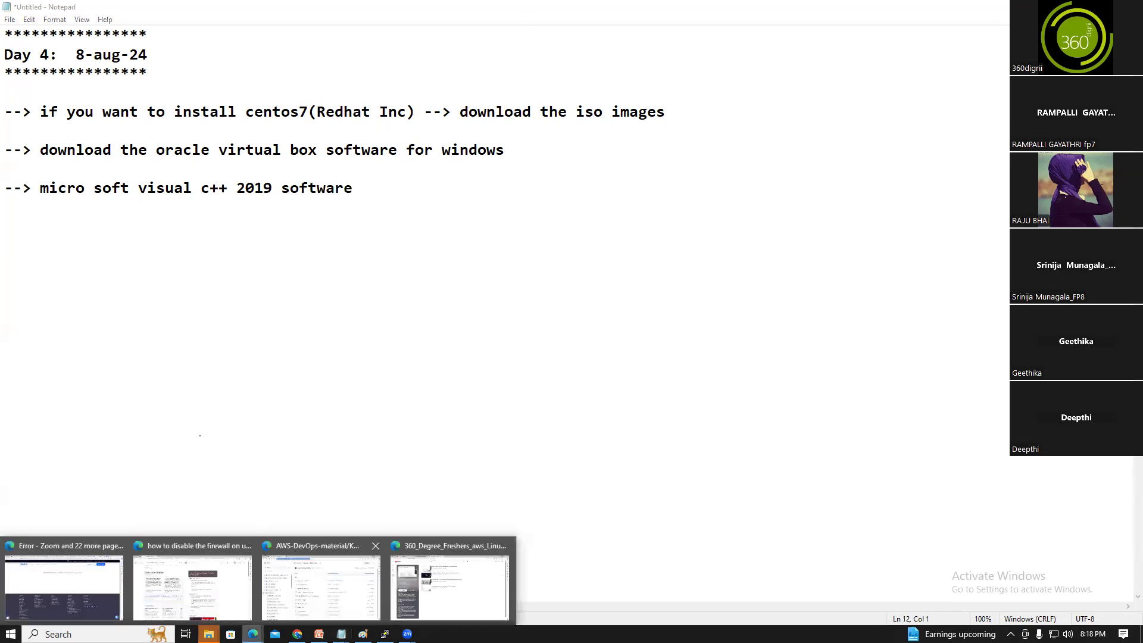
pyautogui.click(343, 600)
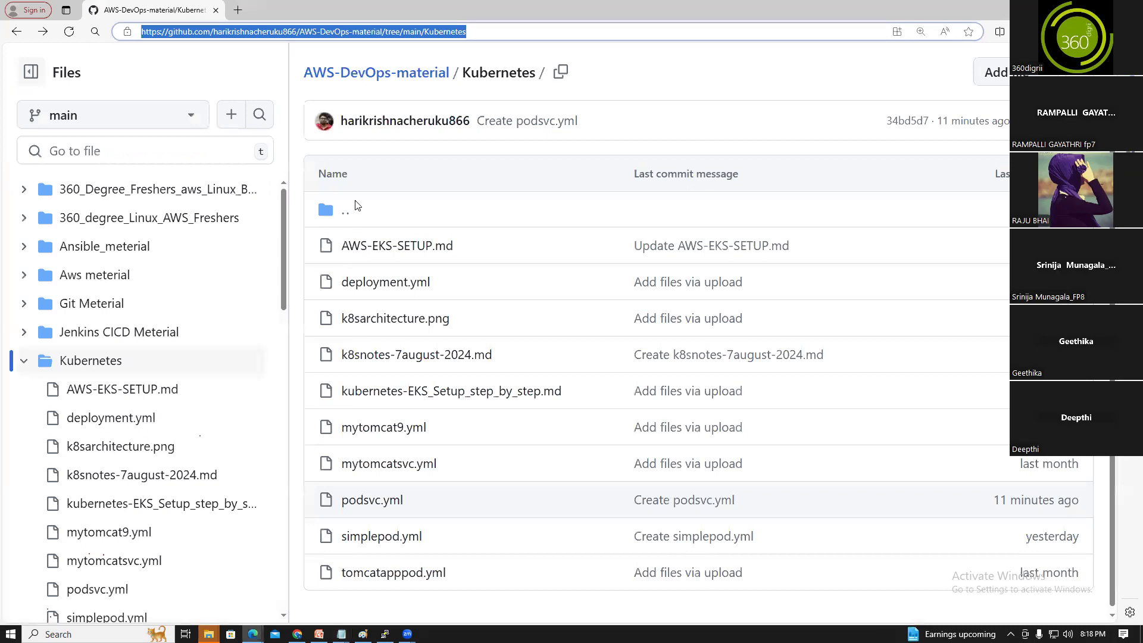
pyautogui.click(388, 78)
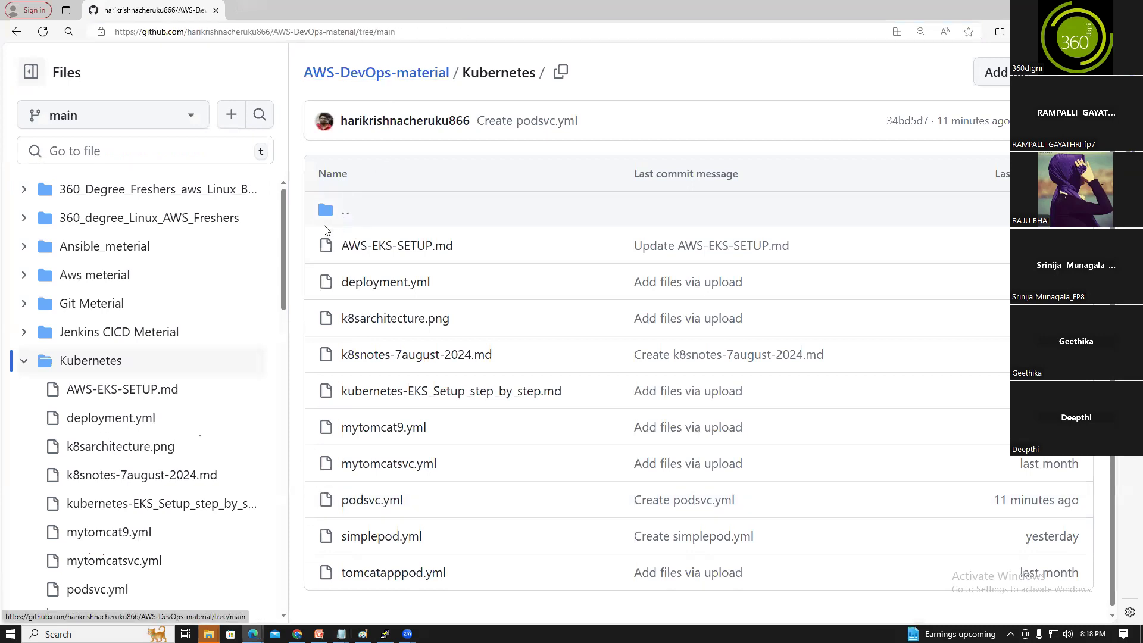
pyautogui.click(177, 361)
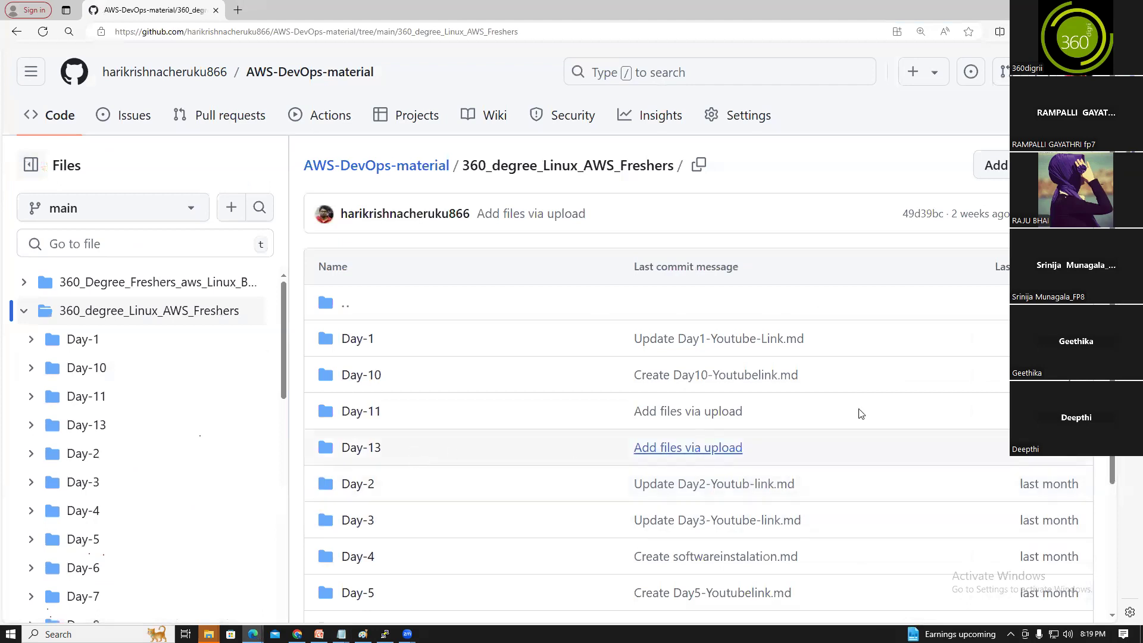
pyautogui.scroll(-3, 655, 358)
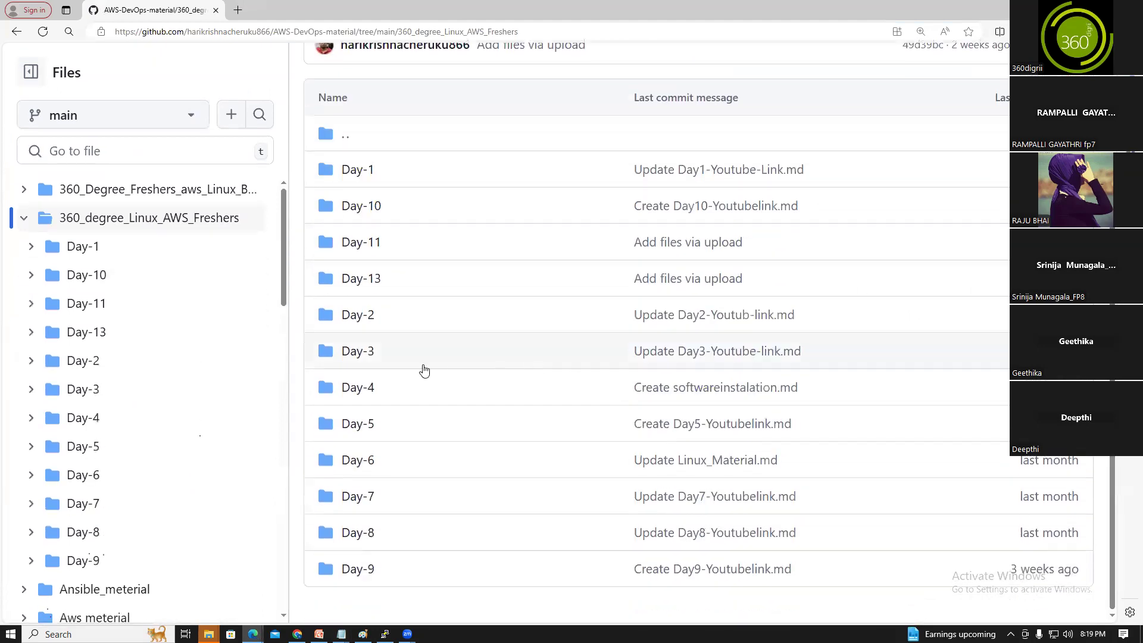
pyautogui.click(362, 319)
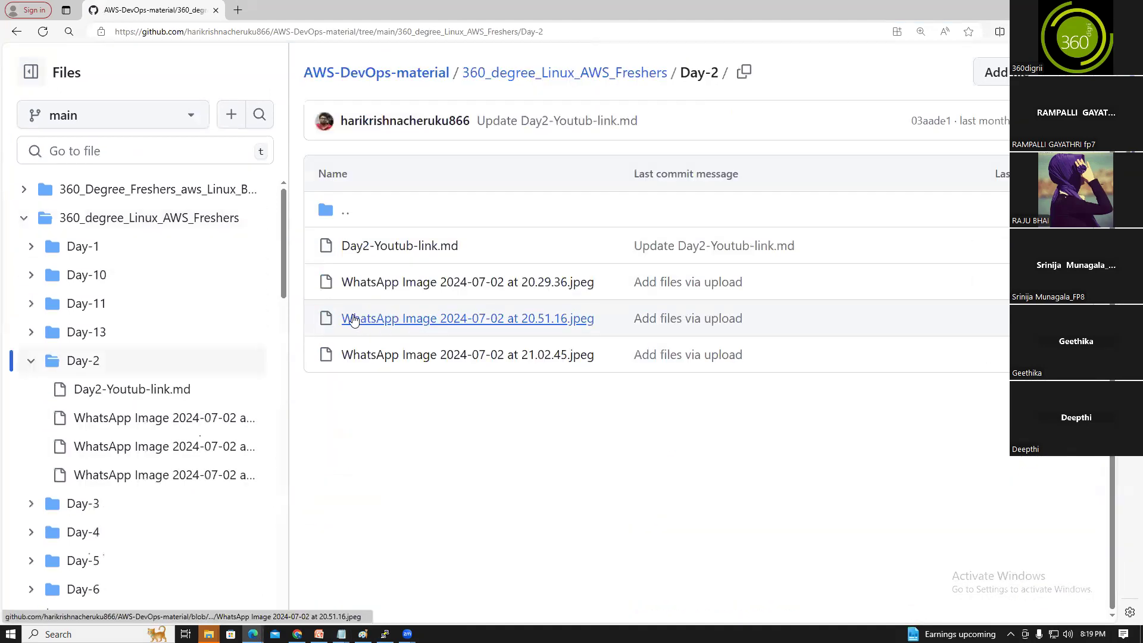
pyautogui.click(375, 246)
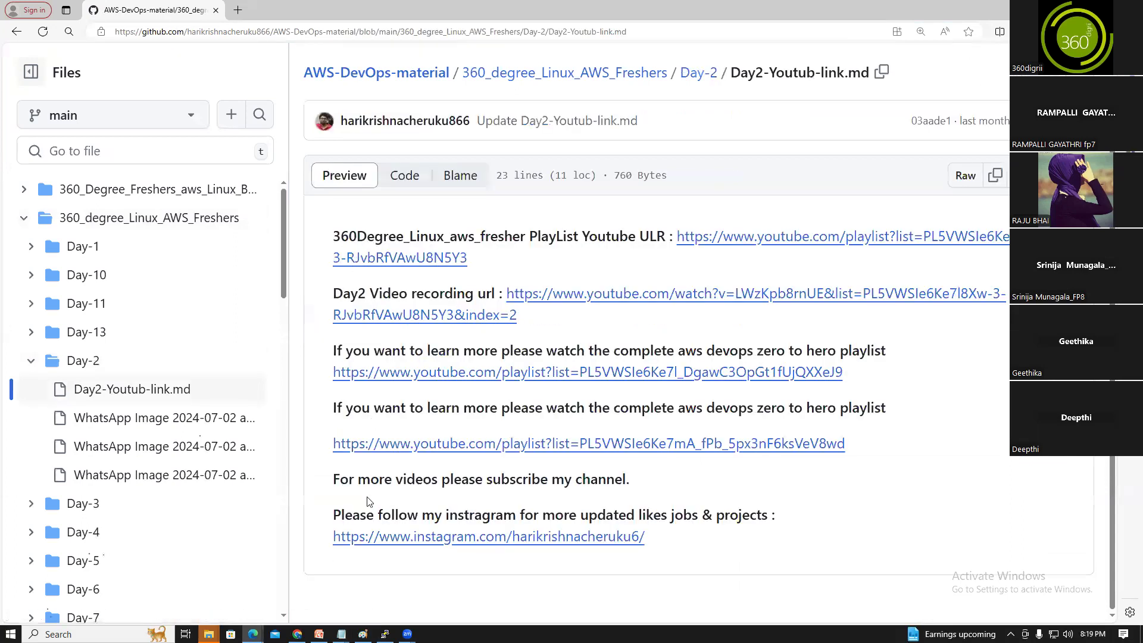
pyautogui.click(16, 31)
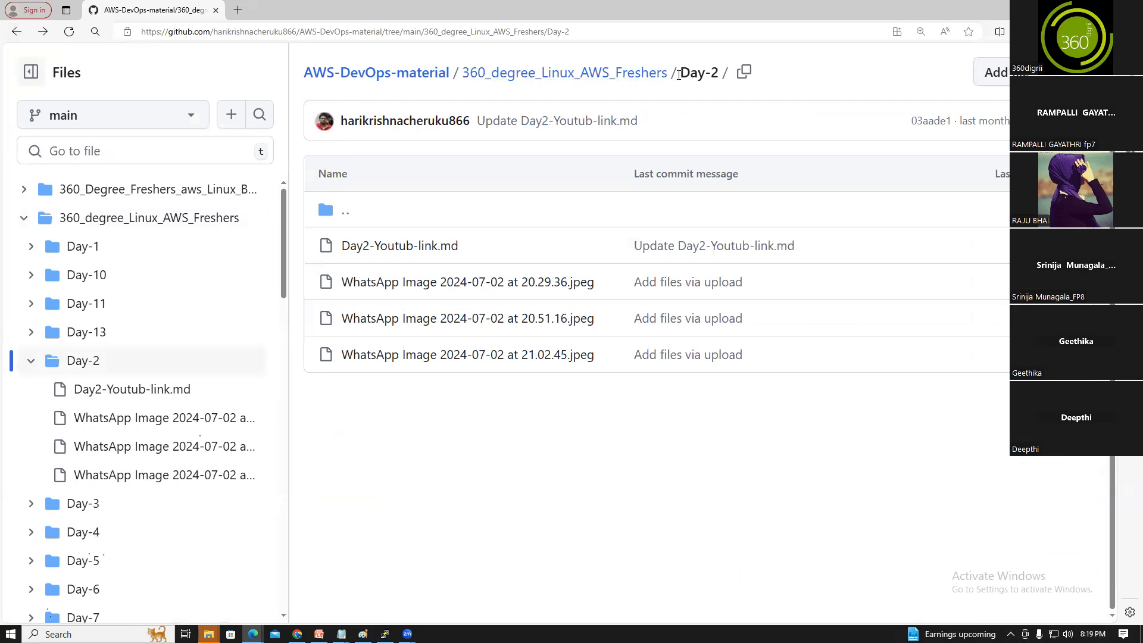
# View the Day-3 and Day-4 YouTube link files, ending in the Day-4 folder listing
pyautogui.click(629, 76)
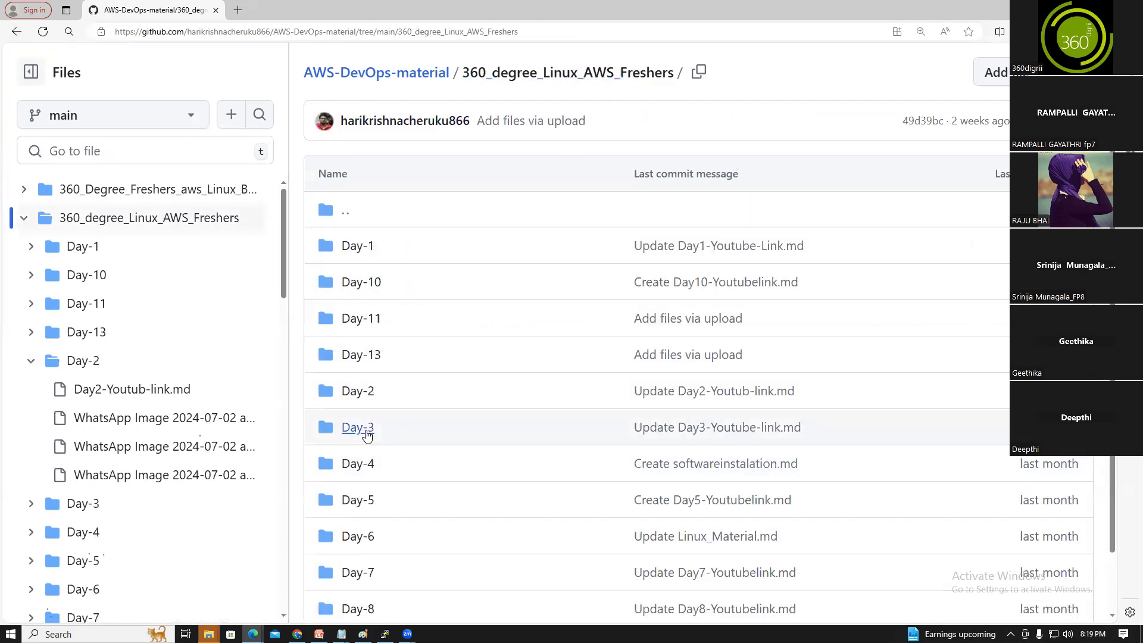
pyautogui.click(366, 434)
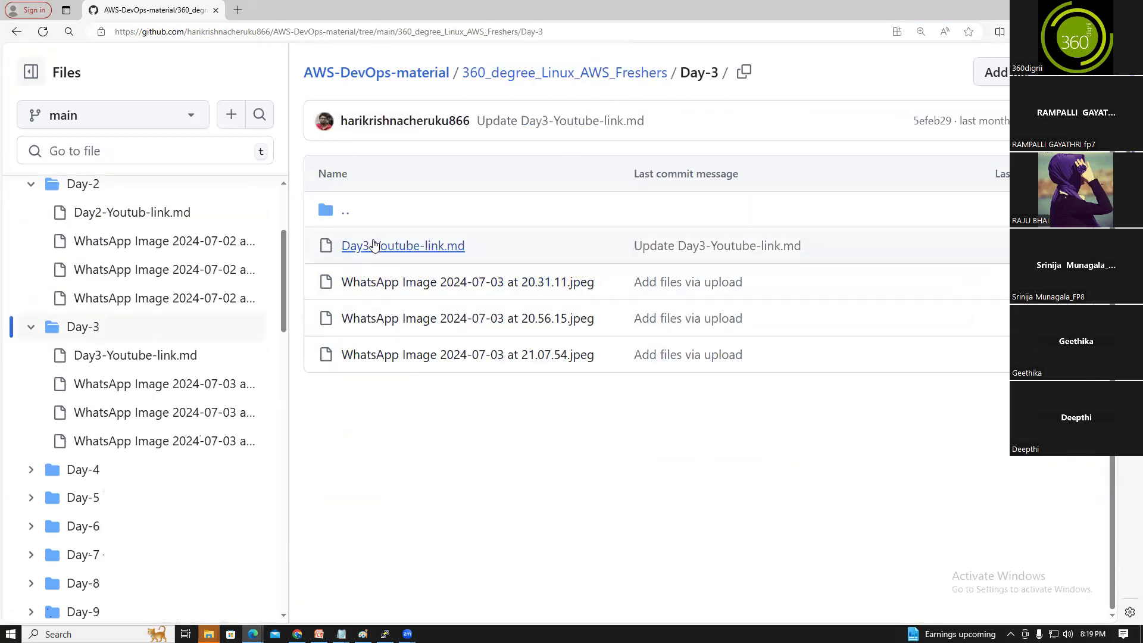
pyautogui.click(358, 246)
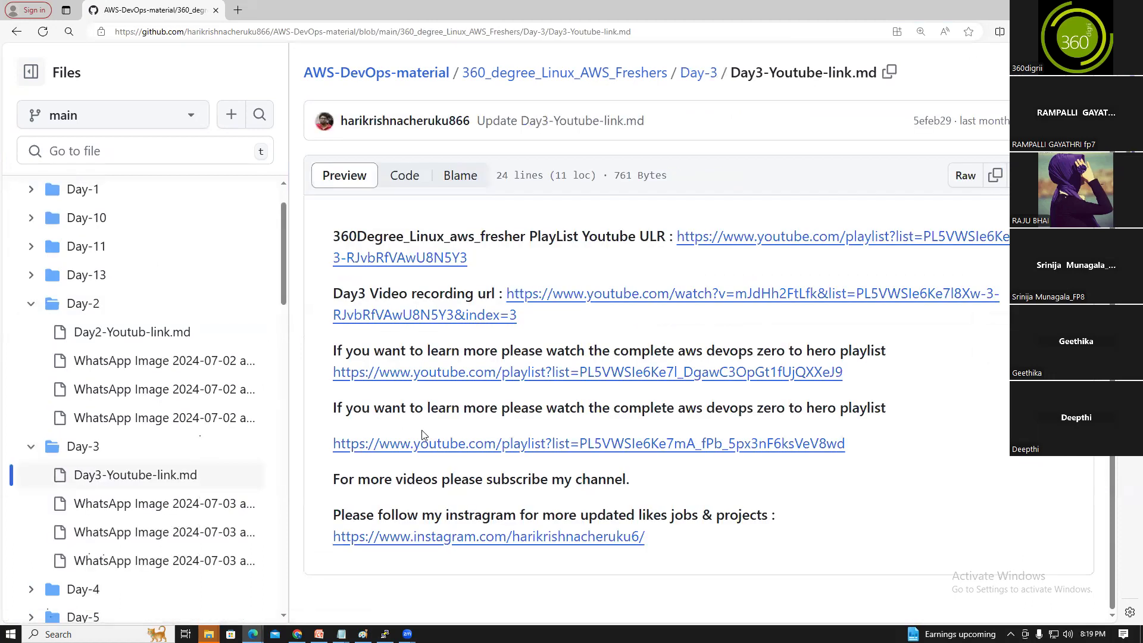
pyautogui.click(17, 32)
pyautogui.click(17, 31)
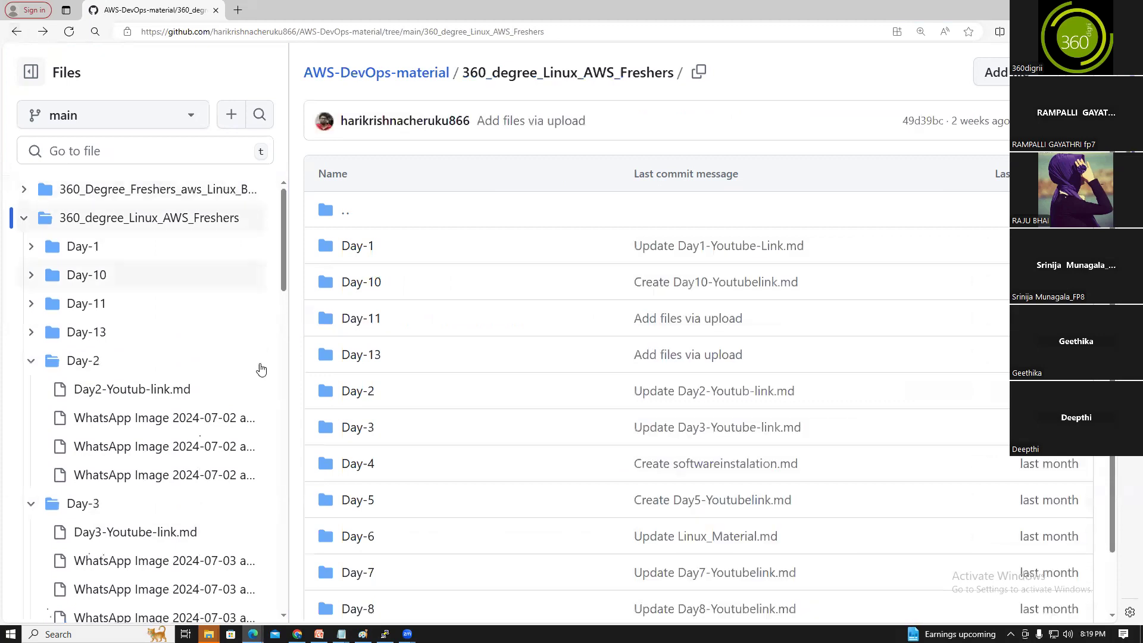
pyautogui.click(346, 464)
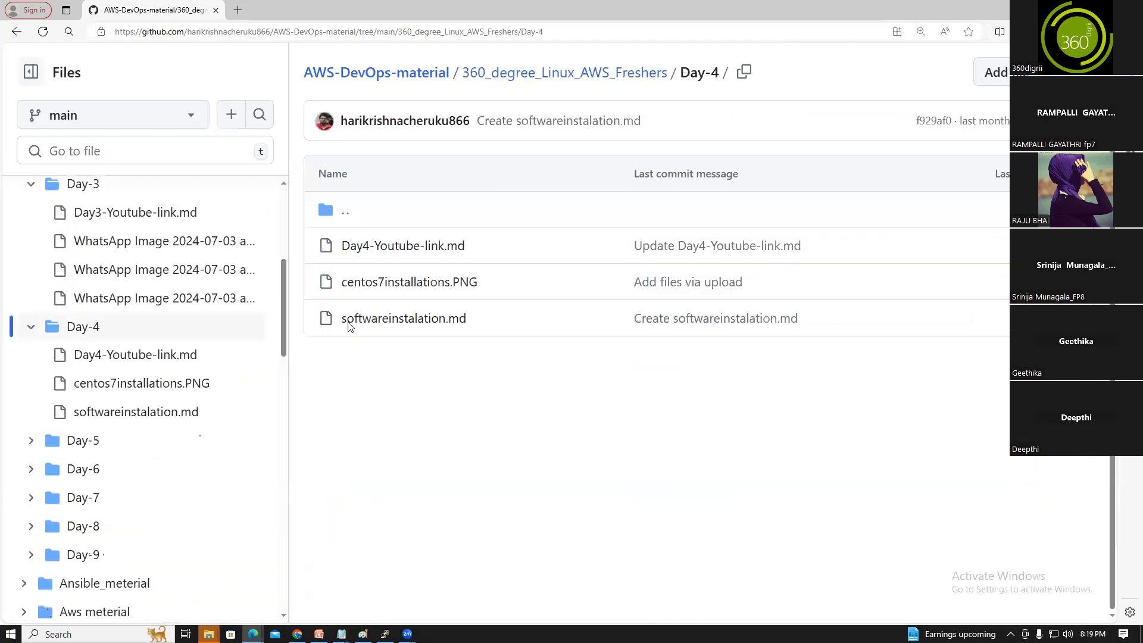
pyautogui.click(369, 247)
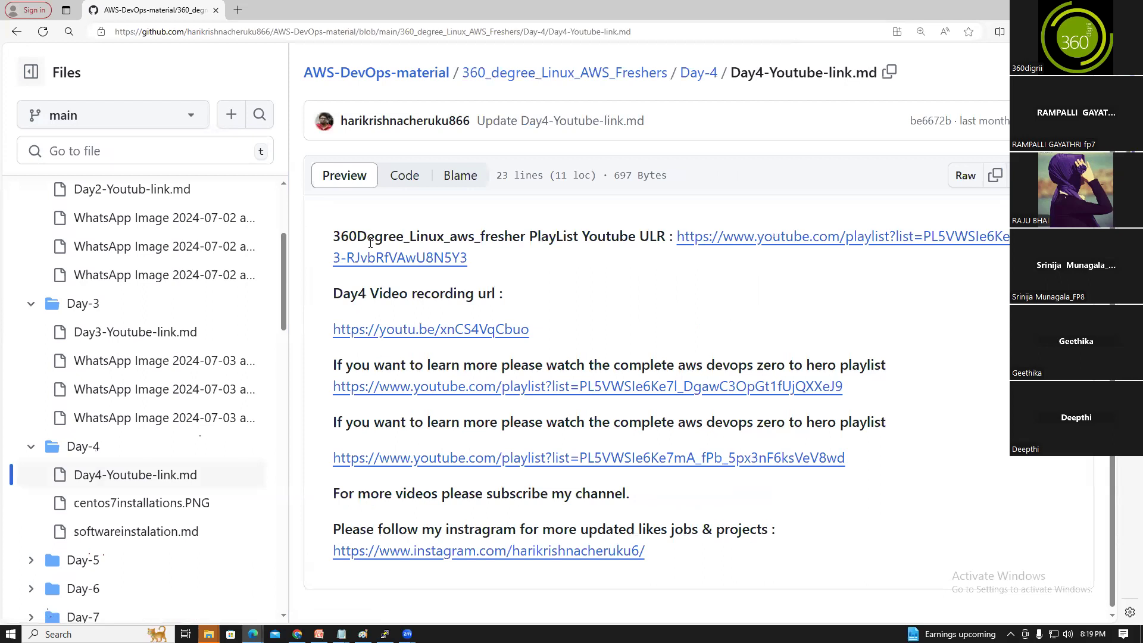
pyautogui.click(18, 33)
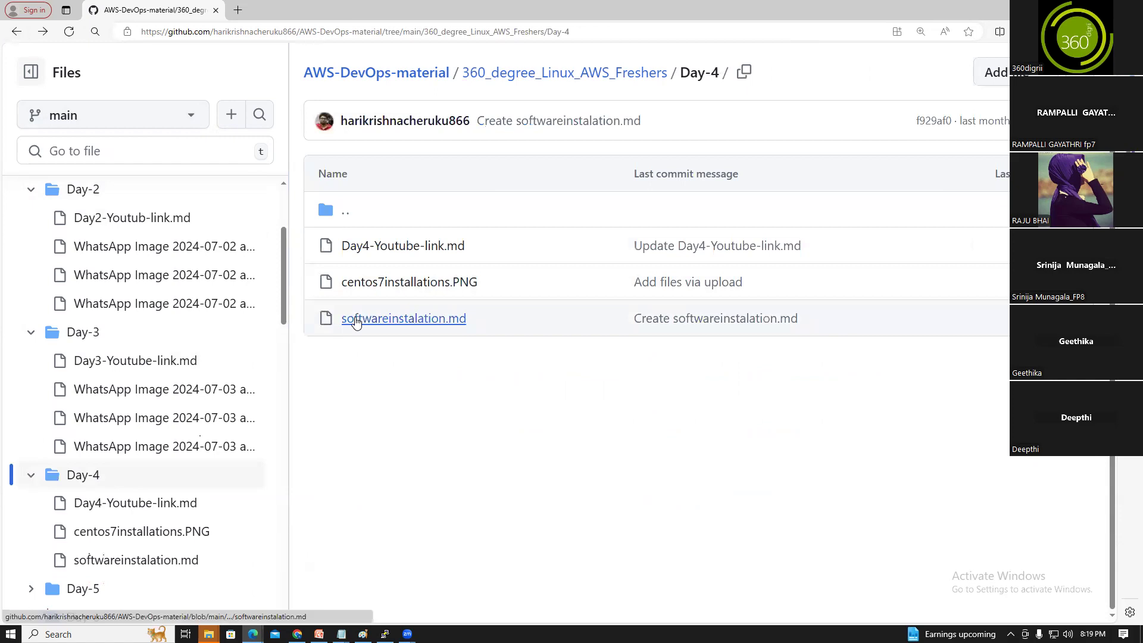
# Open softwareinstalation.md and copy its paragraph of VirtualBox, VC++ and CentOS 9 download links
pyautogui.click(356, 321)
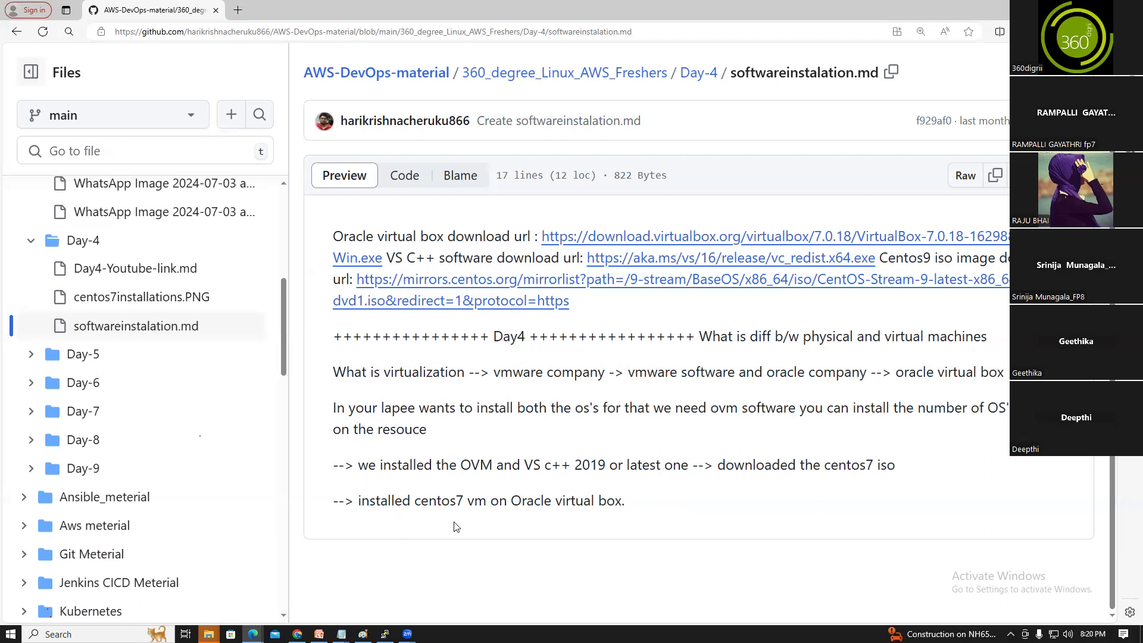
pyautogui.moveTo(587, 313); pyautogui.dragTo(336, 241)
pyautogui.rightClick(349, 236)
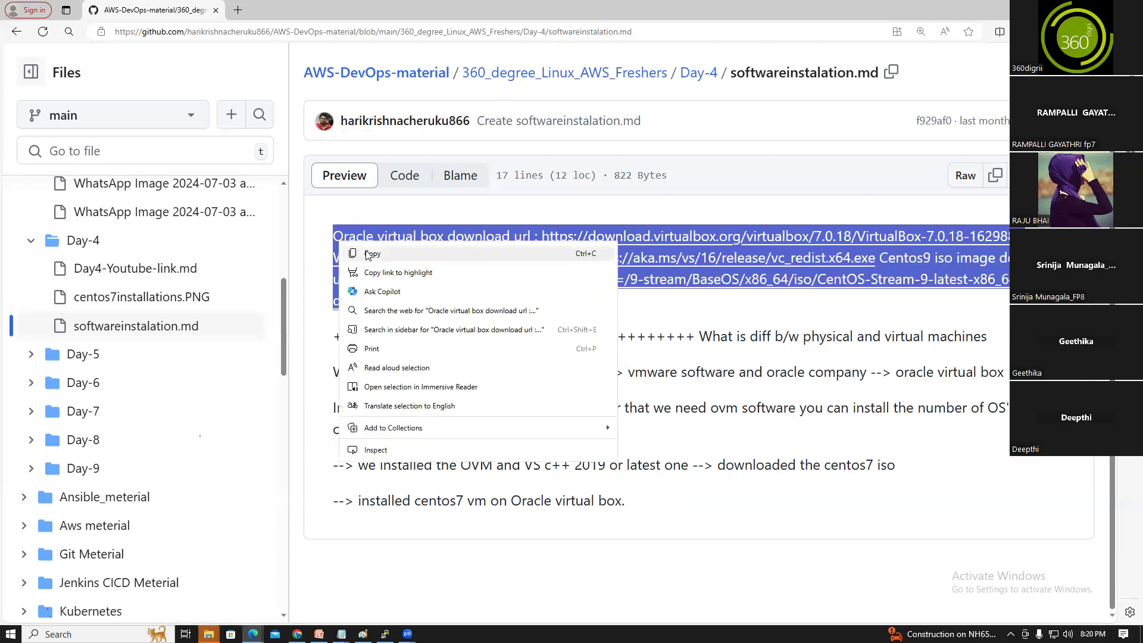
pyautogui.click(364, 255)
pyautogui.moveTo(281, 289); pyautogui.dragTo(288, 224)
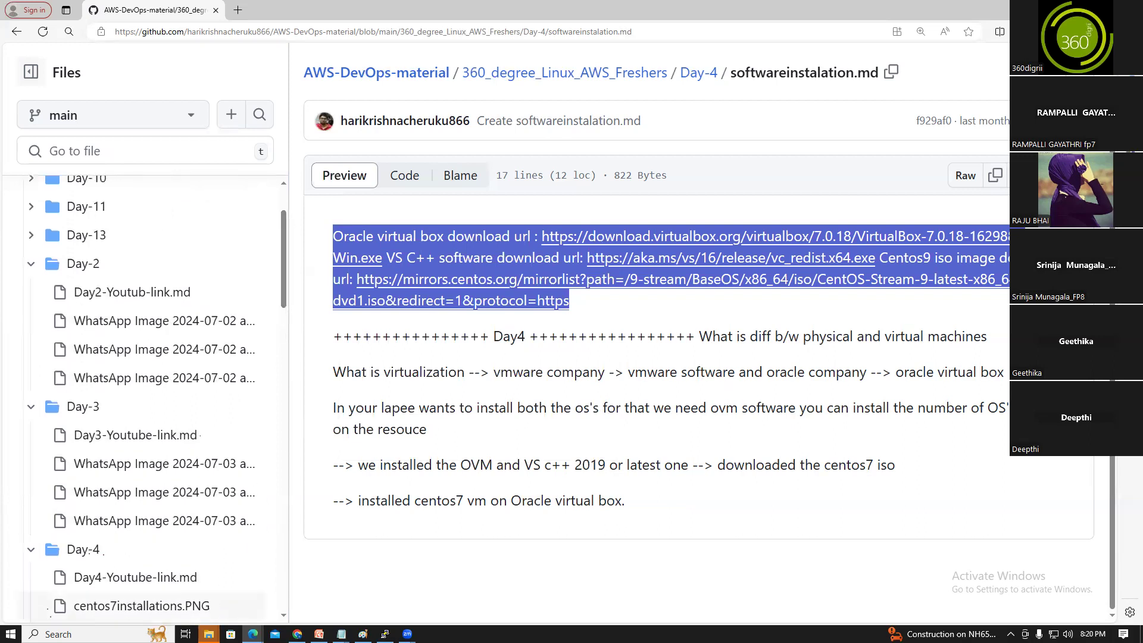
pyautogui.click(231, 634)
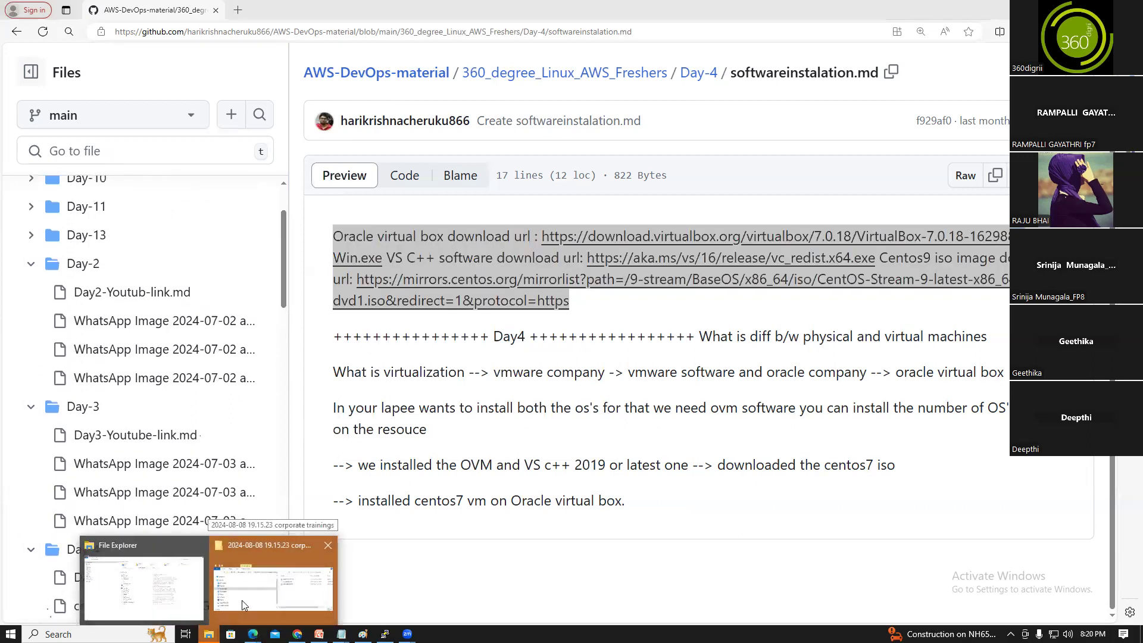
# Create a folder named 'Day 4' inside Desktop's 360_Degree_Freshers_aws_Linux_Batch-2 folder
pyautogui.click(241, 601)
pyautogui.click(840, 266)
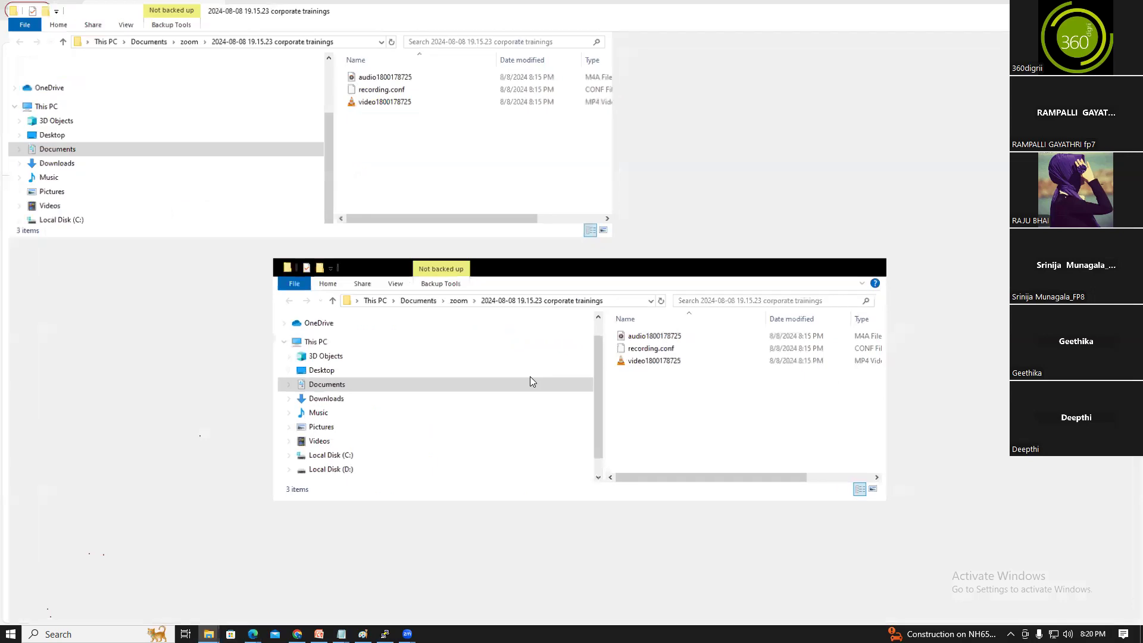
pyautogui.click(44, 132)
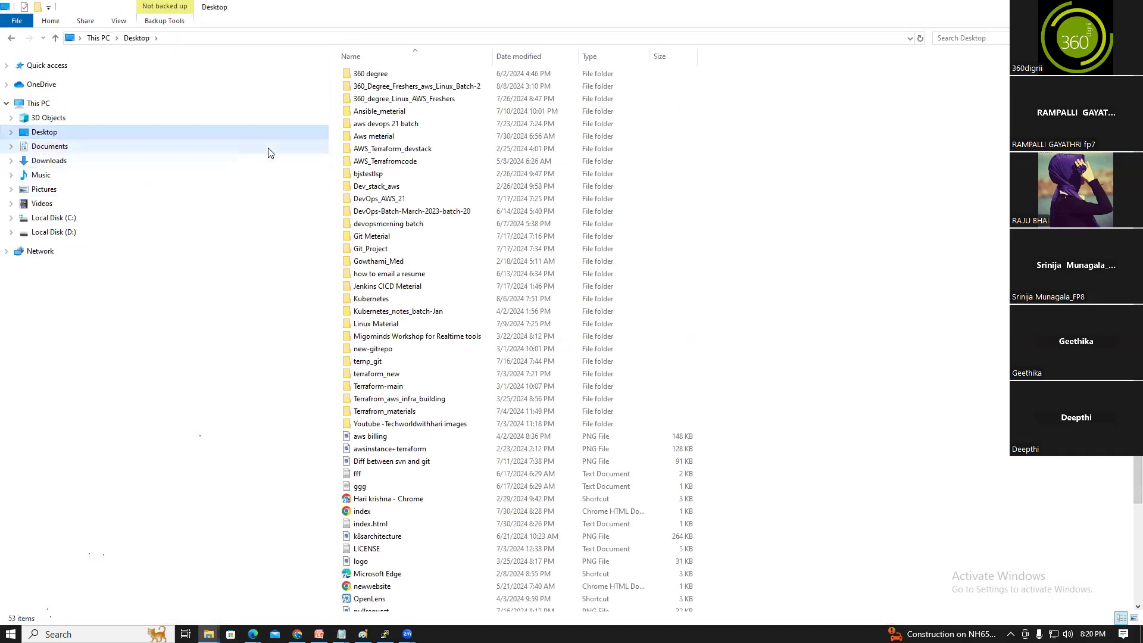
pyautogui.doubleClick(432, 87)
pyautogui.rightClick(365, 118)
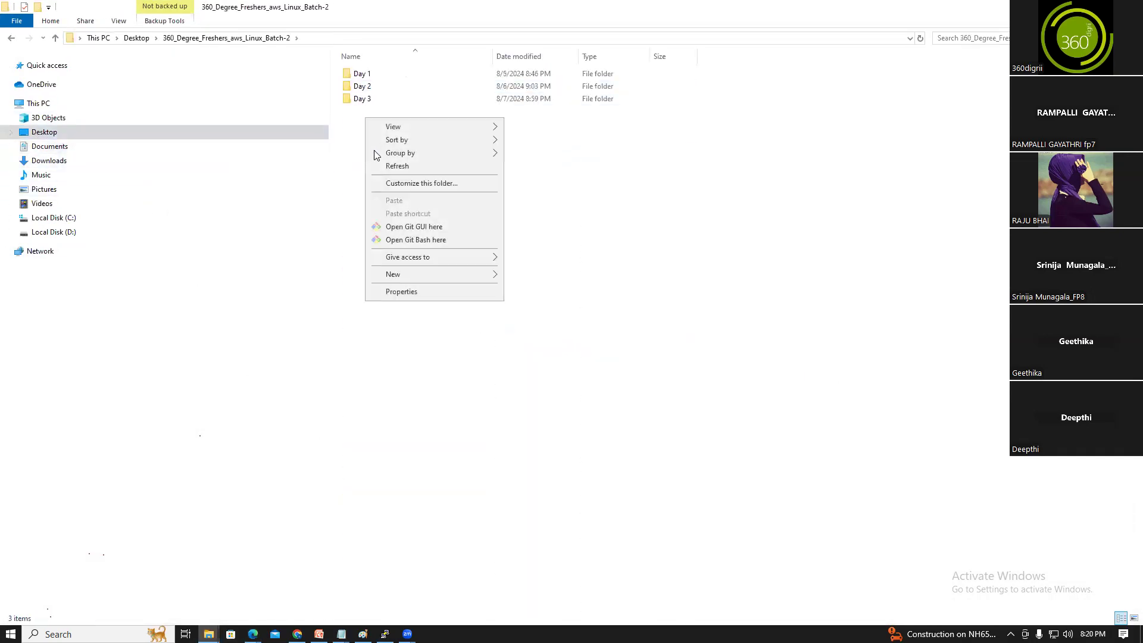
pyautogui.moveTo(404, 281)
pyautogui.click(553, 279)
pyautogui.write('Day 4')
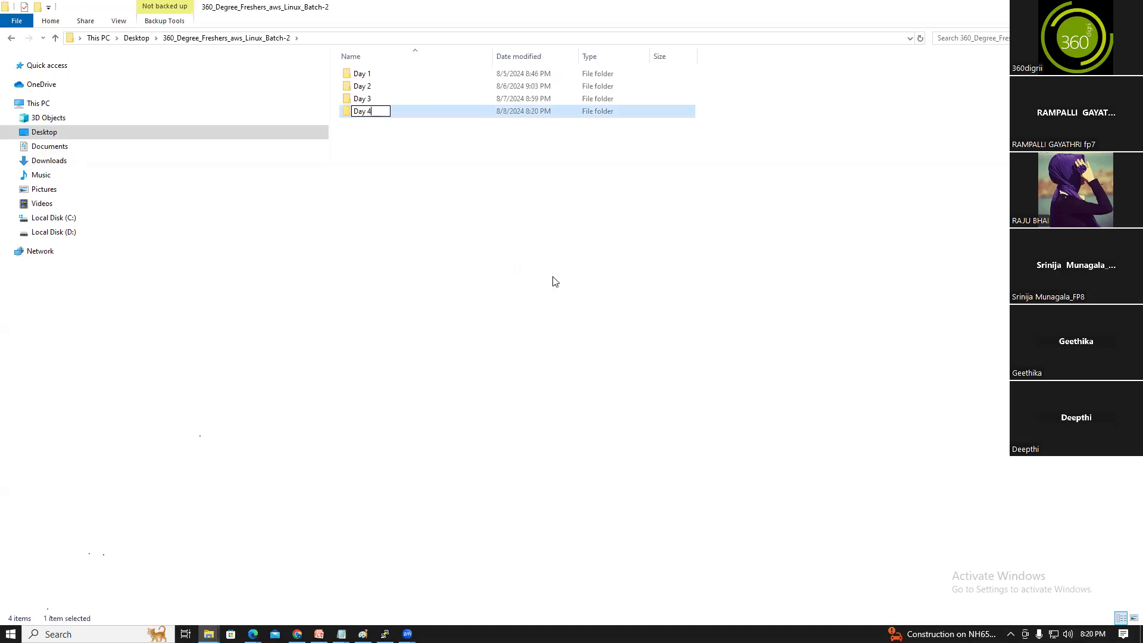
pyautogui.click(554, 281)
# Inside Day 4, create a new empty text document named softwares.md
pyautogui.doubleClick(377, 116)
pyautogui.rightClick(370, 122)
pyautogui.moveTo(474, 289)
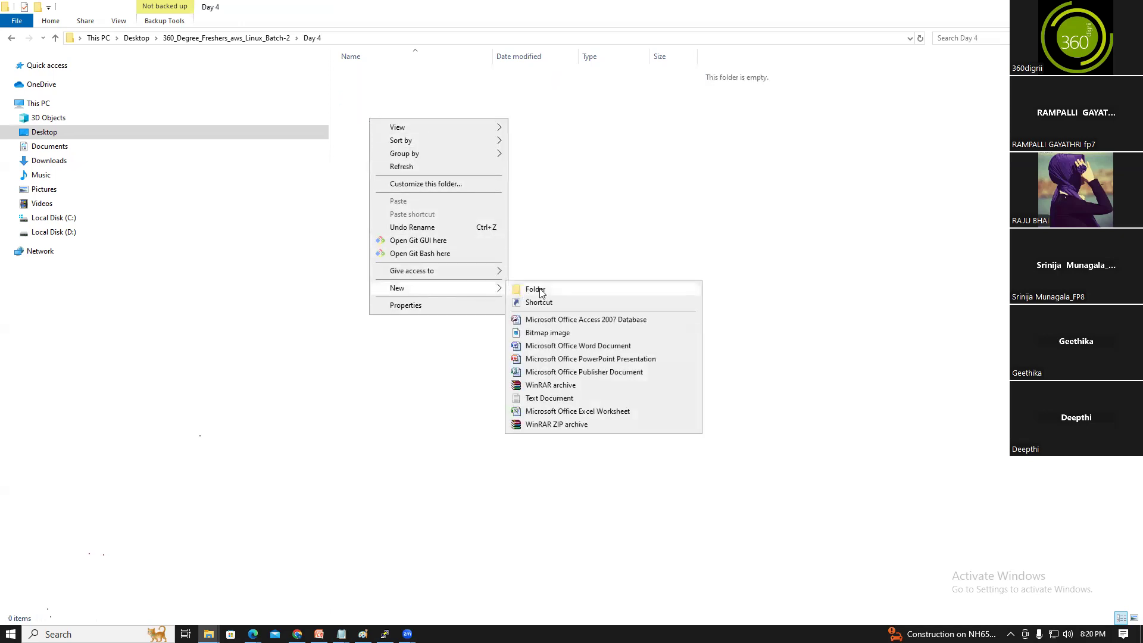
pyautogui.click(548, 397)
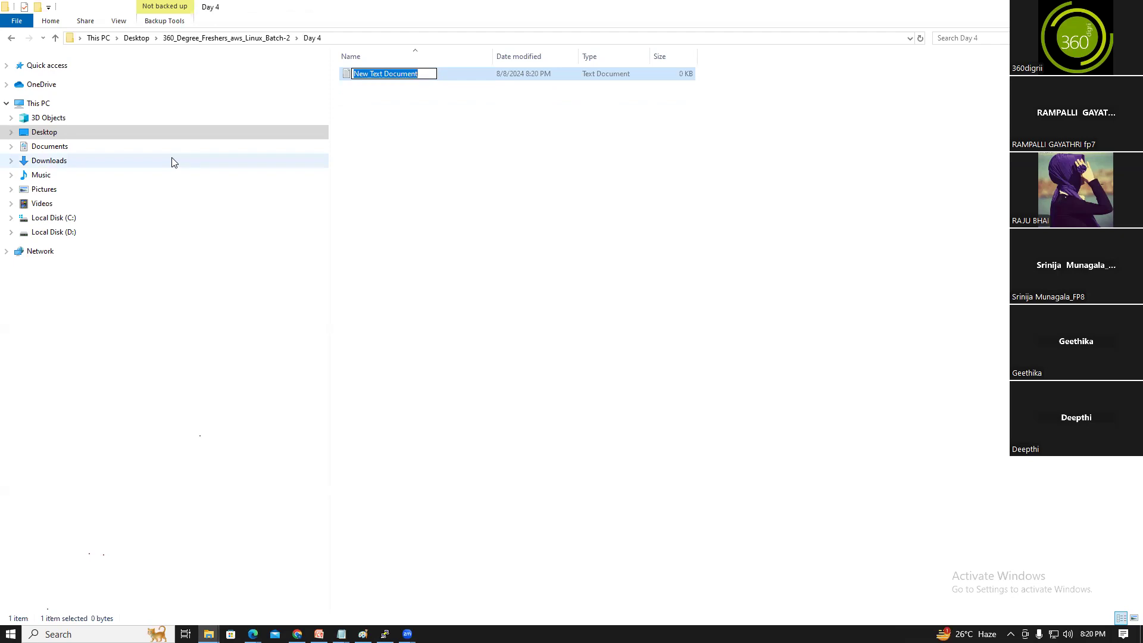
pyautogui.write('softwares.md')
pyautogui.click(348, 179)
pyautogui.click(389, 77)
# Paste the download links into softwares.md, putting the VS C++ and Centos9 links on separate lines
pyautogui.doubleClick(381, 79)
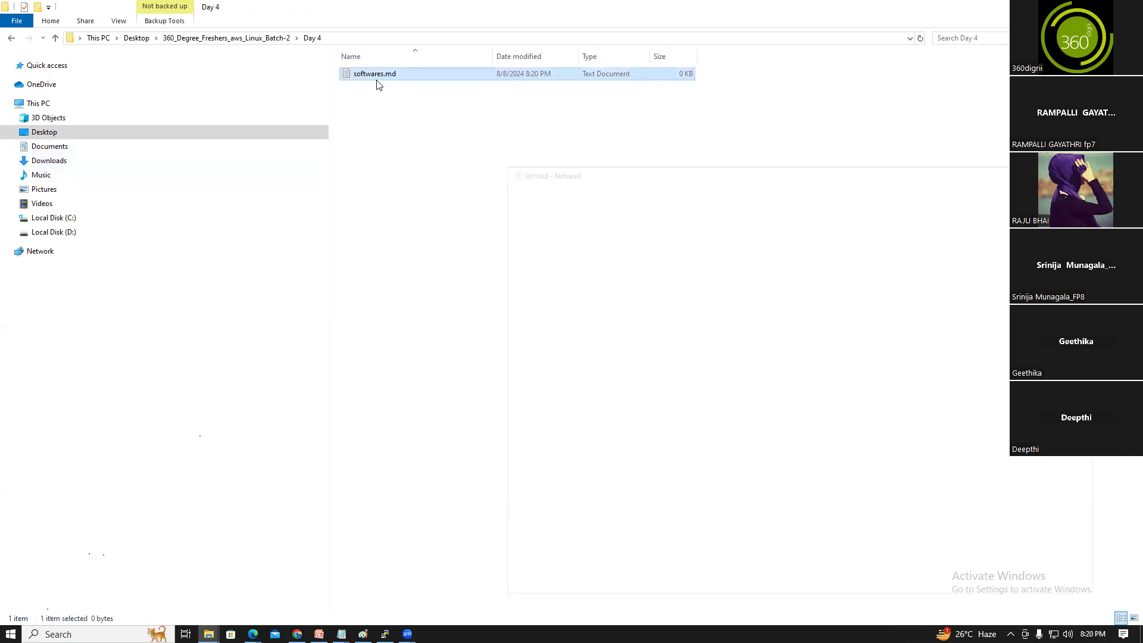
pyautogui.hotkey('ctrl', 'v')
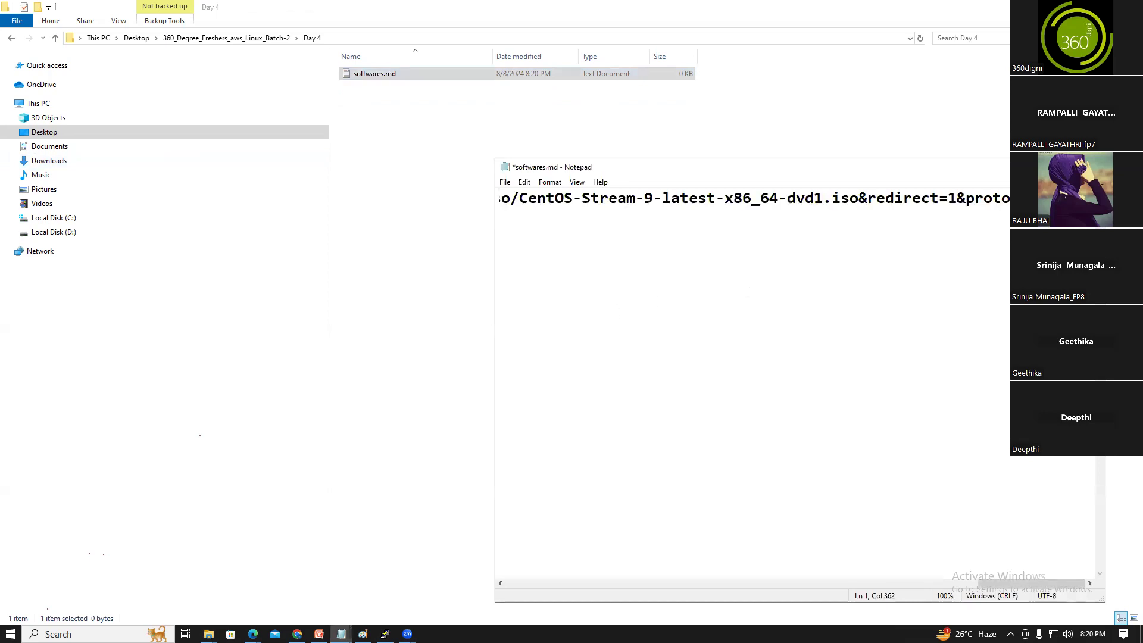
pyautogui.moveTo(994, 583); pyautogui.dragTo(540, 551)
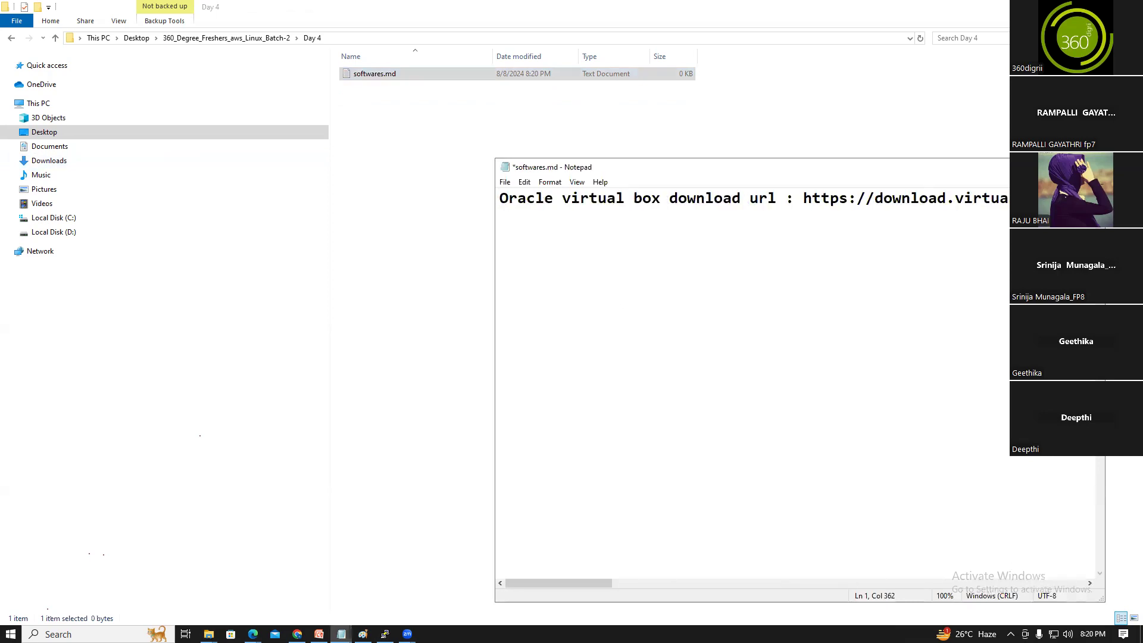
pyautogui.click(1064, 167)
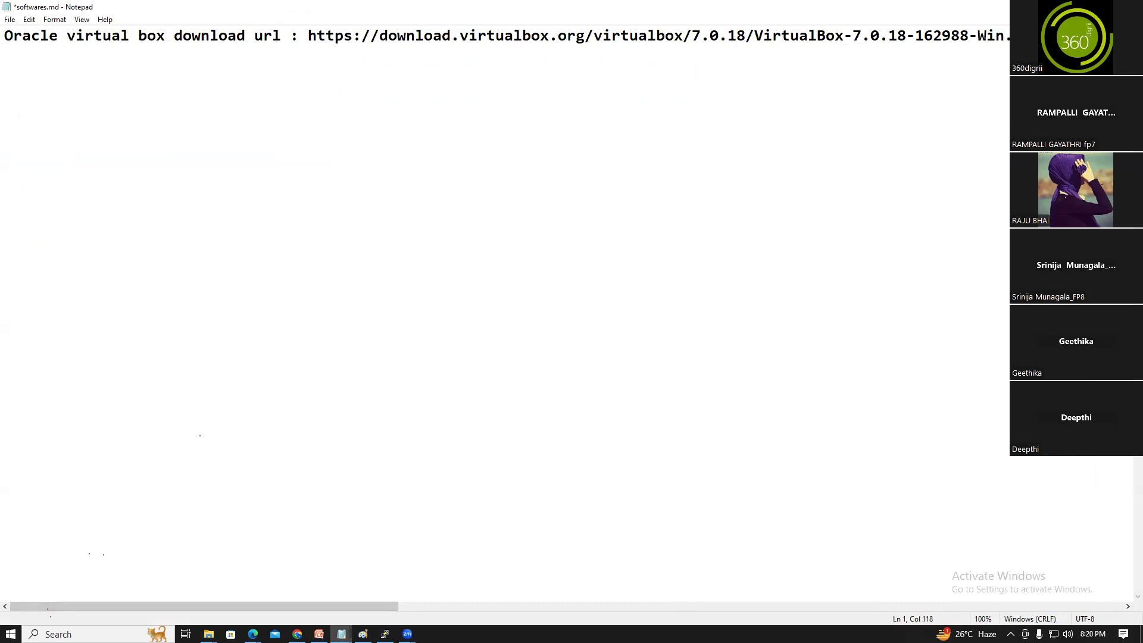
pyautogui.press('Return')
pyautogui.press('Return')
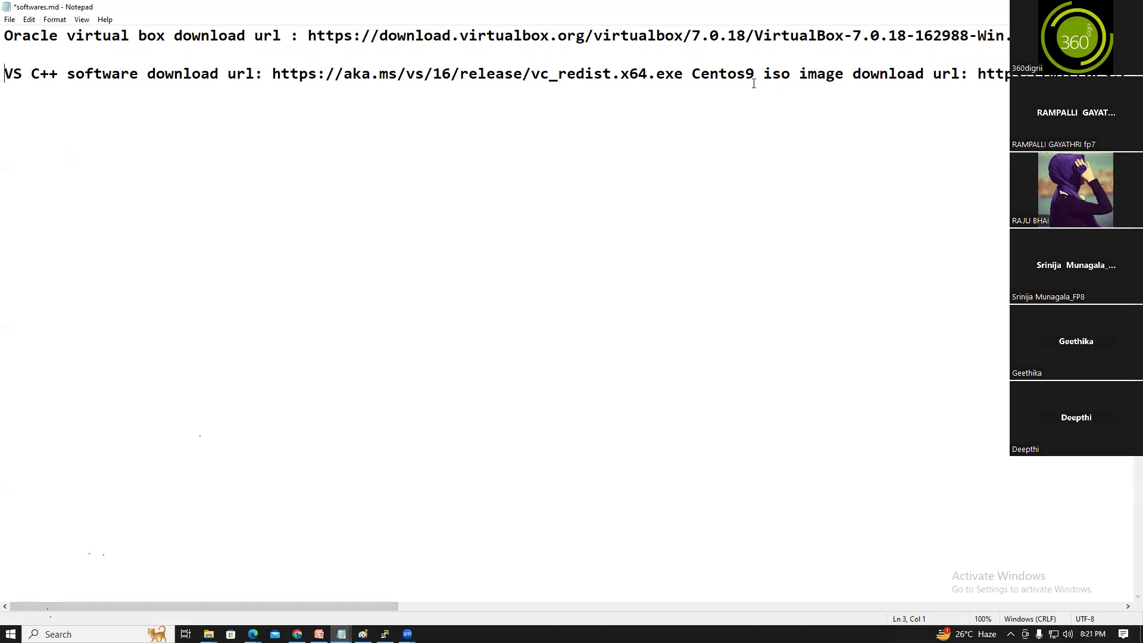
pyautogui.press('Return')
pyautogui.press('Return')
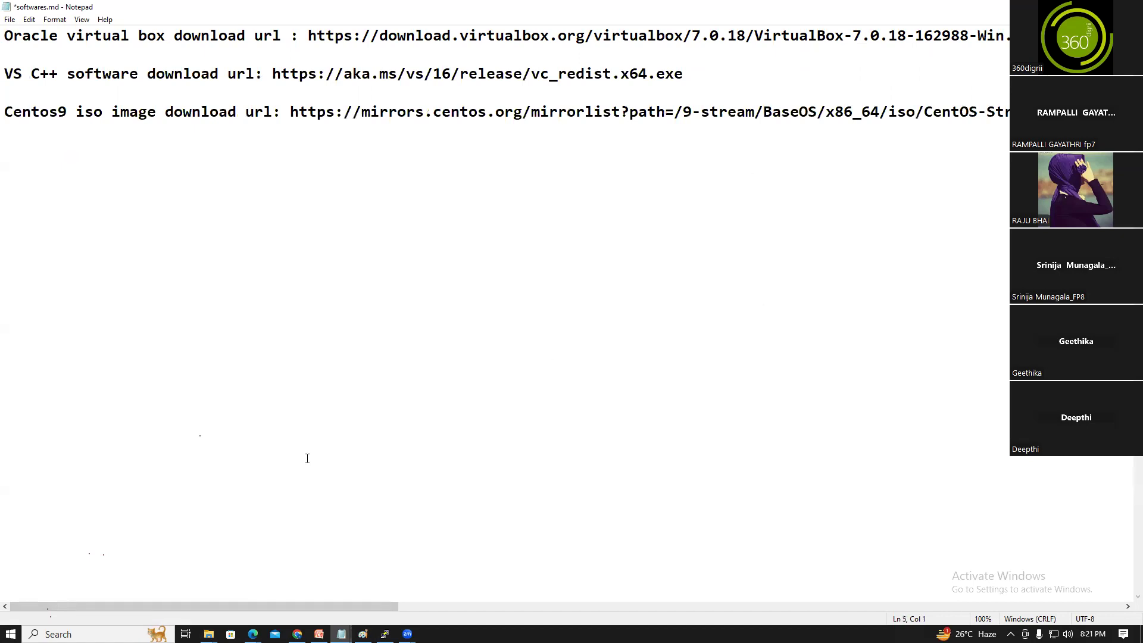
# Restore the links text after an accidental delete-all and save softwares.md
pyautogui.click(334, 112)
pyautogui.moveTo(323, 606); pyautogui.dragTo(298, 581)
pyautogui.moveTo(6, 34); pyautogui.dragTo(138, 191)
pyautogui.click(230, 178)
pyautogui.hotkey('ctrl', 'a')
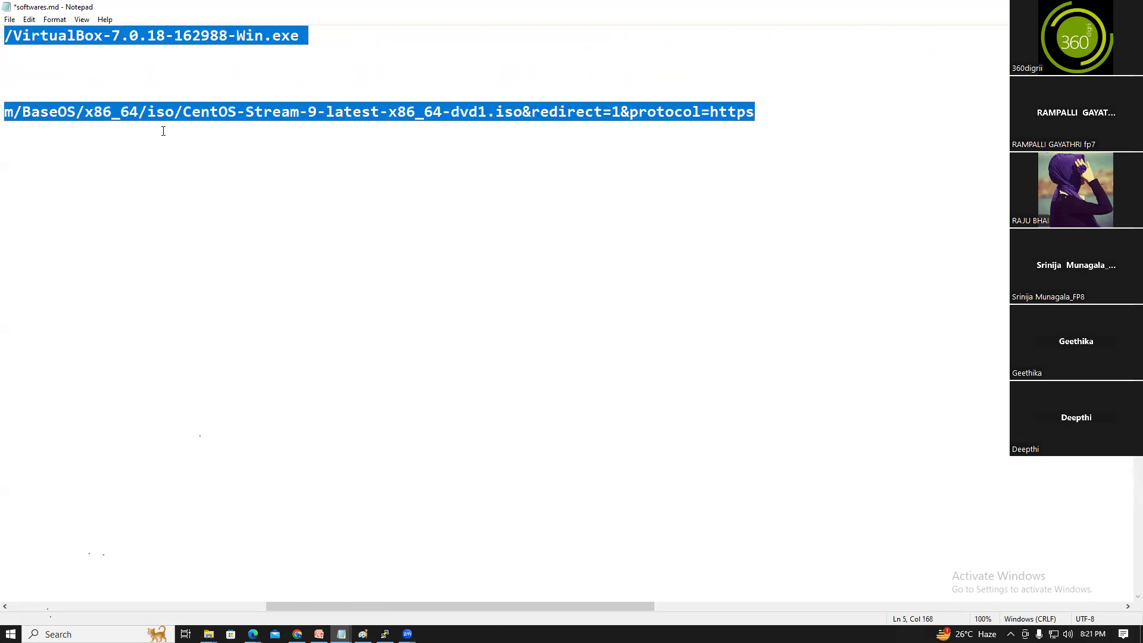
pyautogui.press('BackSpace')
pyautogui.hotkey('ctrl', 'z')
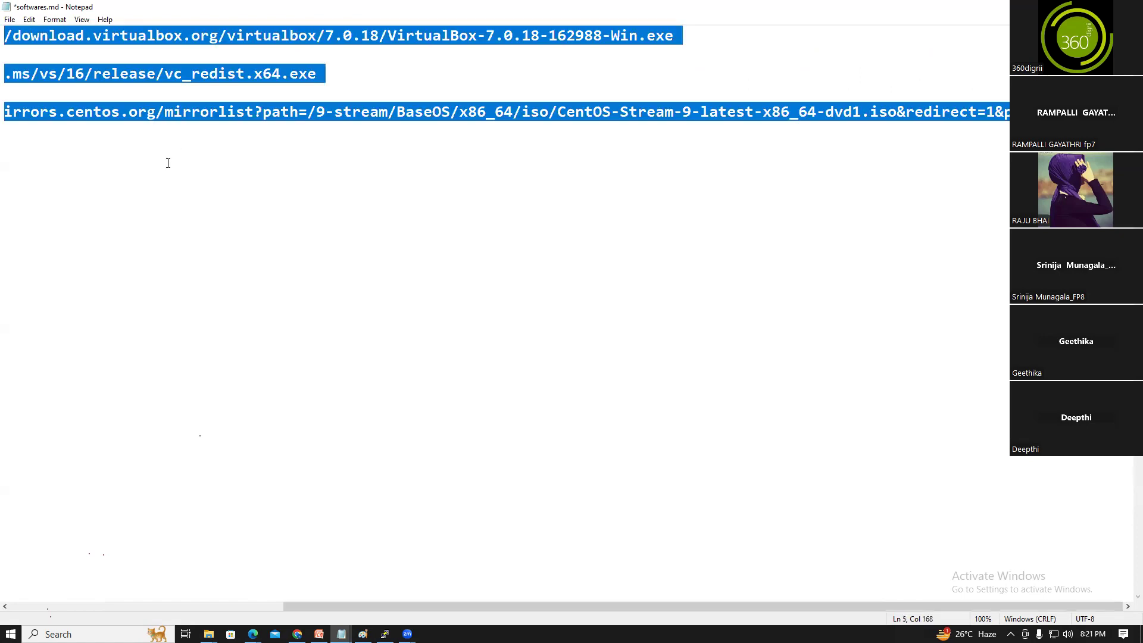
pyautogui.click(204, 169)
pyautogui.click(9, 19)
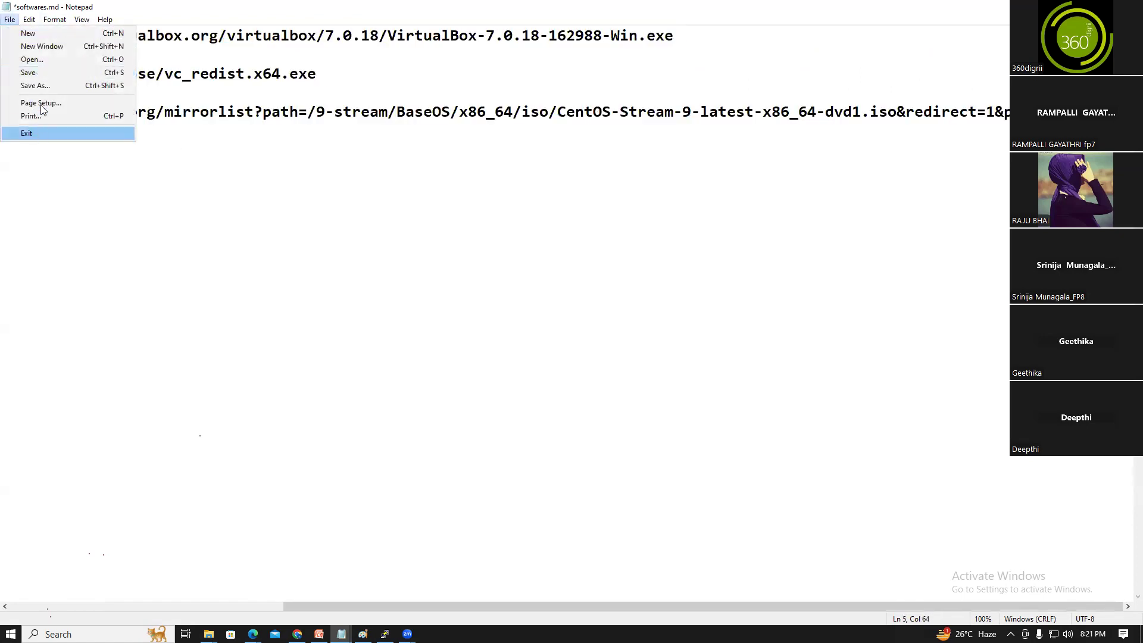
pyautogui.click(40, 74)
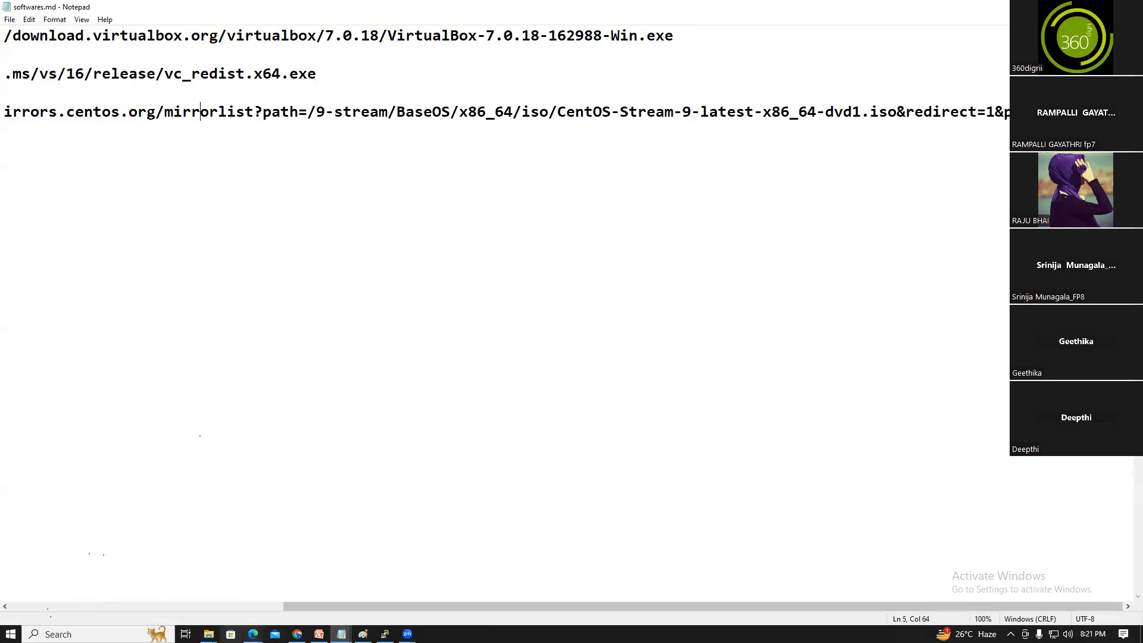
pyautogui.moveTo(208, 634)
pyautogui.click(237, 602)
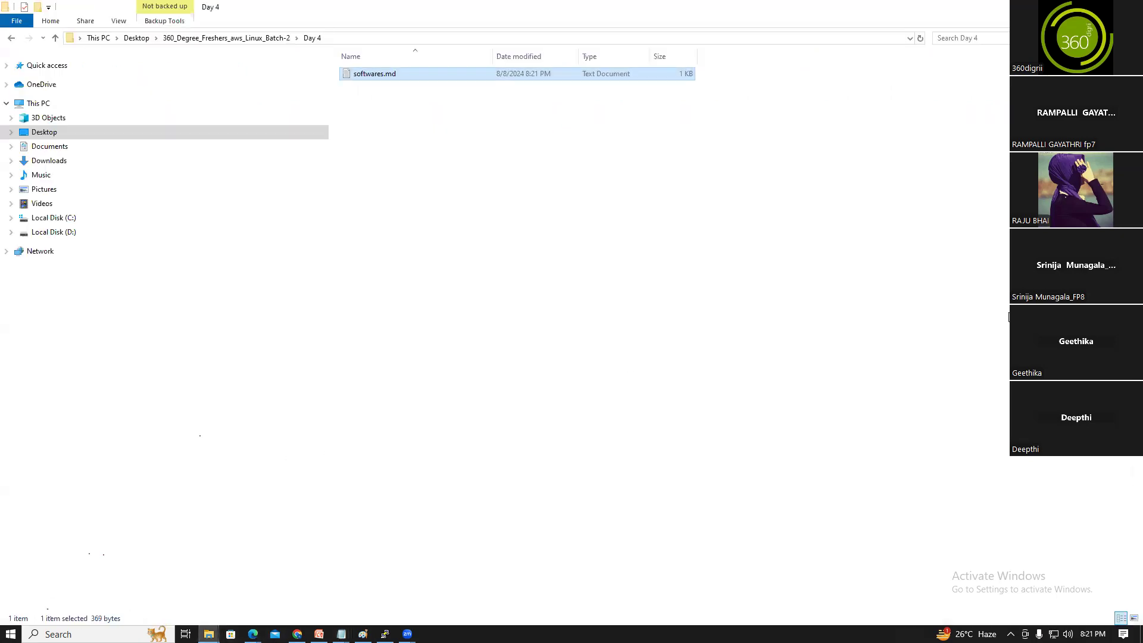
# Go to the 360_Degree_Freshers_aws_Linux_Batch-2 folder on GitHub and open its Upload files page
pyautogui.click(252, 634)
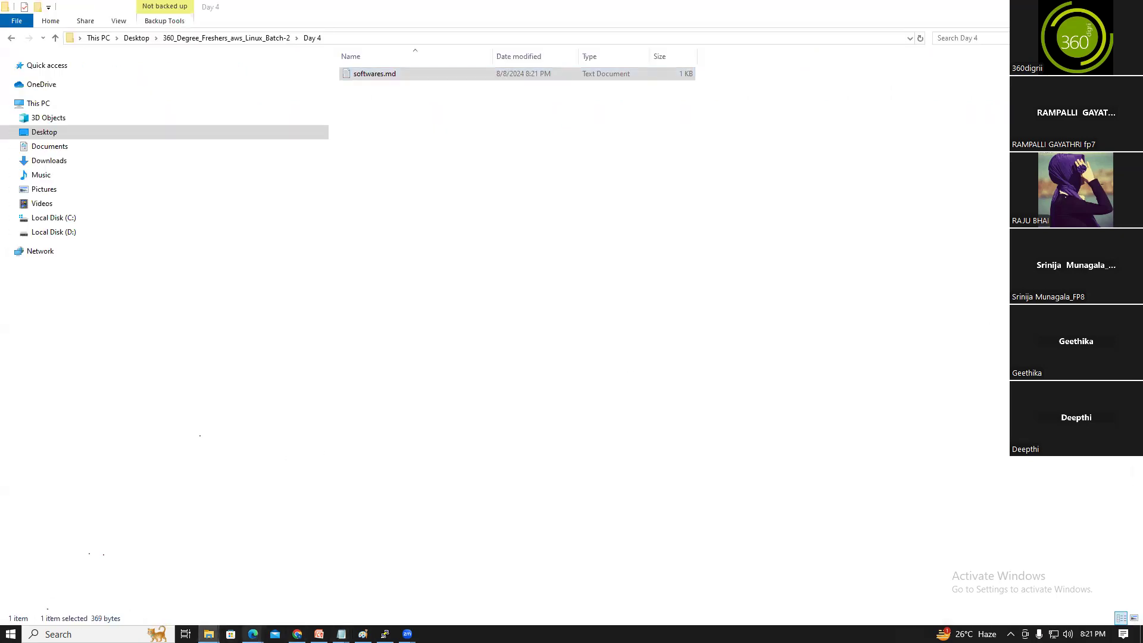
pyautogui.click(322, 586)
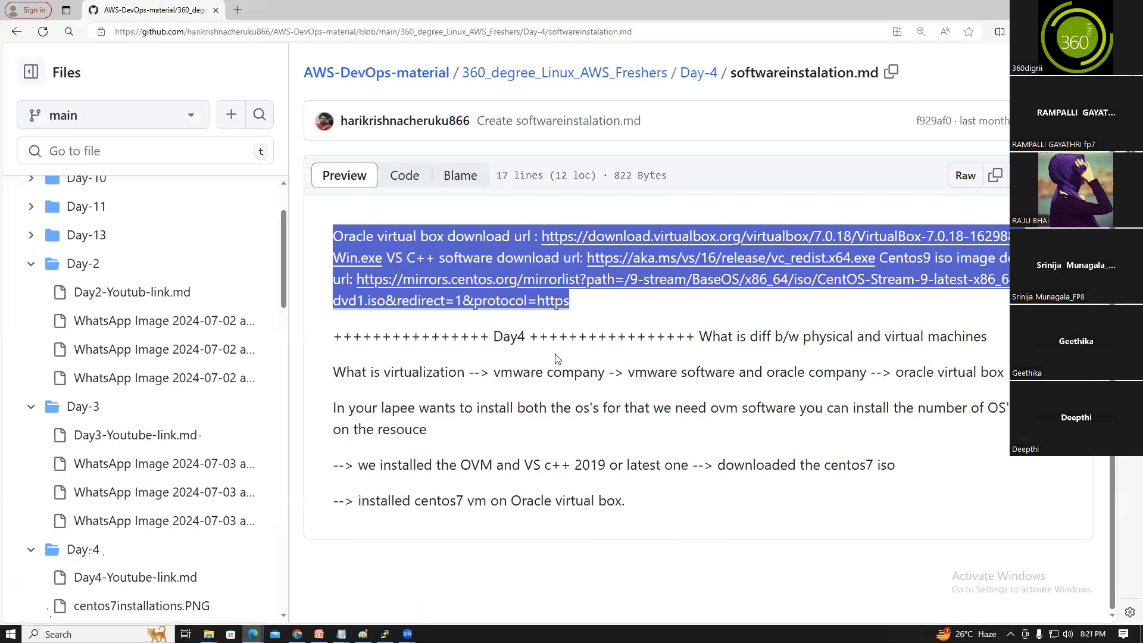
pyautogui.scroll(3, 226, 244)
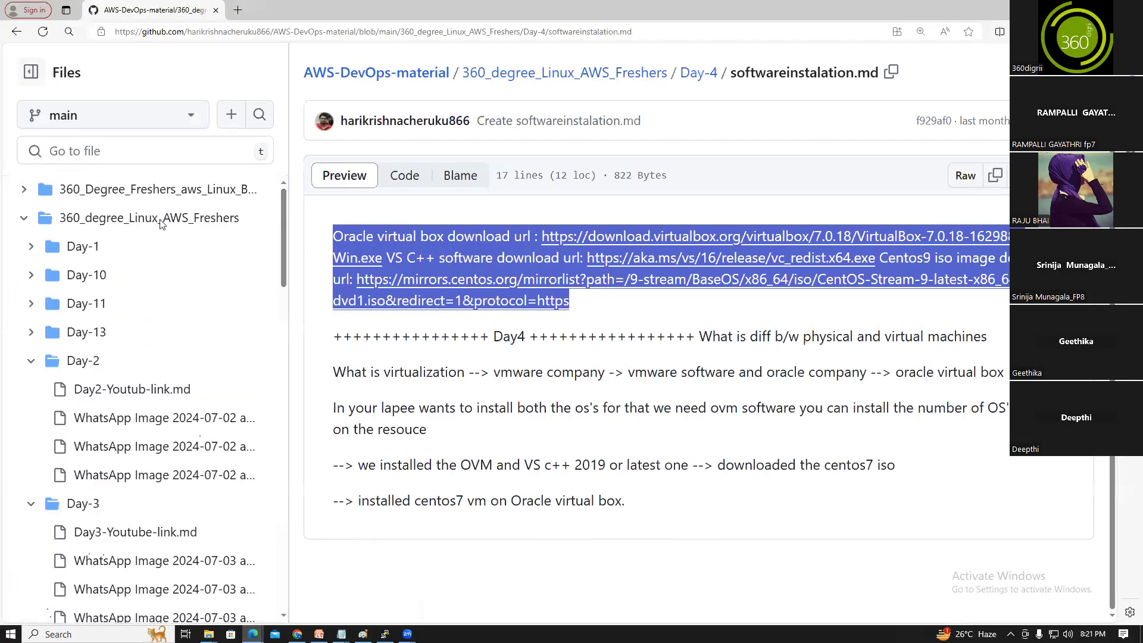
pyautogui.click(24, 218)
pyautogui.click(24, 191)
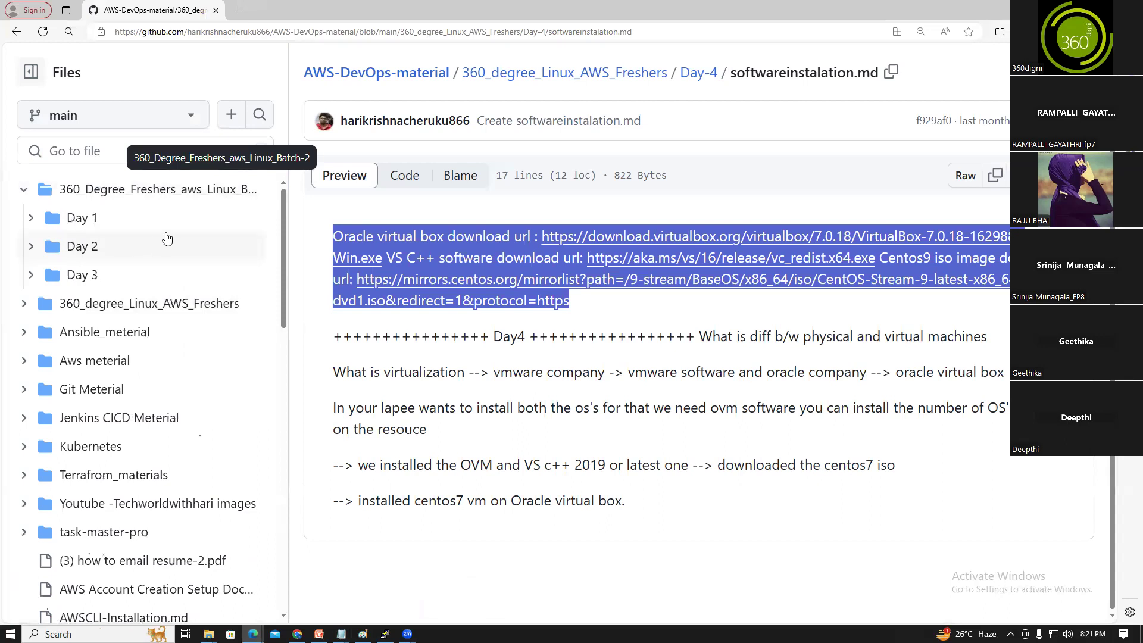
pyautogui.click(170, 202)
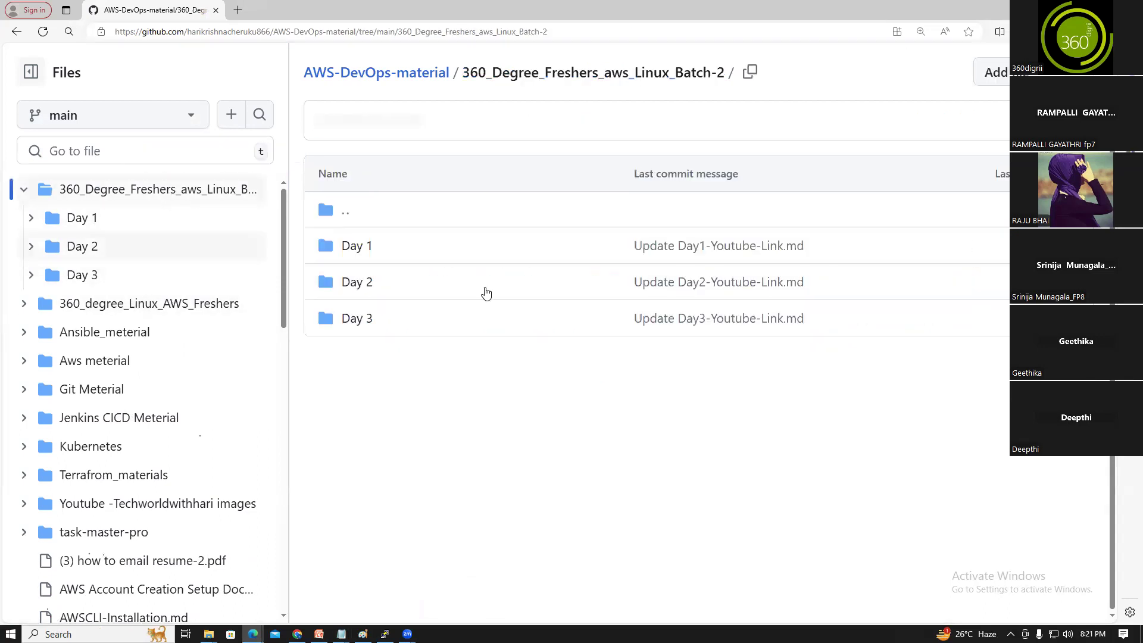
pyautogui.click(998, 72)
pyautogui.click(977, 141)
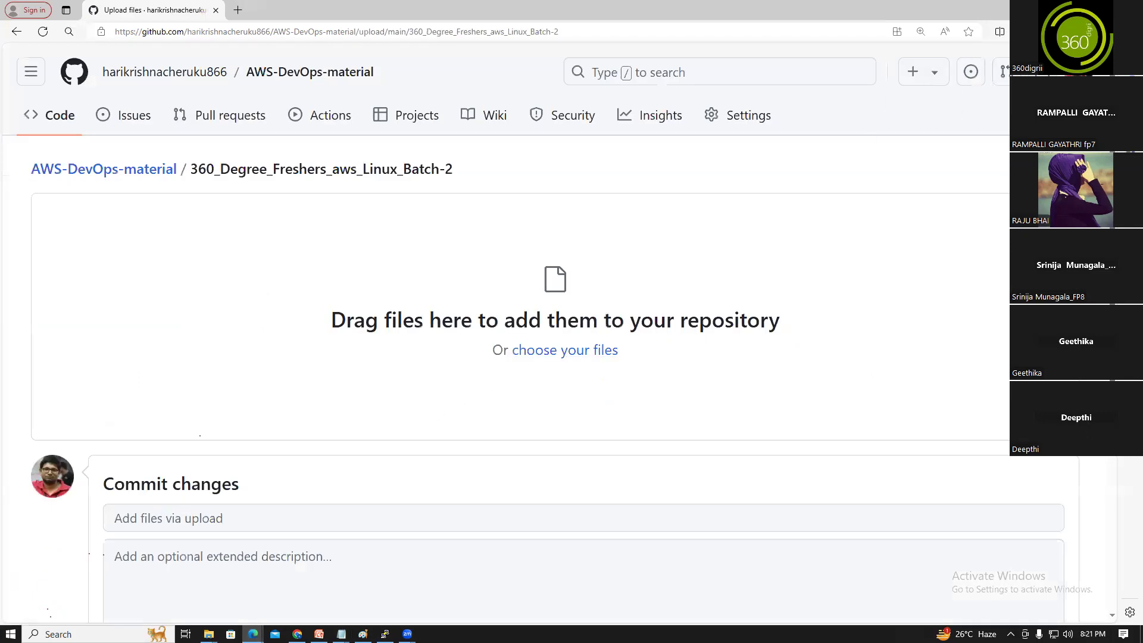
pyautogui.click(1102, 9)
# Place File Explorer and the GitHub upload page side by side, both at the Batch-2 folder
pyautogui.moveTo(449, 155); pyautogui.dragTo(814, 148)
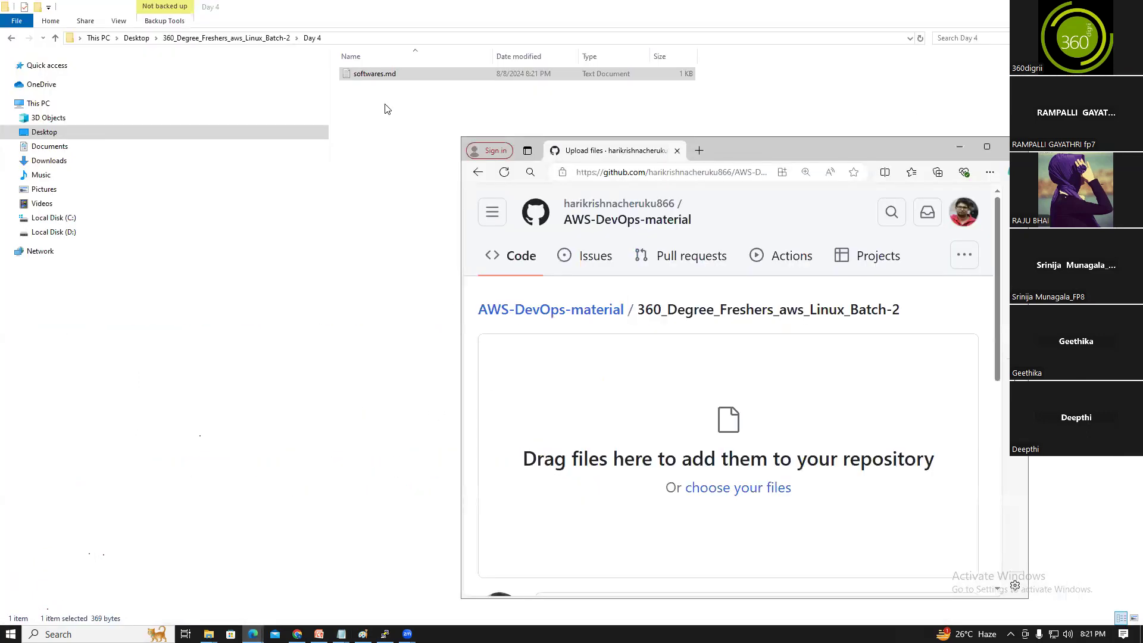
pyautogui.click(342, 108)
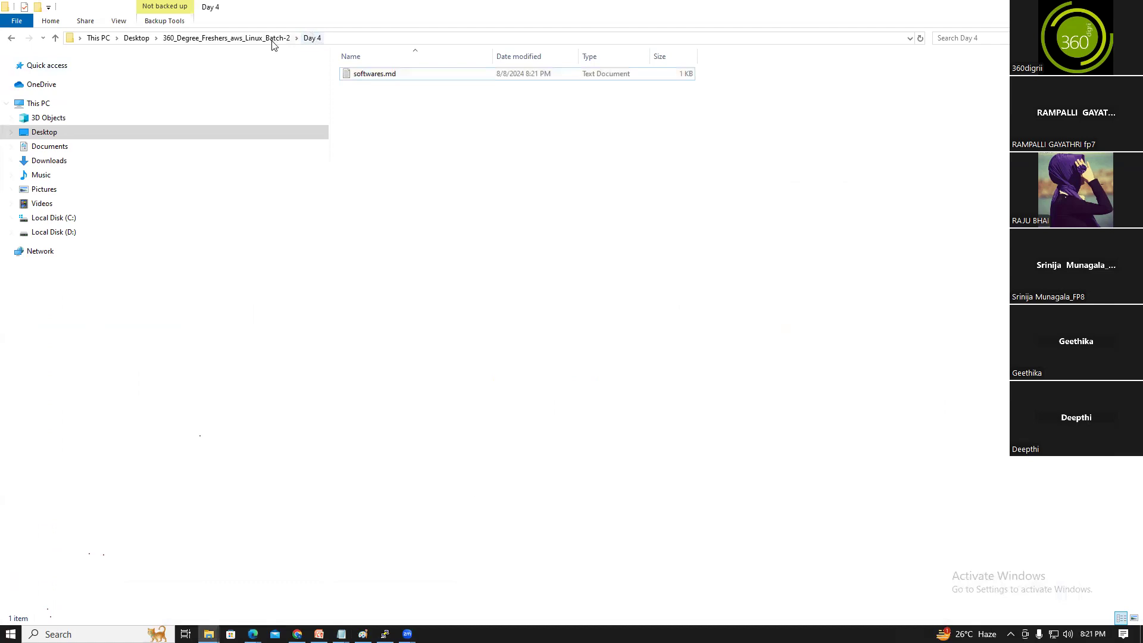
pyautogui.click(290, 39)
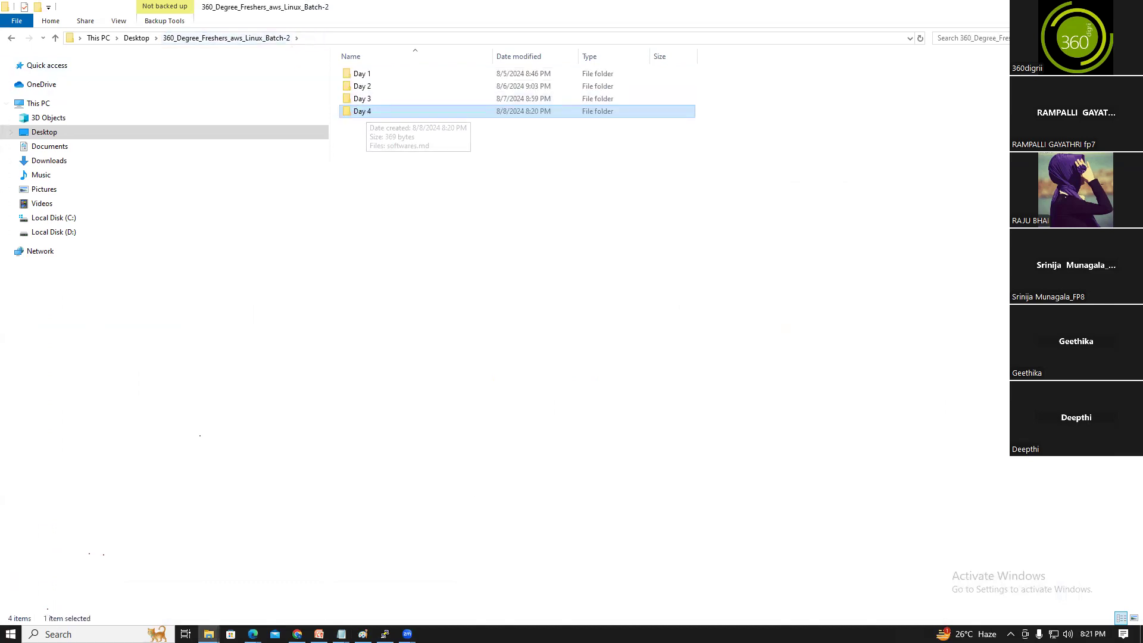
pyautogui.click(254, 634)
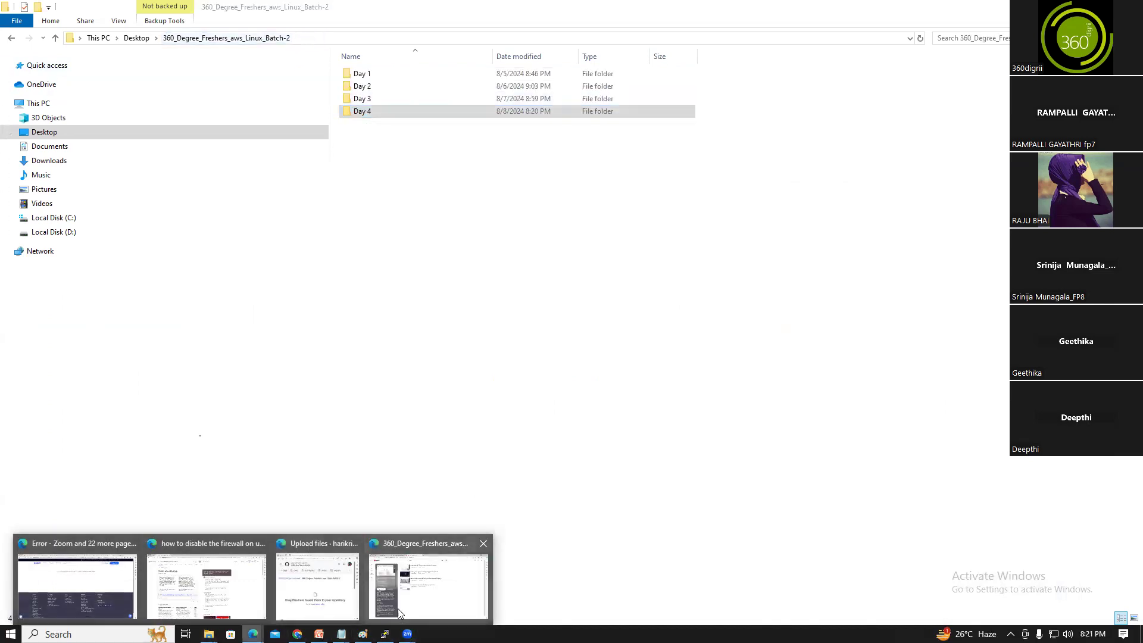
pyautogui.click(398, 609)
pyautogui.click(295, 28)
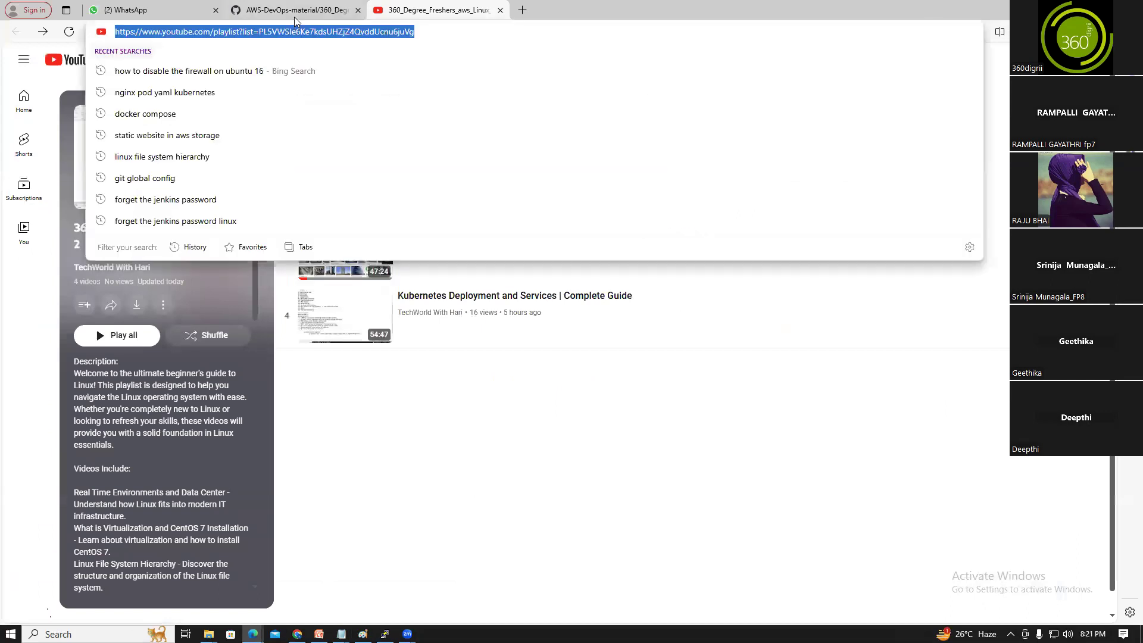
pyautogui.click(295, 12)
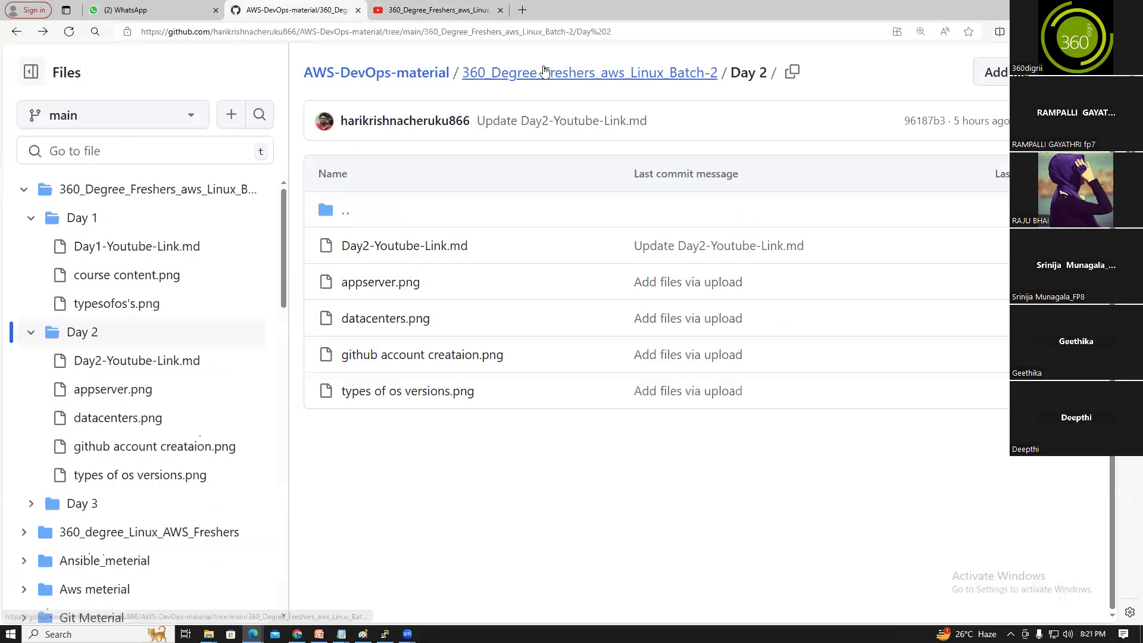
pyautogui.click(545, 73)
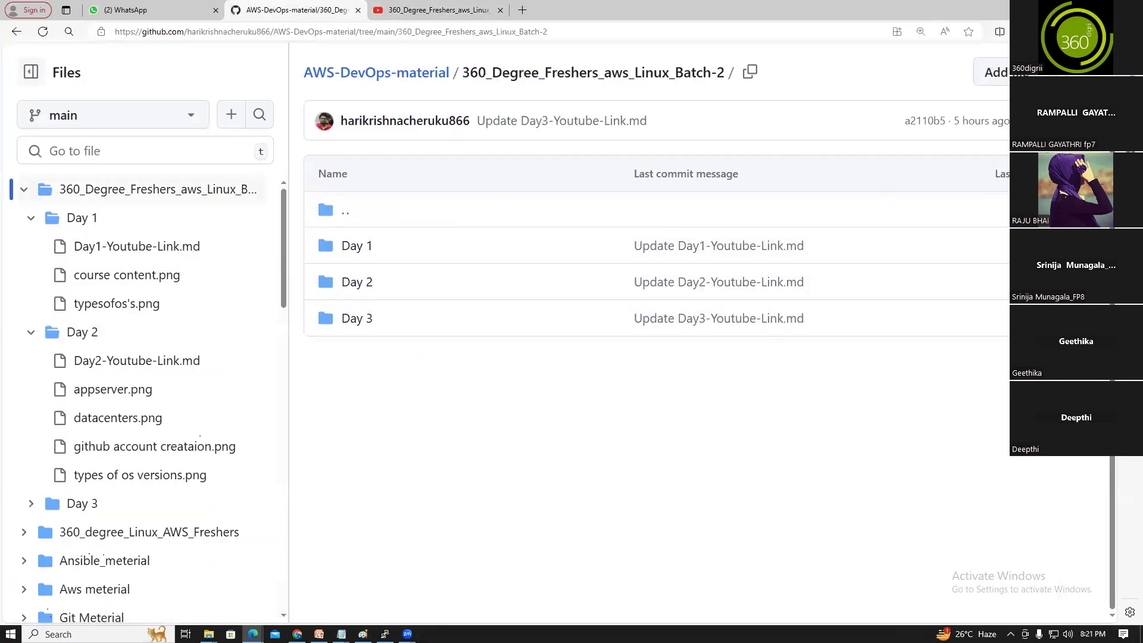
pyautogui.click(1102, 9)
pyautogui.moveTo(763, 164); pyautogui.dragTo(858, 159)
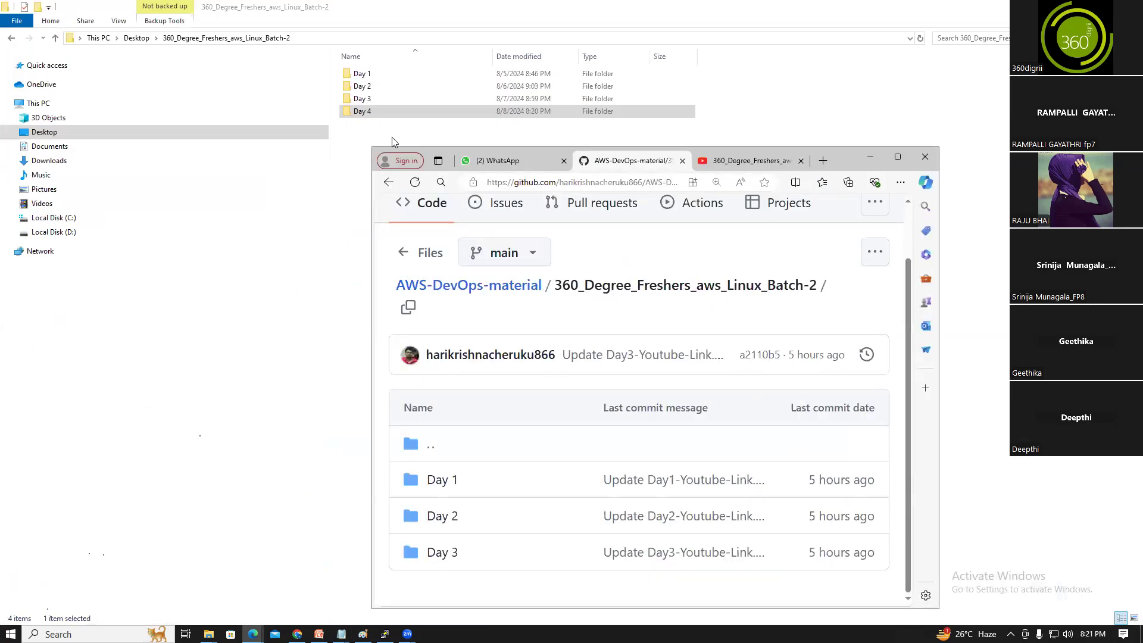
# Drop the Day 4 folder onto the upload page and commit it to main
pyautogui.moveTo(376, 109); pyautogui.dragTo(544, 470)
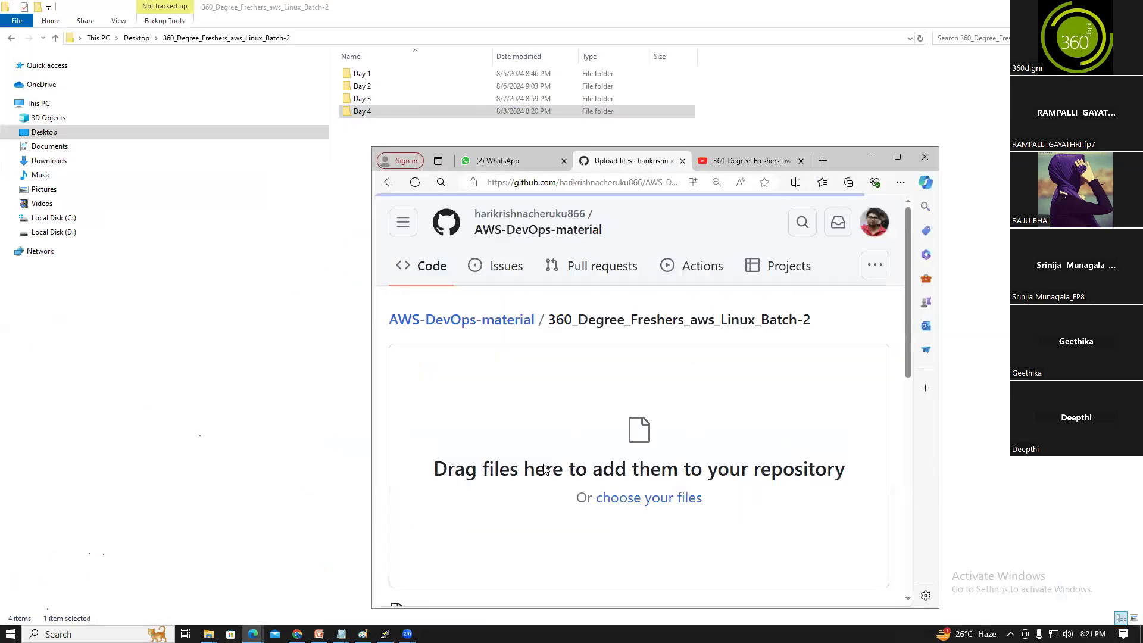
pyautogui.click(897, 157)
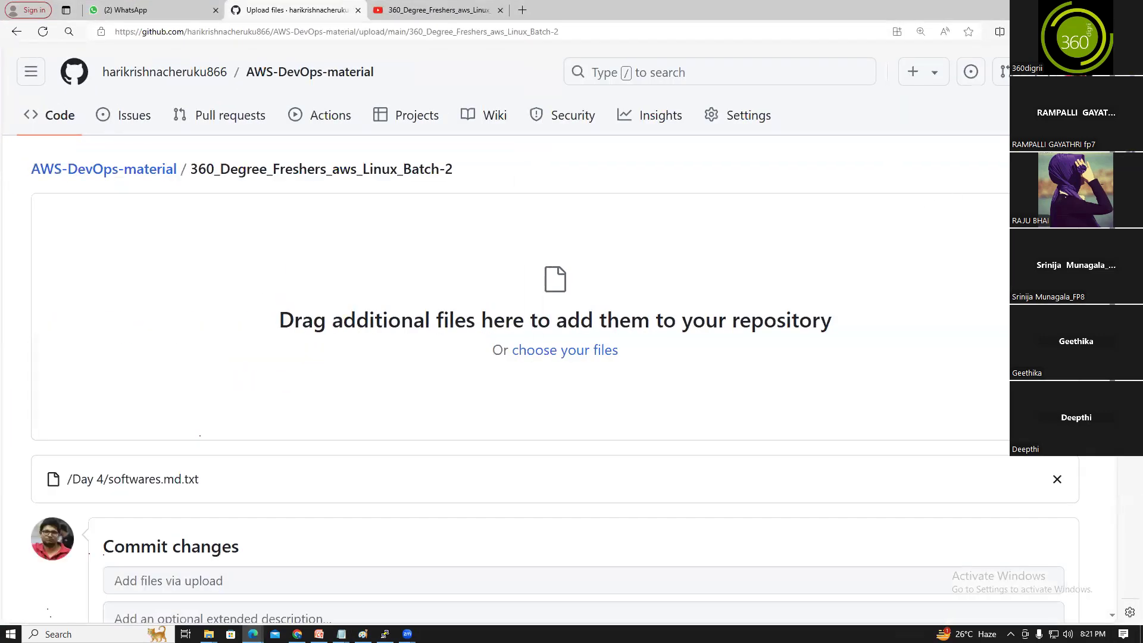
pyautogui.scroll(-5, 622, 518)
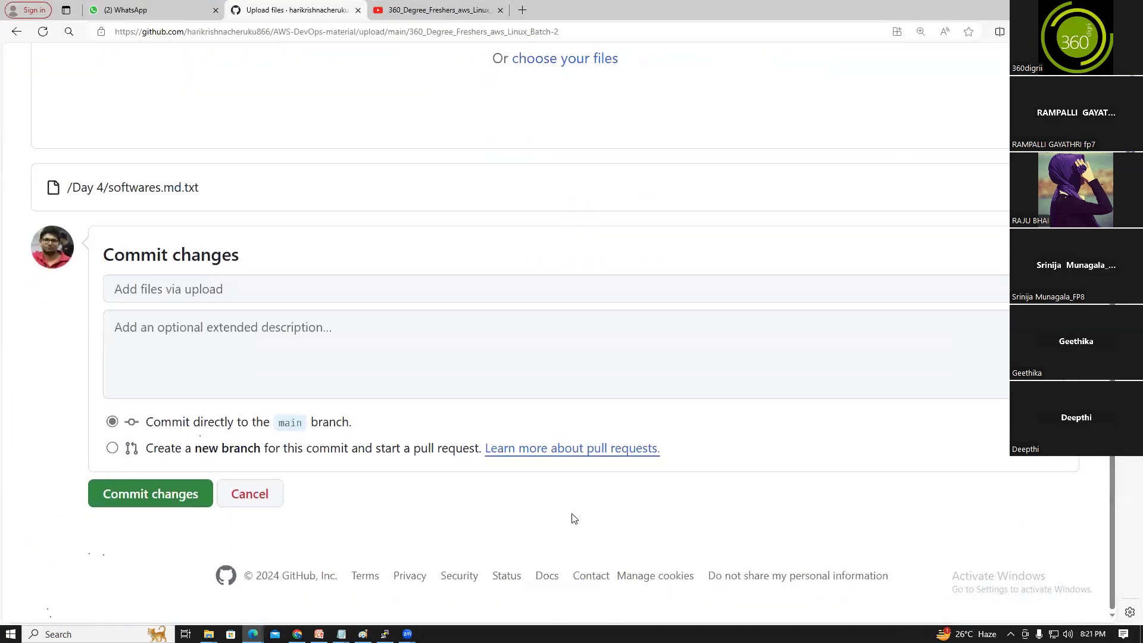
pyautogui.click(184, 502)
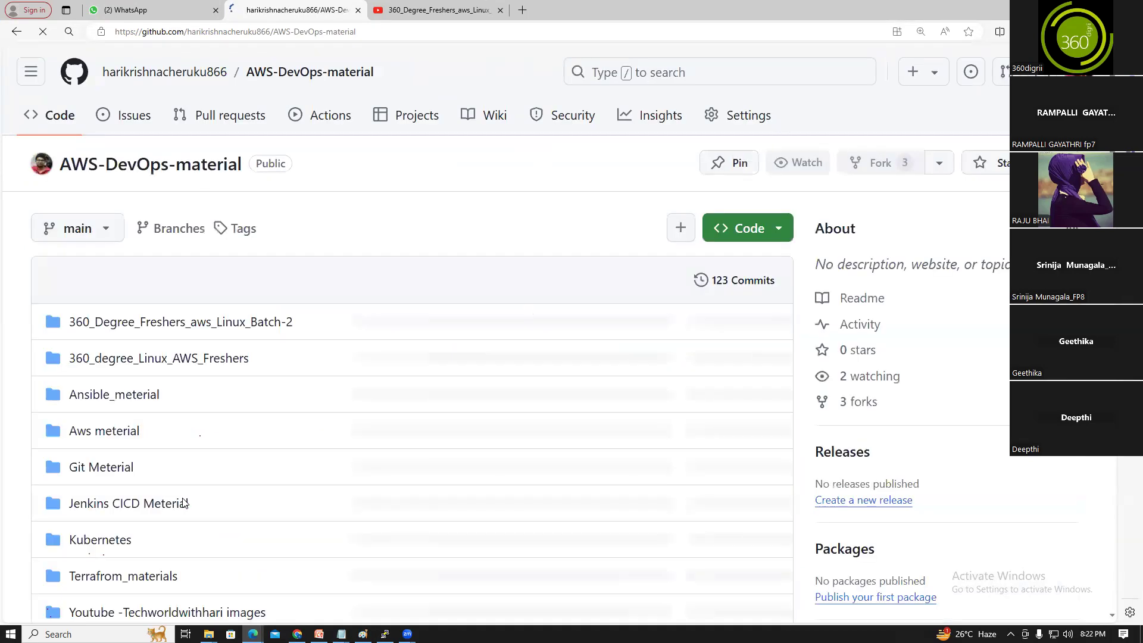
# Browse into Batch-2 > Day 4 and open softwares.md.txt to view its download links
pyautogui.click(163, 321)
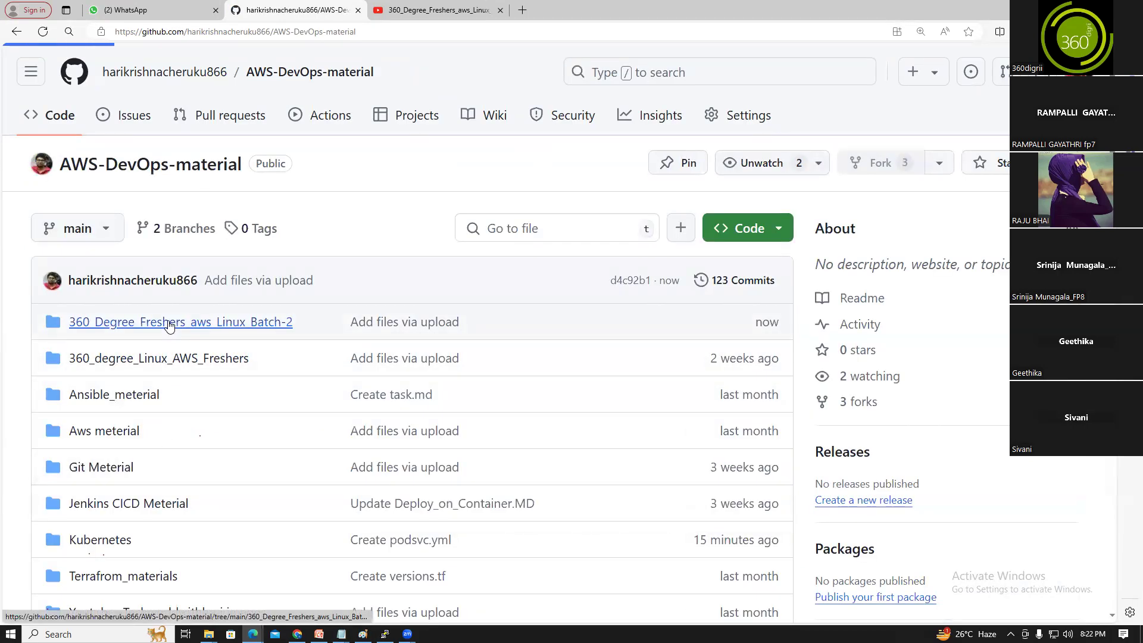
pyautogui.click(352, 448)
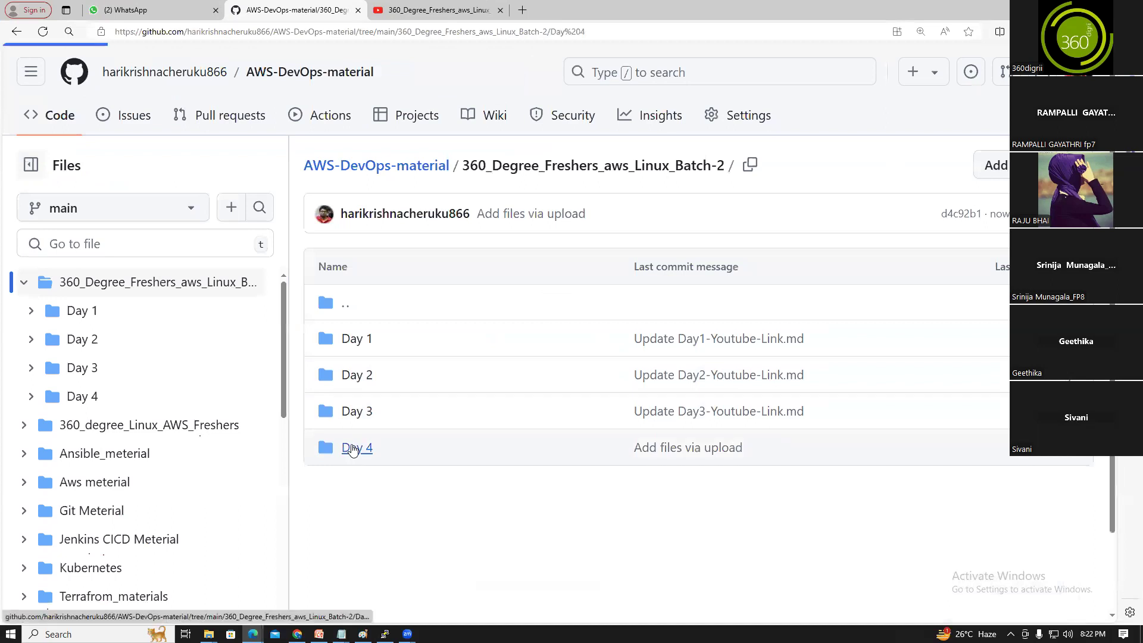
pyautogui.click(375, 340)
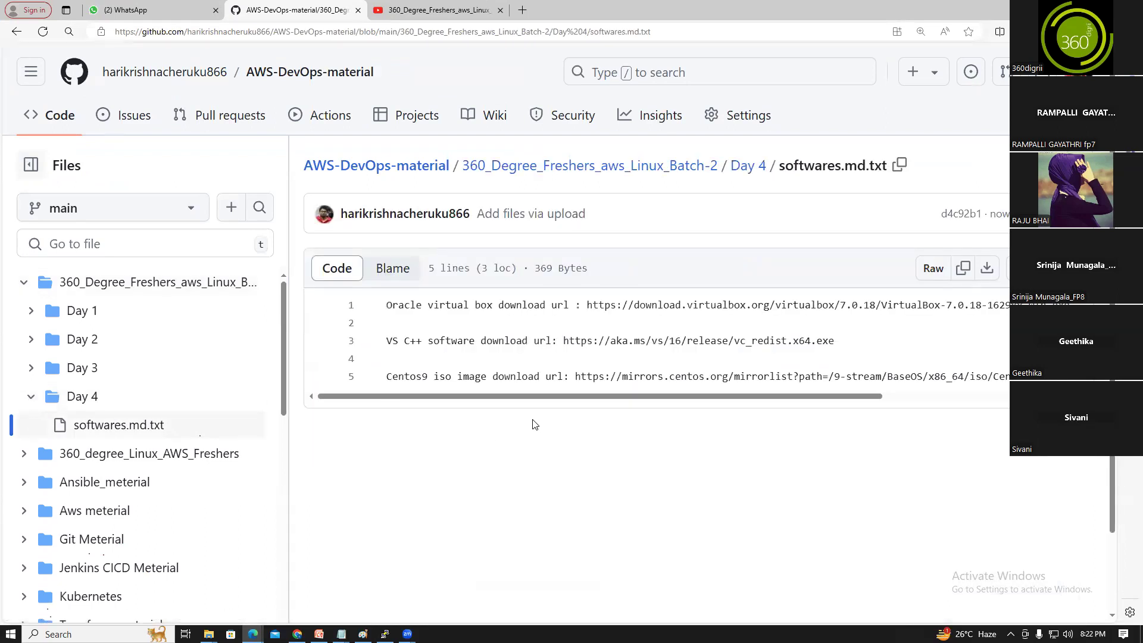
pyautogui.click(750, 171)
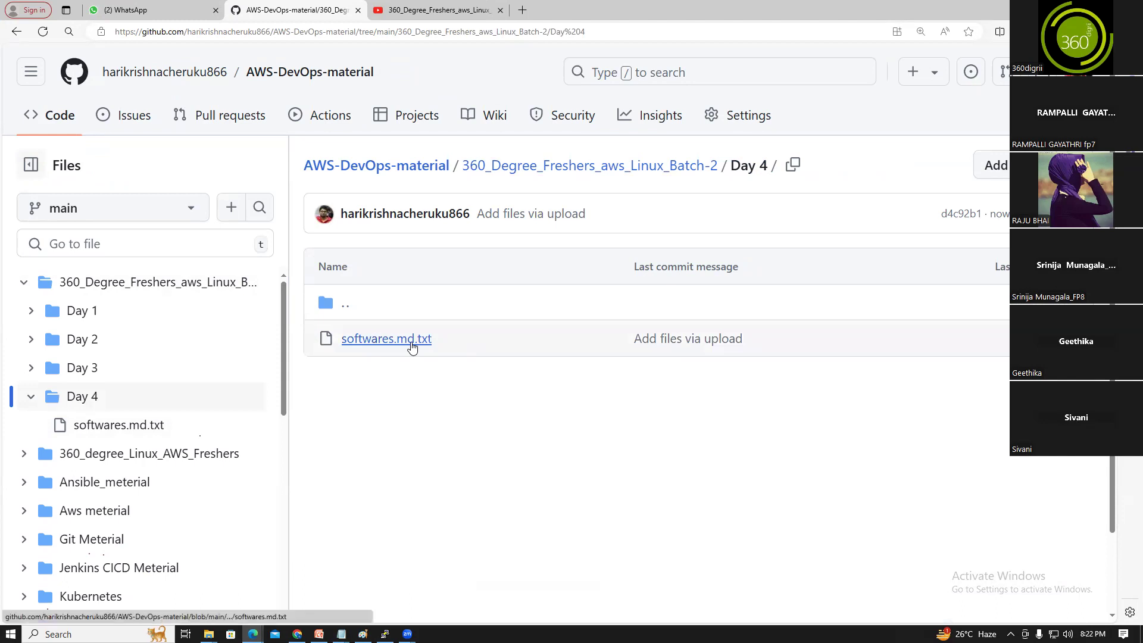
pyautogui.click(1081, 165)
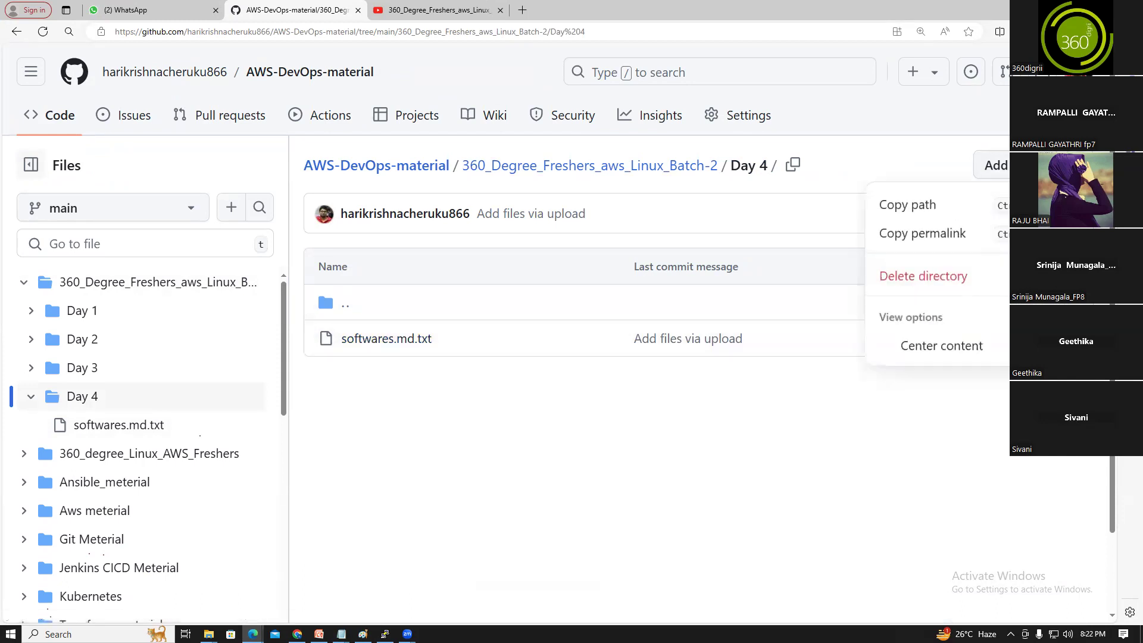
pyautogui.click(709, 471)
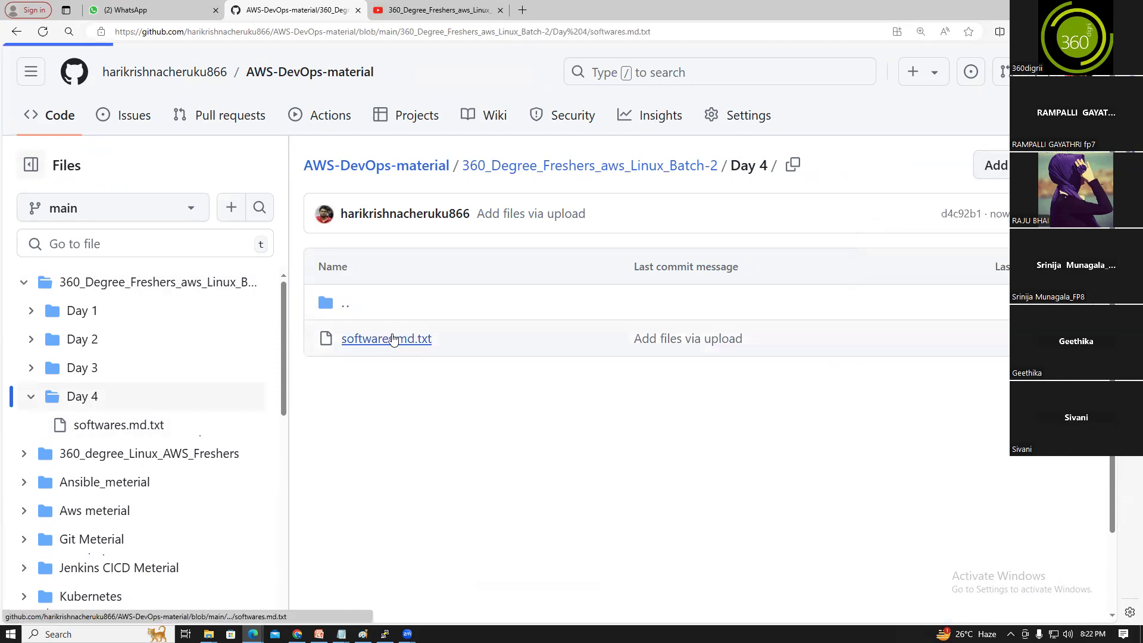
pyautogui.click(384, 337)
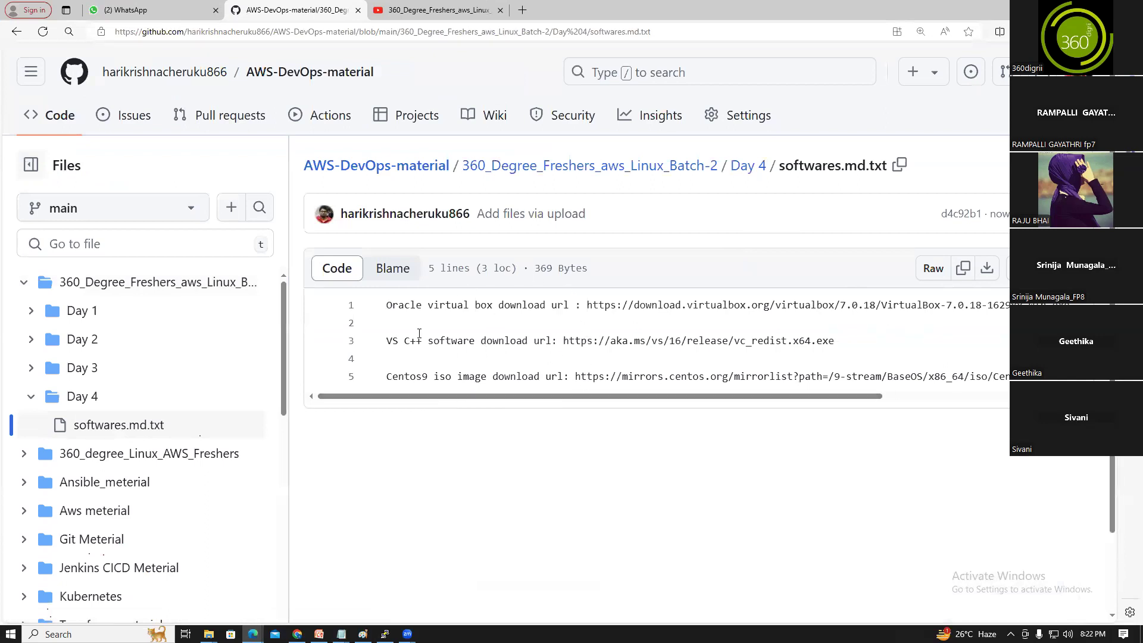
# Copy the CentOS 9 ISO download link from line 5 of the GitHub notes
pyautogui.moveTo(643, 309); pyautogui.dragTo(797, 310)
pyautogui.click(776, 340)
pyautogui.moveTo(445, 343); pyautogui.dragTo(745, 347)
pyautogui.click(733, 378)
pyautogui.moveTo(576, 377); pyautogui.dragTo(1101, 378)
pyautogui.click(1098, 379)
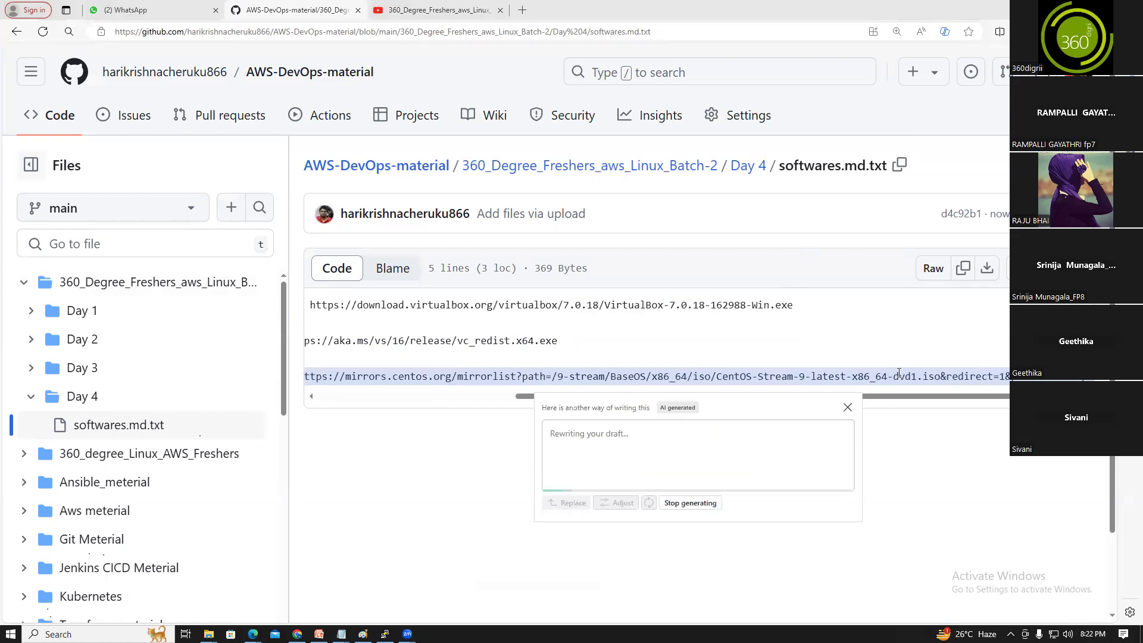
pyautogui.click(848, 406)
pyautogui.rightClick(867, 376)
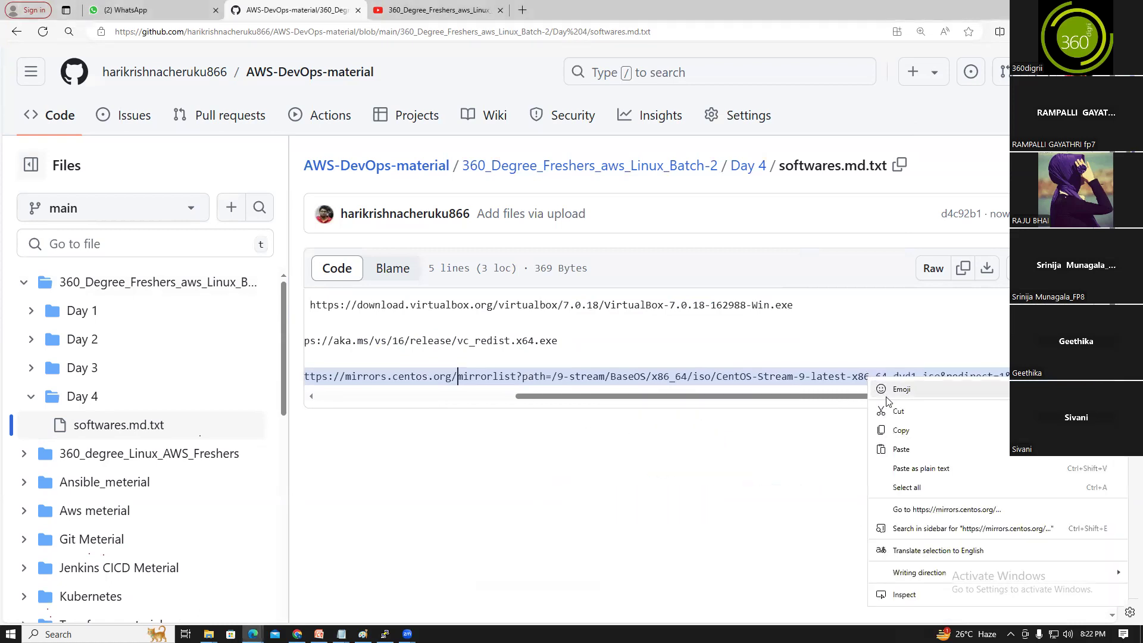
pyautogui.click(893, 427)
# Paste the link into a new tab to start the CentOS Stream 9 ISO download, then close it
pyautogui.click(522, 9)
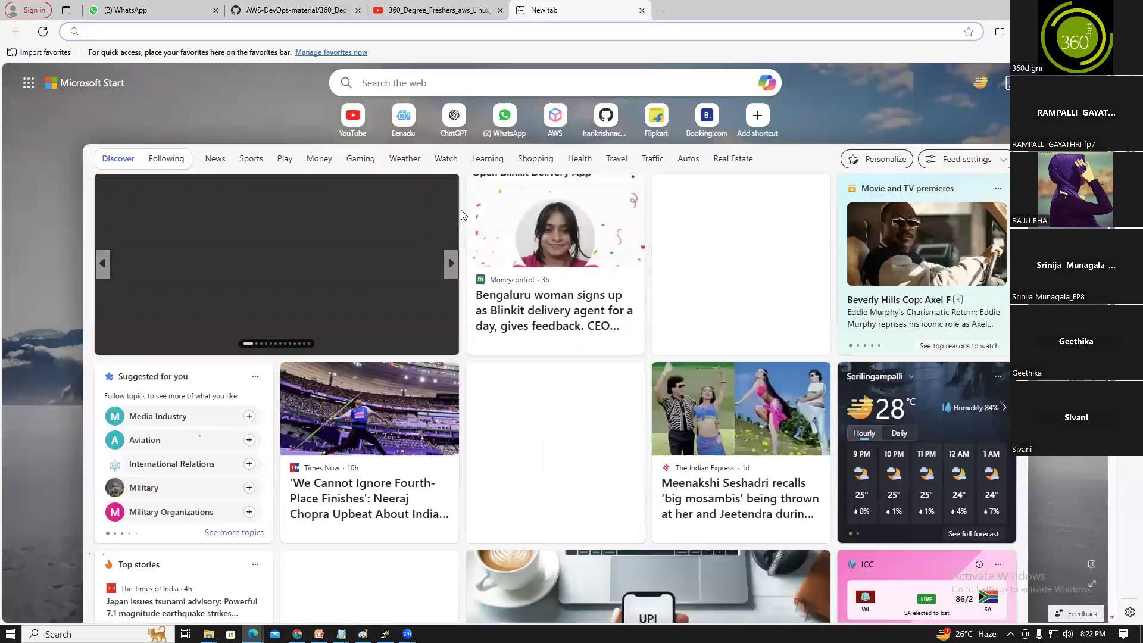
pyautogui.hotkey('ctrl', 'v')
pyautogui.press('Return')
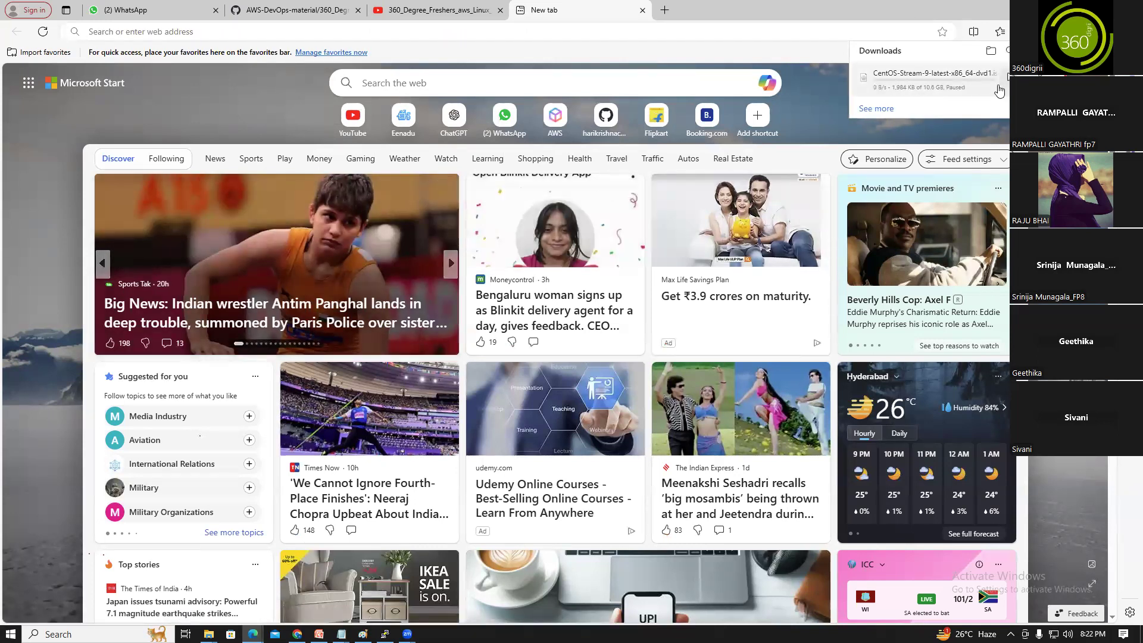
pyautogui.click(643, 10)
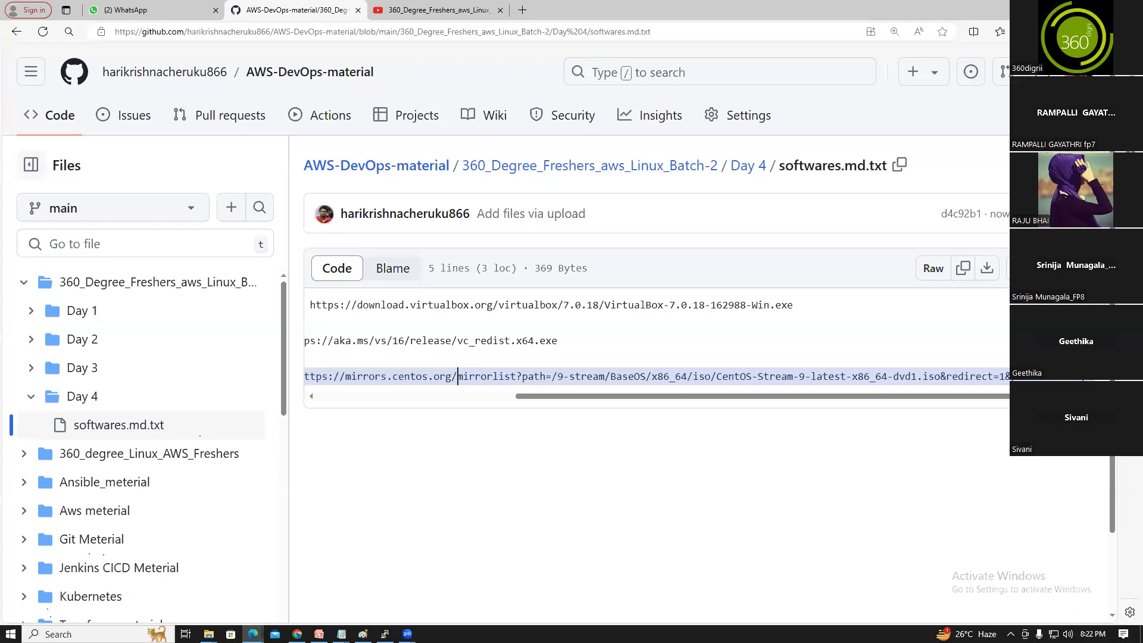
# Minimize File Explorer, the browser and softwares.md to bring back the Day 4 notes
pyautogui.hotkey('alt', 'Tab')
pyautogui.click(1074, 7)
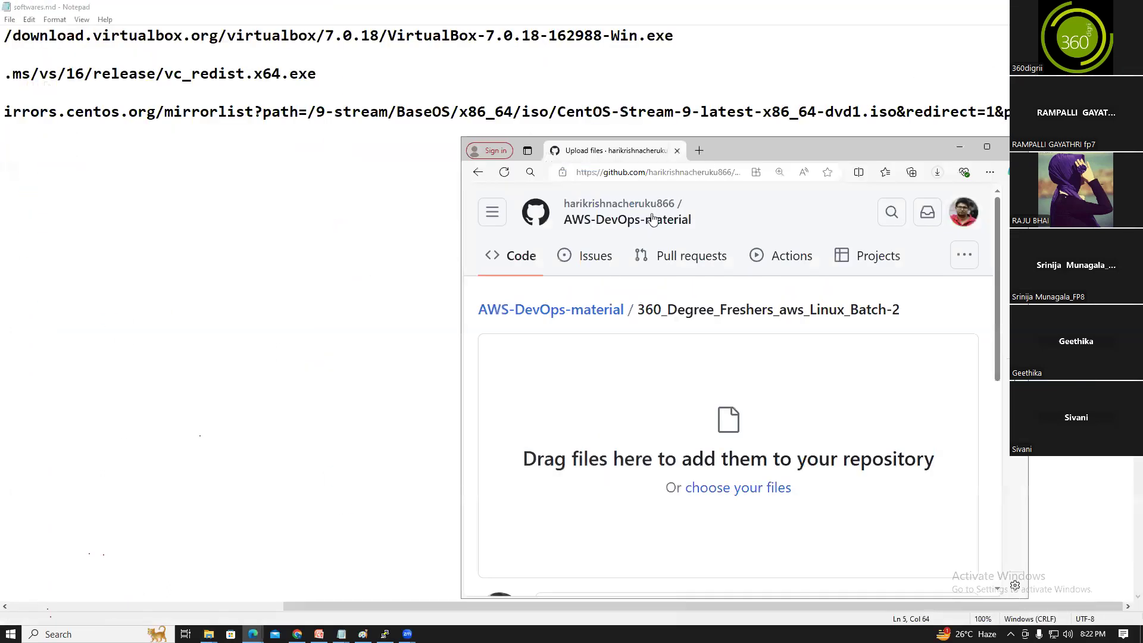
pyautogui.click(960, 147)
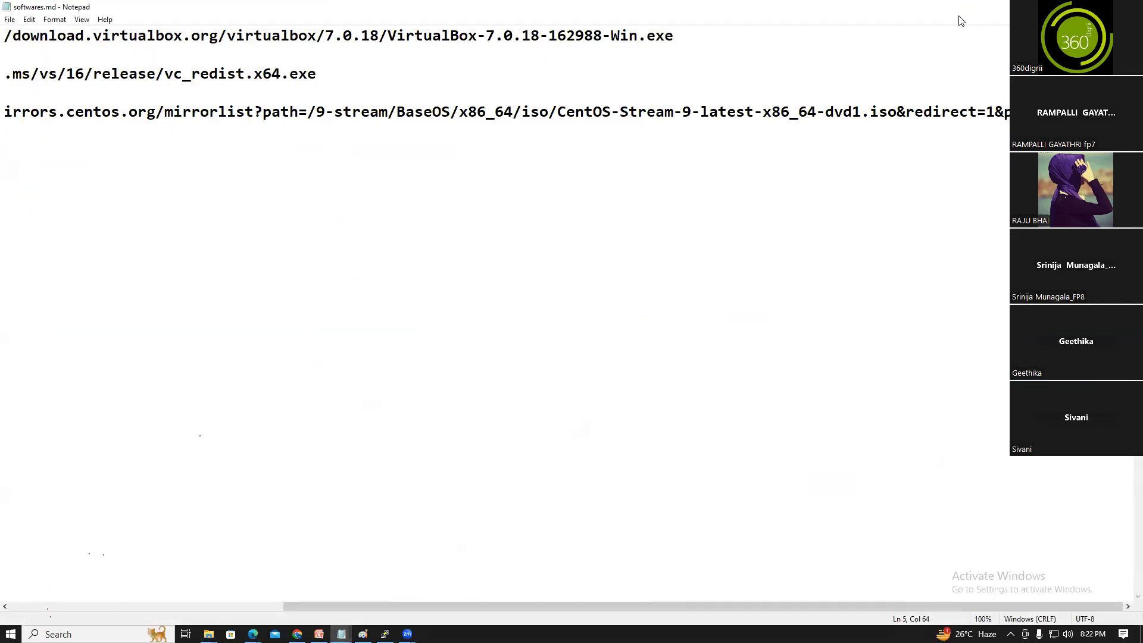
pyautogui.click(1074, 7)
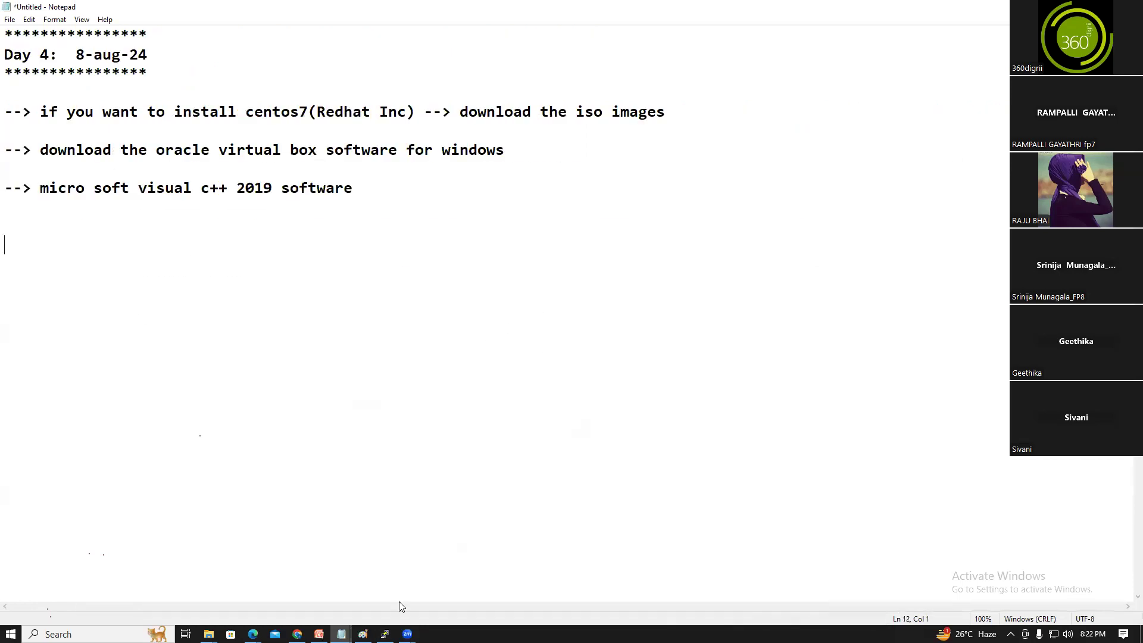
# Copy all three download links from softwares.md and paste them below the Day 4 notes
pyautogui.moveTo(341, 634)
pyautogui.click(465, 589)
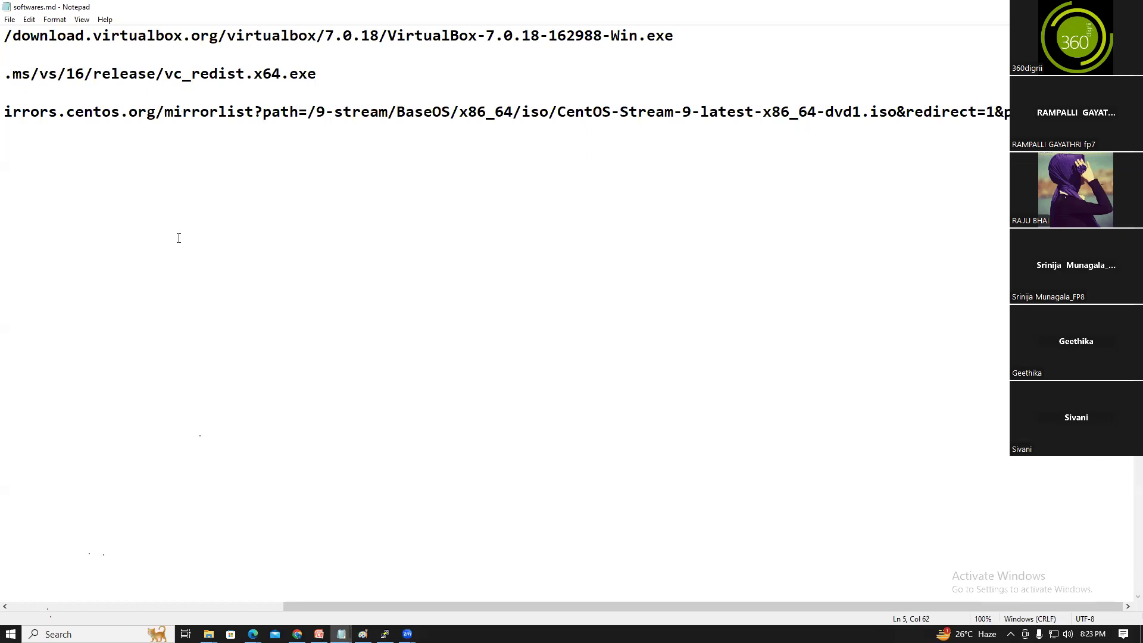
pyautogui.hotkey('ctrl', 'a')
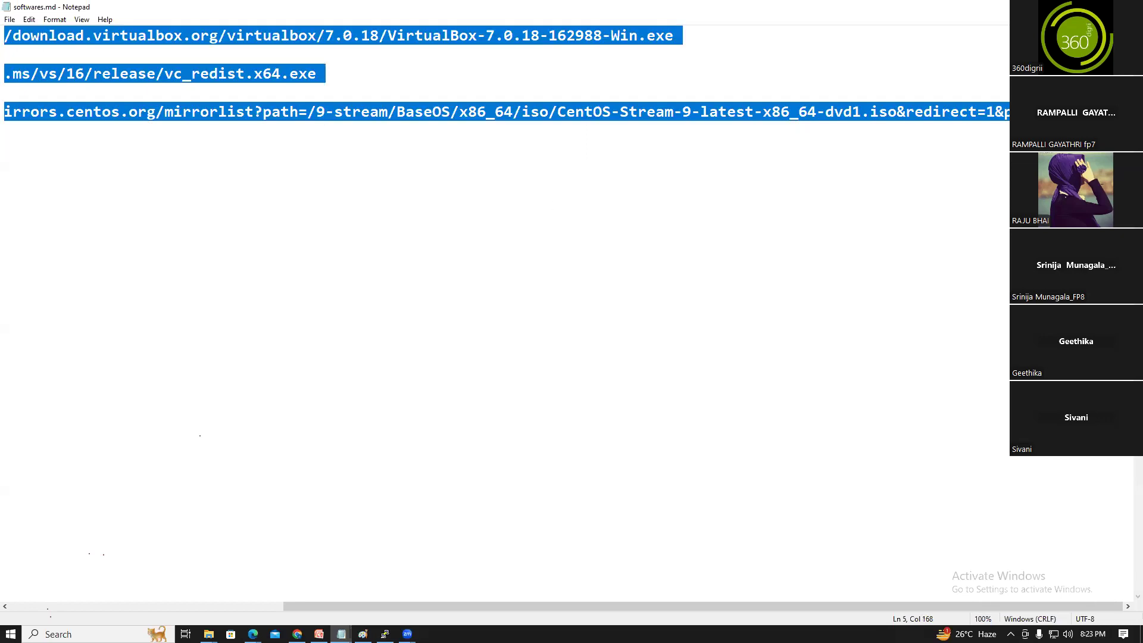
pyautogui.hotkey('alt', 'Tab')
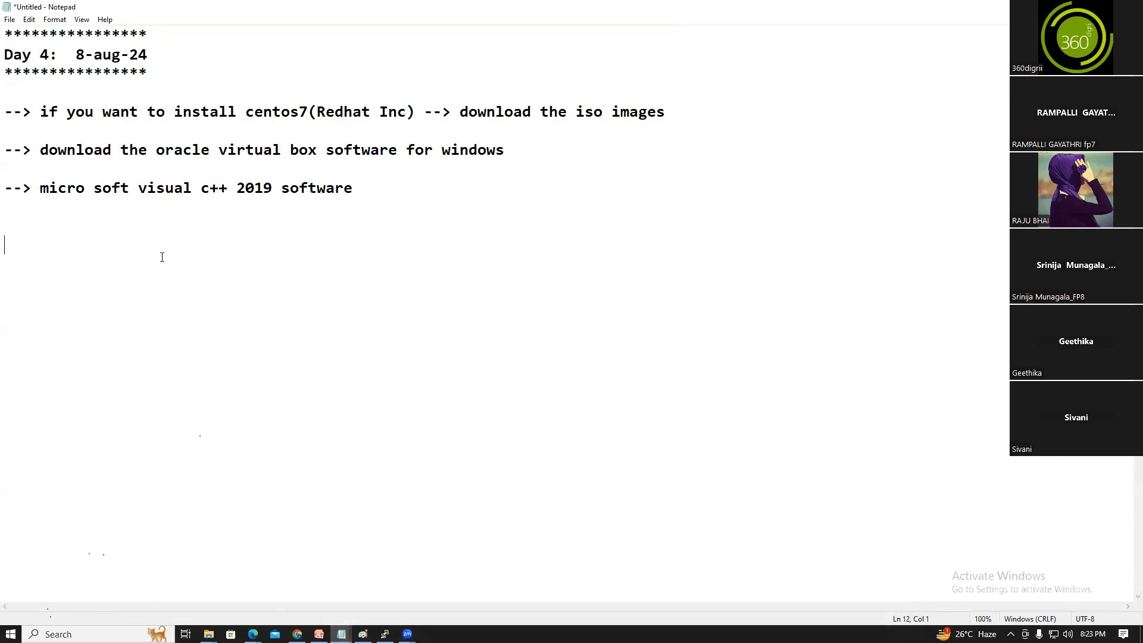
pyautogui.hotkey('ctrl', 'v')
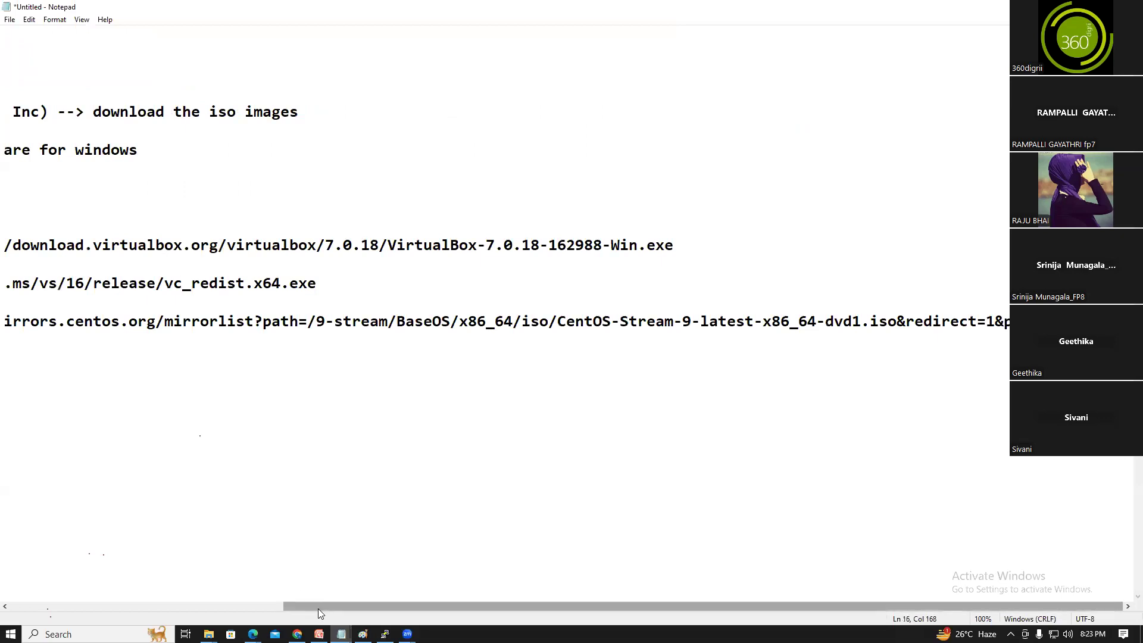
pyautogui.moveTo(318, 607); pyautogui.dragTo(35, 601)
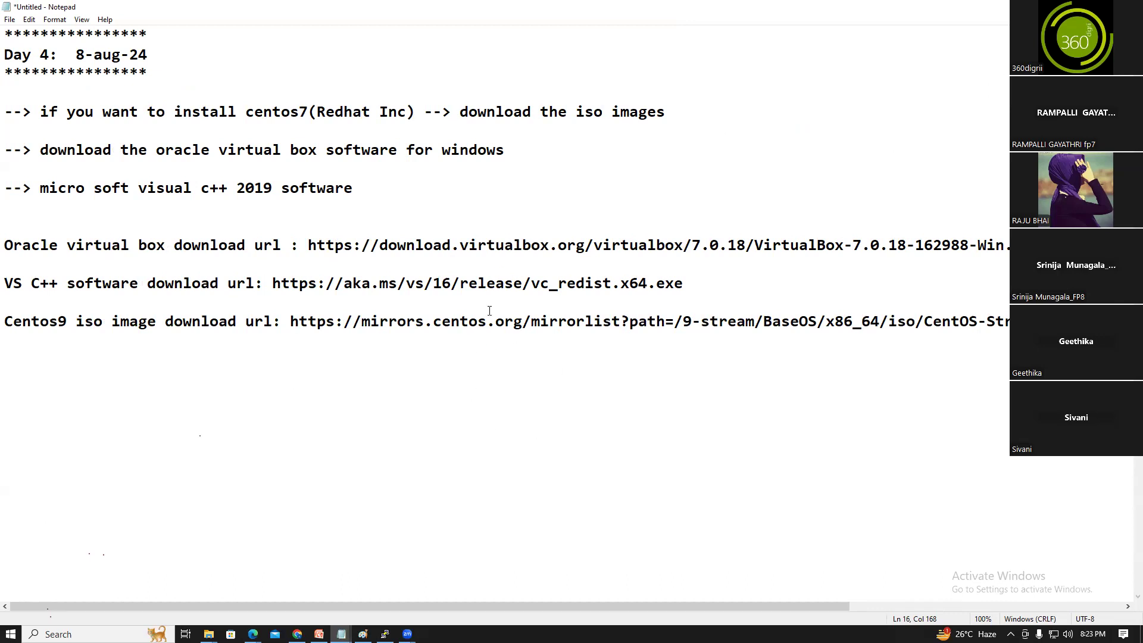
# Launch Oracle VM VirtualBox from Windows search
pyautogui.hotkey('alt', 'Tab')
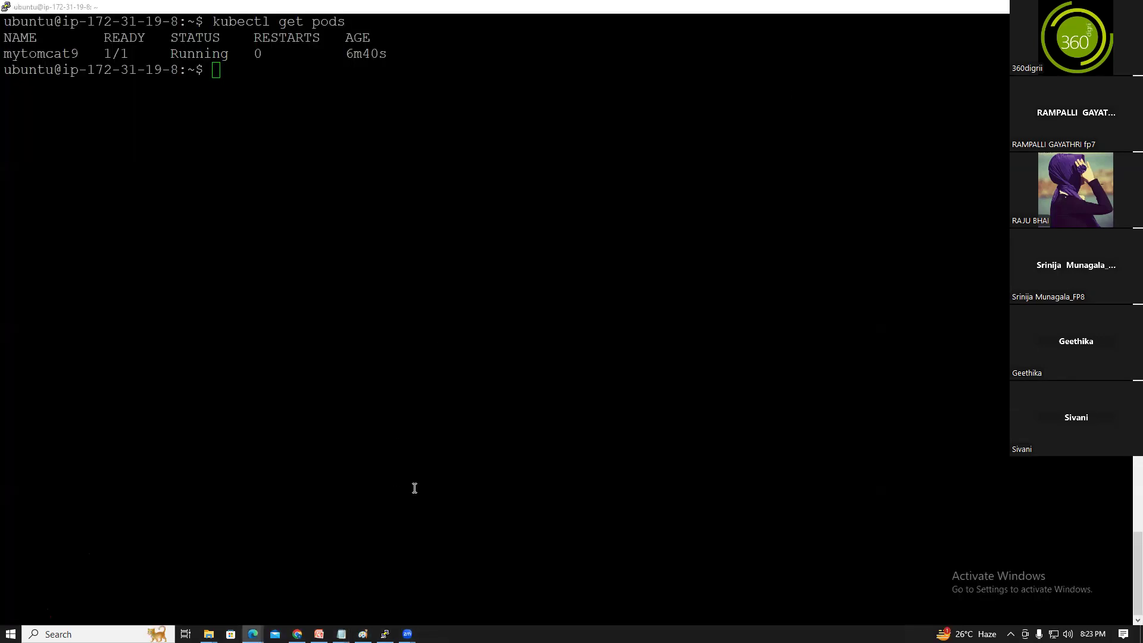
pyautogui.click(89, 634)
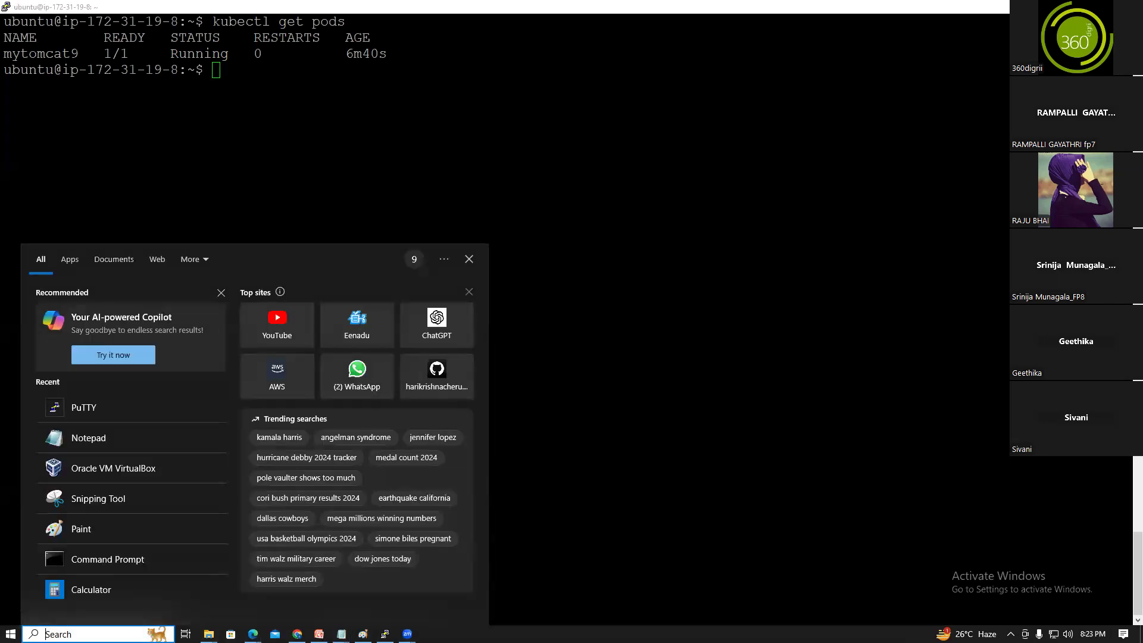
pyautogui.write('con')
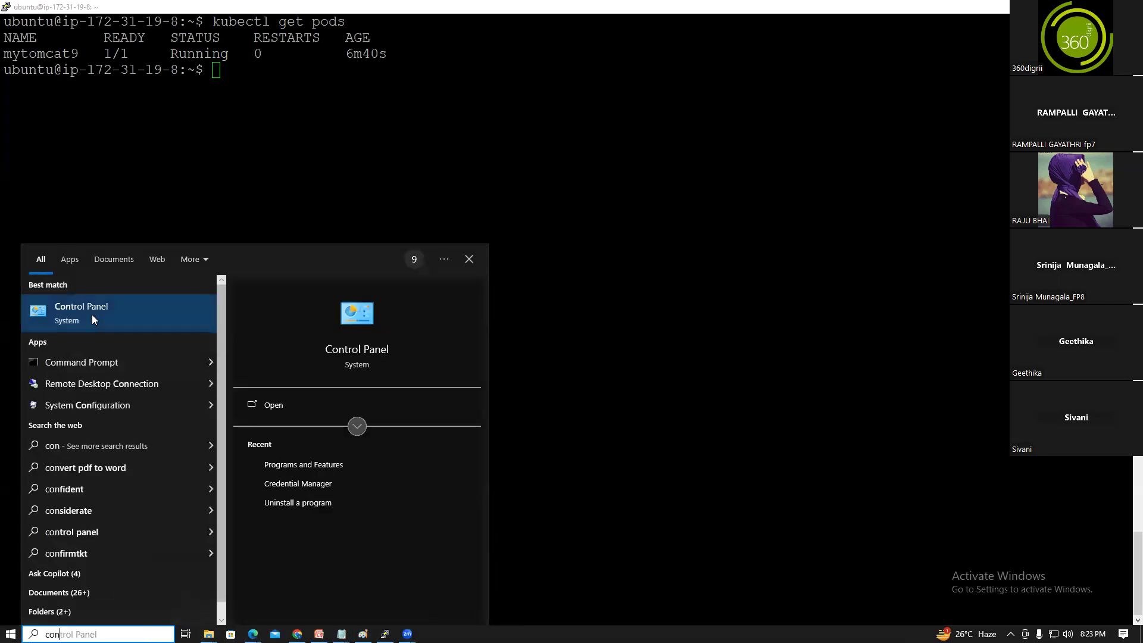
pyautogui.click(92, 320)
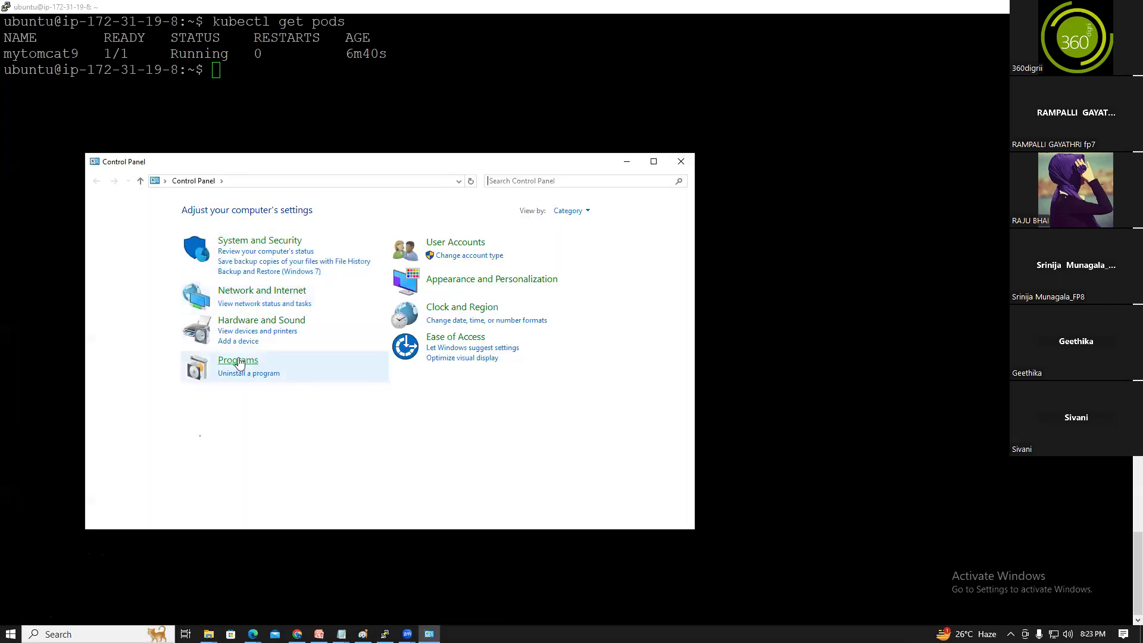
pyautogui.click(59, 634)
pyautogui.write('ov')
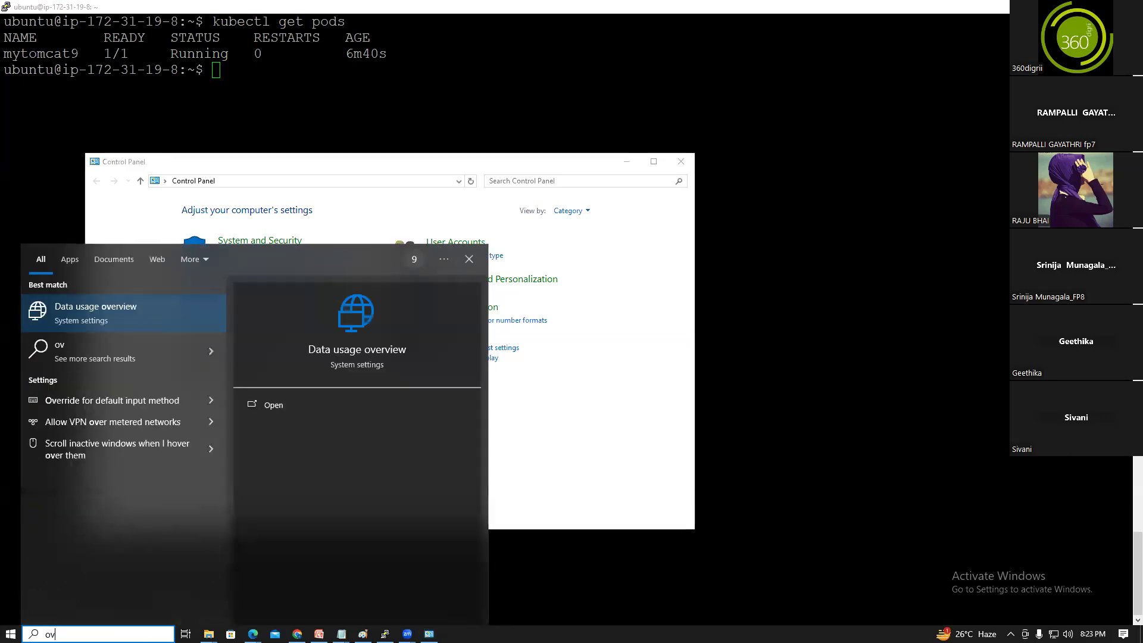
pyautogui.press('BackSpace')
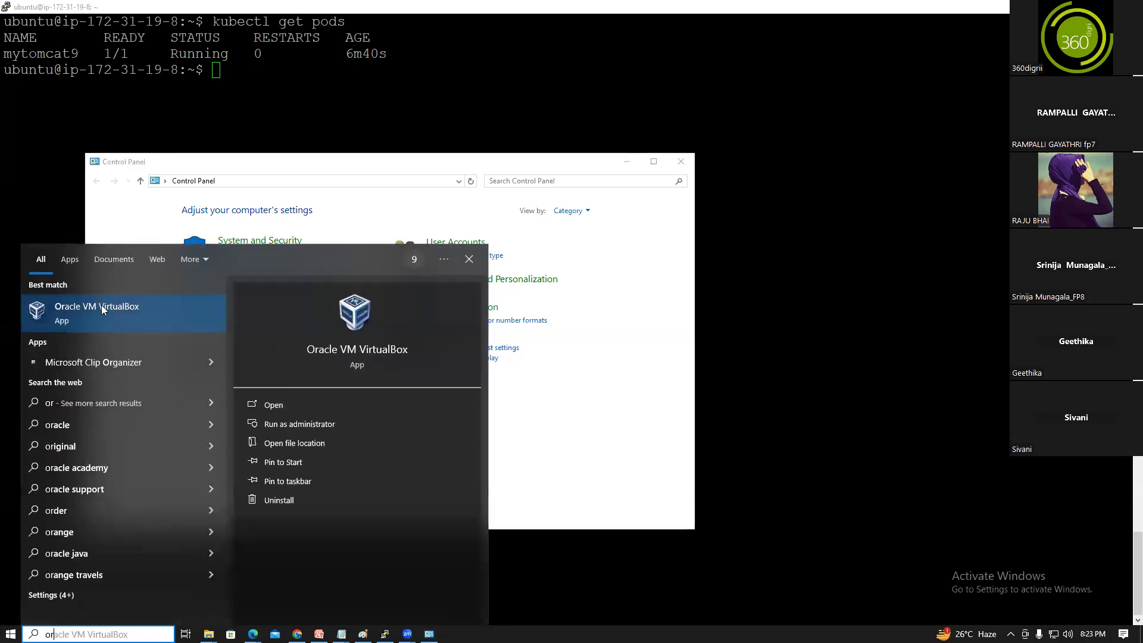
pyautogui.press('Escape')
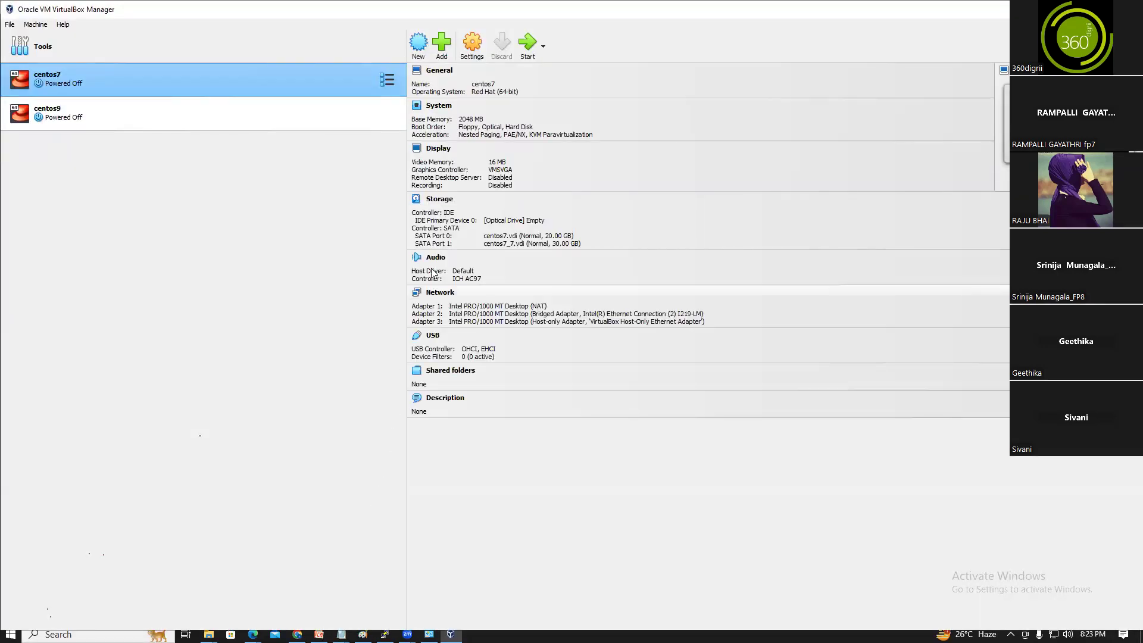
# Remove centos7 and centos9 with Delete all files, then close the Manager
pyautogui.rightClick(123, 73)
pyautogui.moveTo(164, 165)
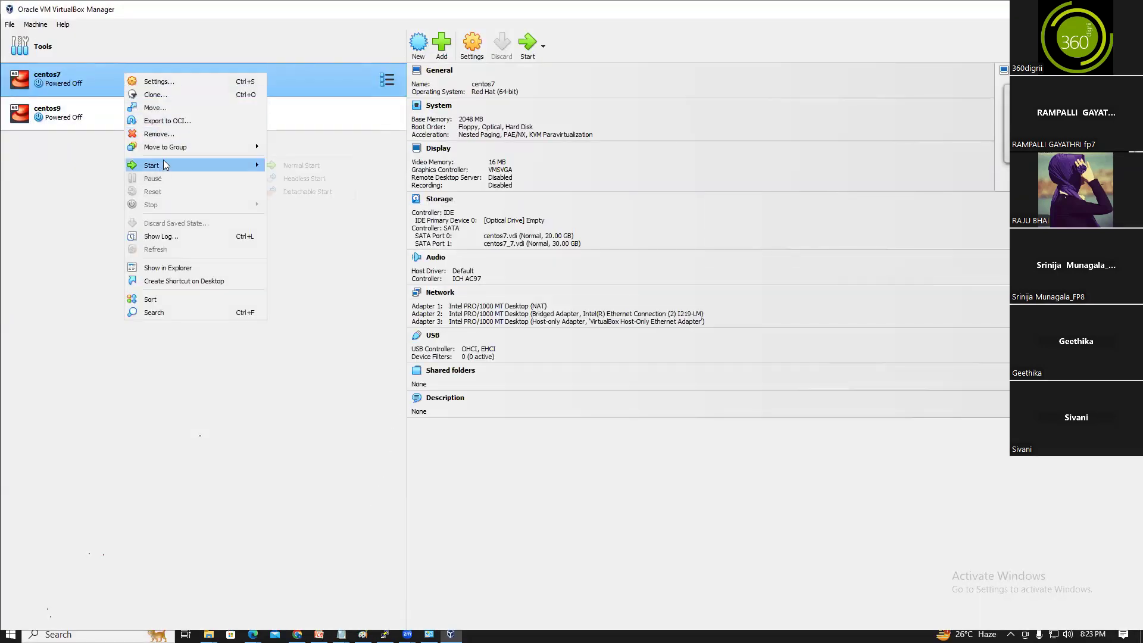
pyautogui.click(165, 139)
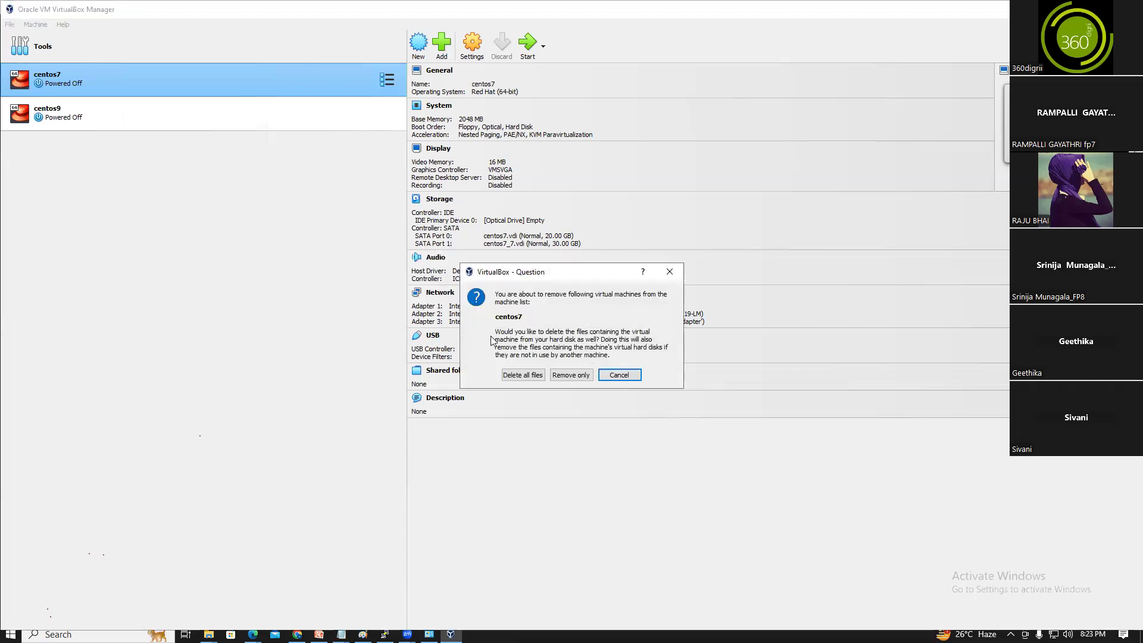
pyautogui.click(533, 375)
pyautogui.rightClick(88, 80)
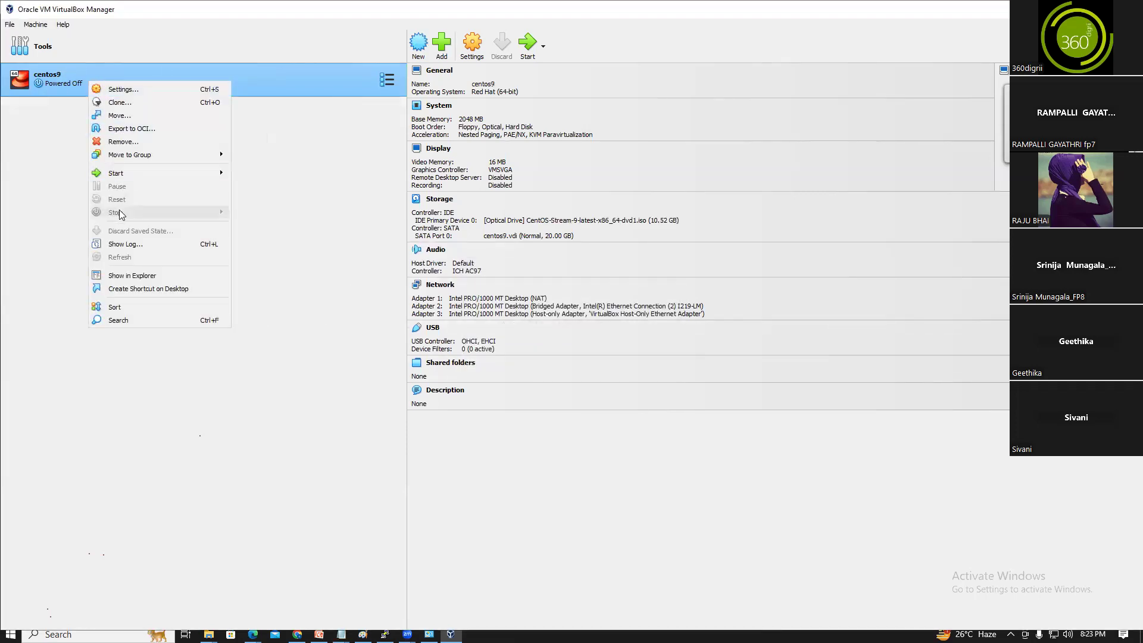
pyautogui.click(173, 141)
pyautogui.click(523, 374)
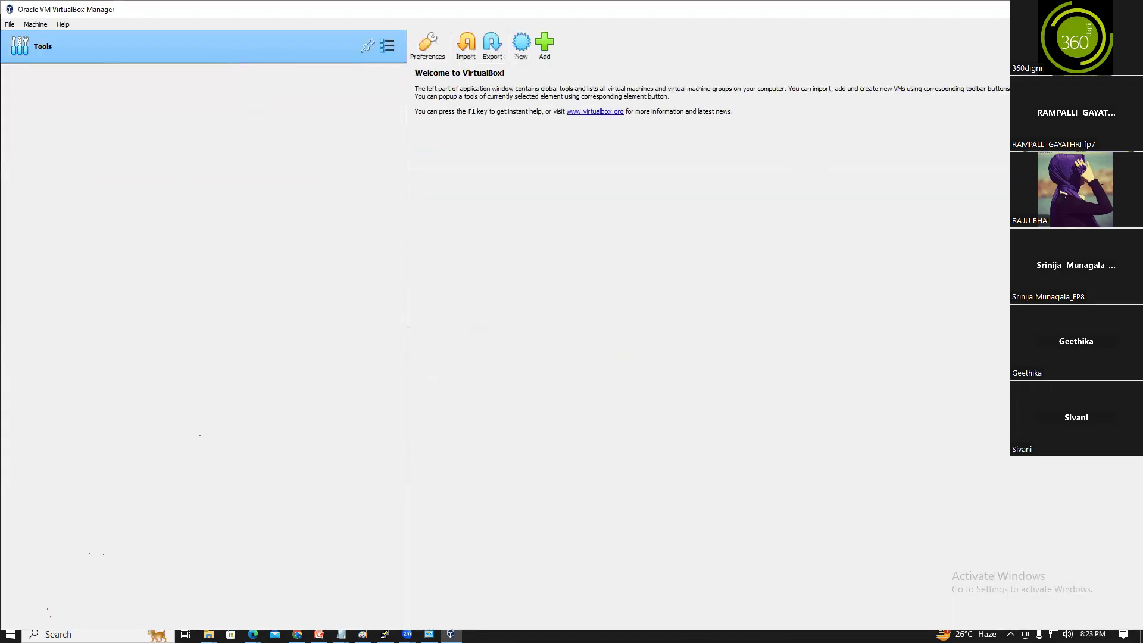
pyautogui.click(1129, 9)
# Open Control Panel's Programs and Features list, maximized
pyautogui.click(237, 361)
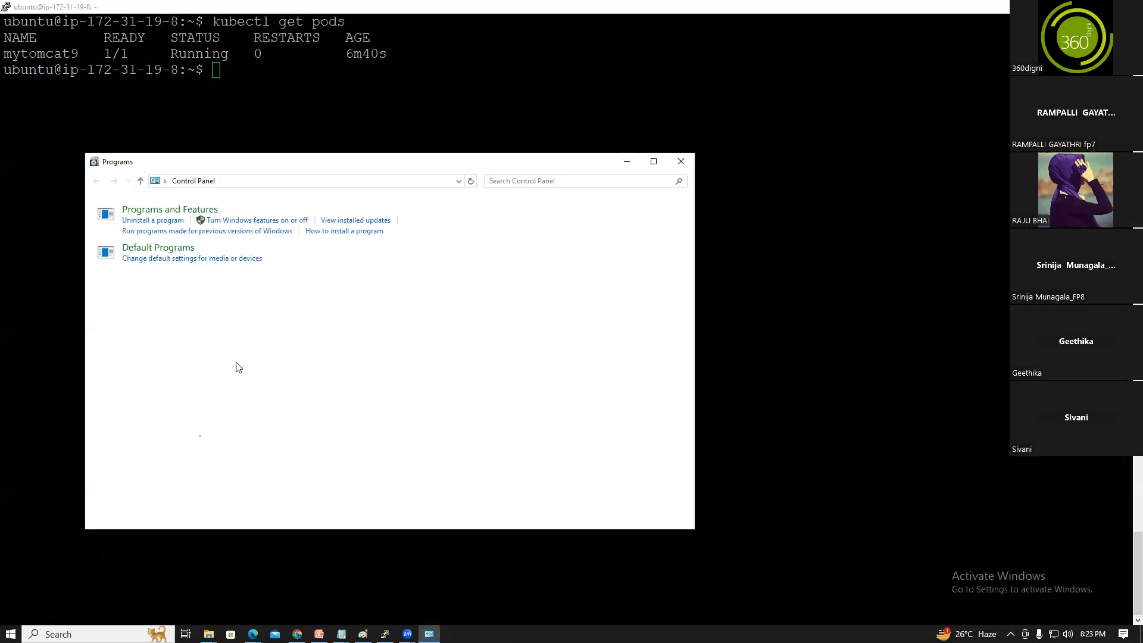
pyautogui.click(681, 162)
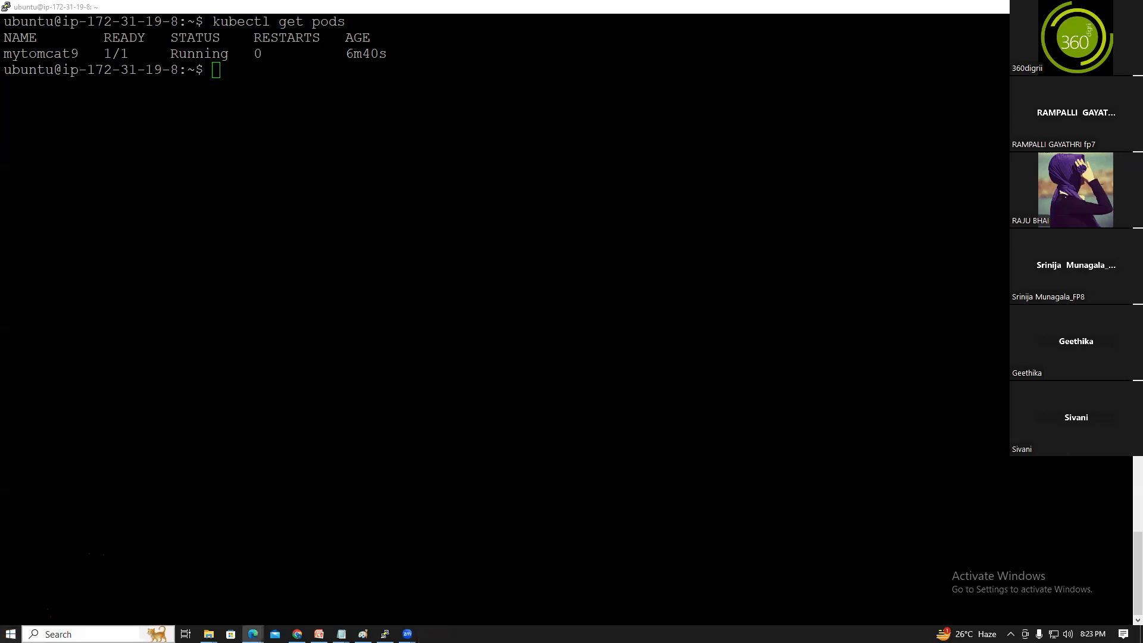
pyautogui.click(89, 634)
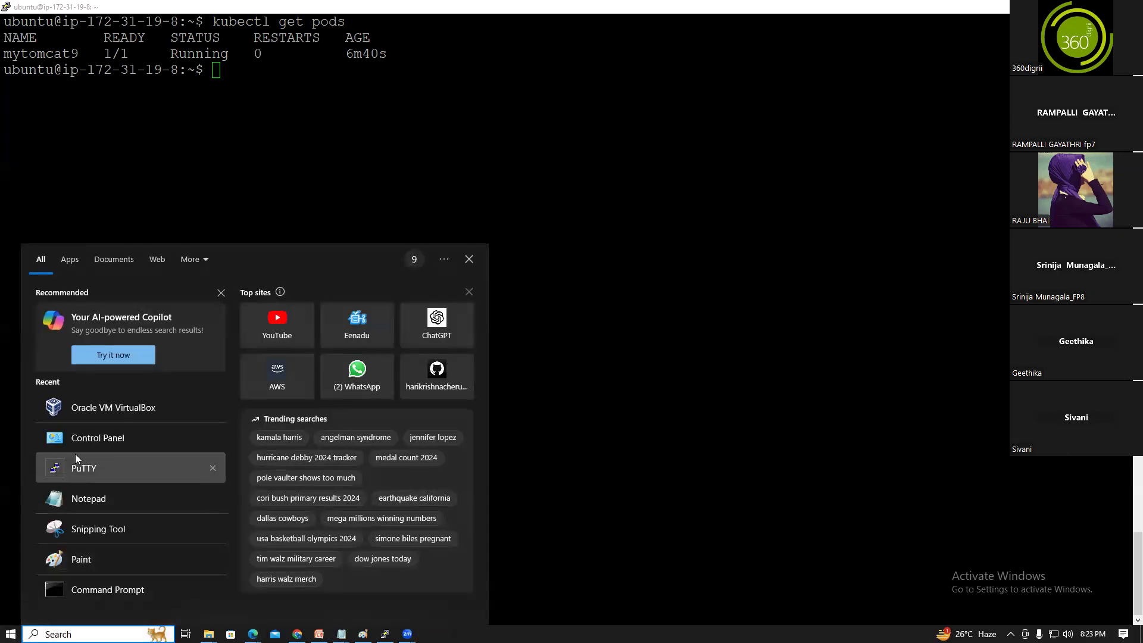
pyautogui.click(86, 439)
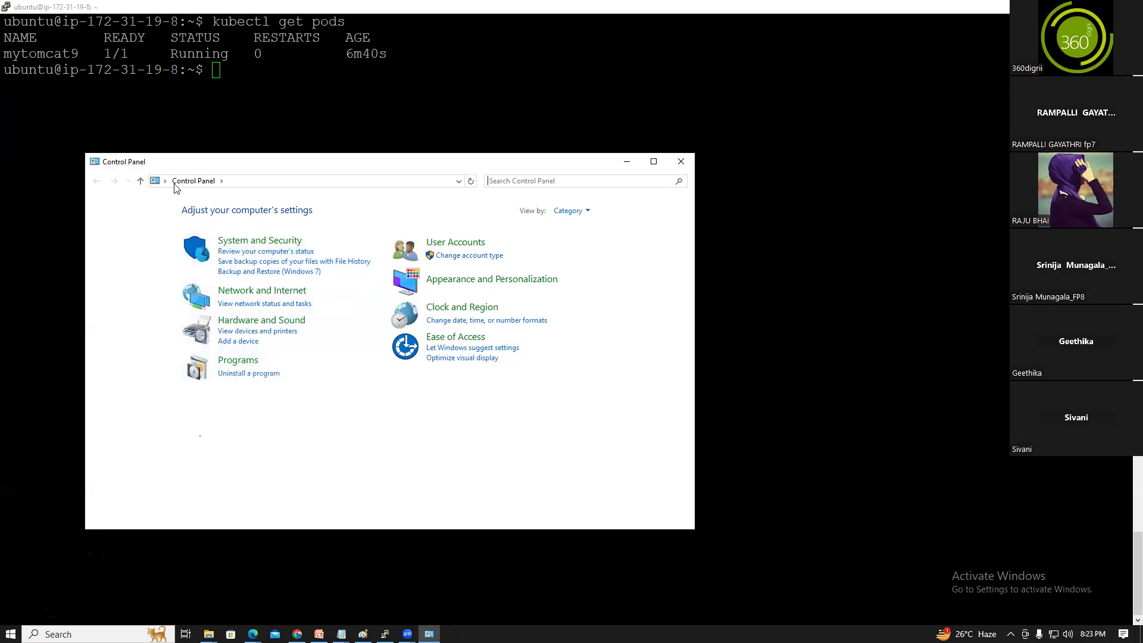
pyautogui.click(238, 361)
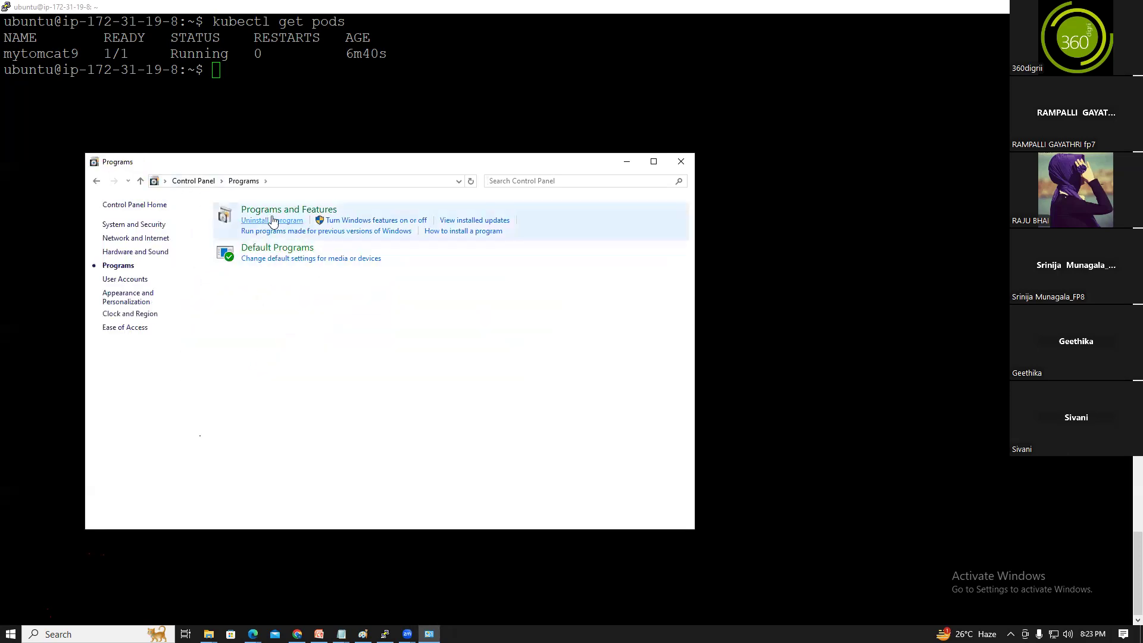
pyautogui.click(278, 211)
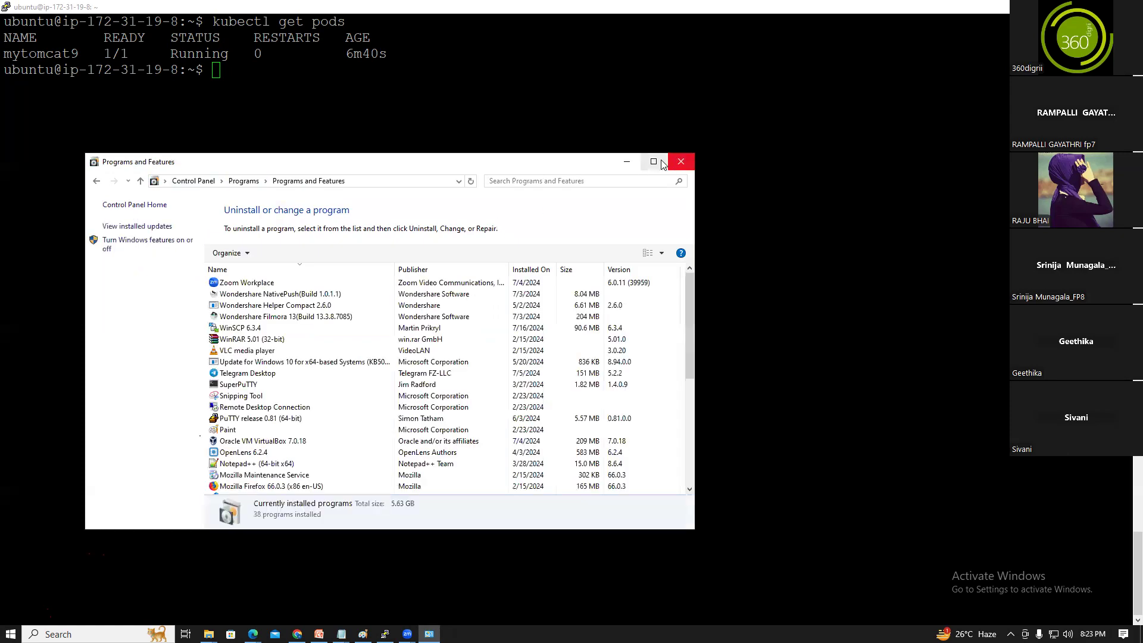
pyautogui.click(653, 161)
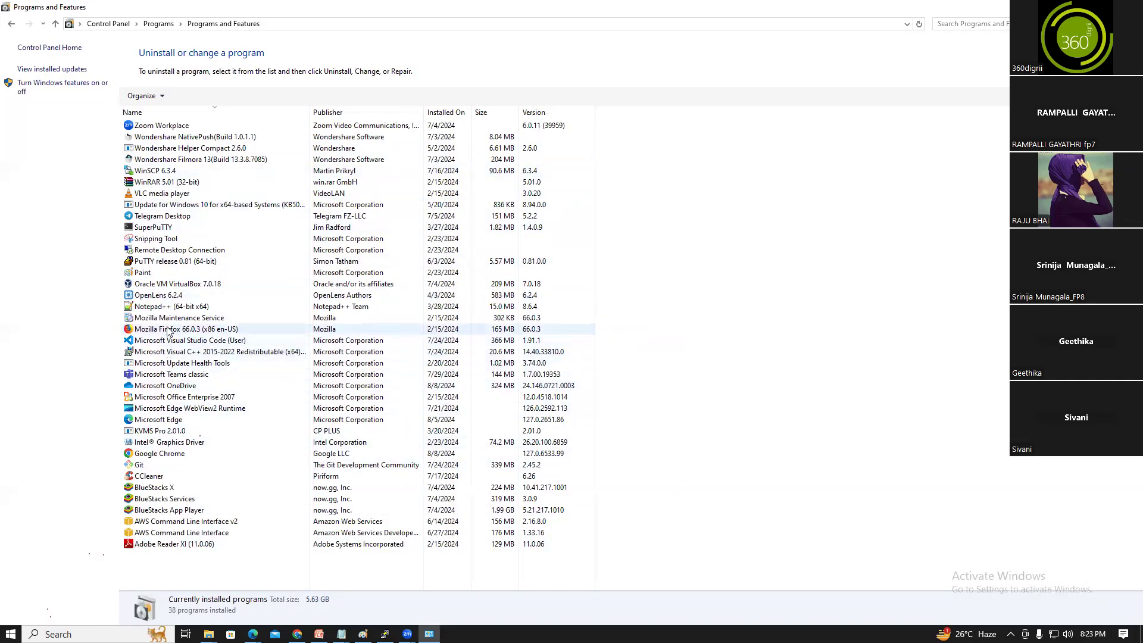
# Uninstall Oracle VM VirtualBox 7.0.18
pyautogui.click(171, 286)
pyautogui.rightClick(172, 287)
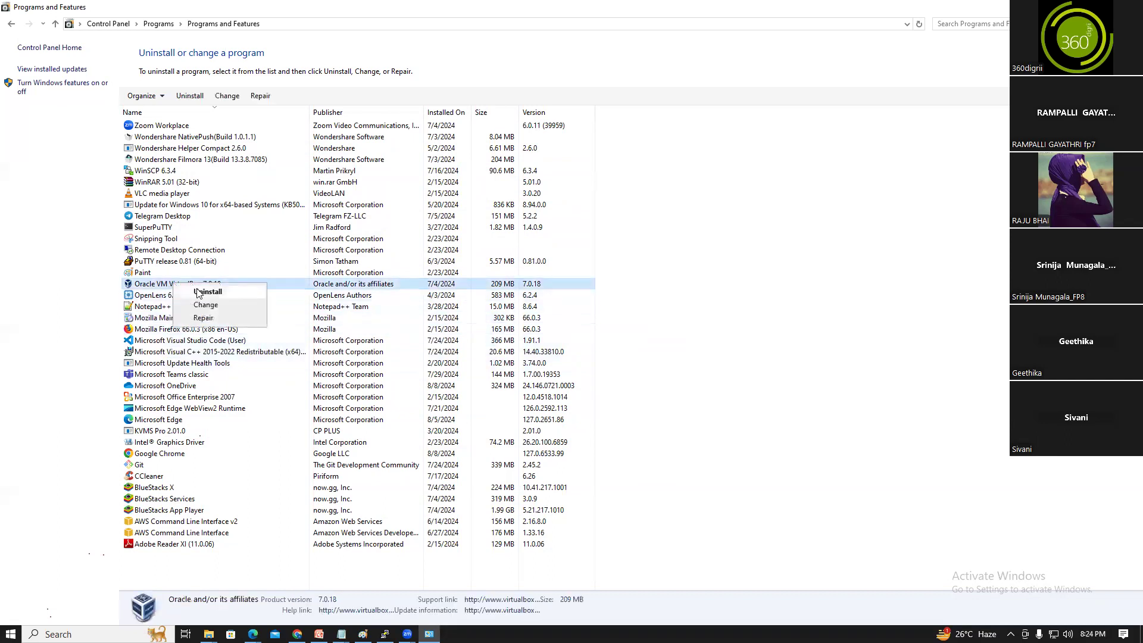
pyautogui.click(197, 293)
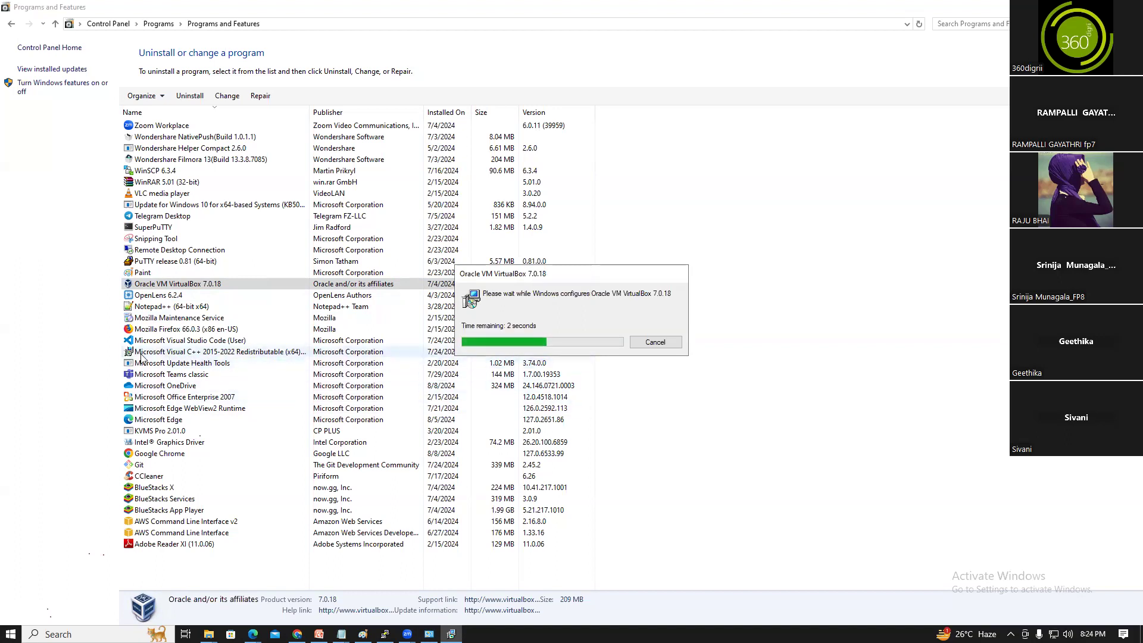
# Uninstall the Microsoft Visual C++ 2015-2022 Redistributable (x64) and dismiss the success message
pyautogui.rightClick(236, 342)
pyautogui.click(266, 352)
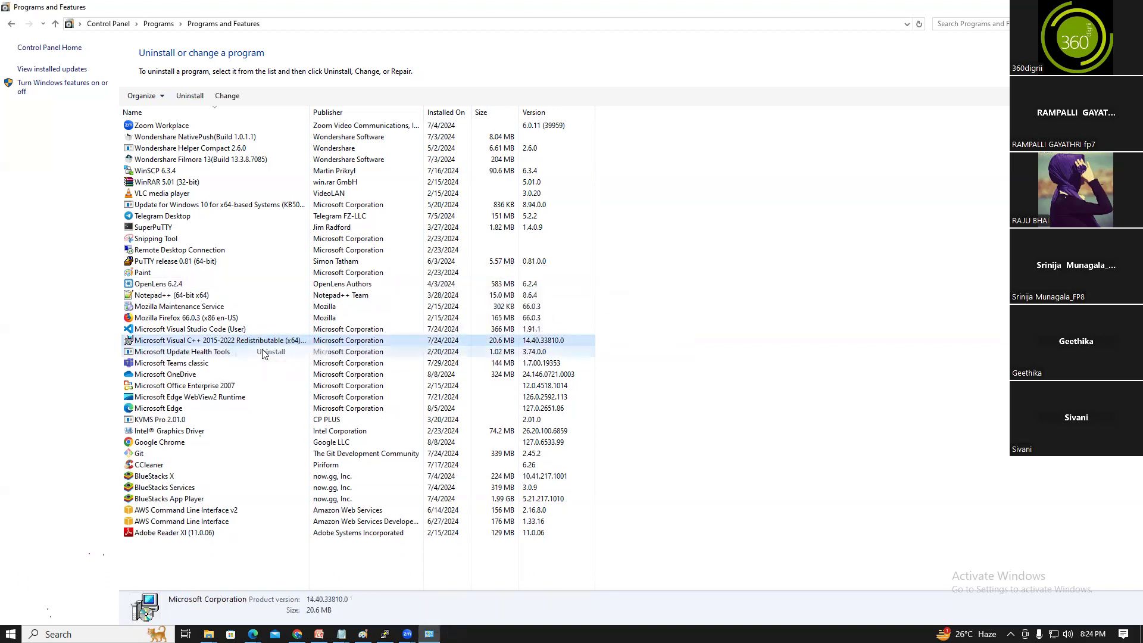
pyautogui.click(636, 390)
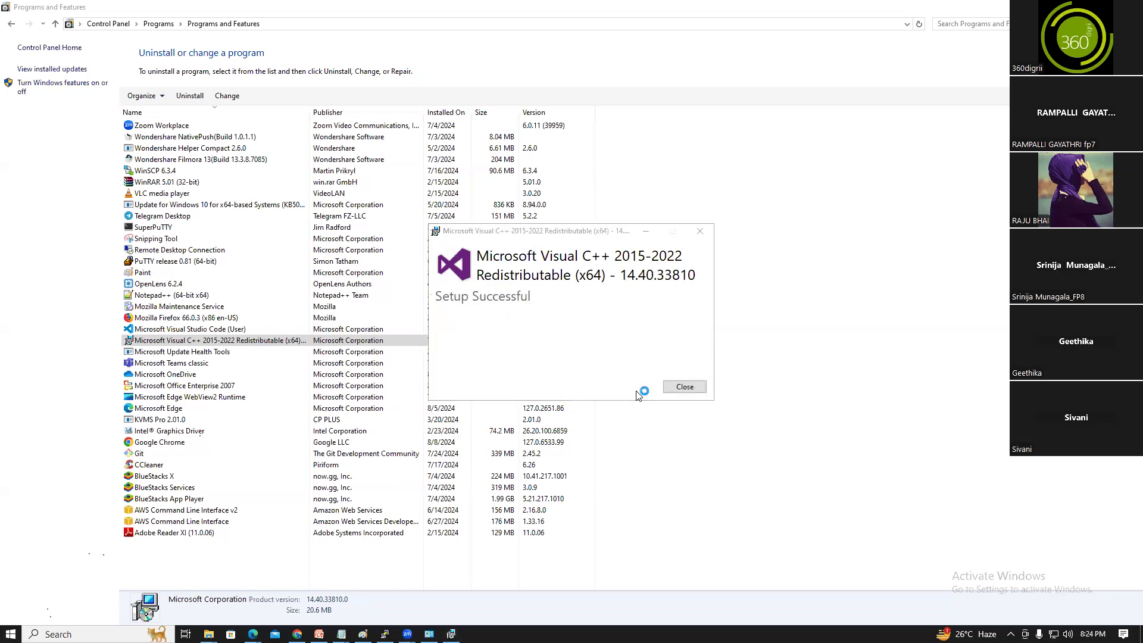
pyautogui.click(684, 387)
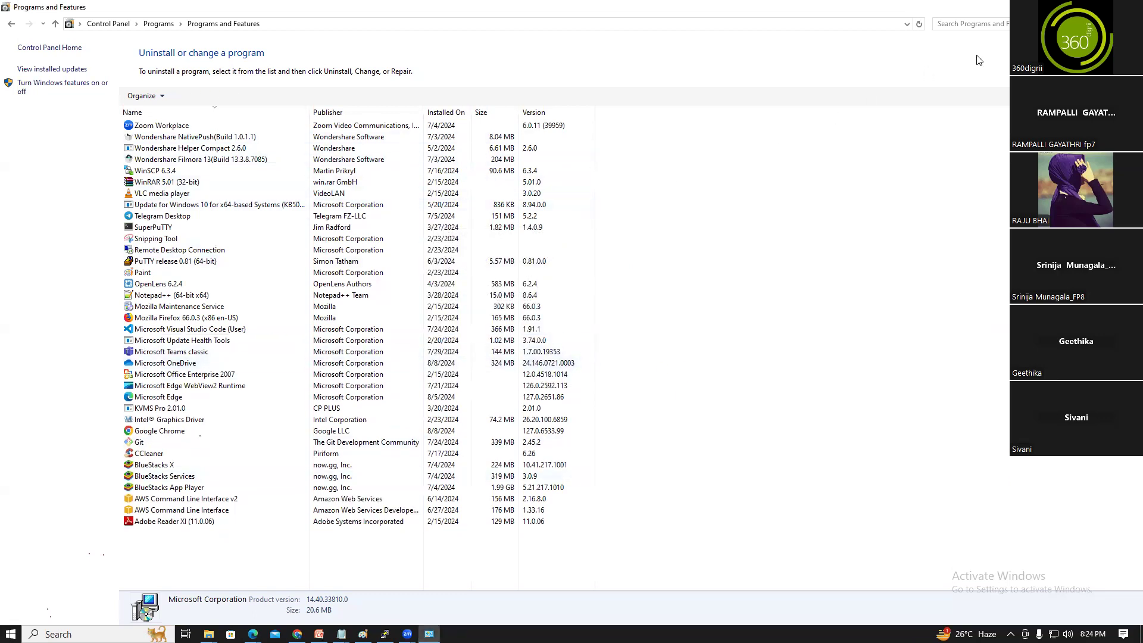
# Close the installed programs window and minimize the open windows to reveal the desktop
pyautogui.click(1129, 7)
pyautogui.click(104, 634)
pyautogui.write('oc')
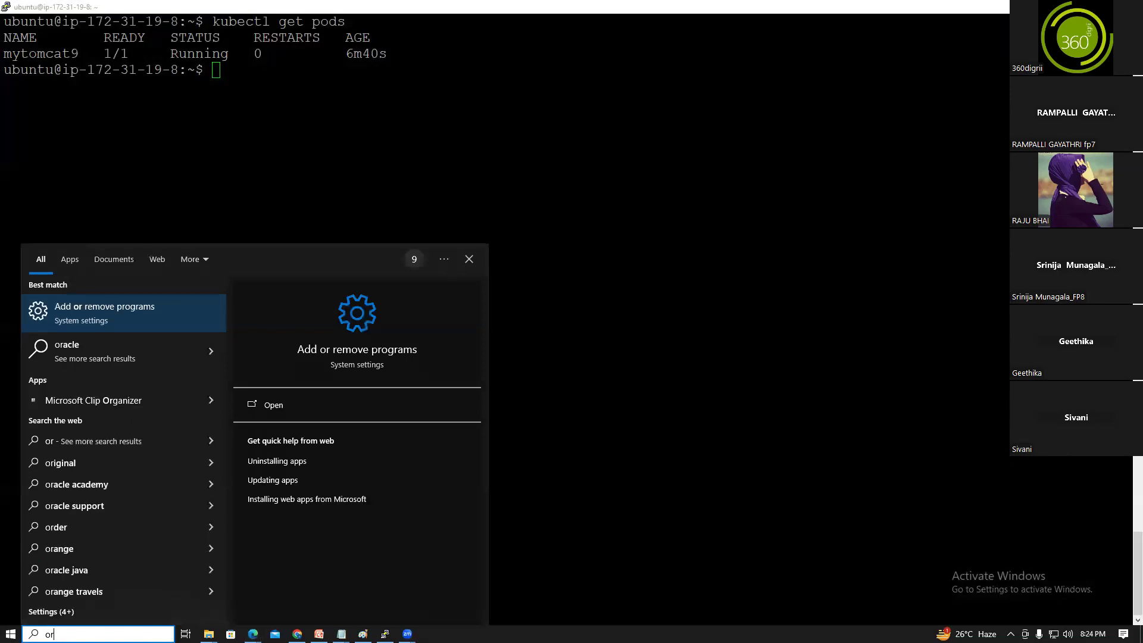
pyautogui.write('ac')
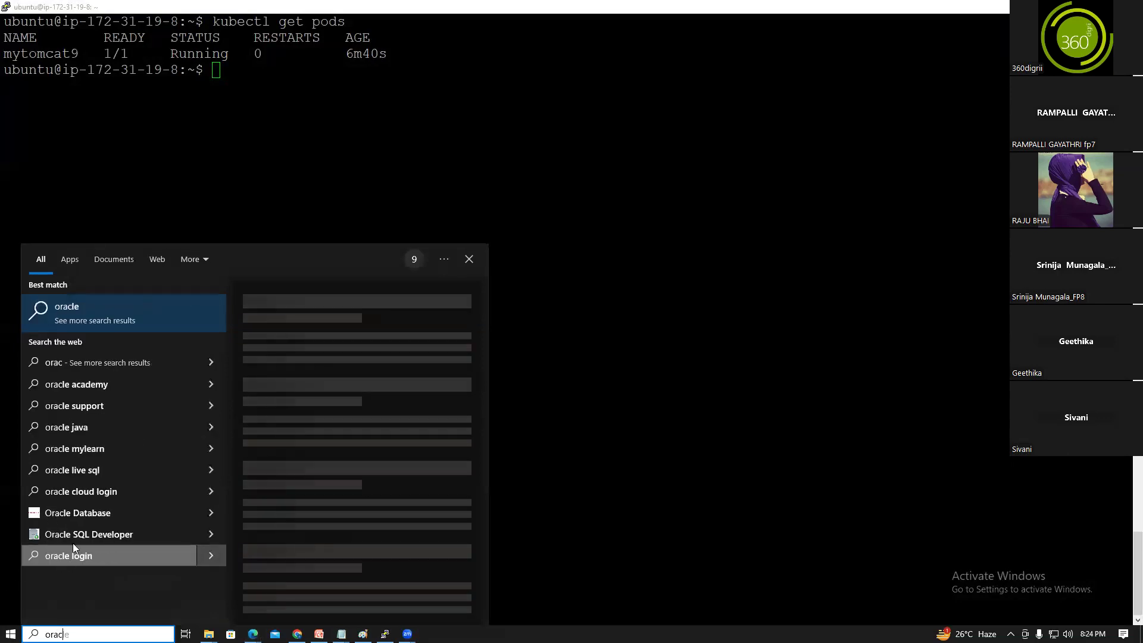
pyautogui.click(803, 118)
pyautogui.click(1074, 6)
pyautogui.click(1073, 6)
pyautogui.click(1074, 6)
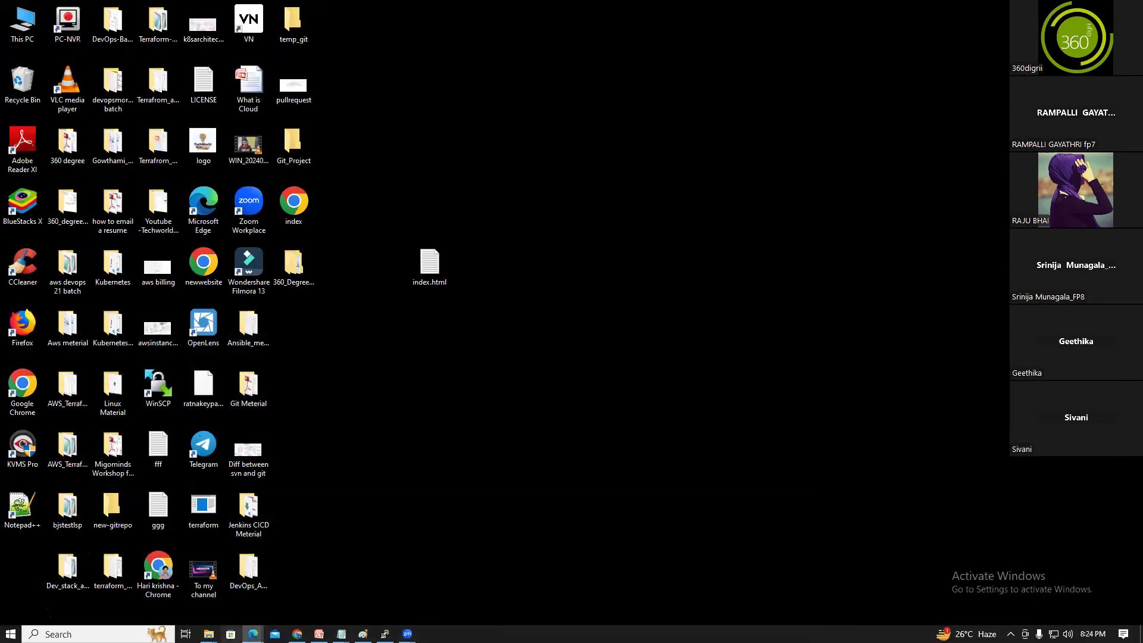
# Search Downloads in File Explorer and launch VirtualBox-7.0.20-163906-Win
pyautogui.click(153, 601)
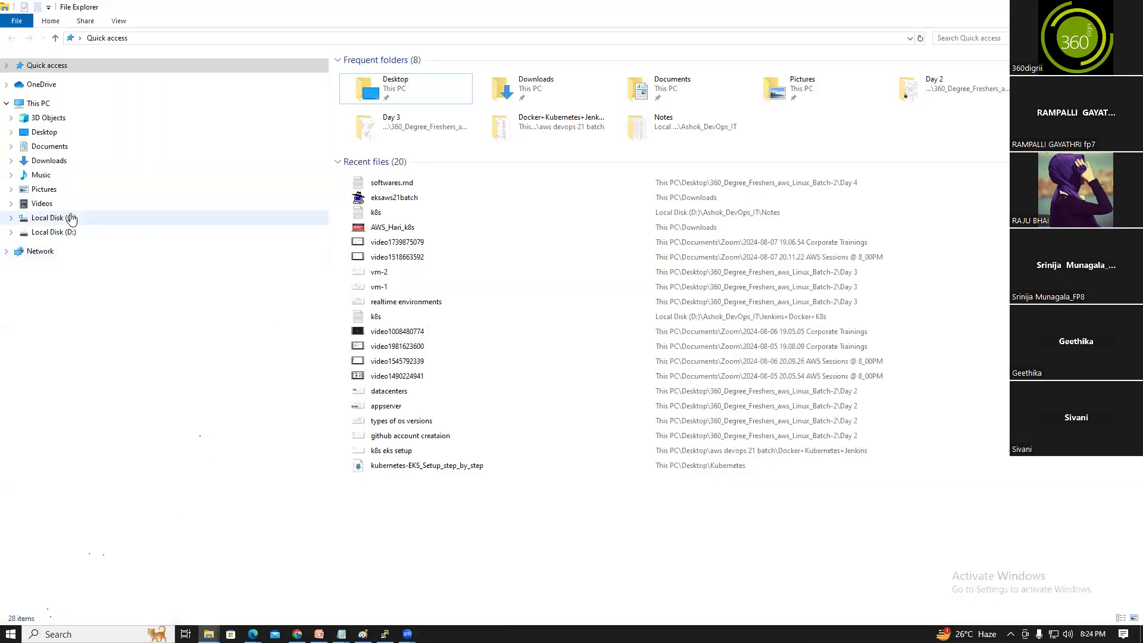
pyautogui.click(49, 160)
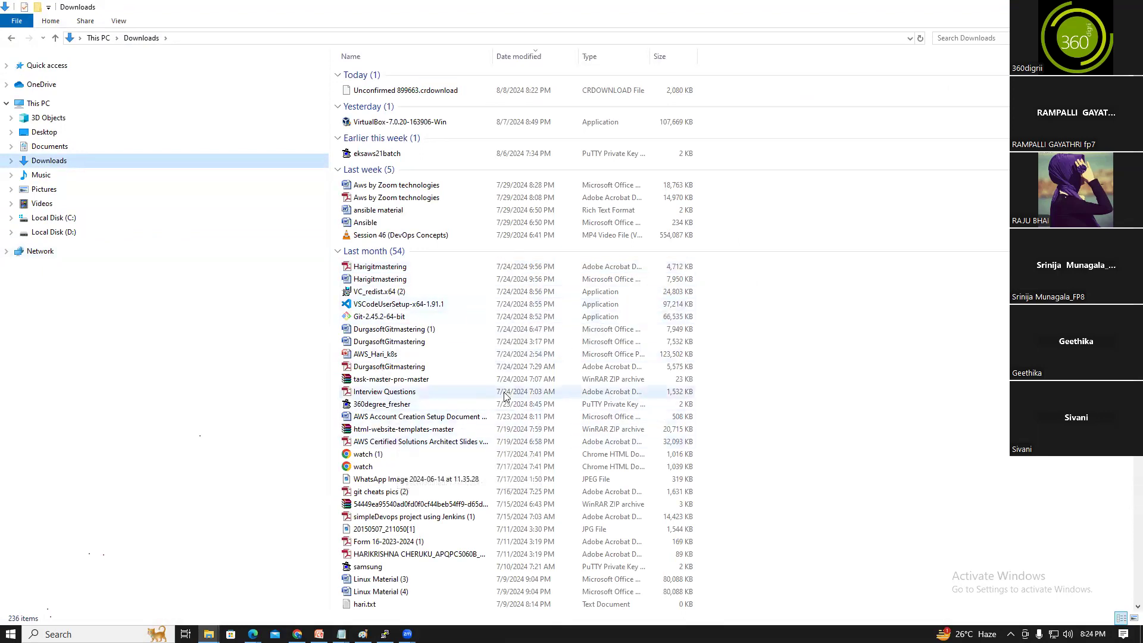
pyautogui.click(964, 37)
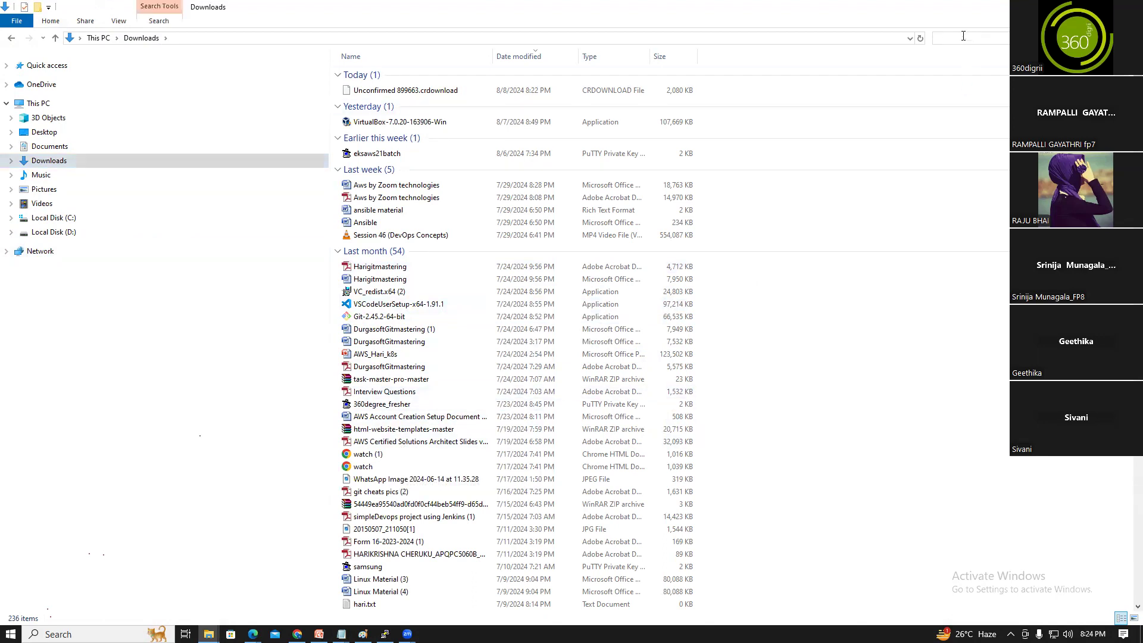
pyautogui.write('oa')
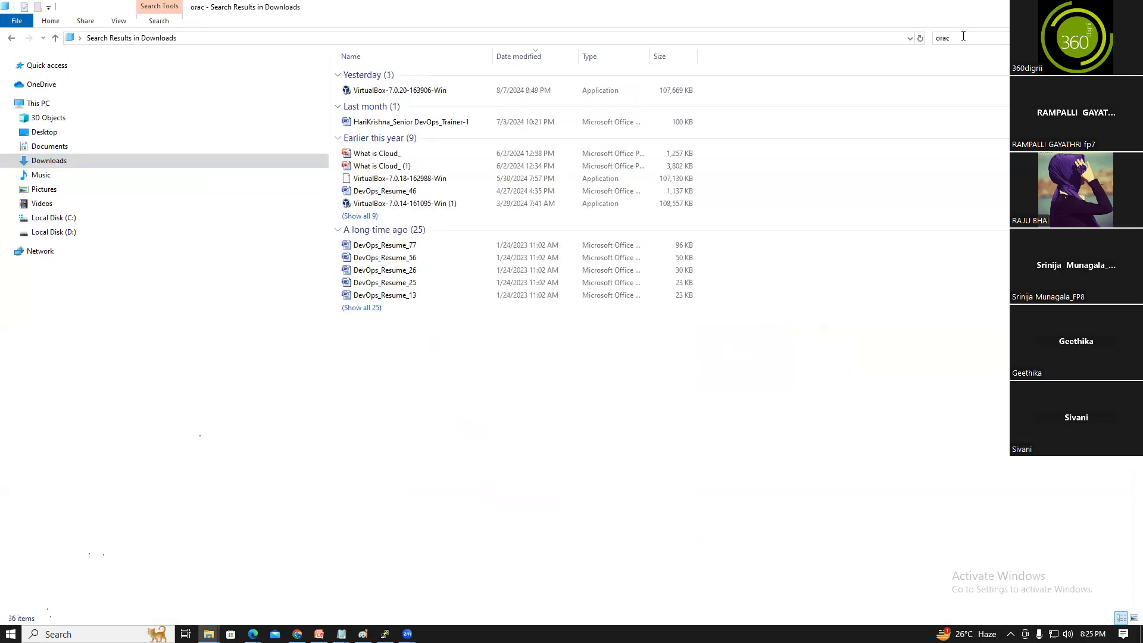
pyautogui.doubleClick(418, 91)
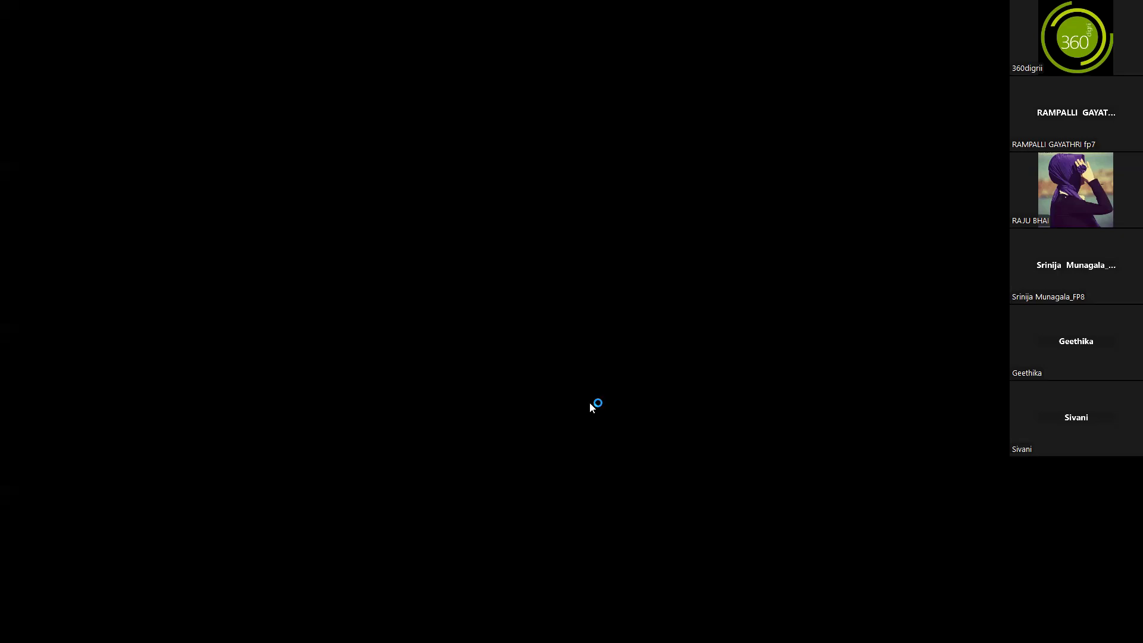
# Approve the installer, acknowledge the Visual C++ 2019 warning, and close the ended setup
pyautogui.click(542, 403)
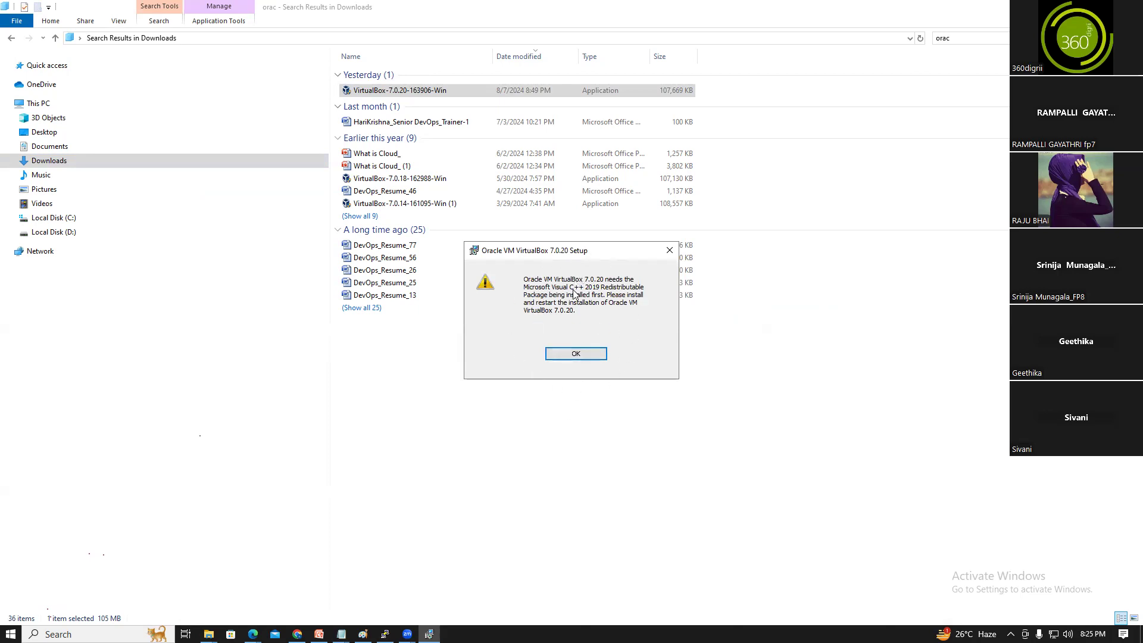
pyautogui.click(575, 354)
pyautogui.click(632, 412)
pyautogui.click(655, 360)
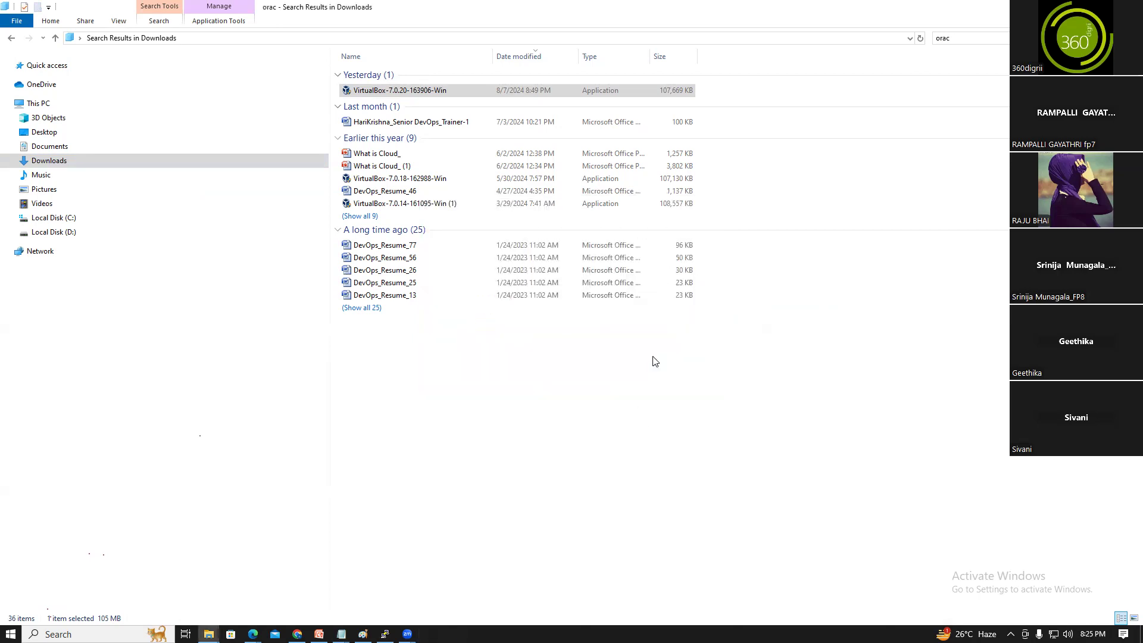
pyautogui.click(962, 40)
pyautogui.click(962, 40)
# Install VC_redist.x64 (2) from Downloads, accepting the license terms
pyautogui.write('c')
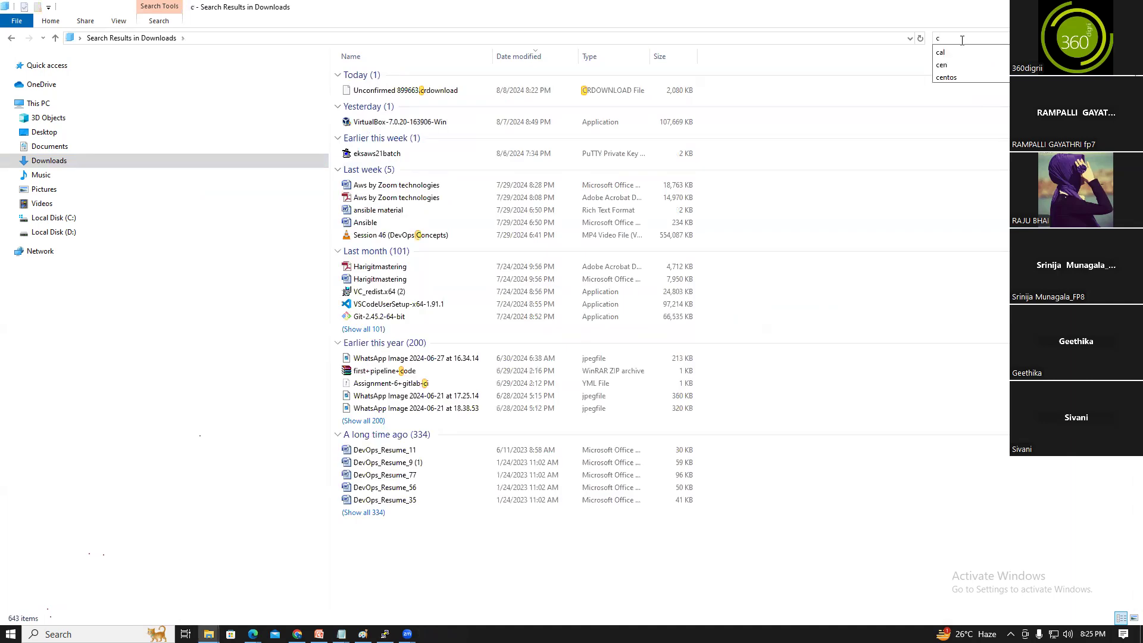
pyautogui.press('Return')
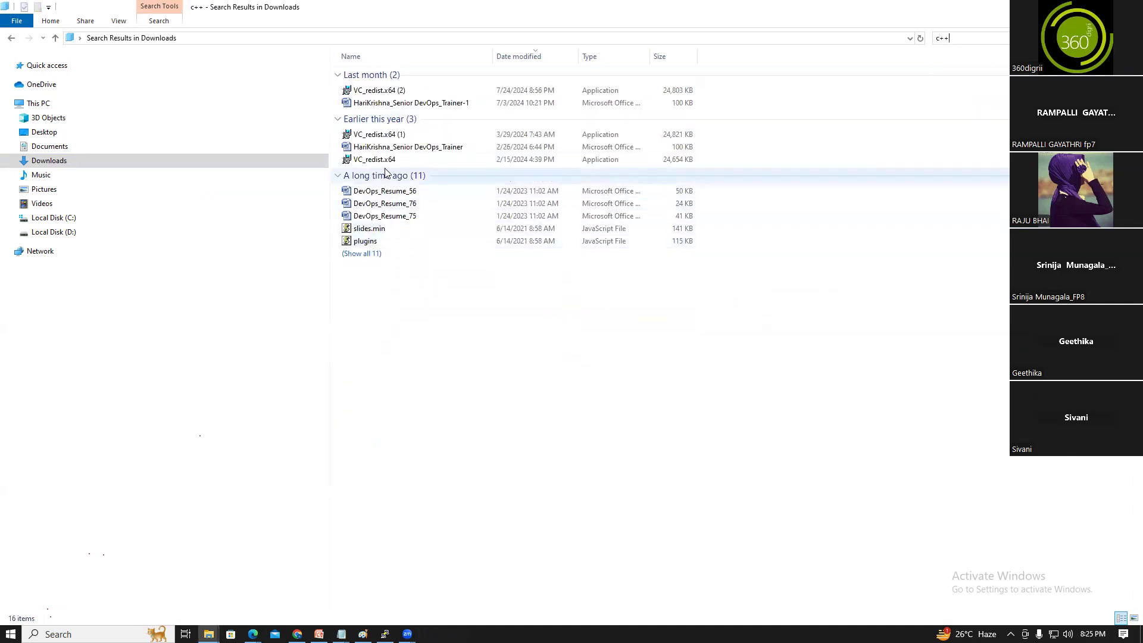
pyautogui.doubleClick(381, 91)
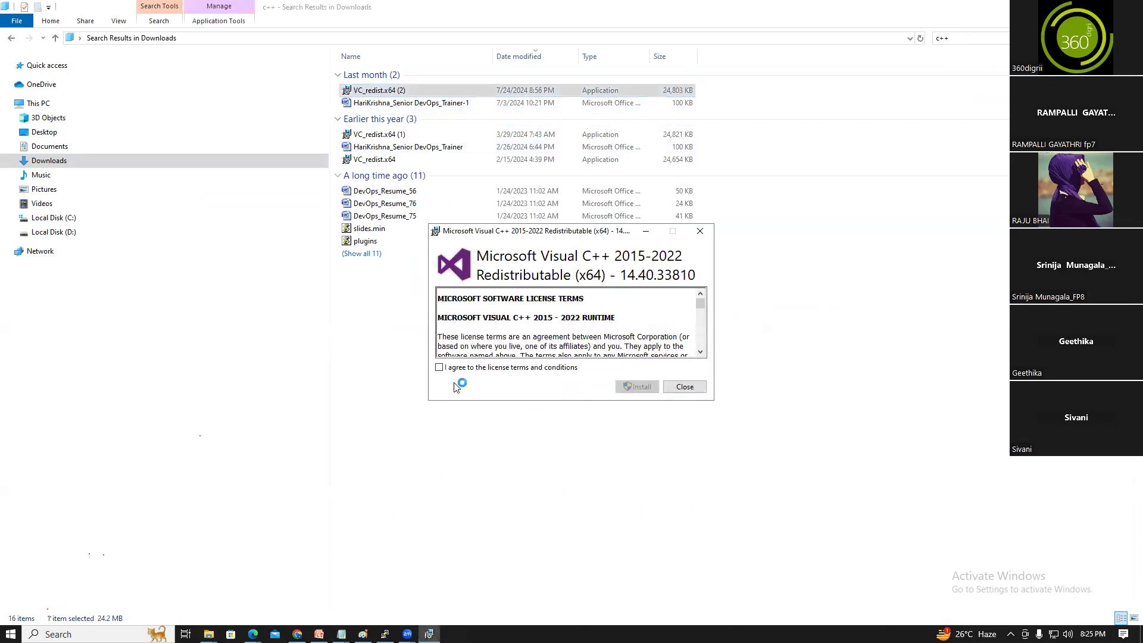
pyautogui.click(441, 366)
pyautogui.click(631, 389)
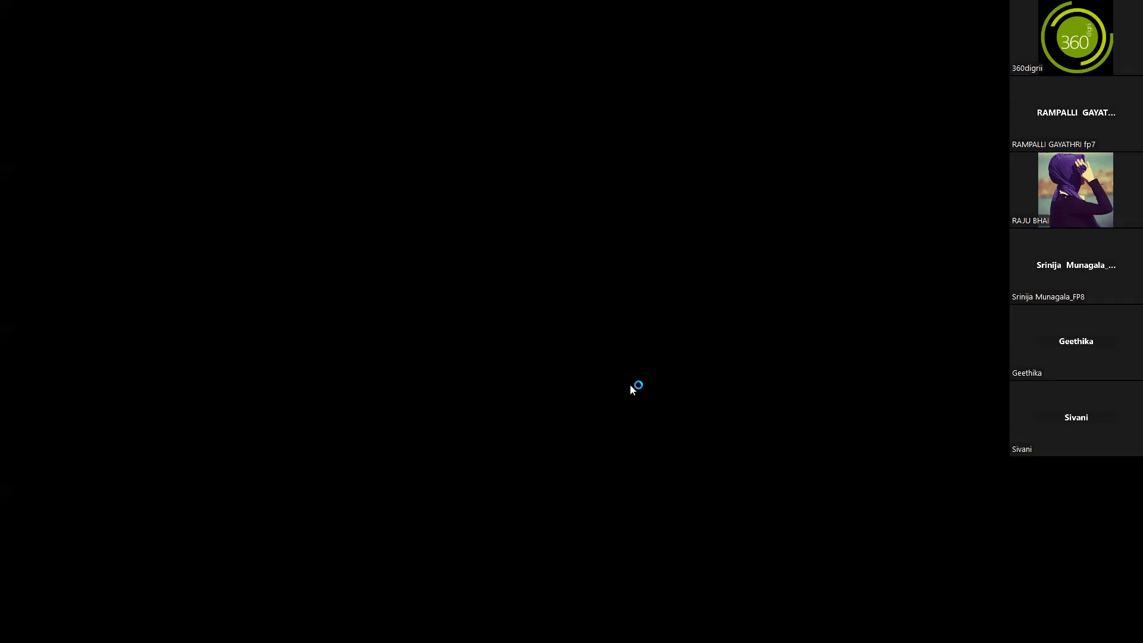
pyautogui.click(520, 405)
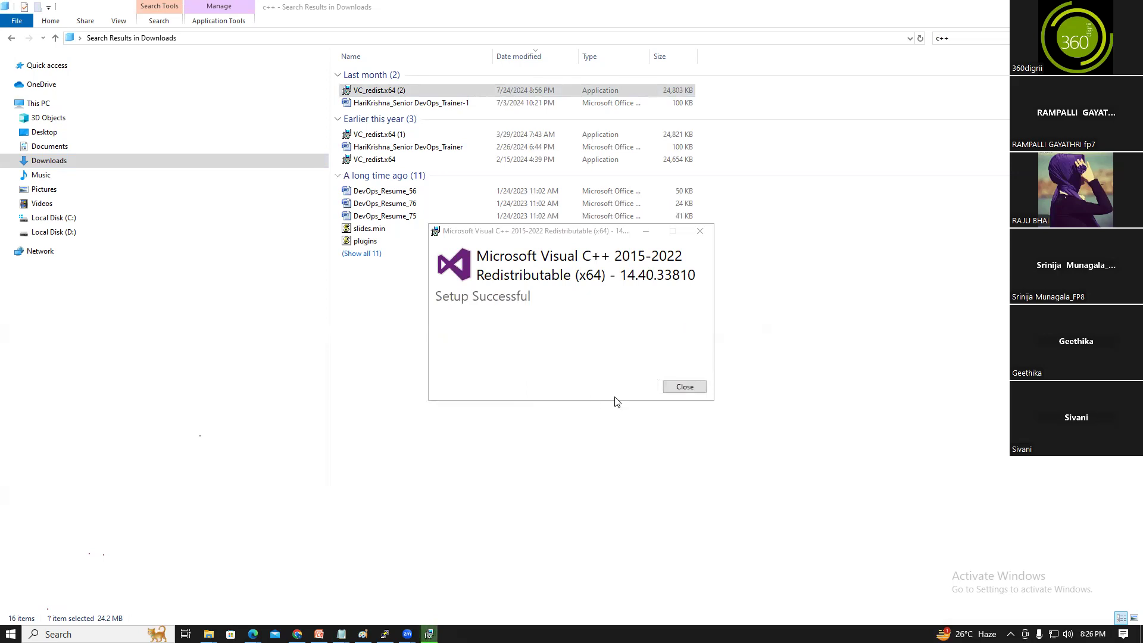
pyautogui.click(686, 387)
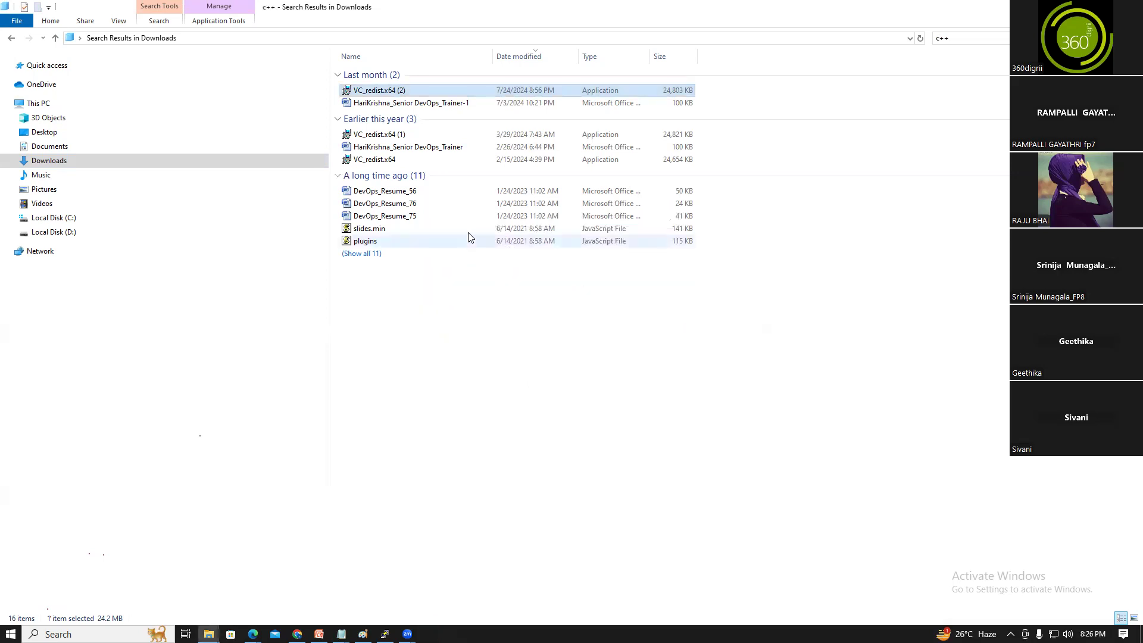
# Search Downloads for 'or' and start the VirtualBox 7.0.20 installer
pyautogui.click(967, 40)
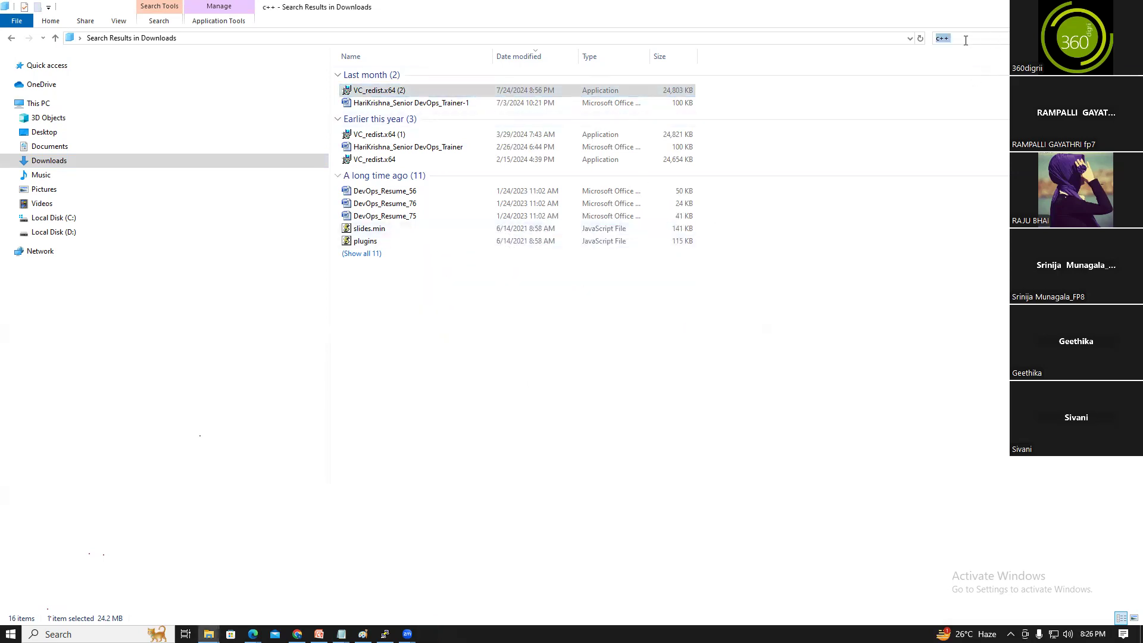
pyautogui.press('BackSpace')
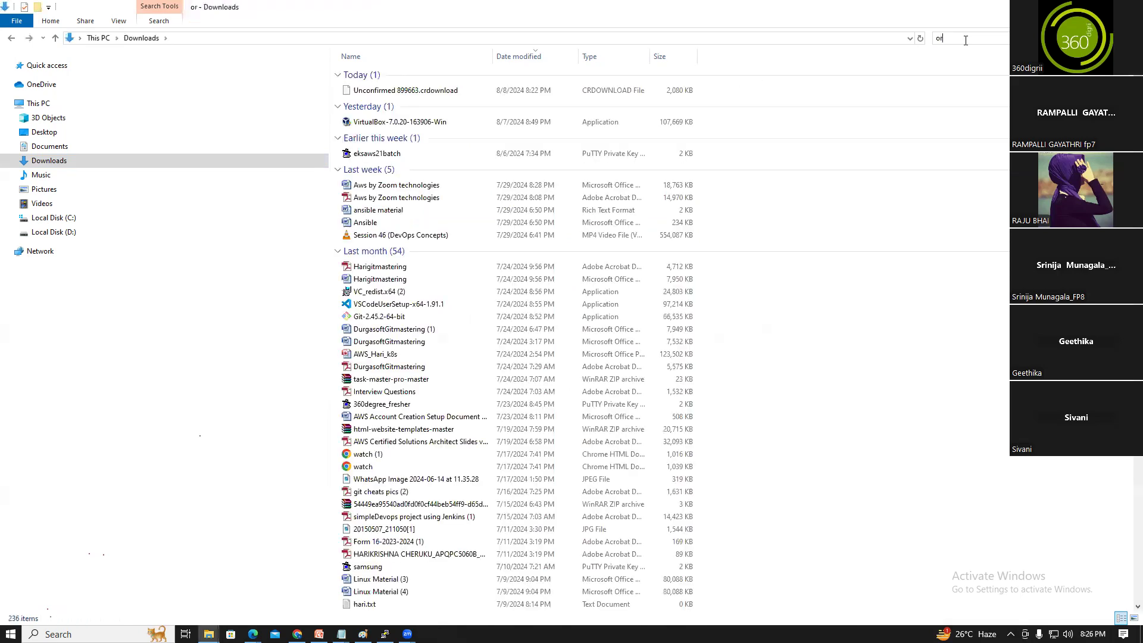
pyautogui.write('or')
pyautogui.click(401, 94)
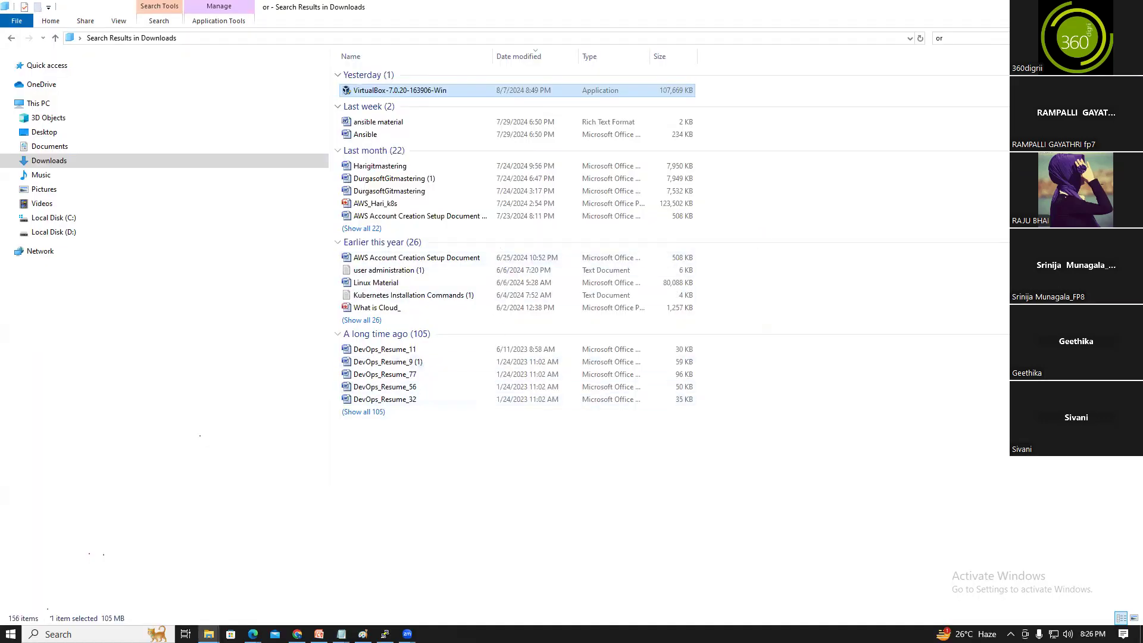
pyautogui.click(1074, 6)
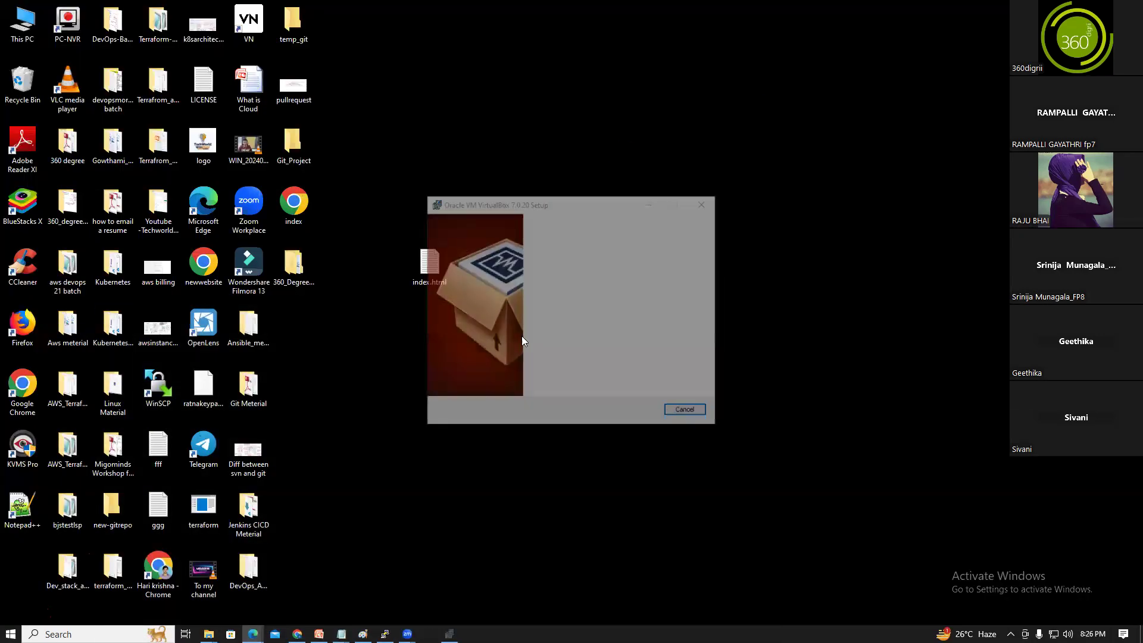
# Install VirtualBox 7.0.20 with default features, accepting network and Python warnings, without launching it afterward
pyautogui.click(632, 410)
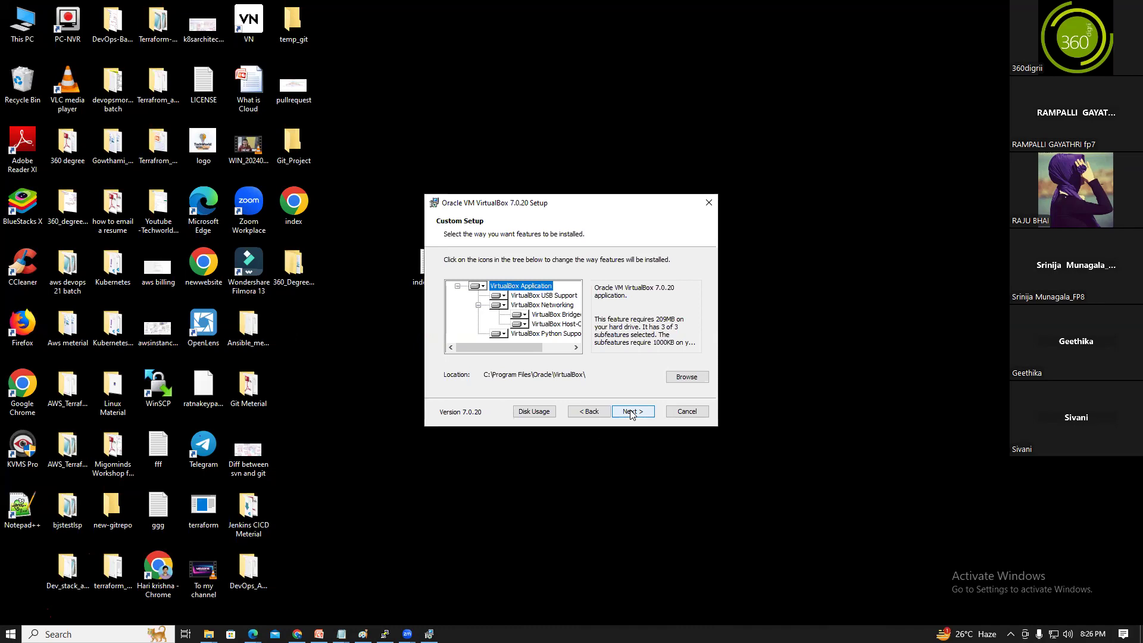
pyautogui.click(632, 412)
pyautogui.click(631, 412)
pyautogui.click(632, 412)
pyautogui.click(631, 412)
pyautogui.click(631, 412)
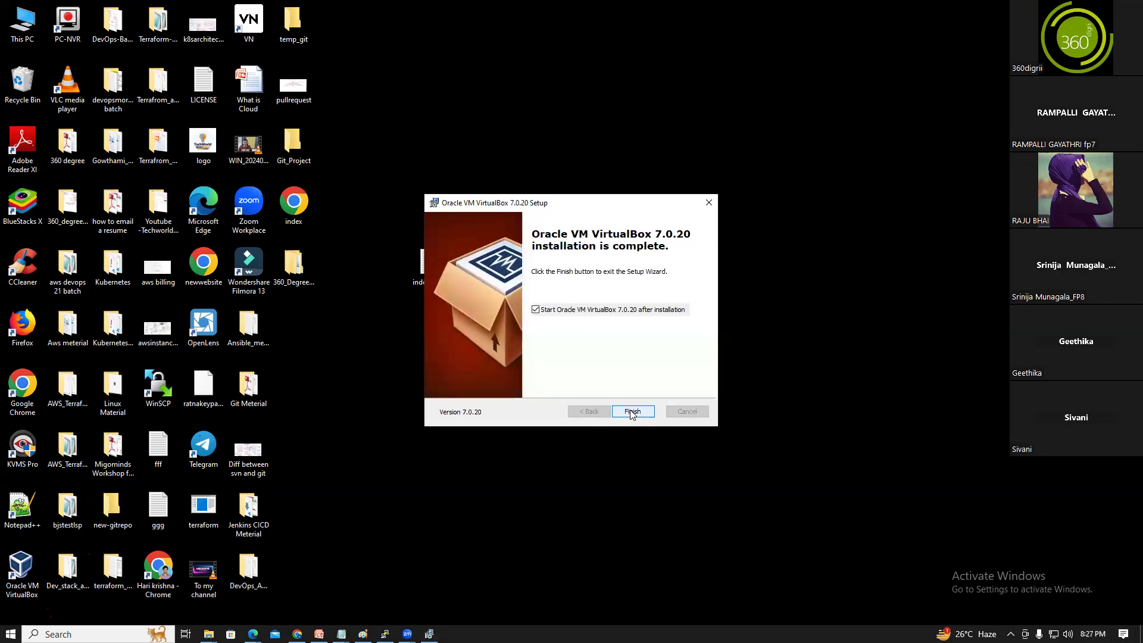
pyautogui.click(536, 310)
pyautogui.click(632, 412)
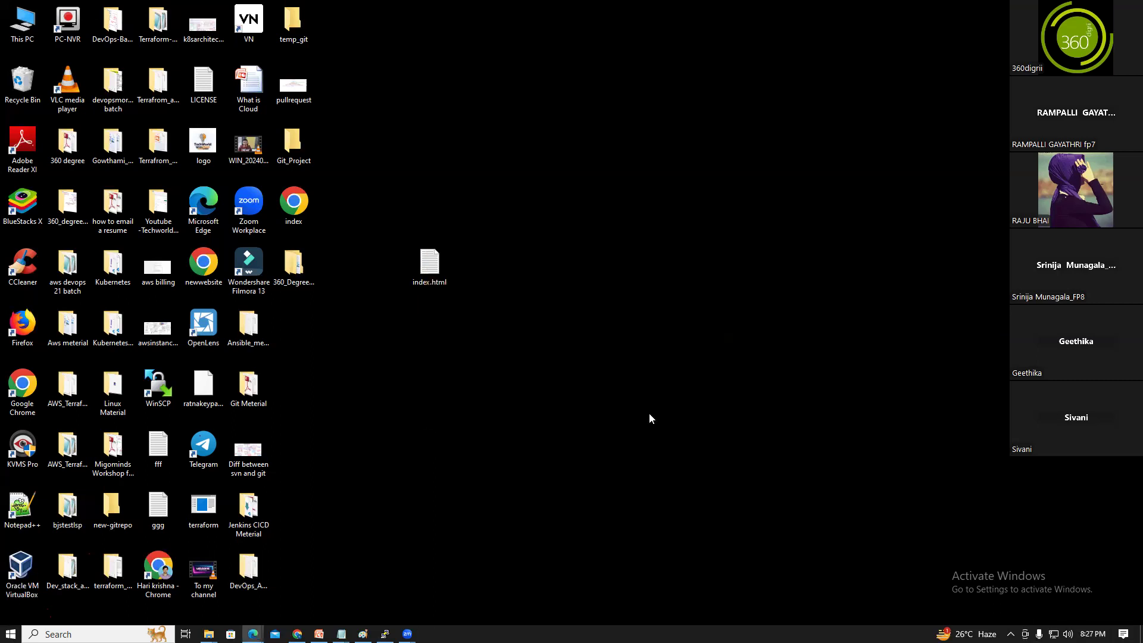
# Launch Oracle VM VirtualBox via a Windows search for 'ora'
pyautogui.click(96, 634)
pyautogui.write('ora')
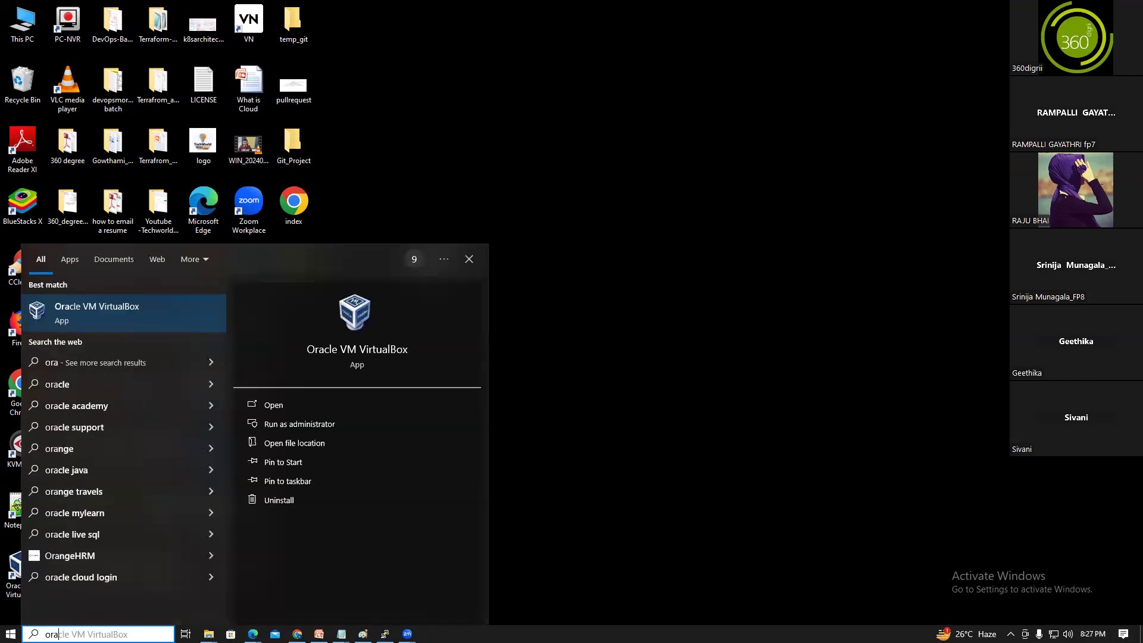
pyautogui.click(97, 316)
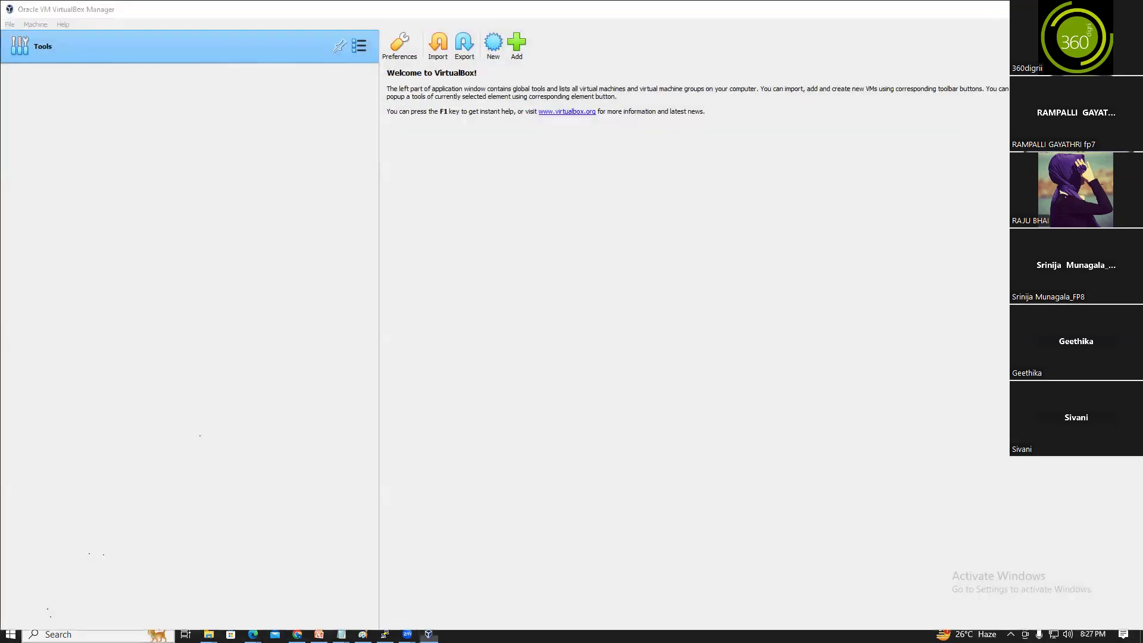
# Open Paint via a search for 'pain' and switch back to Chrome
pyautogui.click(95, 635)
pyautogui.write('pain')
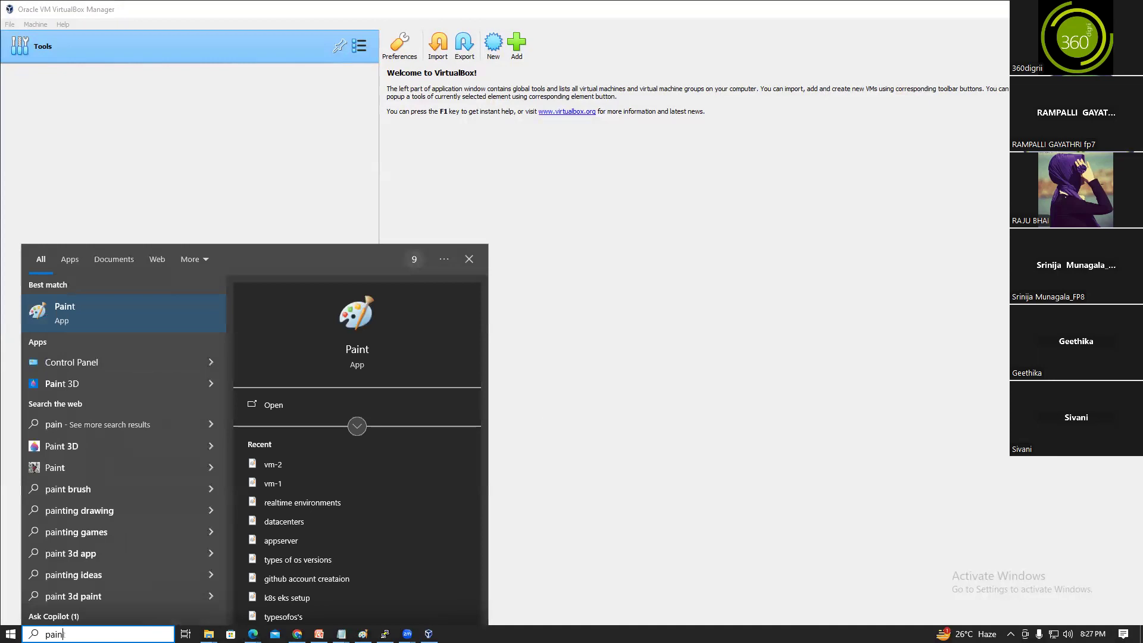
pyautogui.click(66, 301)
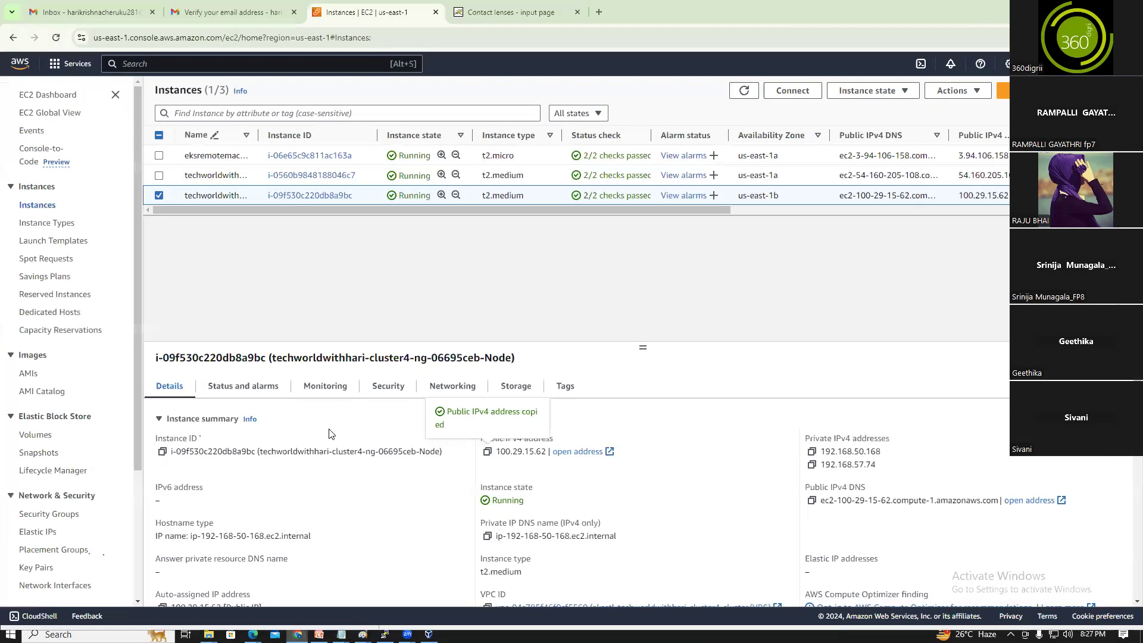
pyautogui.click(297, 635)
# Search images for 'dell poweredge r730' and preview the UsedServers.com Dell R730 16 Bay photo
pyautogui.click(596, 13)
pyautogui.write('de')
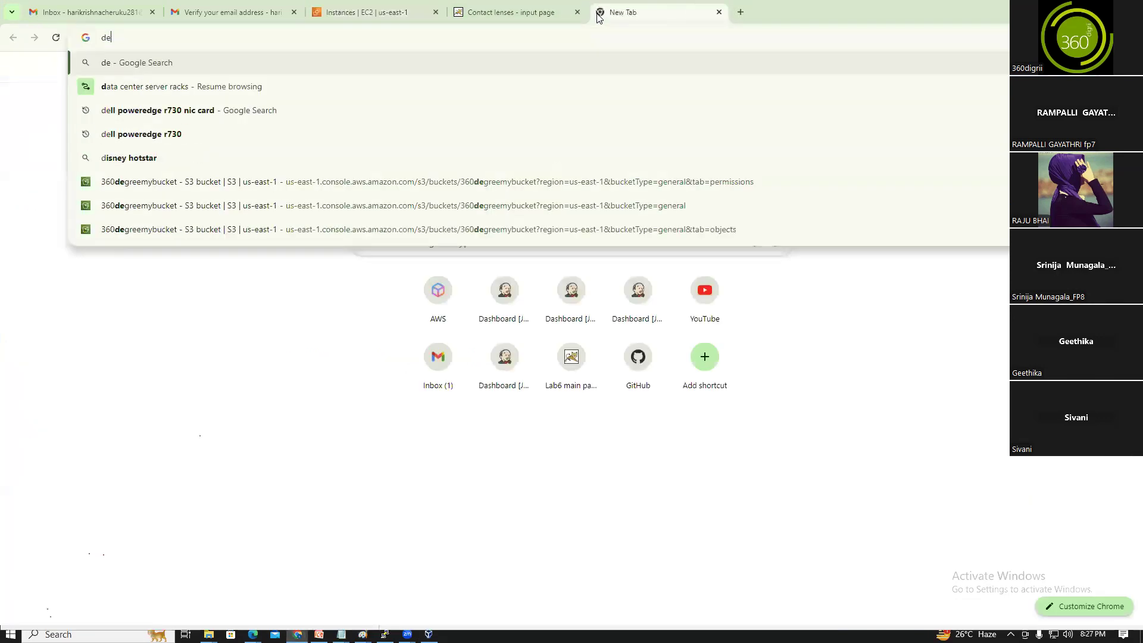
pyautogui.write('ll pow')
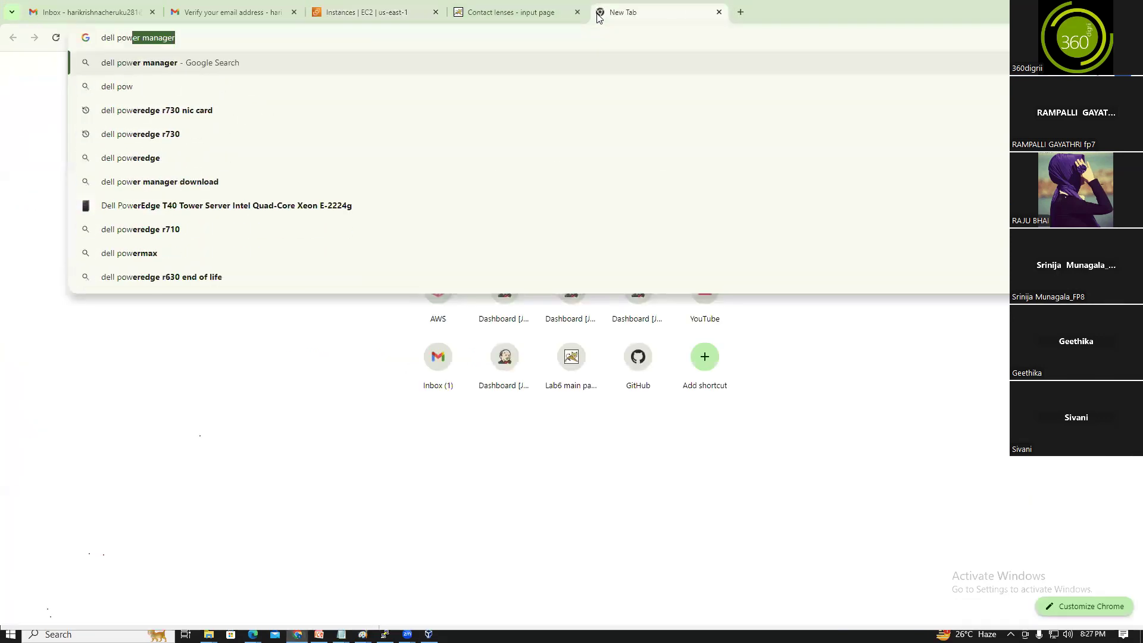
pyautogui.write('er e')
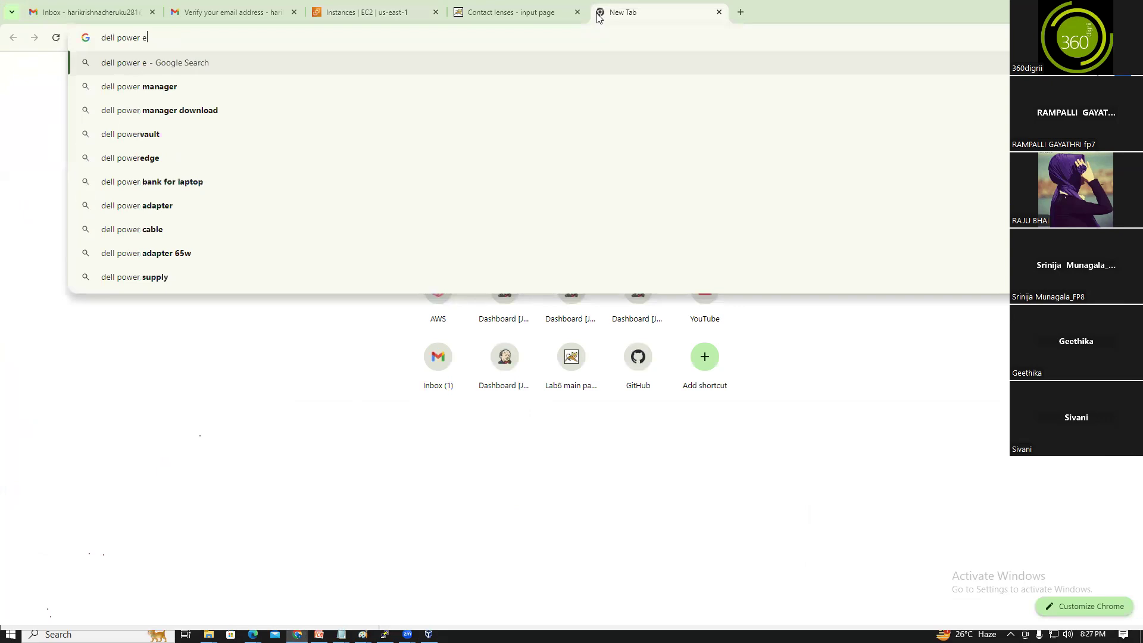
pyautogui.write('dge r')
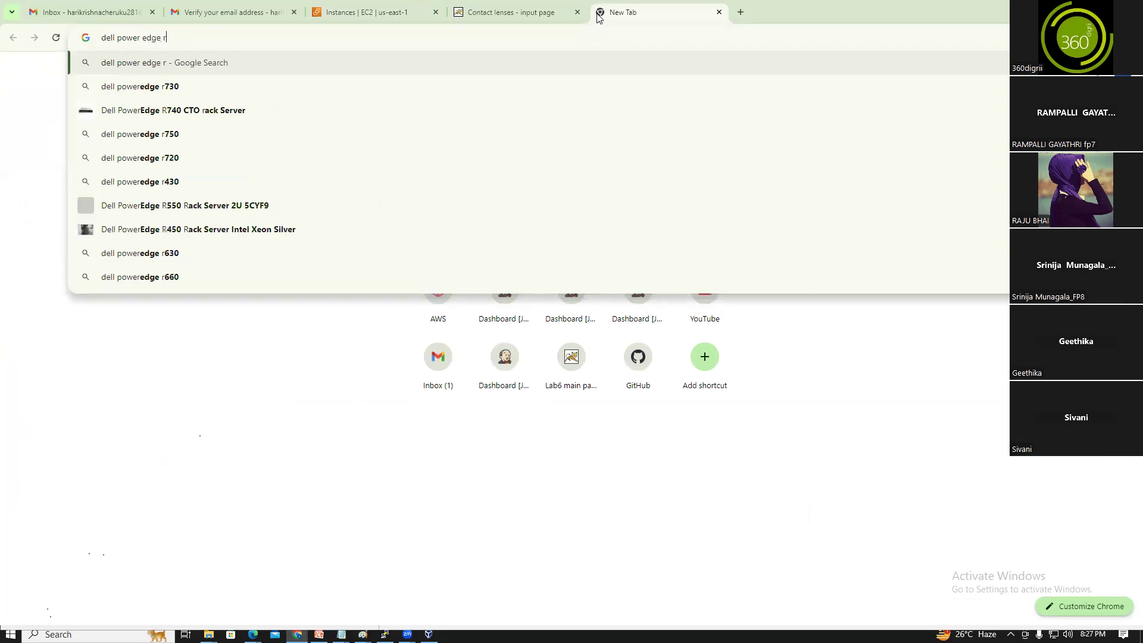
pyautogui.click(140, 83)
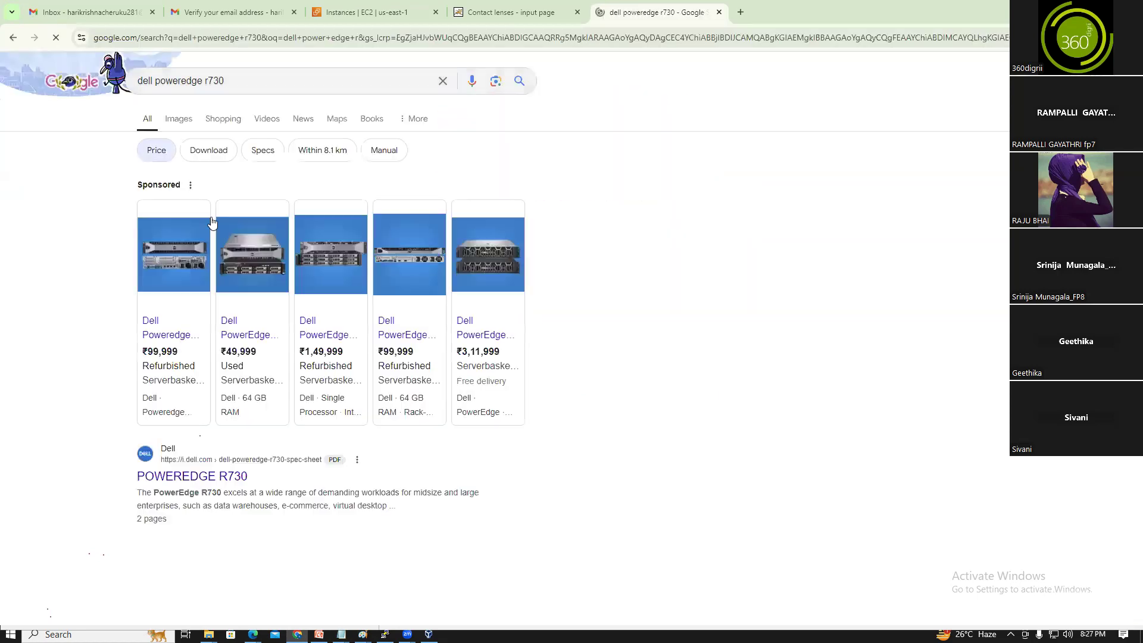
pyautogui.click(179, 124)
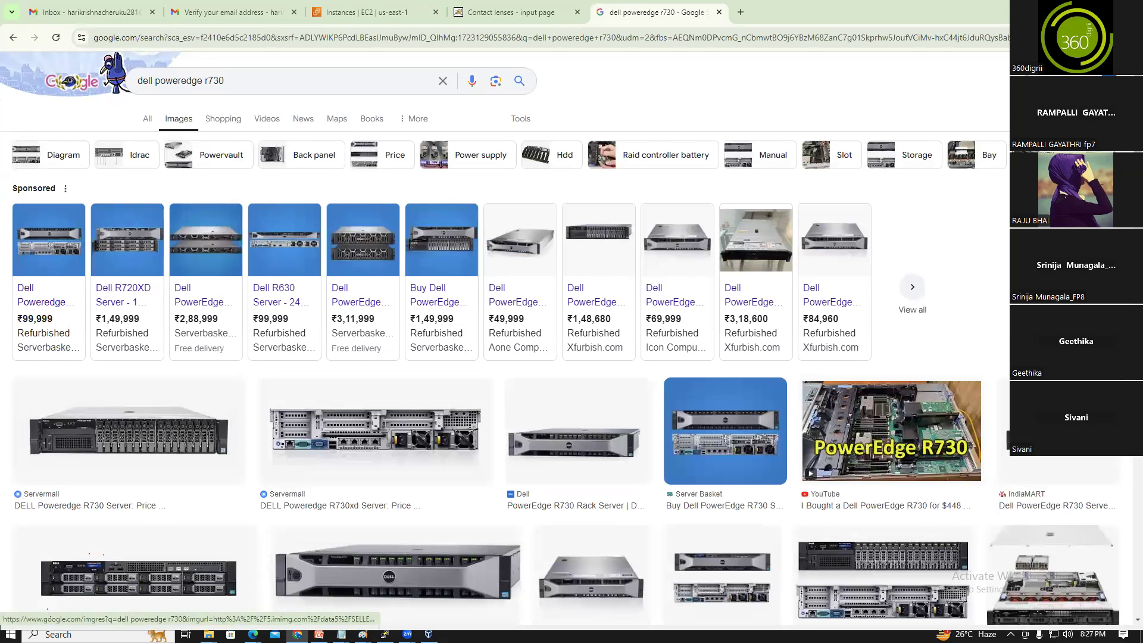
pyautogui.scroll(-6, 194, 554)
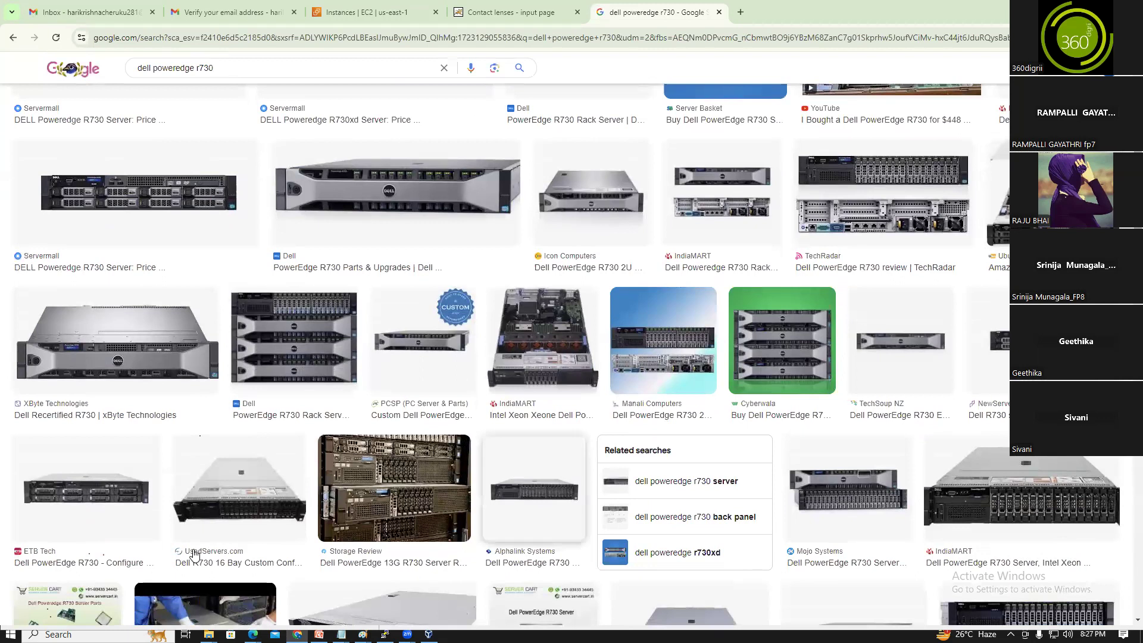
pyautogui.click(223, 507)
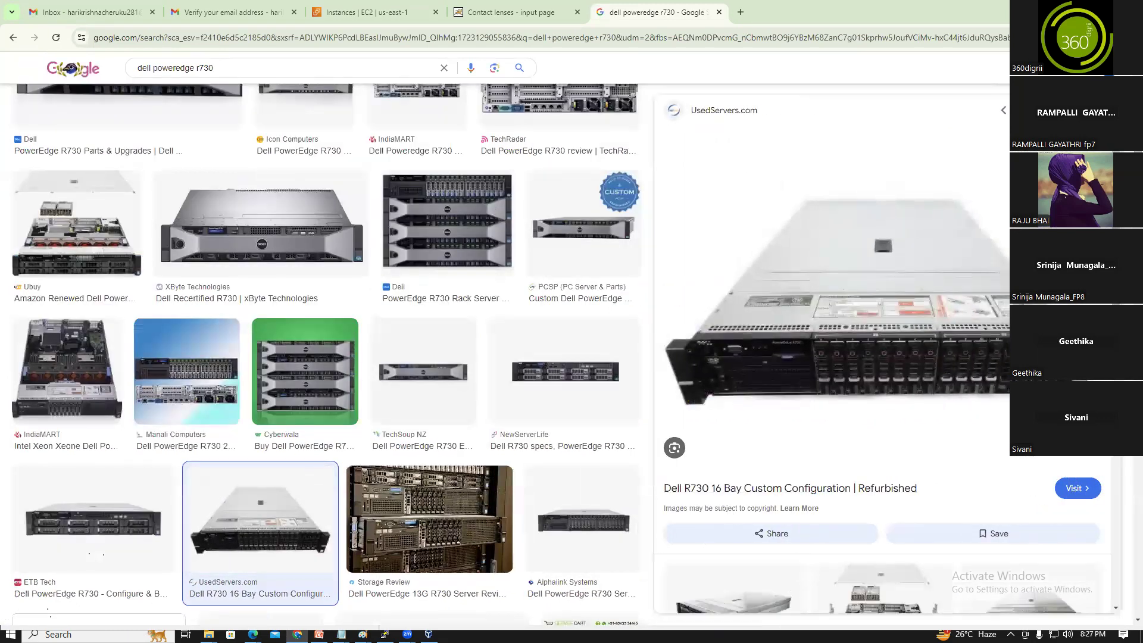
pyautogui.moveTo(362, 635)
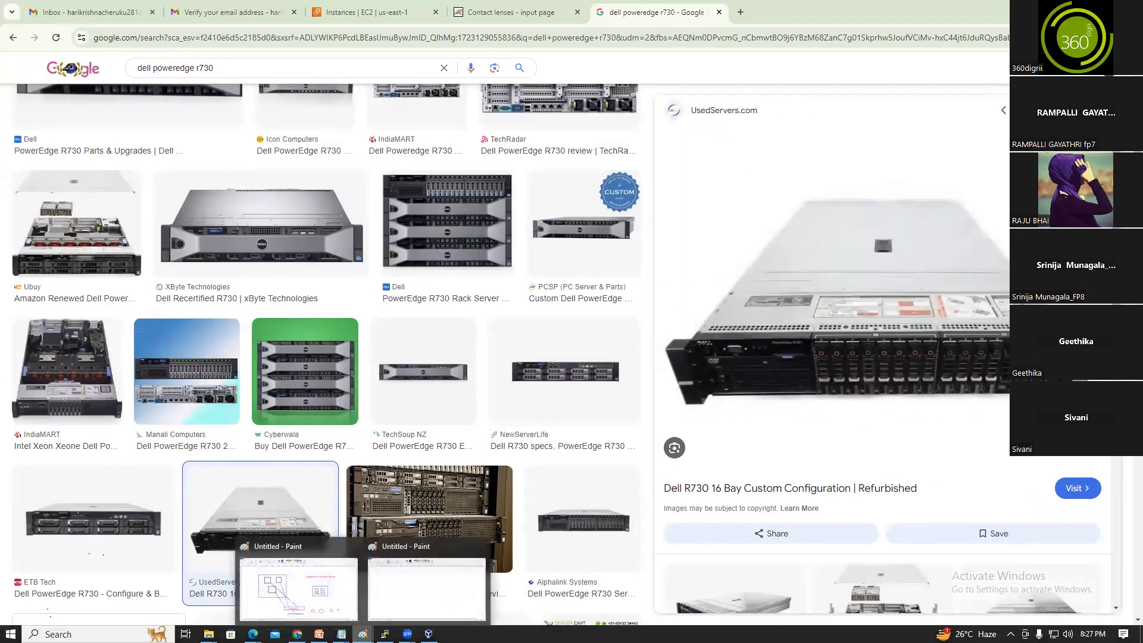
pyautogui.click(89, 634)
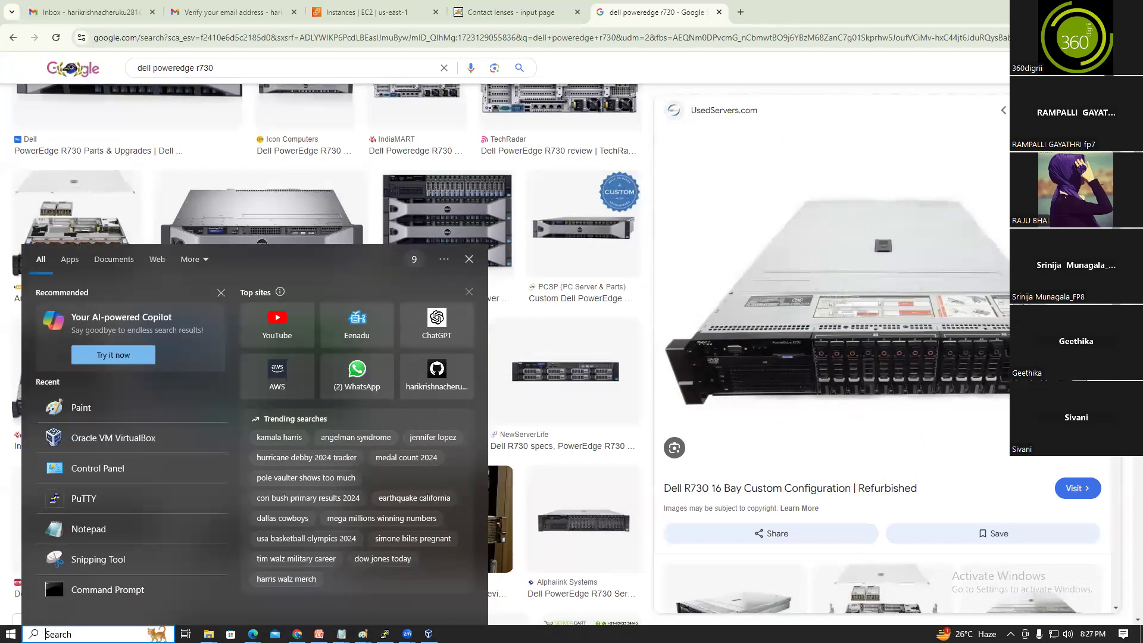
# Snip the Dell PowerEdge R730 photo with Snipping Tool, then bring the untitled Paint canvas forward
pyautogui.write('sni')
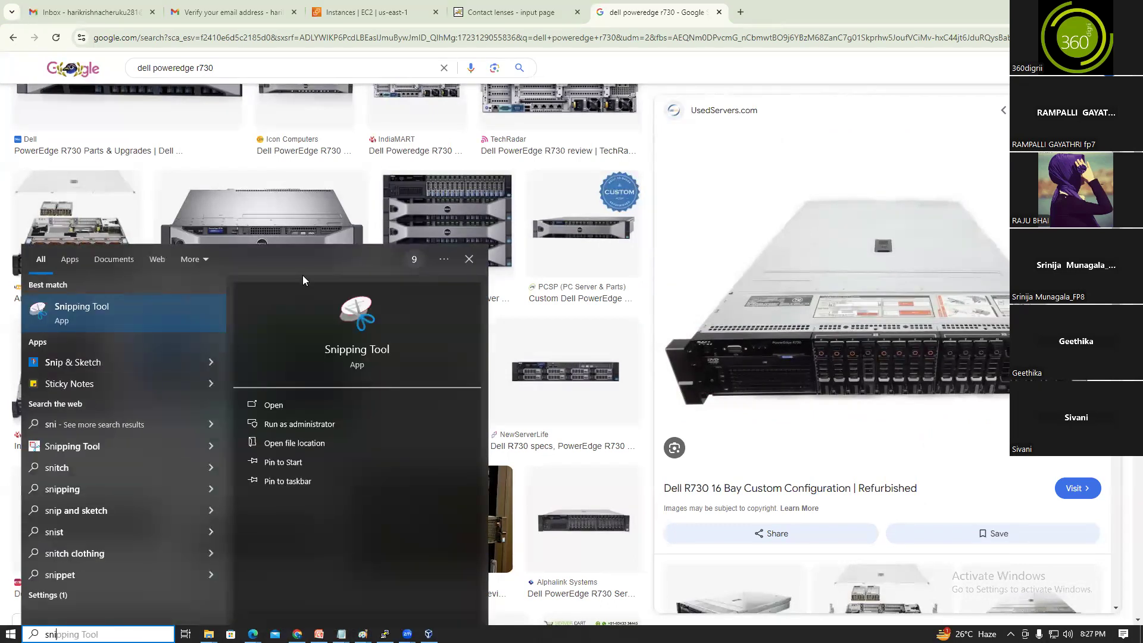
pyautogui.click(82, 310)
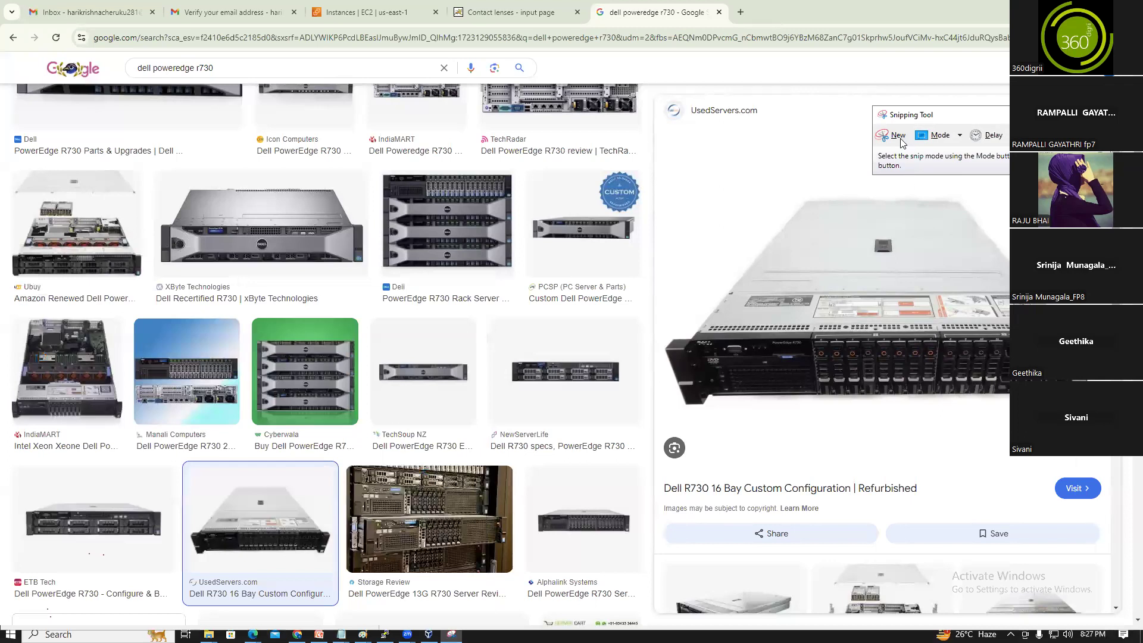
pyautogui.click(900, 135)
pyautogui.moveTo(670, 171); pyautogui.dragTo(1038, 426)
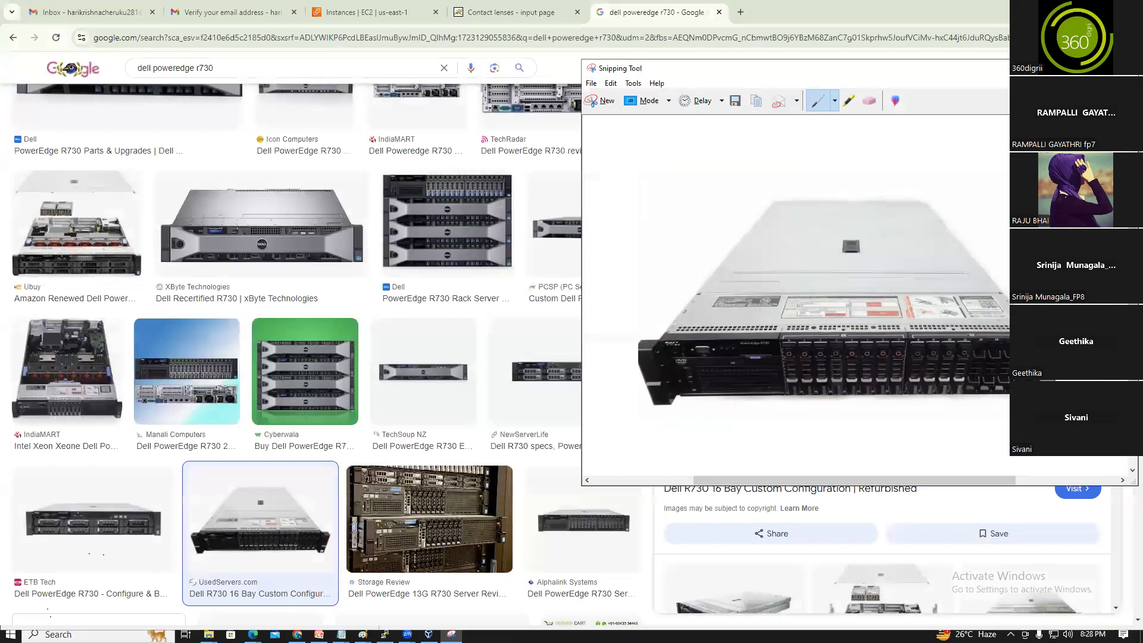
pyautogui.click(1070, 68)
pyautogui.click(363, 635)
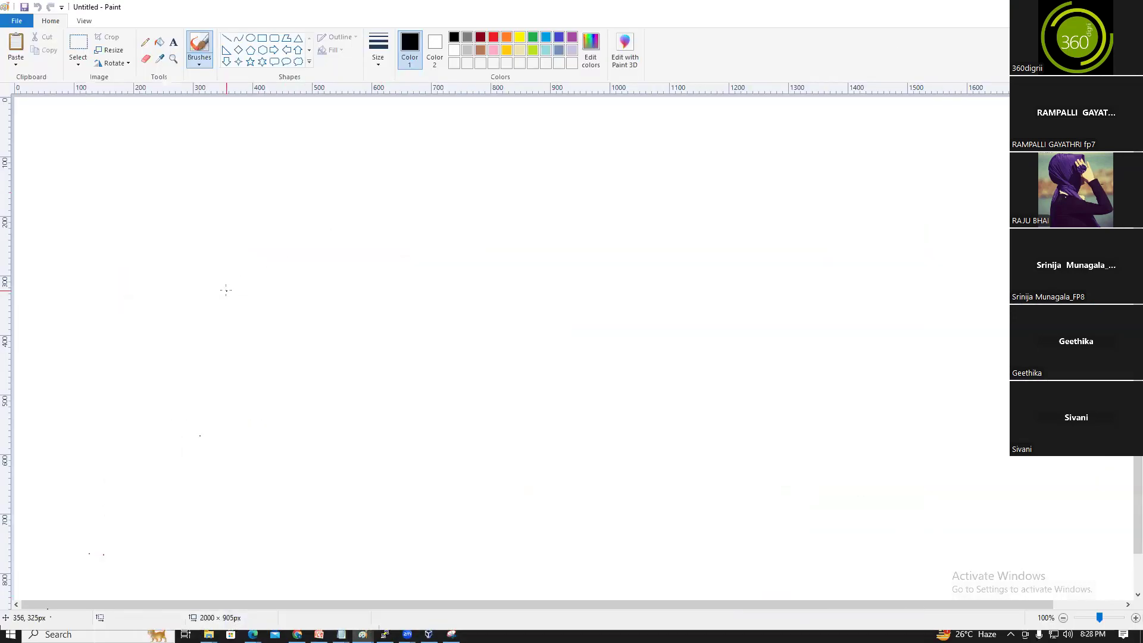
# Paste the server photo at the canvas centre and frame it with a black rectangle
pyautogui.hotkey('ctrl', 'v')
pyautogui.moveTo(212, 331)
pyautogui.mouseDown()
pyautogui.moveTo(442, 458)
pyautogui.moveTo(444, 448)
pyautogui.mouseUp()
pyautogui.click(469, 533)
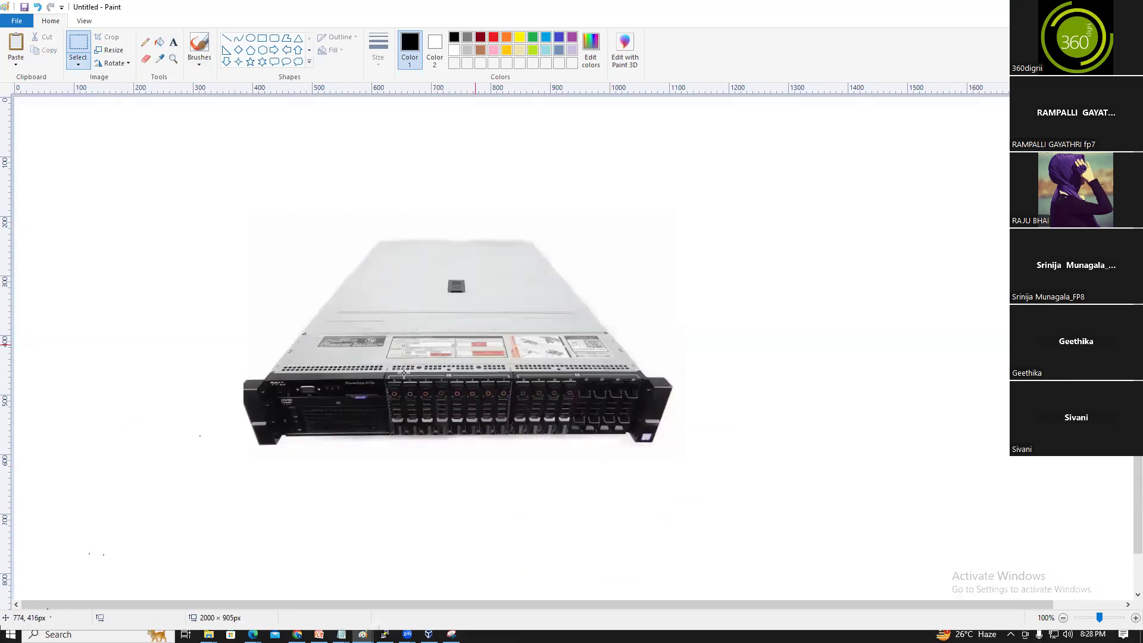
pyautogui.click(262, 37)
pyautogui.moveTo(187, 179); pyautogui.dragTo(759, 514)
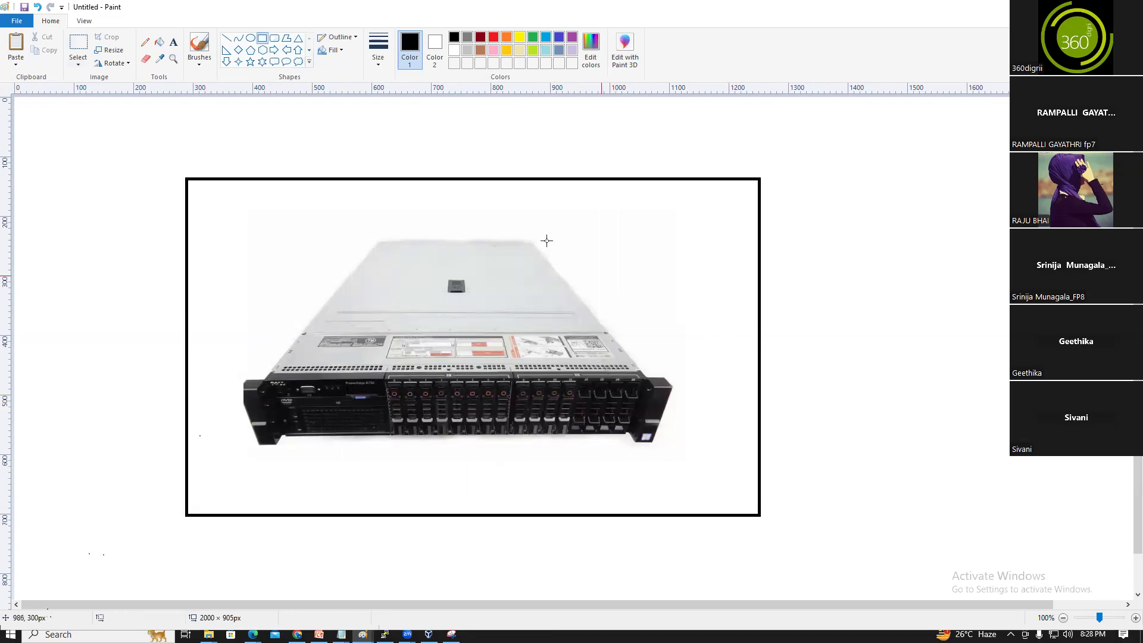
# Add the indigo heading 'DataCenter/Onprimise' above the frame
pyautogui.click(173, 42)
pyautogui.click(547, 38)
pyautogui.click(559, 38)
pyautogui.moveTo(630, 125); pyautogui.dragTo(812, 166)
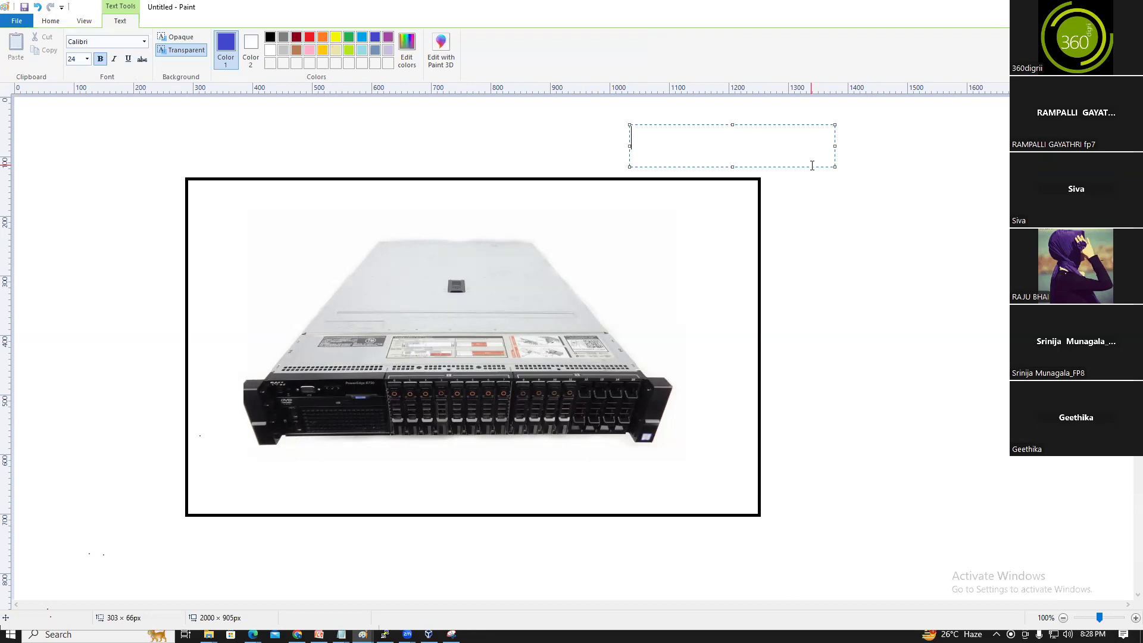
pyautogui.write('DataCenter/Onpri')
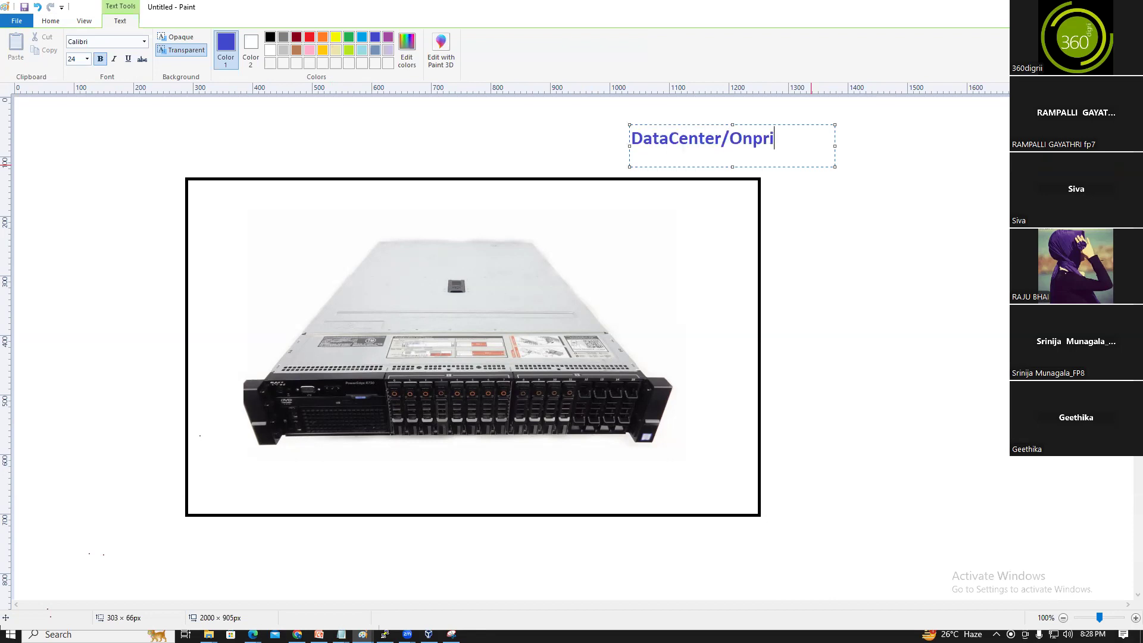
pyautogui.write('mise')
pyautogui.click(818, 267)
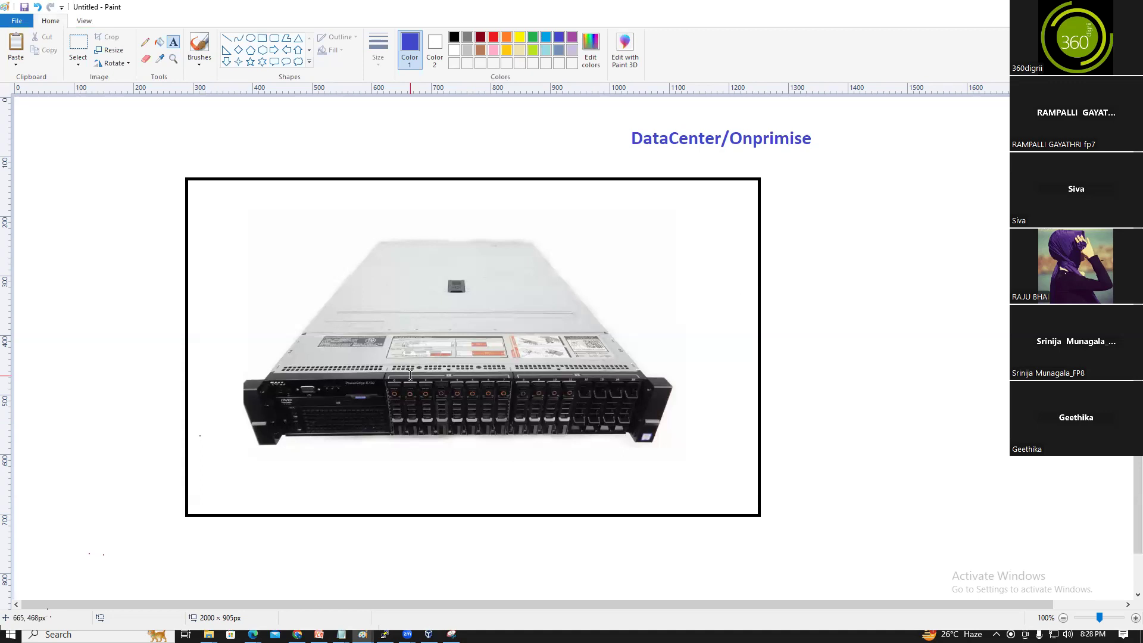
# Draw a box across the server top labelled 'Oracle virtual box' in dark red
pyautogui.click(226, 39)
pyautogui.click(262, 37)
pyautogui.moveTo(379, 240); pyautogui.dragTo(537, 257)
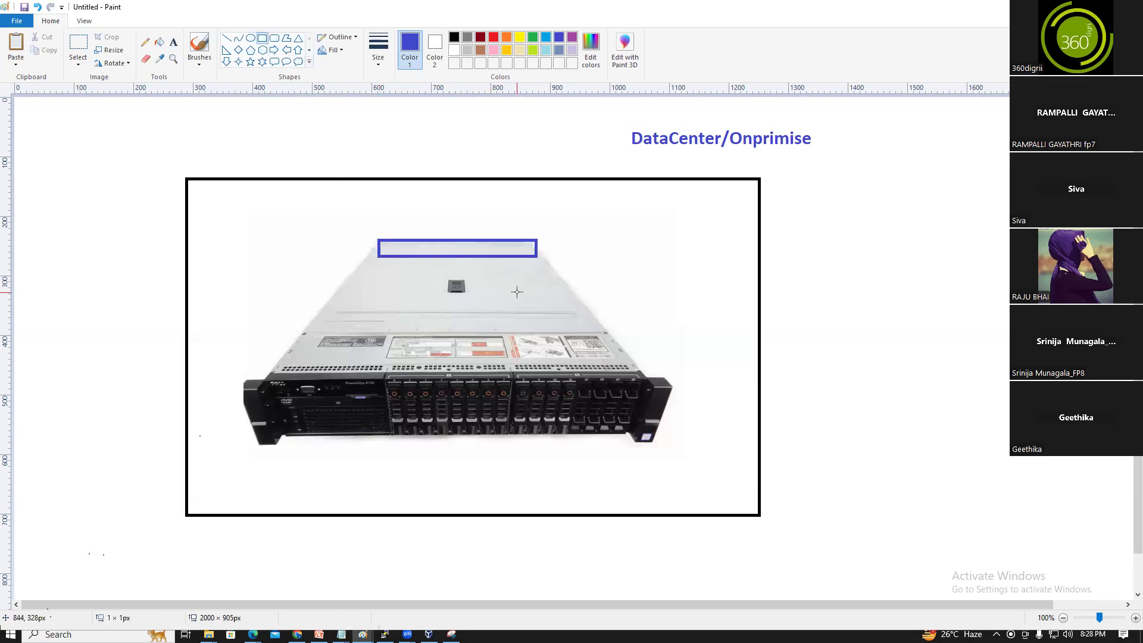
pyautogui.click(173, 42)
pyautogui.moveTo(399, 241); pyautogui.dragTo(603, 259)
pyautogui.click(296, 37)
pyautogui.write('Or')
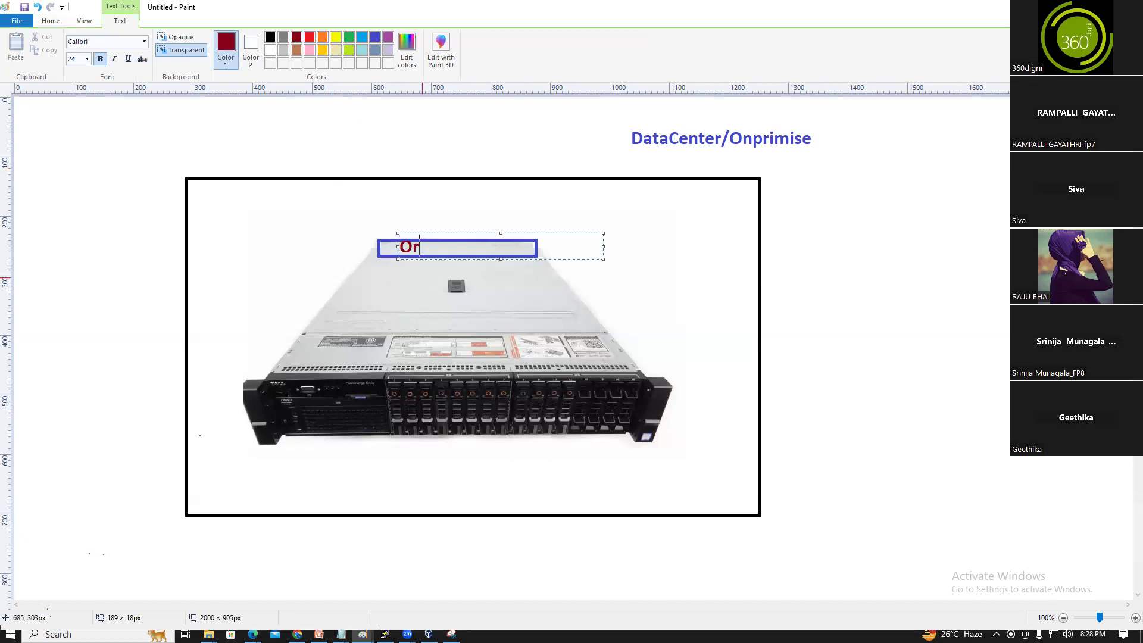
pyautogui.write('acle virtual box')
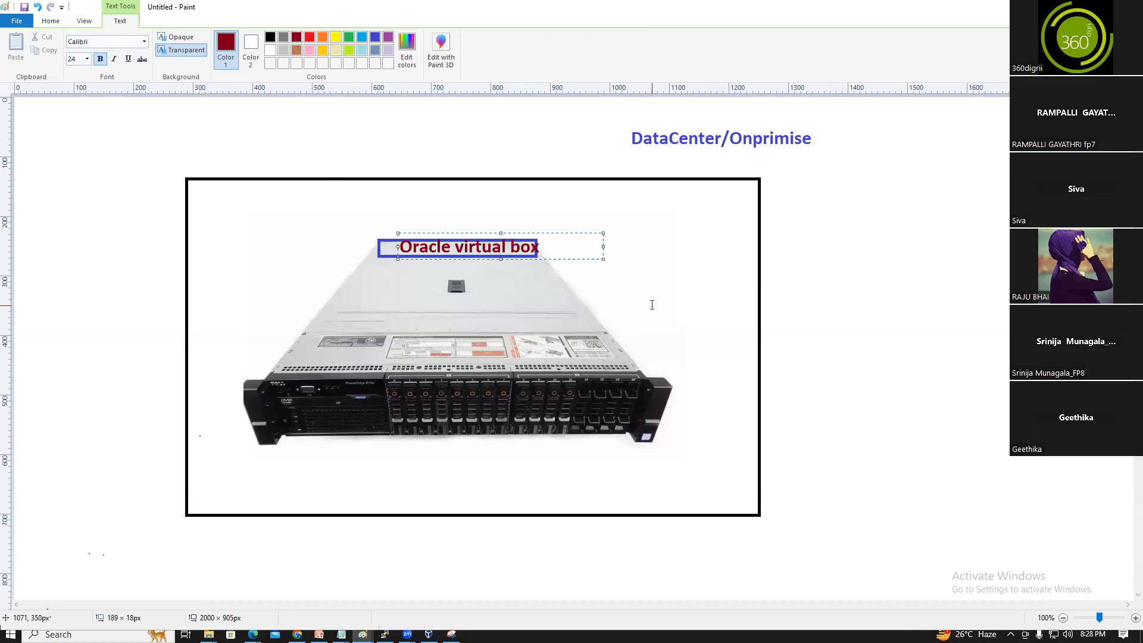
pyautogui.click(645, 305)
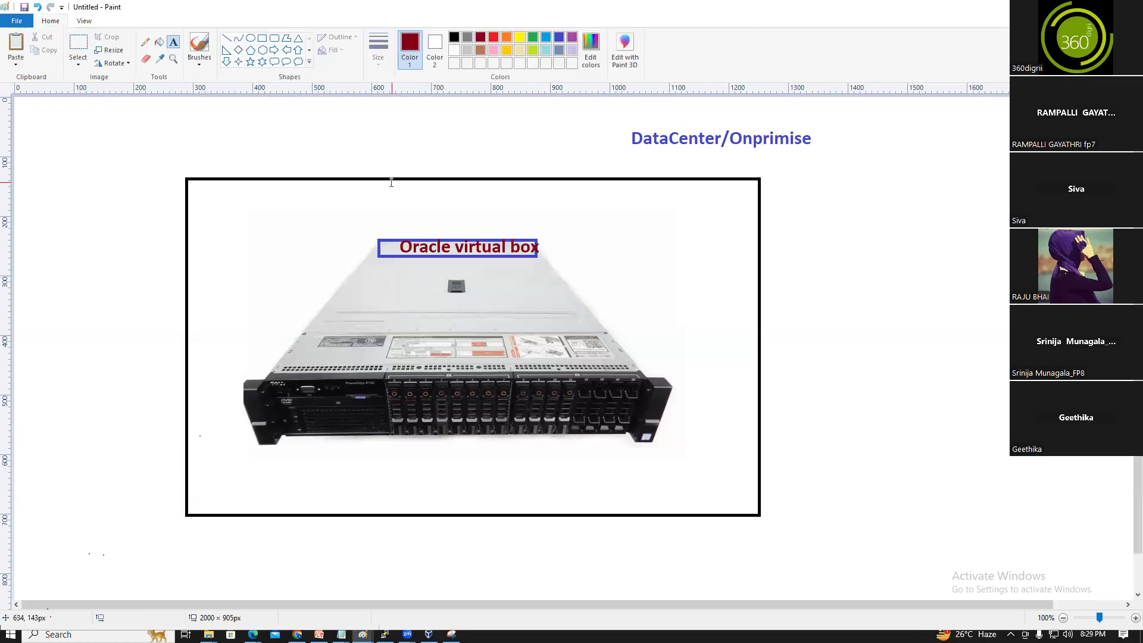
# Draw a dark-red box below the label, divided by two horizontal blue lines
pyautogui.click(262, 38)
pyautogui.moveTo(379, 256)
pyautogui.mouseDown()
pyautogui.moveTo(413, 316)
pyautogui.moveTo(536, 363)
pyautogui.mouseUp()
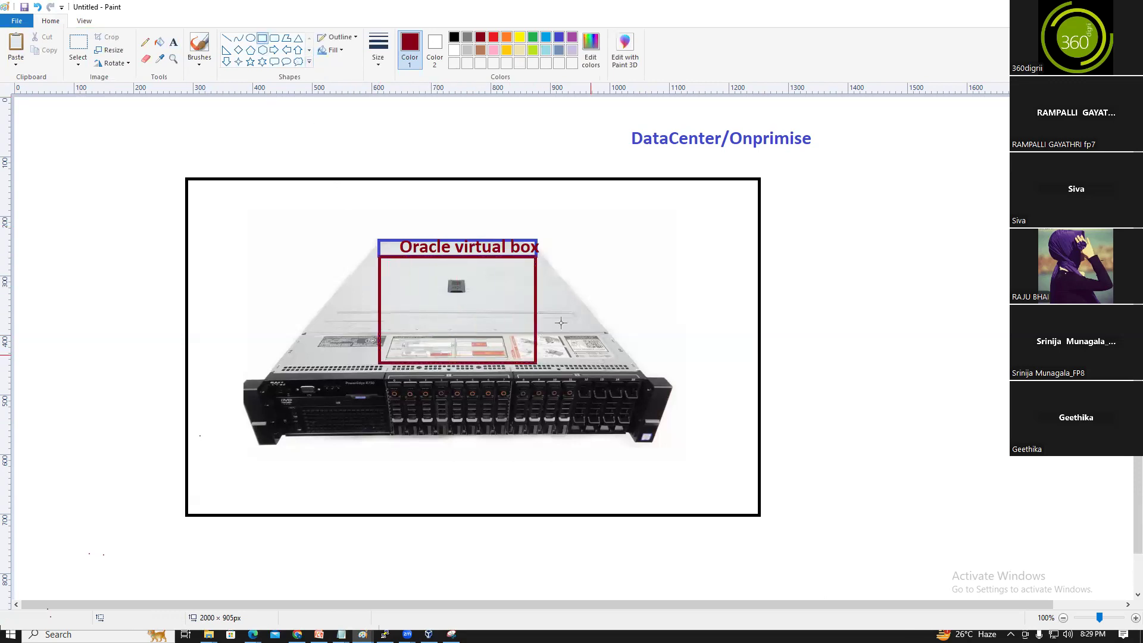
pyautogui.click(226, 38)
pyautogui.click(558, 38)
pyautogui.moveTo(380, 288); pyautogui.dragTo(530, 288)
pyautogui.moveTo(379, 326); pyautogui.dragTo(534, 325)
pyautogui.click(584, 326)
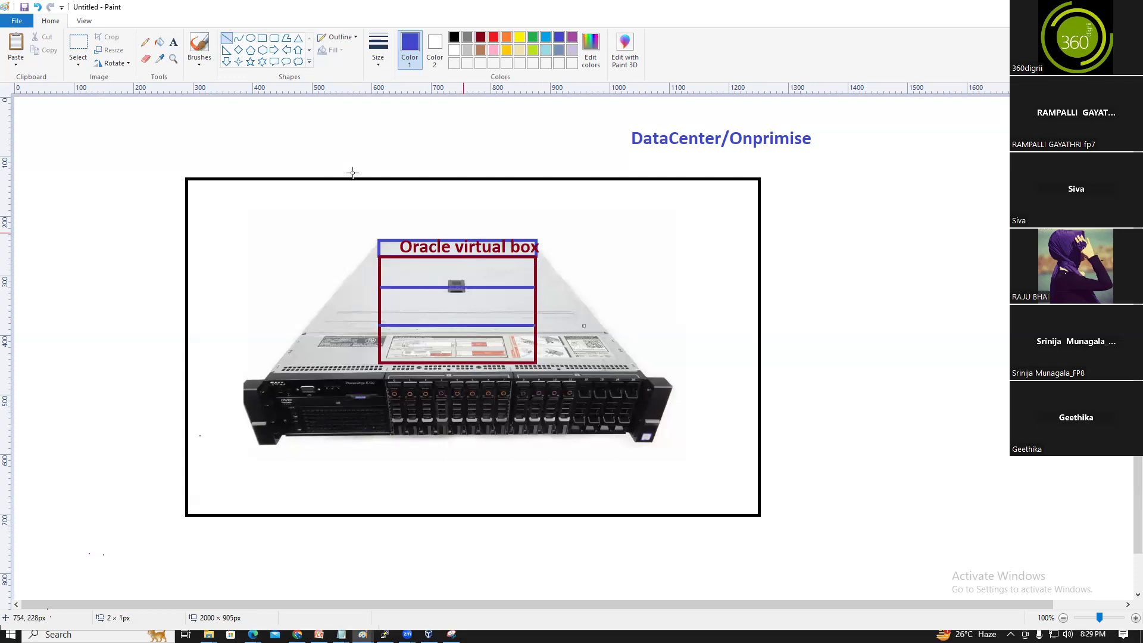
# Label the box's top section 'Centos7' in green, then switch to VirtualBox Manager
pyautogui.click(173, 41)
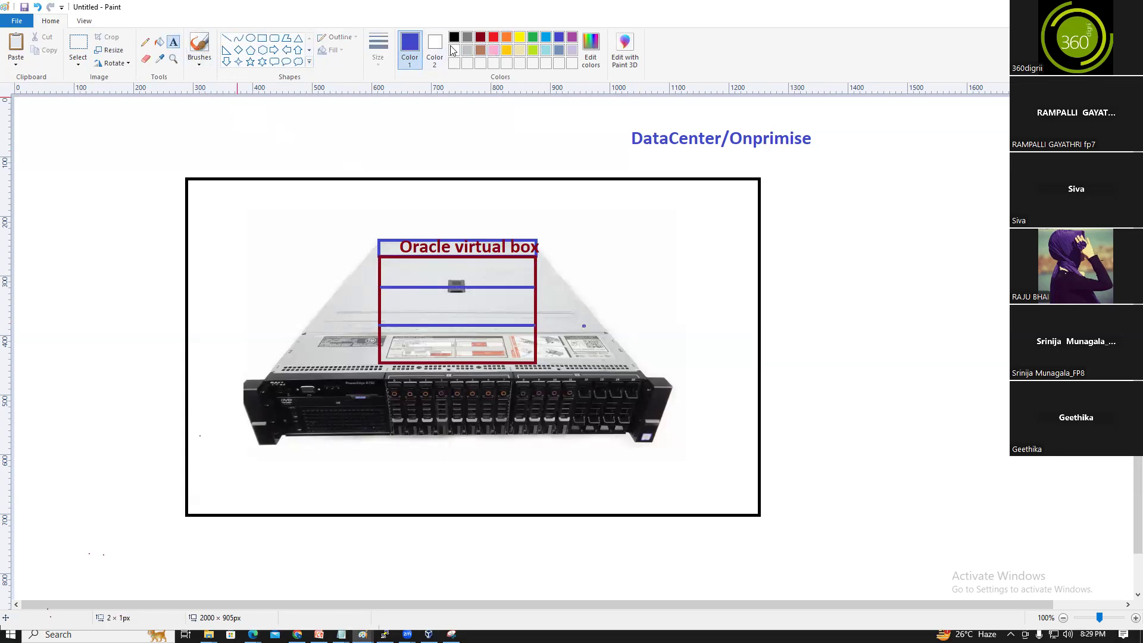
pyautogui.click(533, 38)
pyautogui.moveTo(393, 264); pyautogui.dragTo(496, 284)
pyautogui.write('Cent')
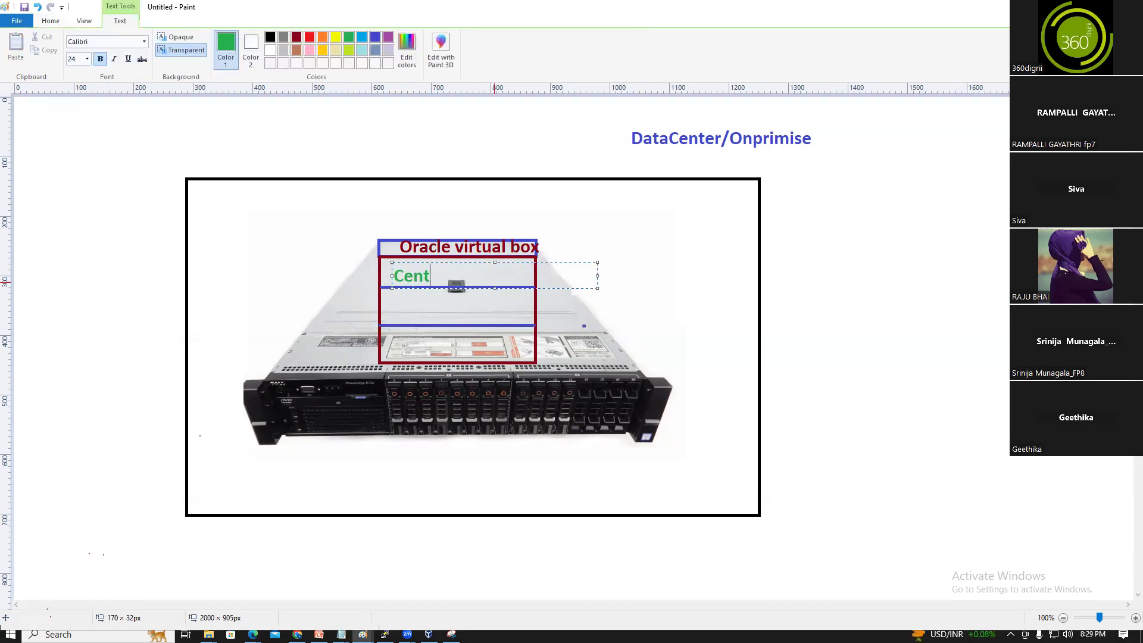
pyautogui.write('os7')
pyautogui.click(813, 320)
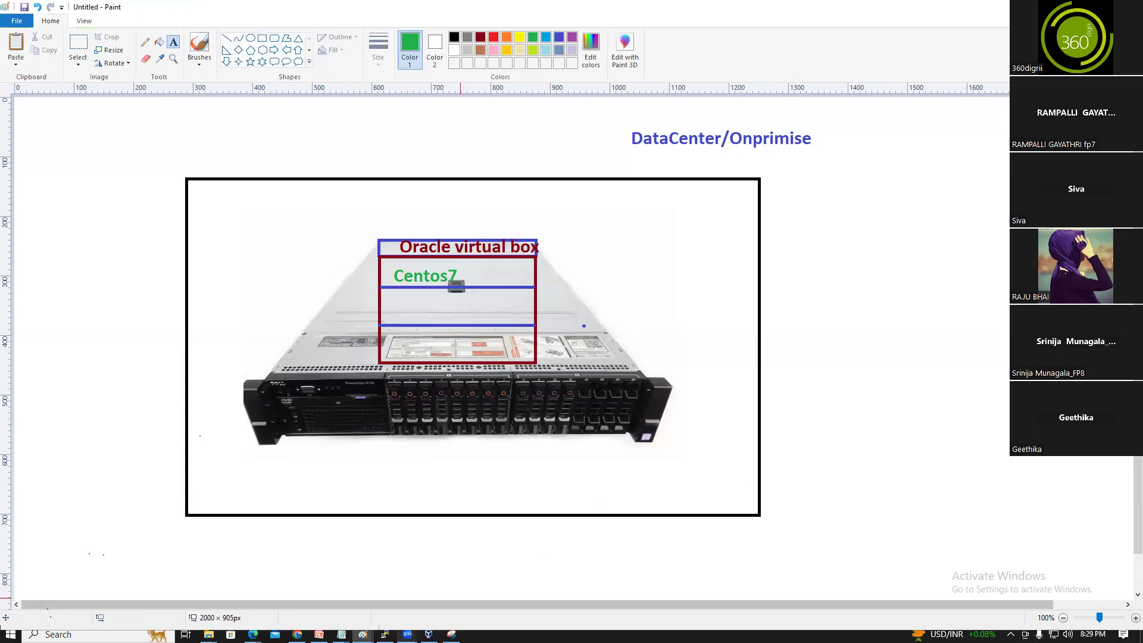
pyautogui.click(429, 634)
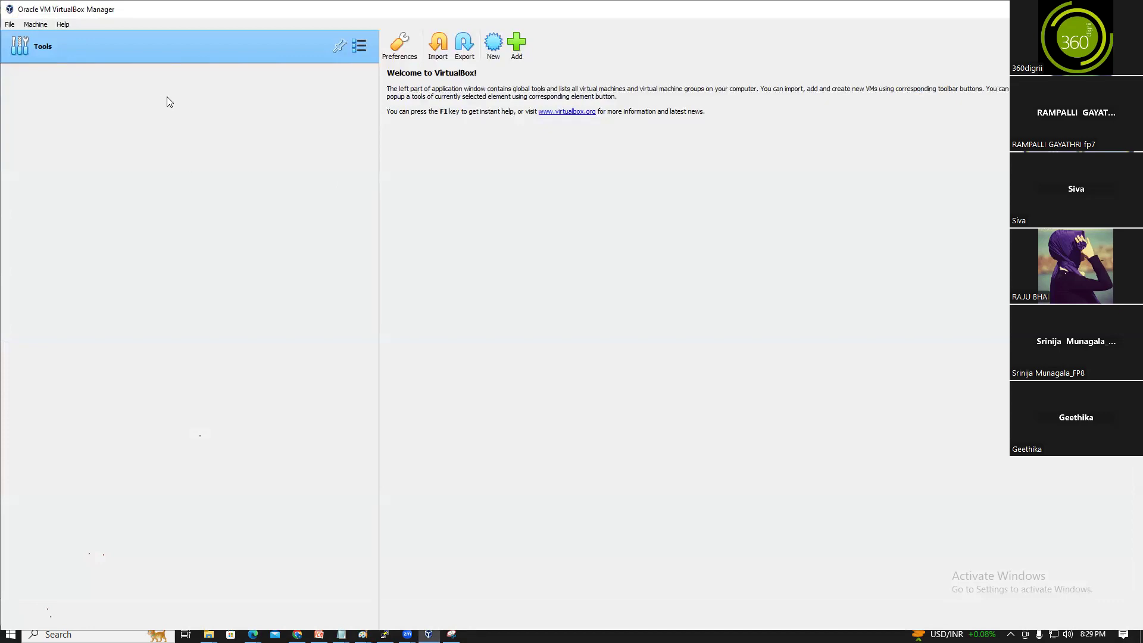
# Create a new Linux Red Hat (64-bit) VM named centos and advance to the Hardware page
pyautogui.click(492, 47)
pyautogui.write('centos7')
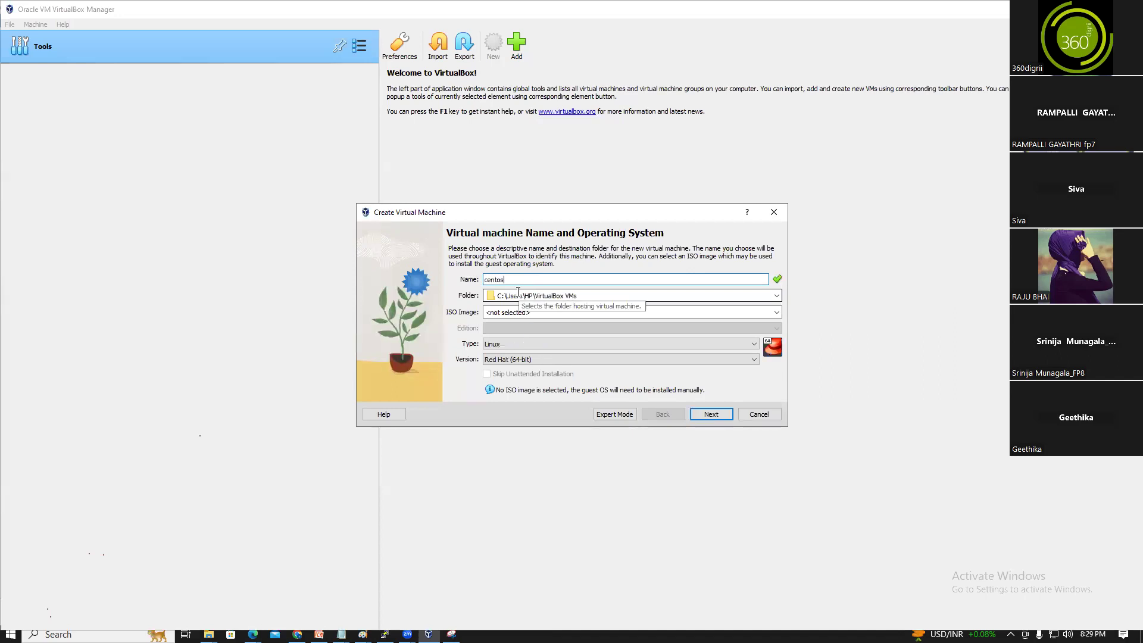
pyautogui.click(713, 415)
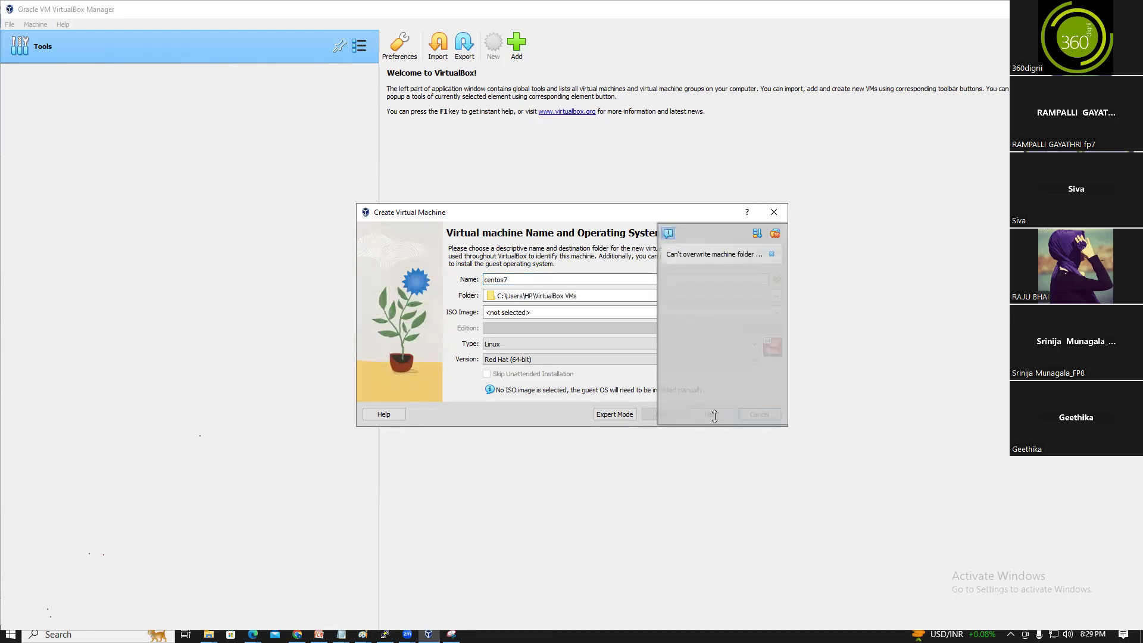
pyautogui.click(771, 254)
pyautogui.click(560, 280)
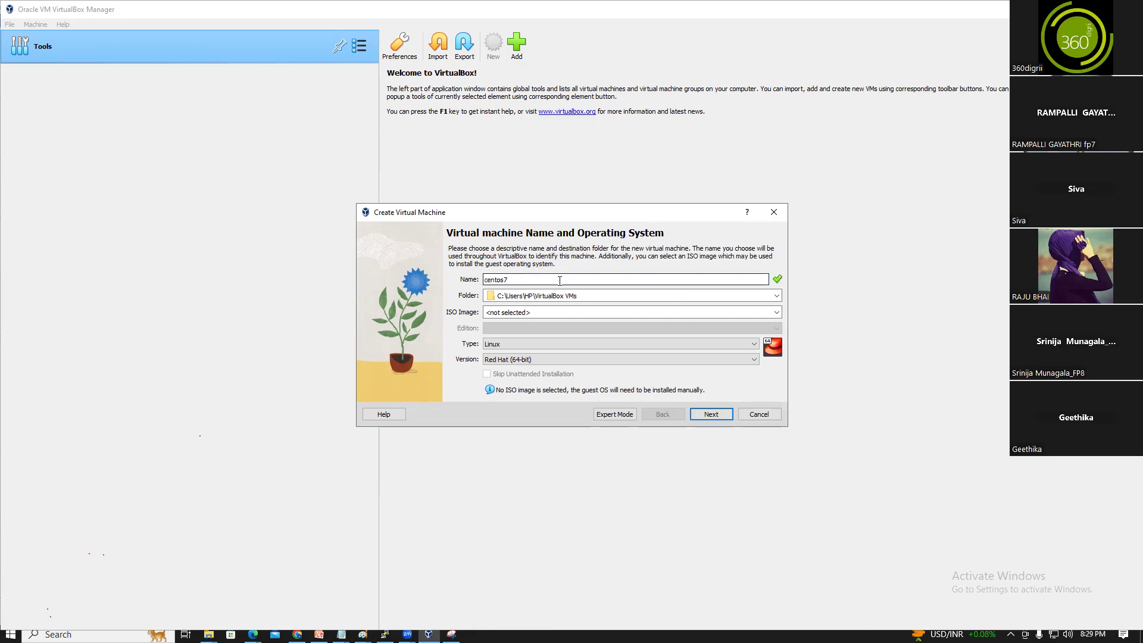
pyautogui.press('BackSpace')
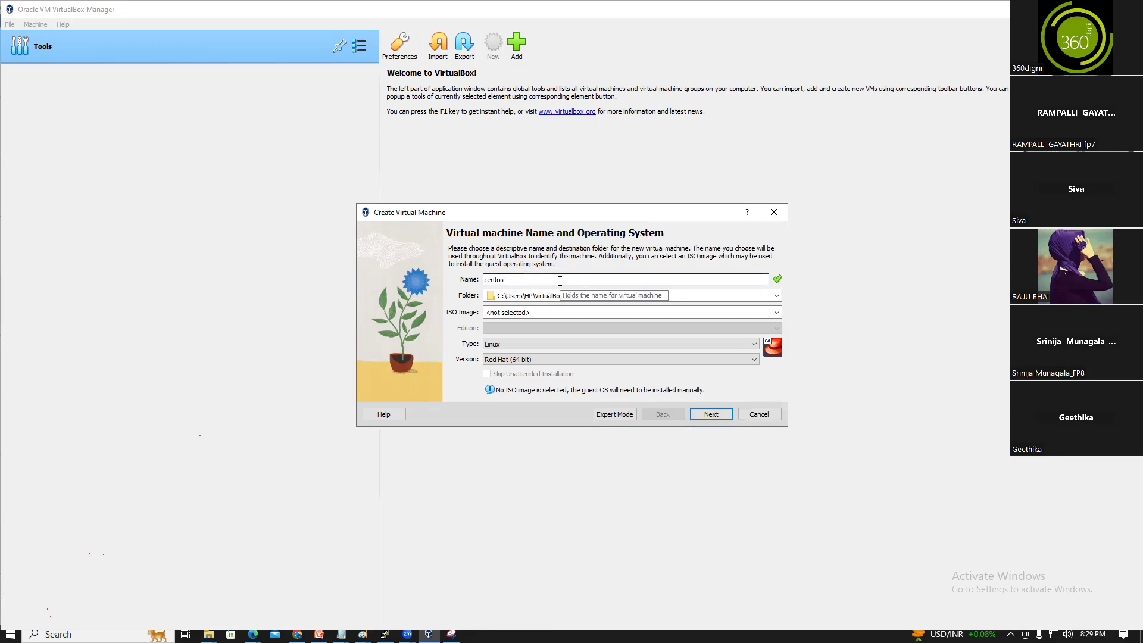
pyautogui.click(711, 415)
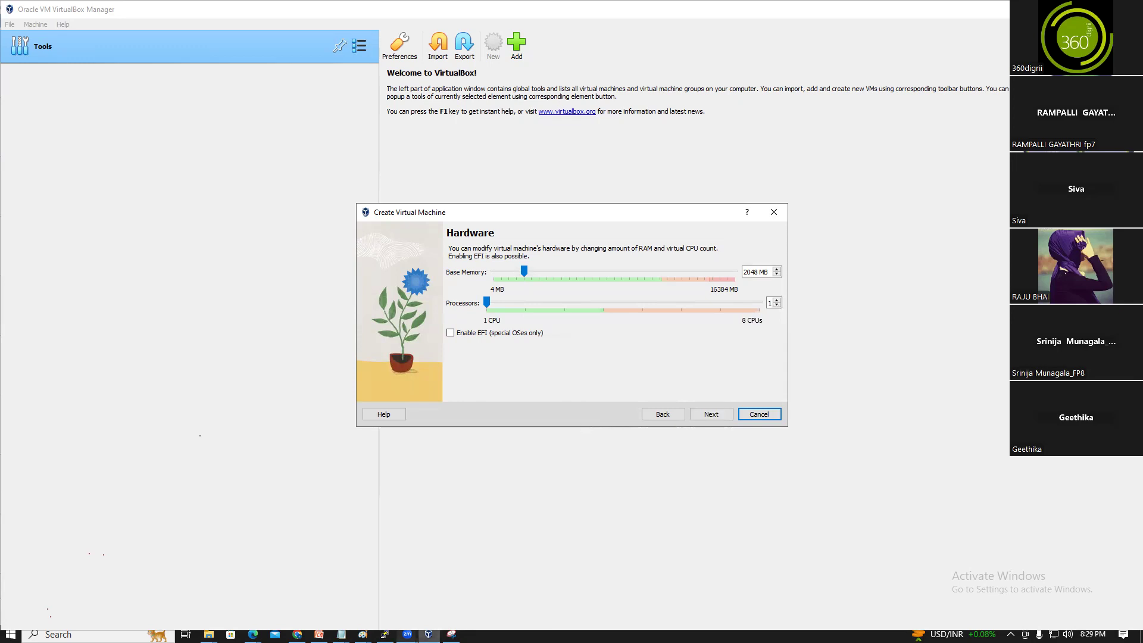
# Back in Paint, draw a green right arrow from the Centos7 box
pyautogui.moveTo(362, 634)
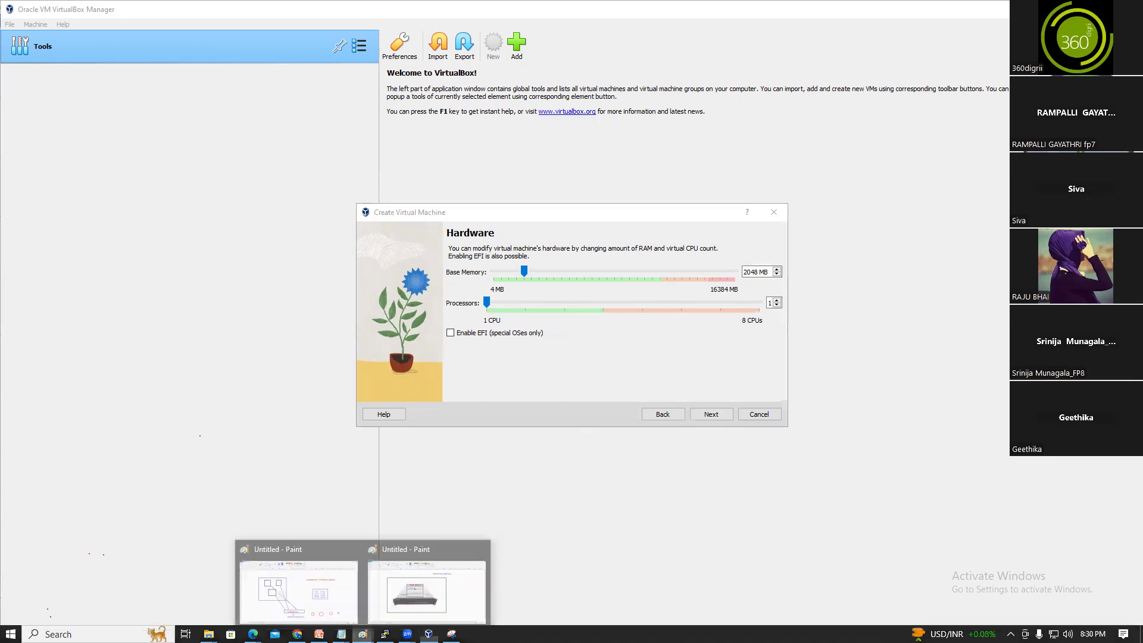
pyautogui.click(425, 584)
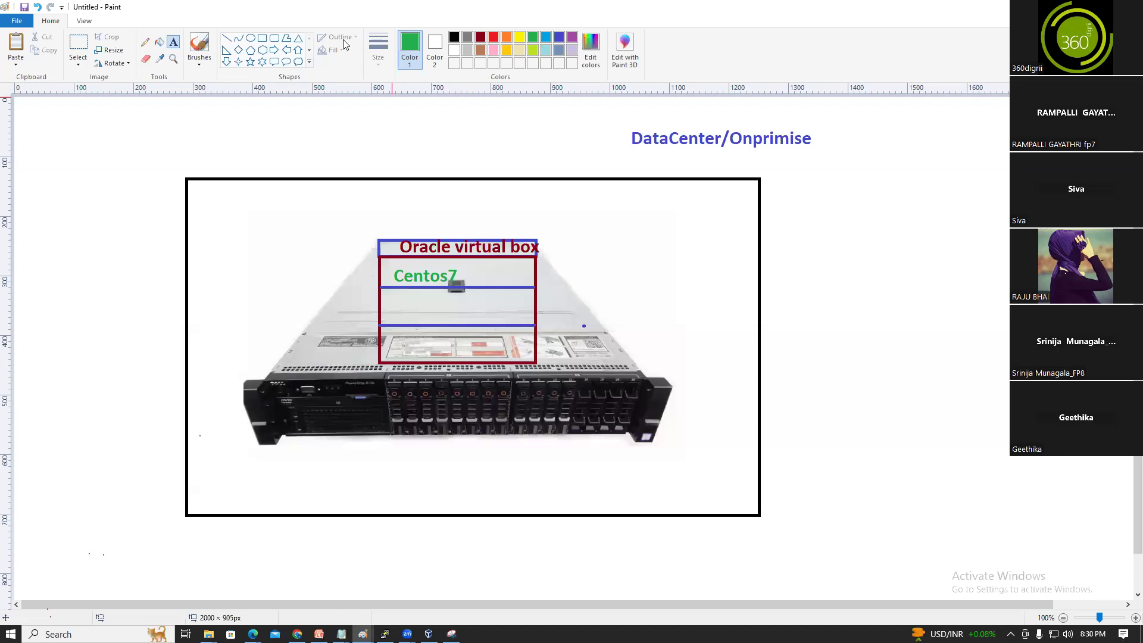
pyautogui.click(274, 50)
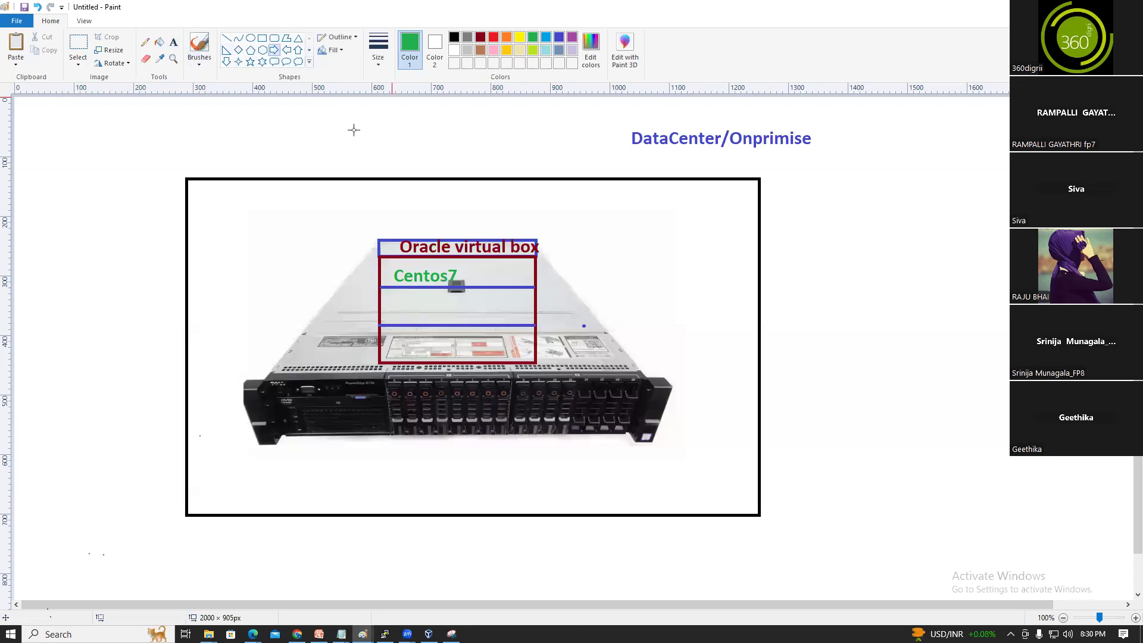
pyautogui.moveTo(547, 269); pyautogui.dragTo(822, 278)
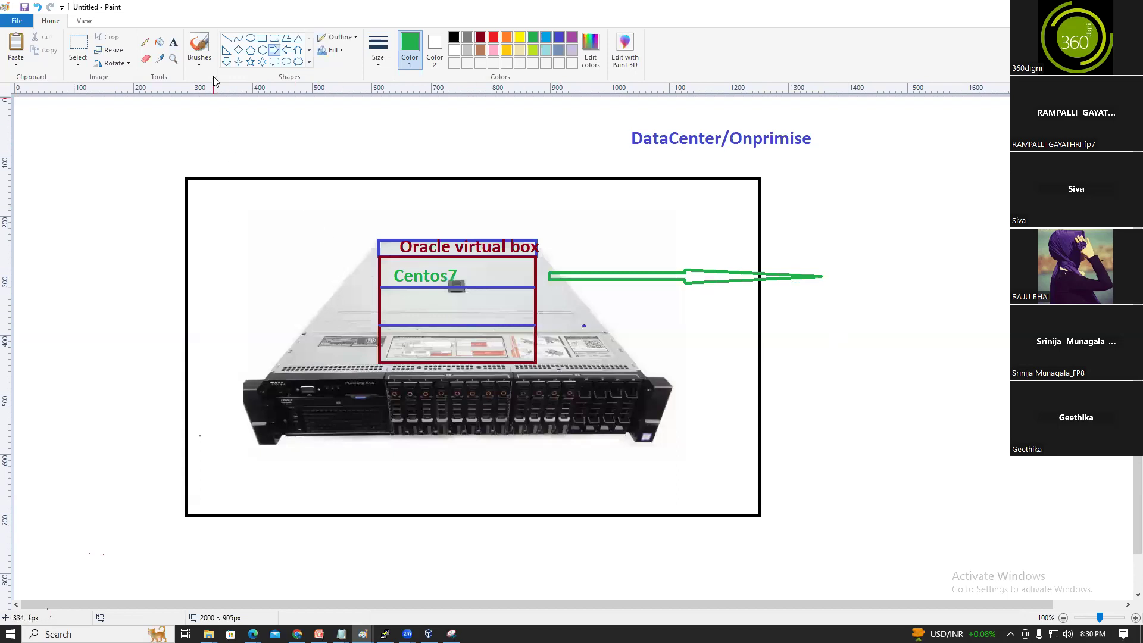
# Type the blue resources list: RAM - 2GB, CPU - 1, HDD- 20
pyautogui.click(173, 41)
pyautogui.click(559, 37)
pyautogui.moveTo(835, 203); pyautogui.dragTo(1084, 410)
pyautogui.write('re')
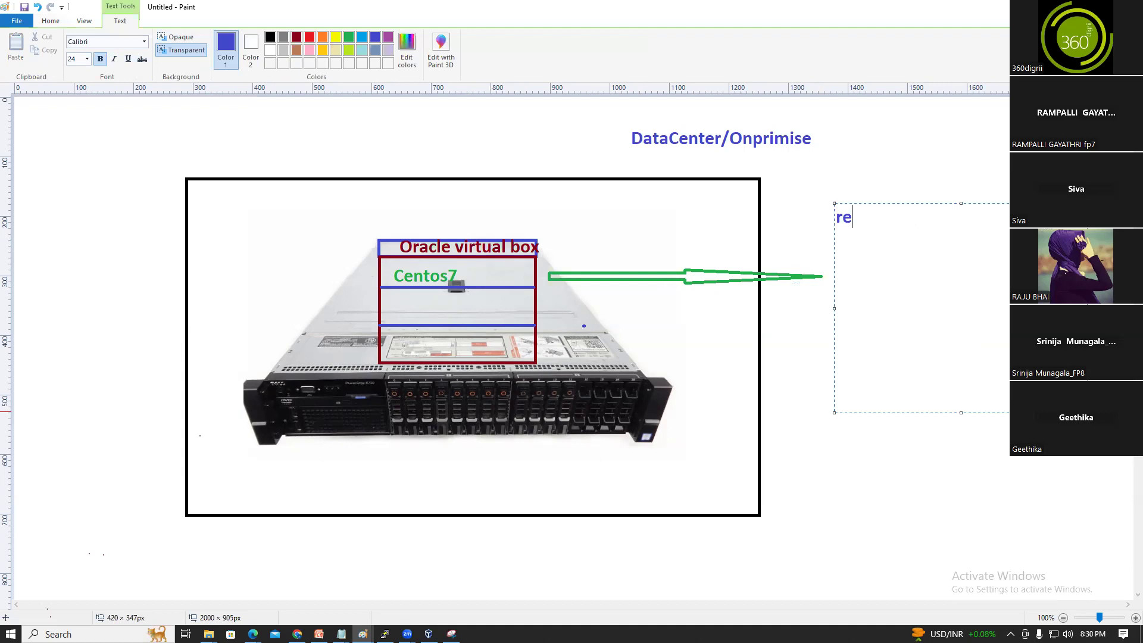
pyautogui.write('sources:')
pyautogui.press('Return')
pyautogui.write('RA')
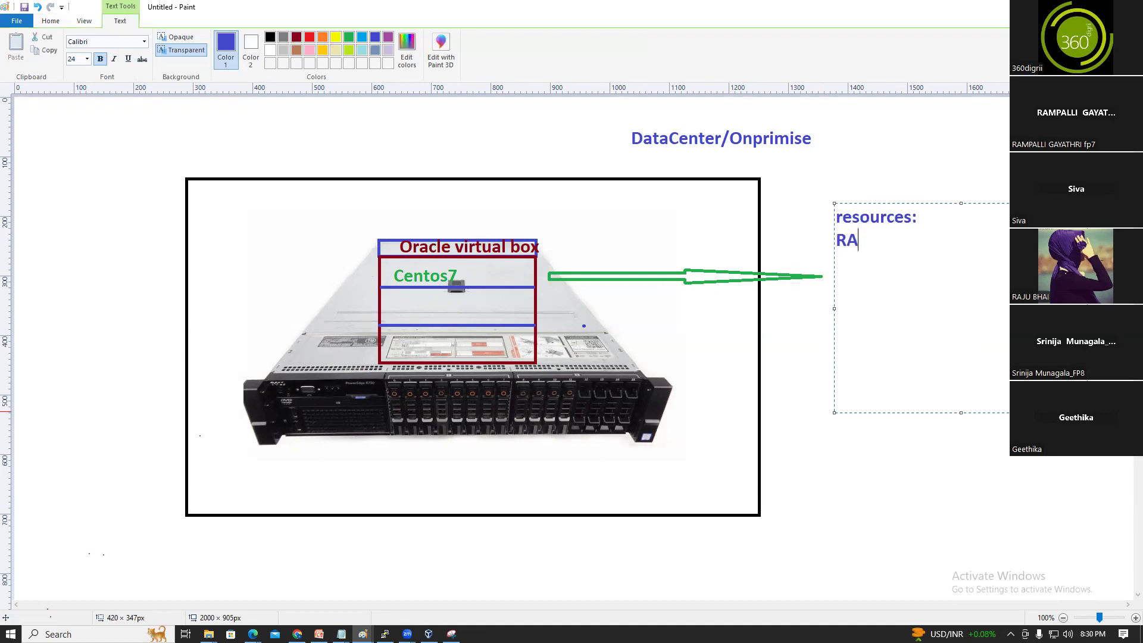
pyautogui.write('M')
pyautogui.press('Return')
pyautogui.write('CPU')
pyautogui.write('HA')
pyautogui.press('BackSpace')
pyautogui.write('DD')
pyautogui.click(887, 242)
pyautogui.write('- 2GB CPU - ')
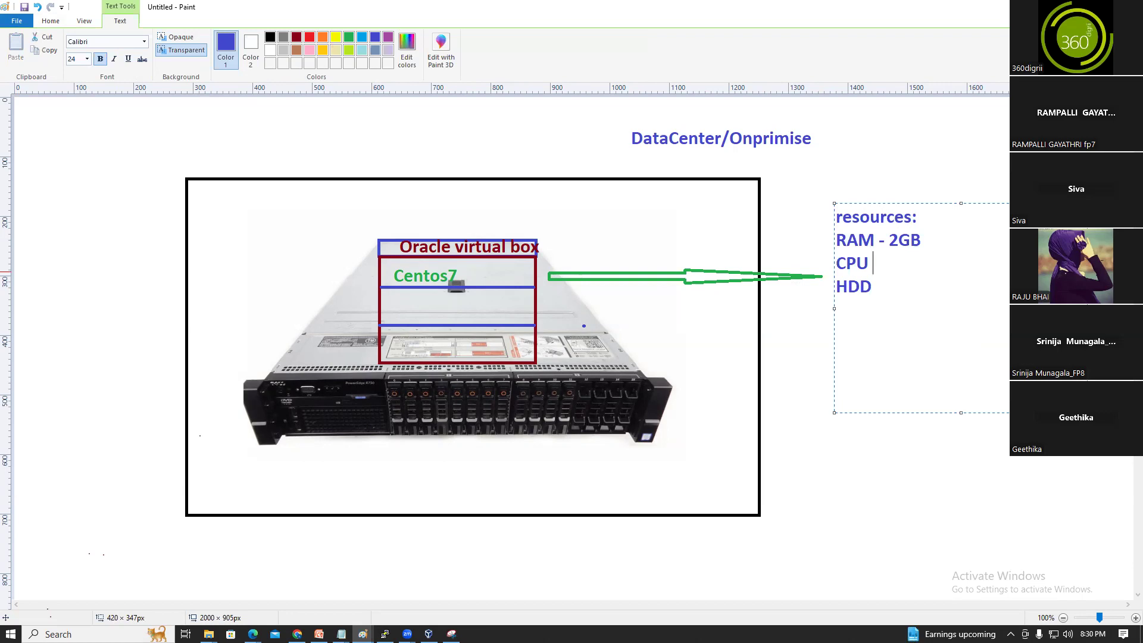
pyautogui.write('1 ')
pyautogui.write('HDD- 20')
# Add a 'chennai' label above the server frame
pyautogui.moveTo(361, 136); pyautogui.dragTo(566, 166)
pyautogui.write('chennail')
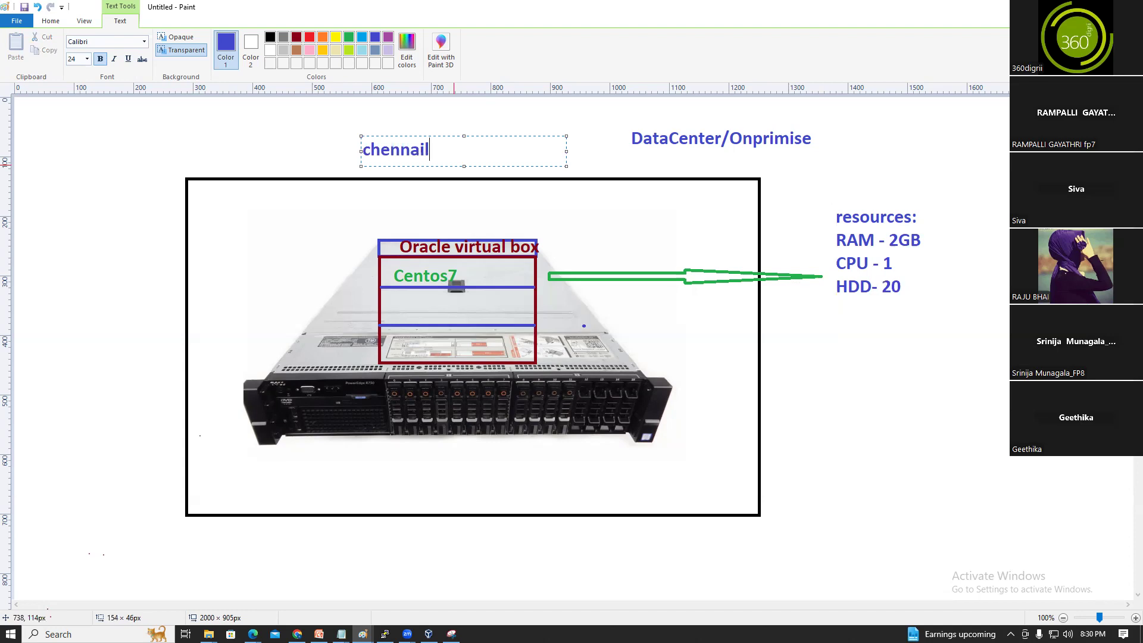
pyautogui.press('BackSpace')
pyautogui.click(870, 398)
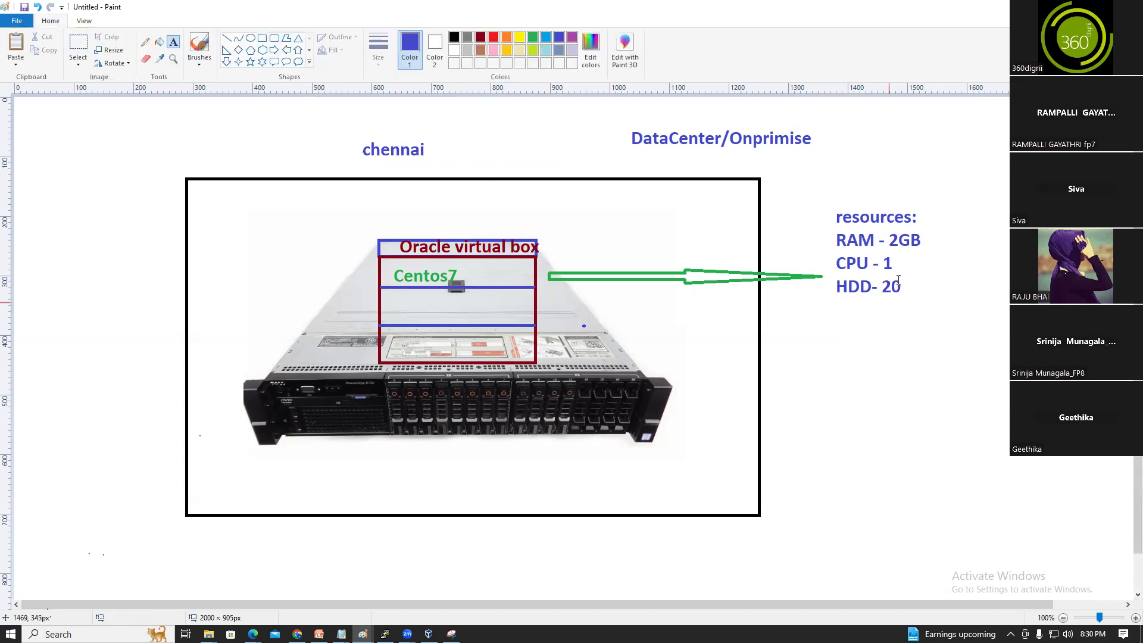
# Draw a blue box at the far right and add a 'hyd' label by it
pyautogui.click(262, 37)
pyautogui.moveTo(952, 139); pyautogui.dragTo(1101, 241)
pyautogui.click(173, 43)
pyautogui.click(986, 246)
pyautogui.write('hyd')
pyautogui.click(1006, 212)
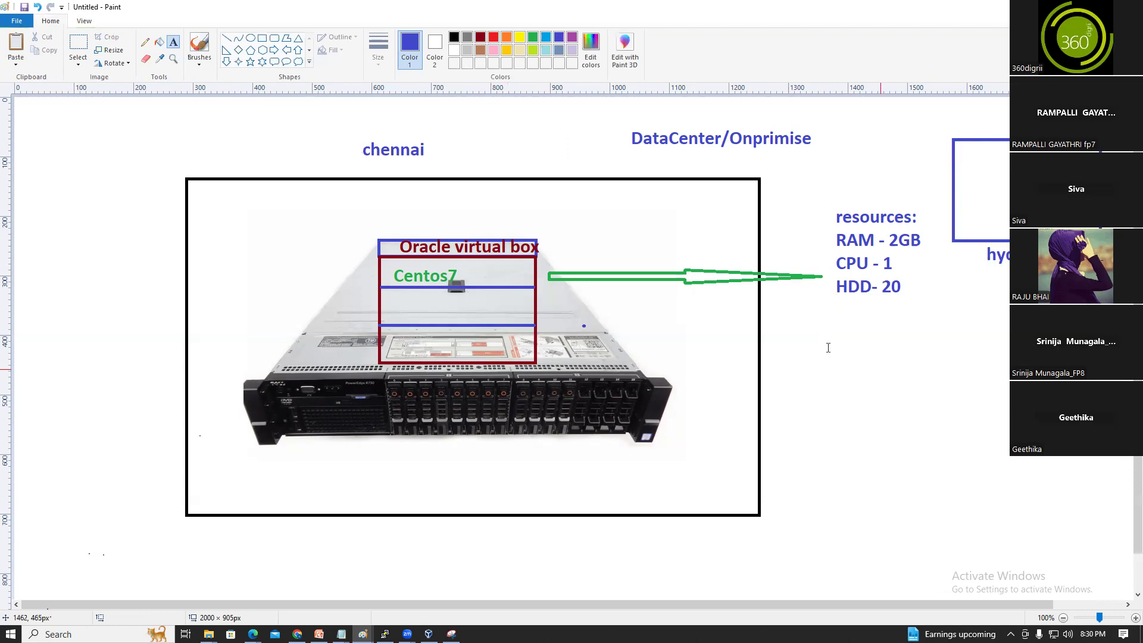
# Add 'network' and 'centos7 iso image' lines to the resources note, then return to VirtualBox
pyautogui.click(838, 305)
pyautogui.write('network')
pyautogui.click(941, 409)
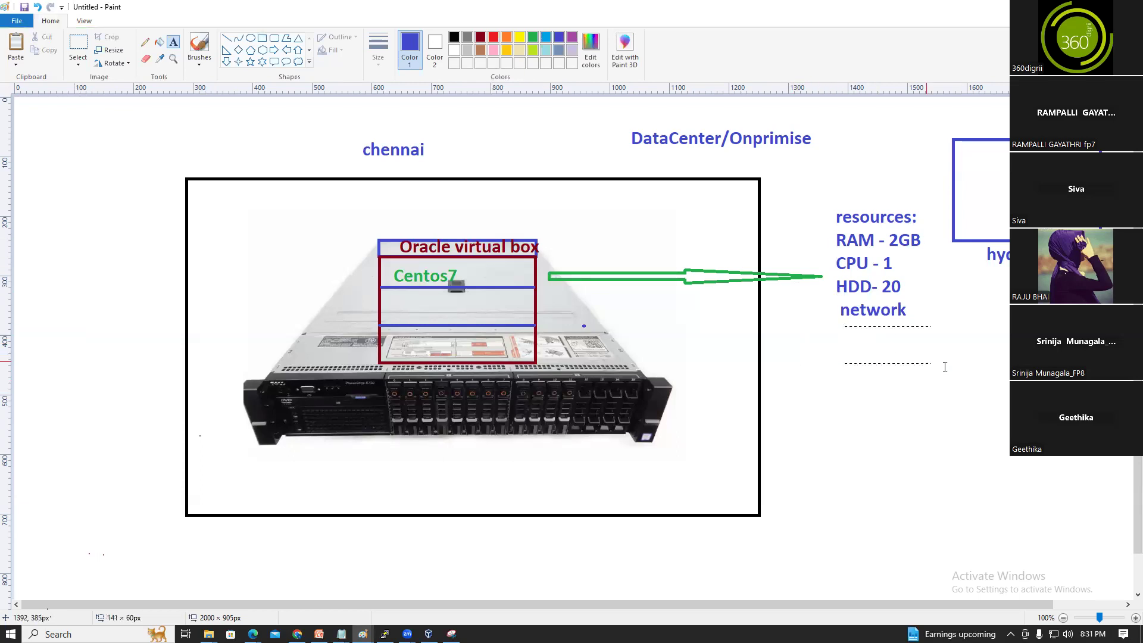
pyautogui.moveTo(842, 326); pyautogui.dragTo(995, 378)
pyautogui.write('centos')
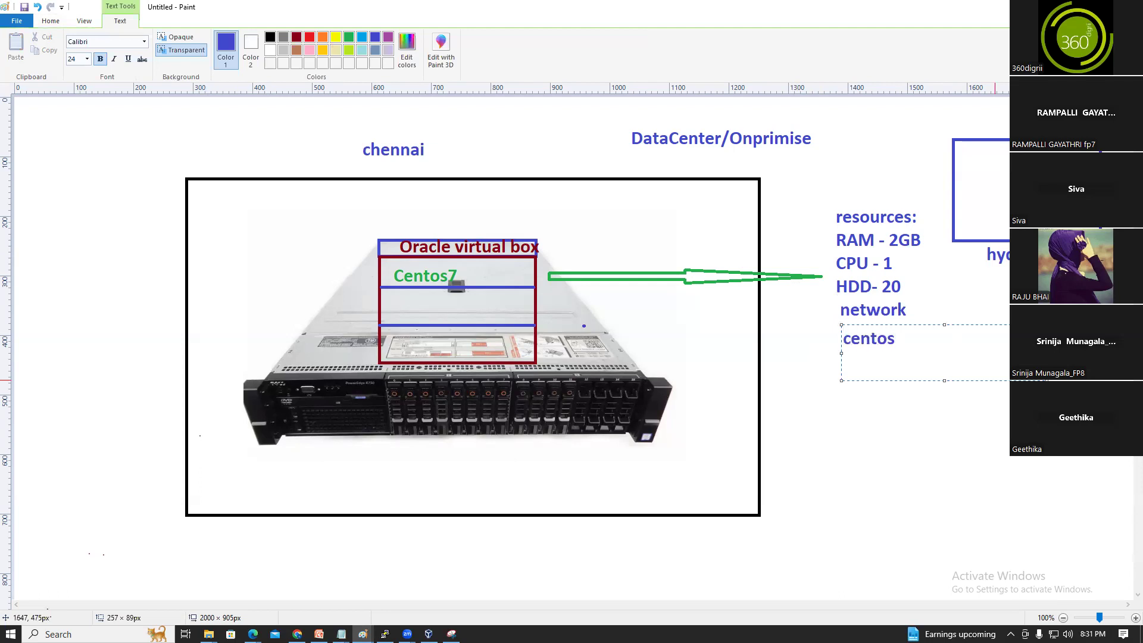
pyautogui.write('7 iso image')
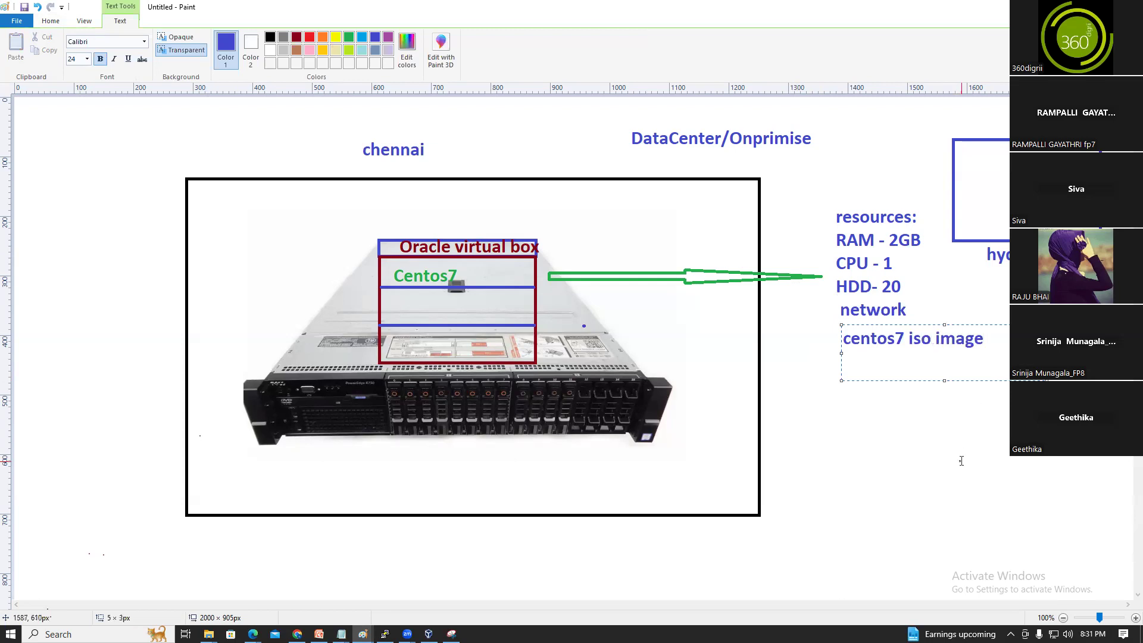
pyautogui.click(926, 292)
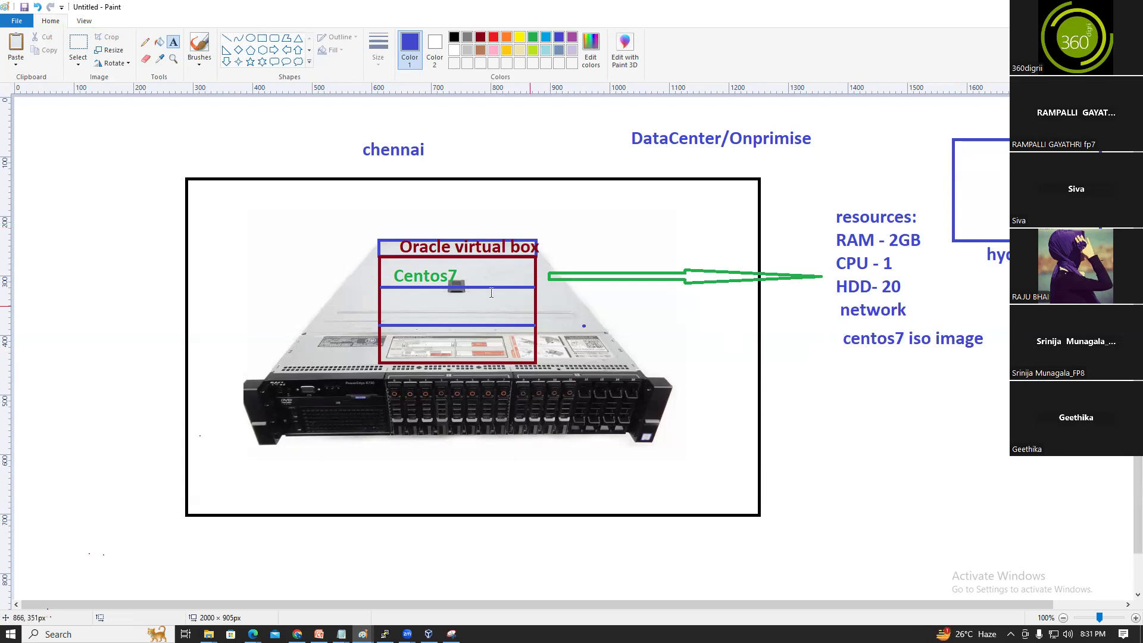
pyautogui.click(429, 635)
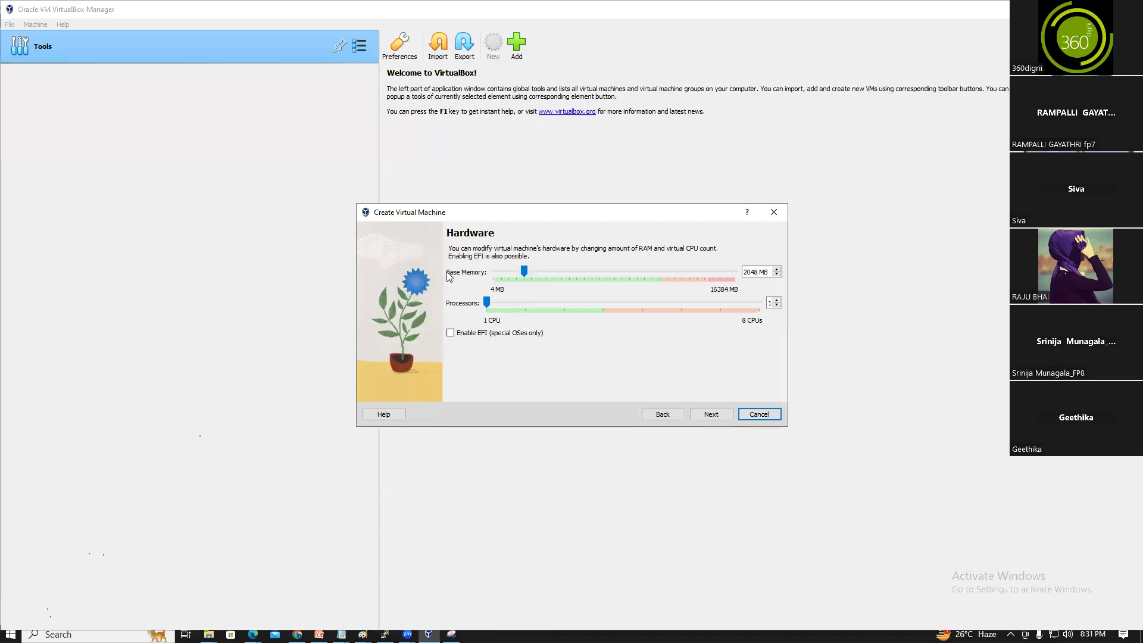
# Finish the wizard with 2048 MB memory and a 20.00 GB disk, creating centos6
pyautogui.click(764, 272)
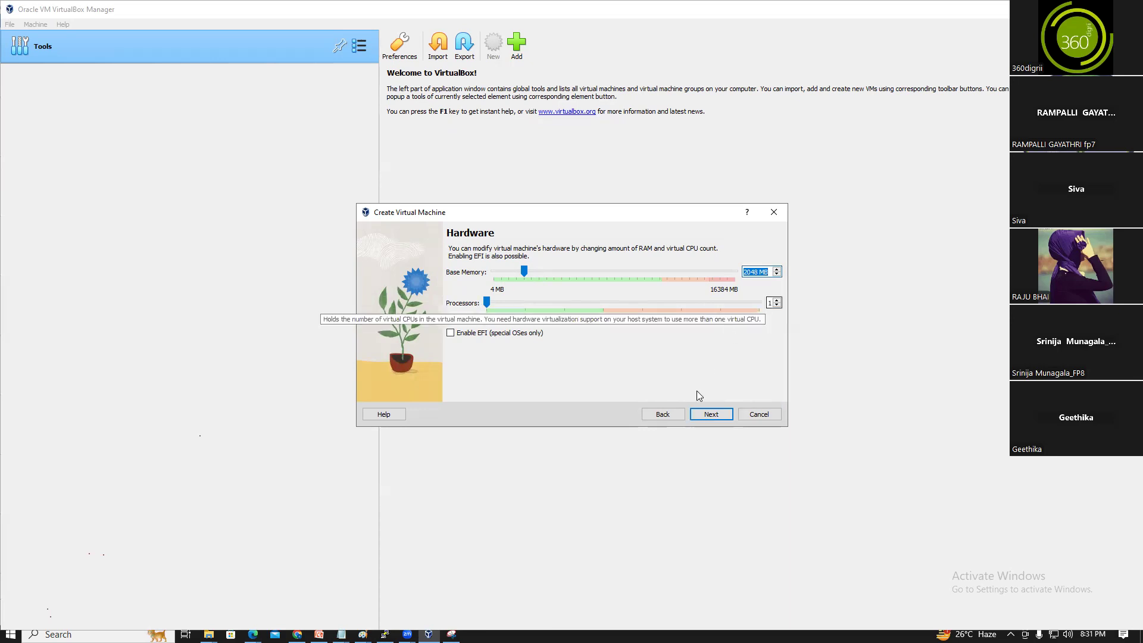
pyautogui.click(712, 414)
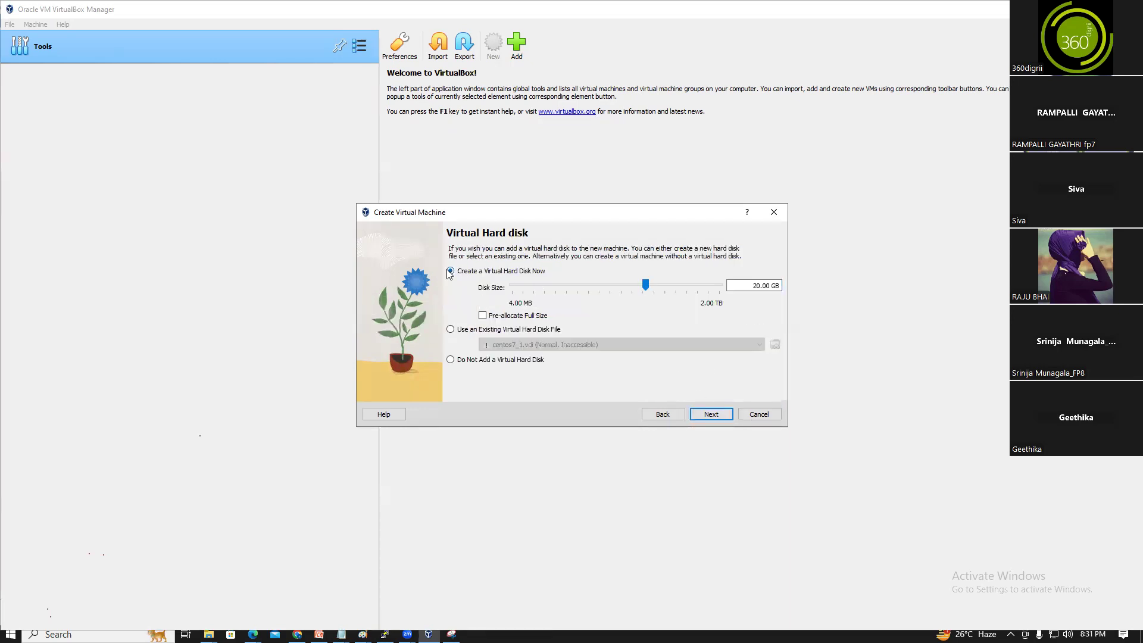
pyautogui.moveTo(748, 288); pyautogui.dragTo(841, 315)
pyautogui.click(679, 324)
pyautogui.click(710, 414)
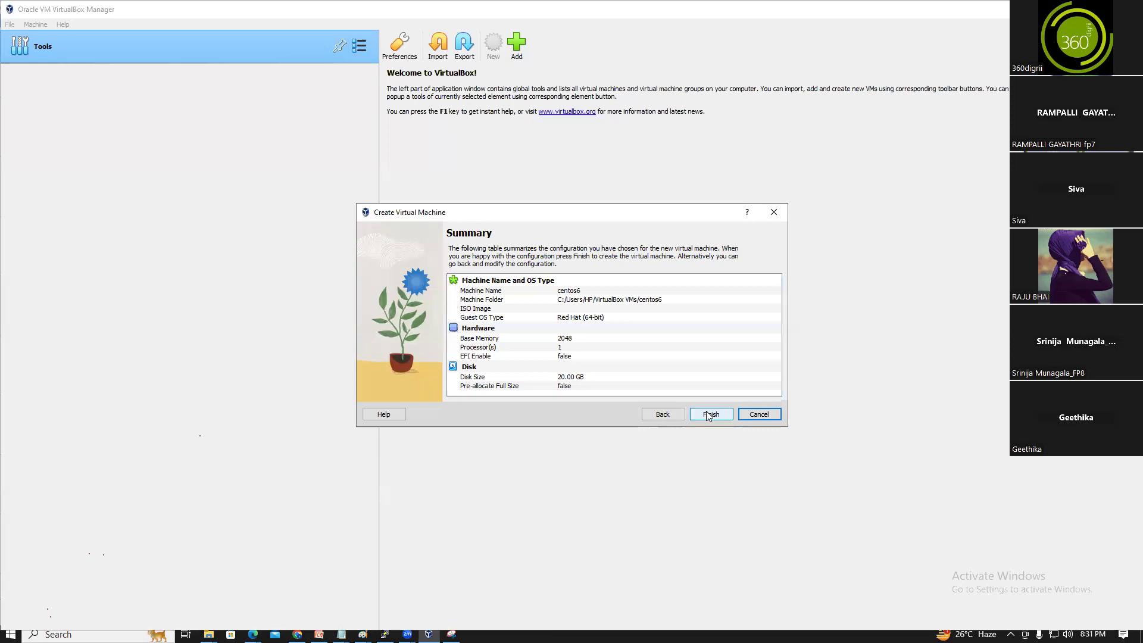
pyautogui.click(709, 414)
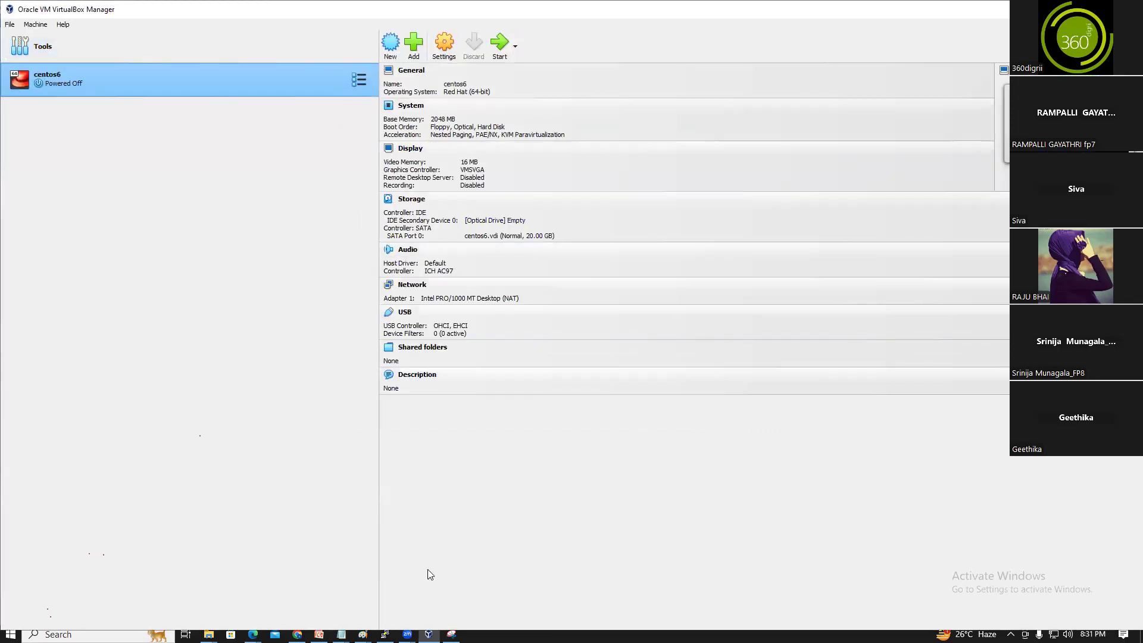
# Glance at the server diagram in Paint, then minimize it to return to VirtualBox
pyautogui.click(362, 634)
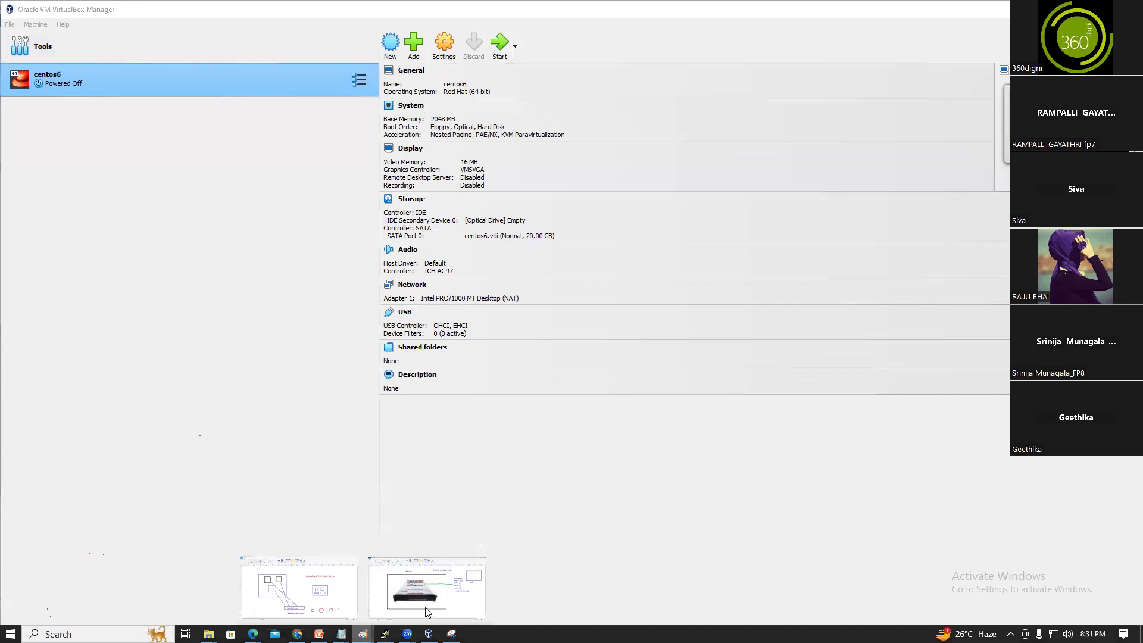
pyautogui.click(426, 612)
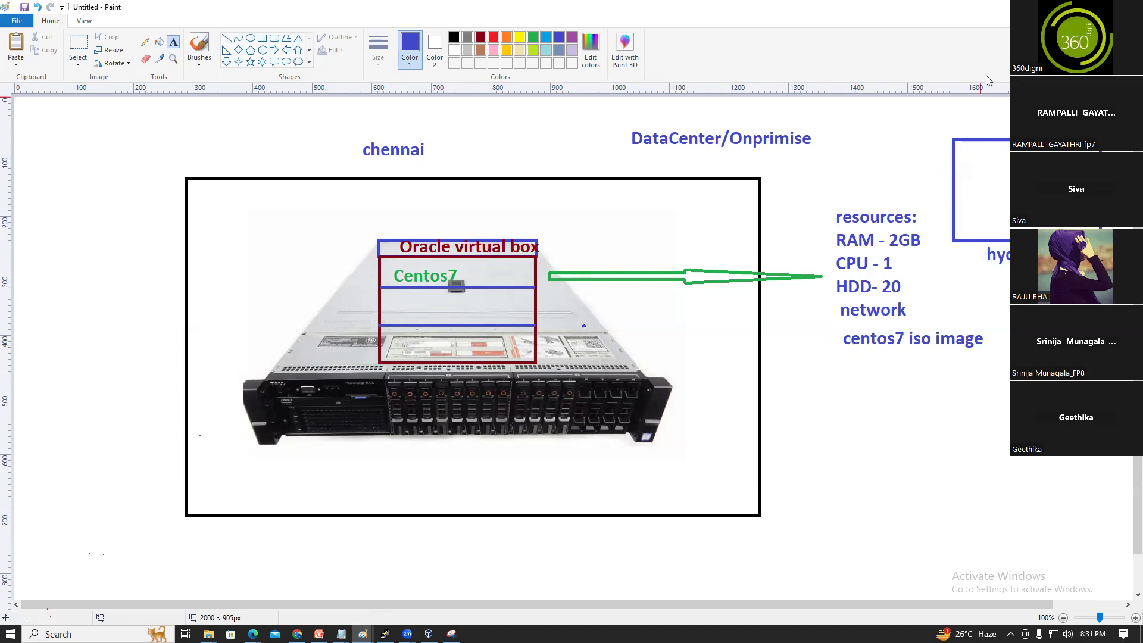
pyautogui.click(1074, 8)
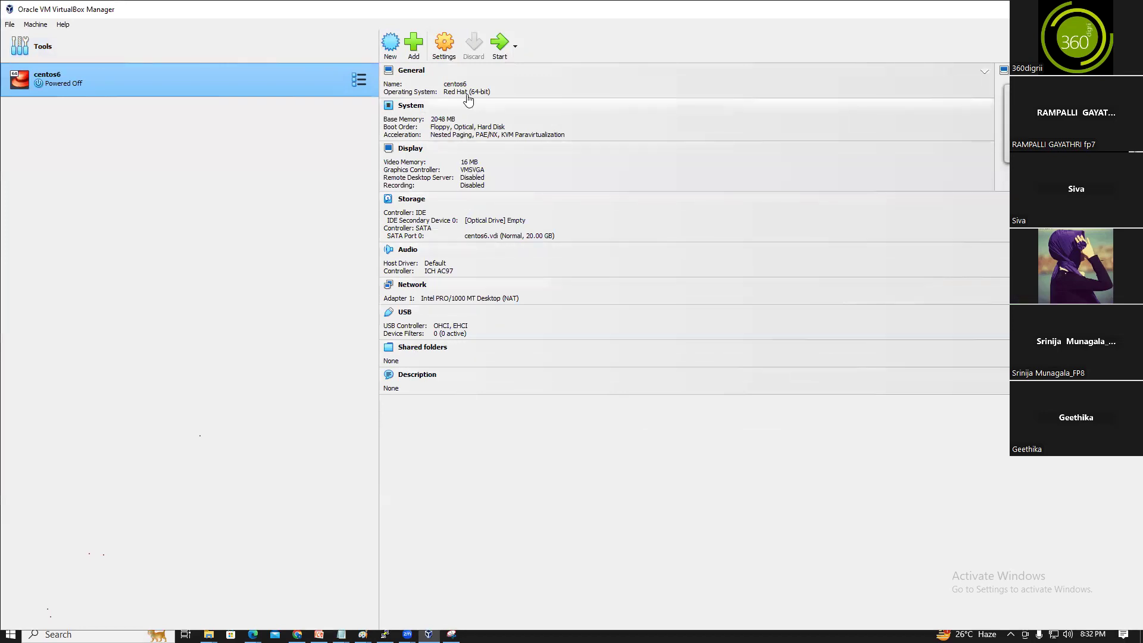
# Open centos6's settings and review the System, Display and Storage pages
pyautogui.click(446, 48)
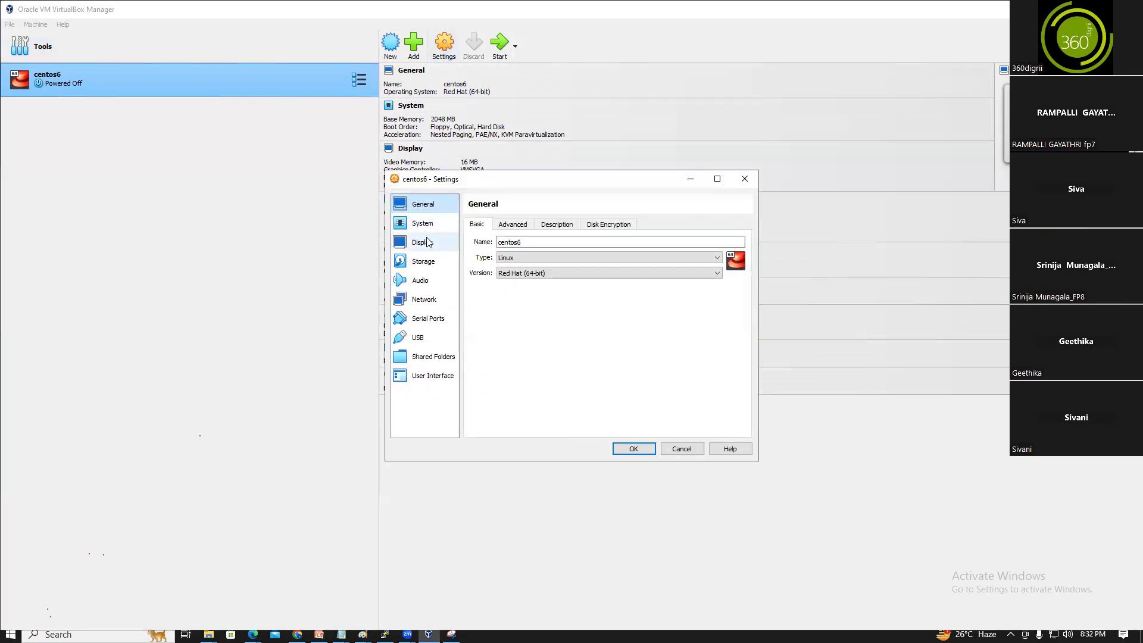
pyautogui.click(427, 229)
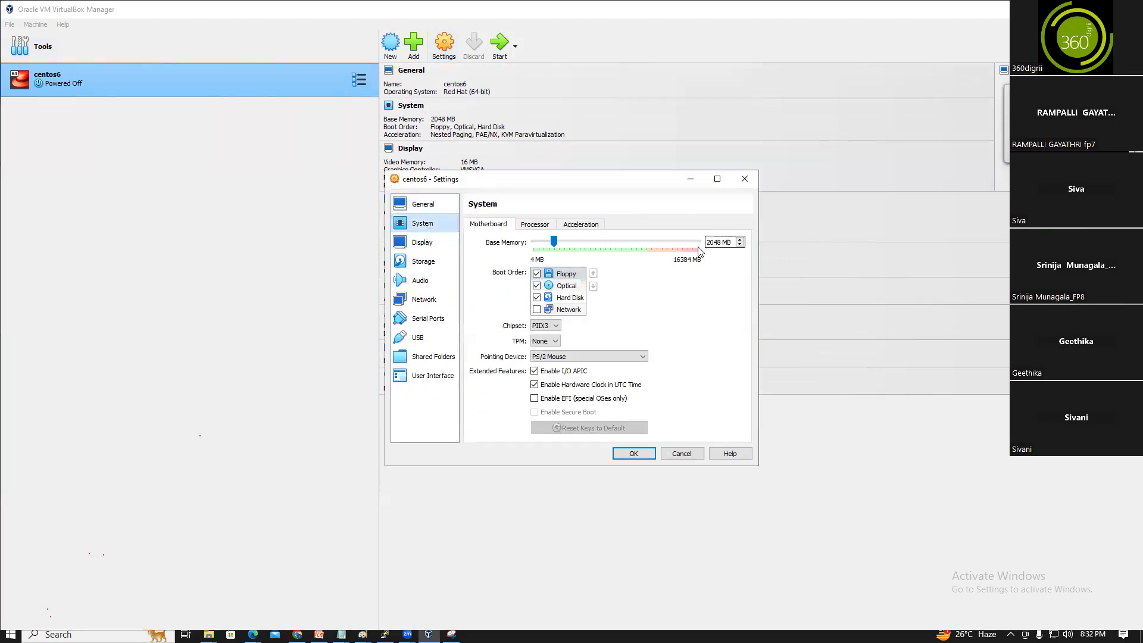
pyautogui.click(535, 225)
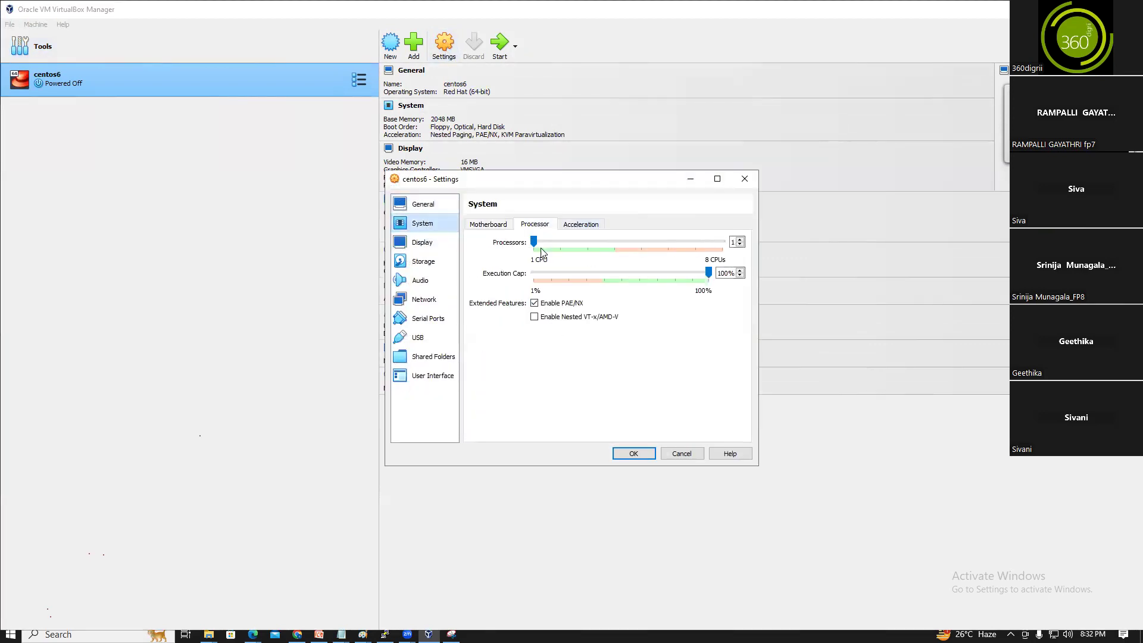
pyautogui.click(426, 245)
pyautogui.click(431, 228)
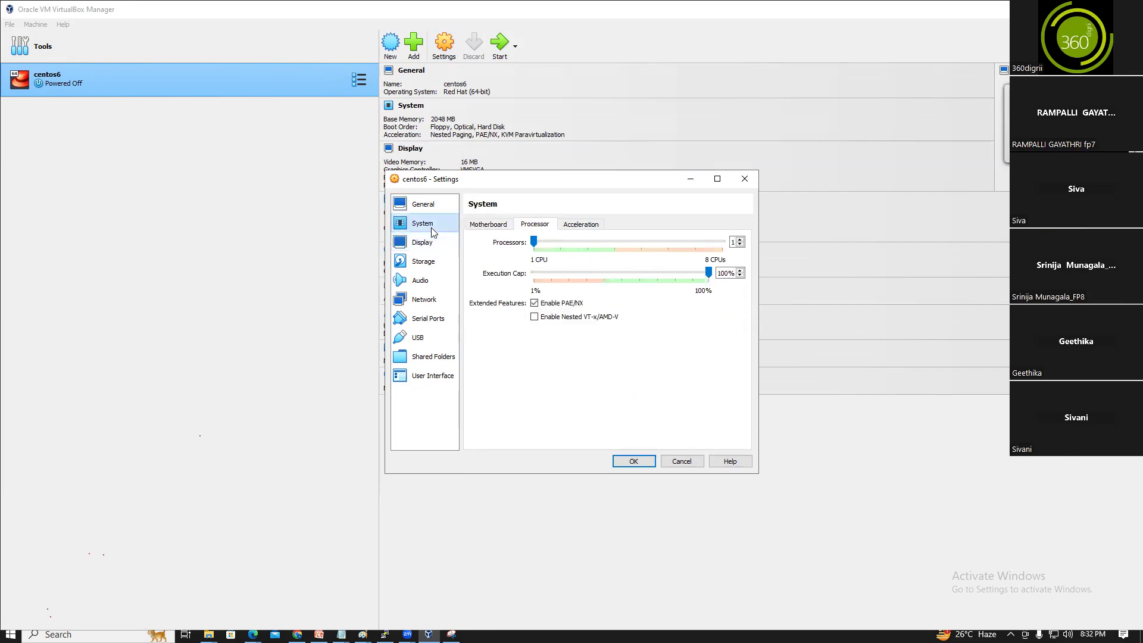
pyautogui.click(433, 264)
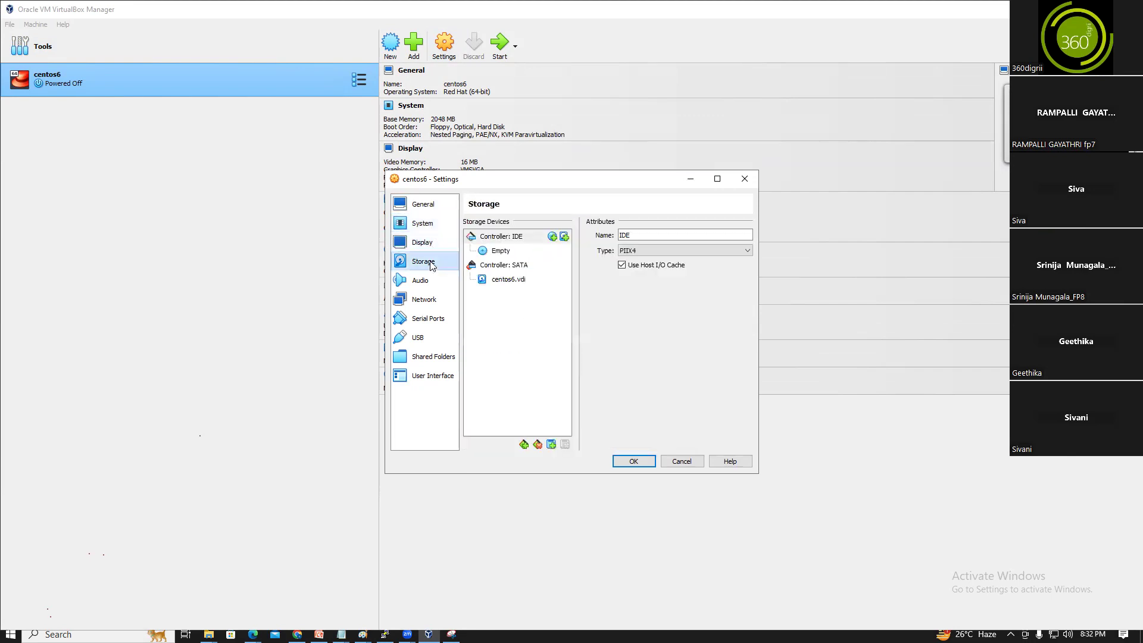
pyautogui.click(509, 280)
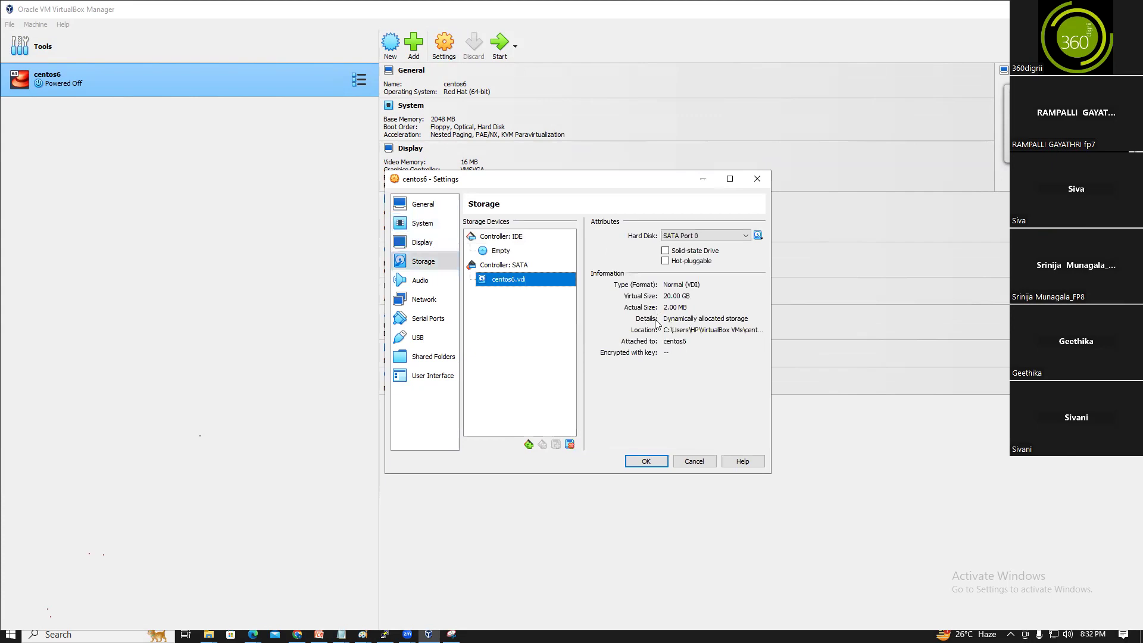
# Remove the Empty optical drive and add a new optical drive to Controller: IDE
pyautogui.click(501, 252)
pyautogui.rightClick(502, 253)
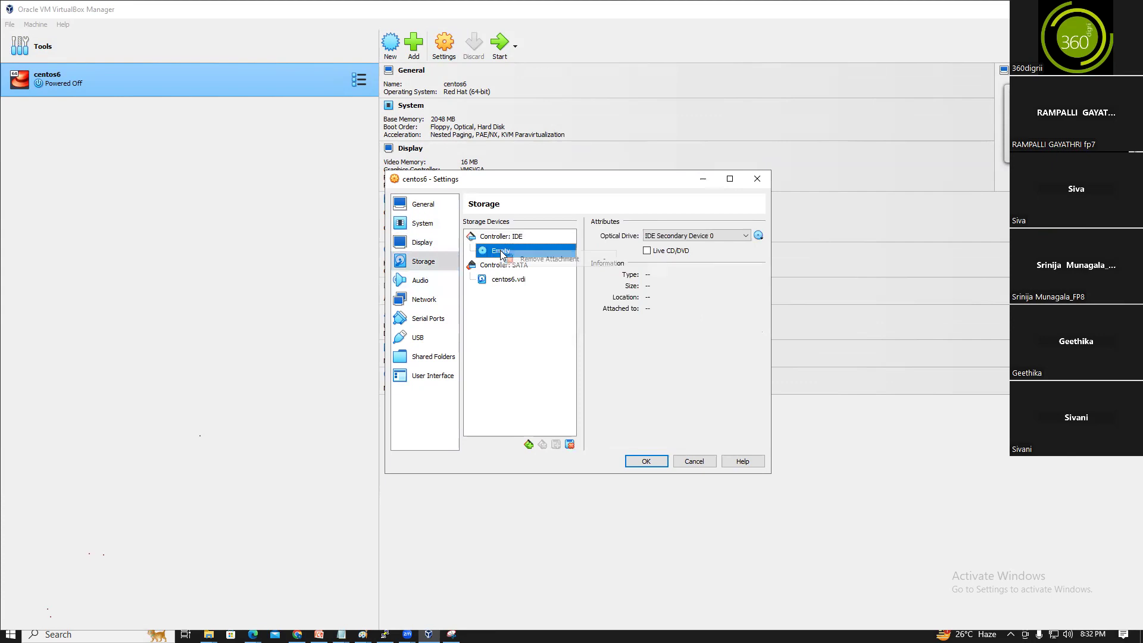
pyautogui.click(529, 260)
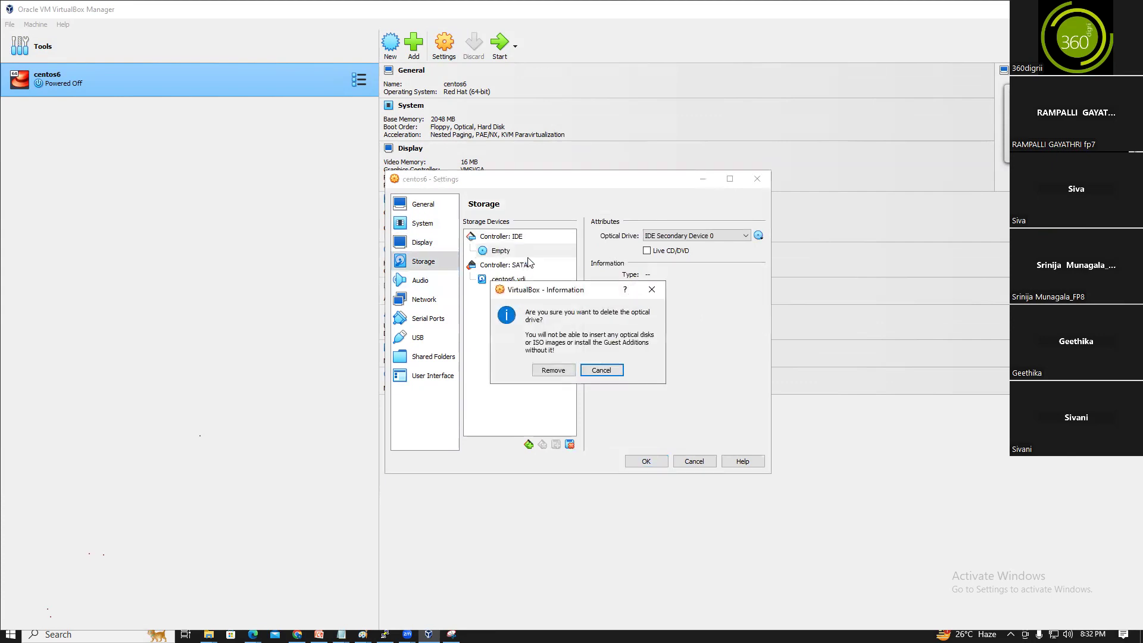
pyautogui.click(553, 371)
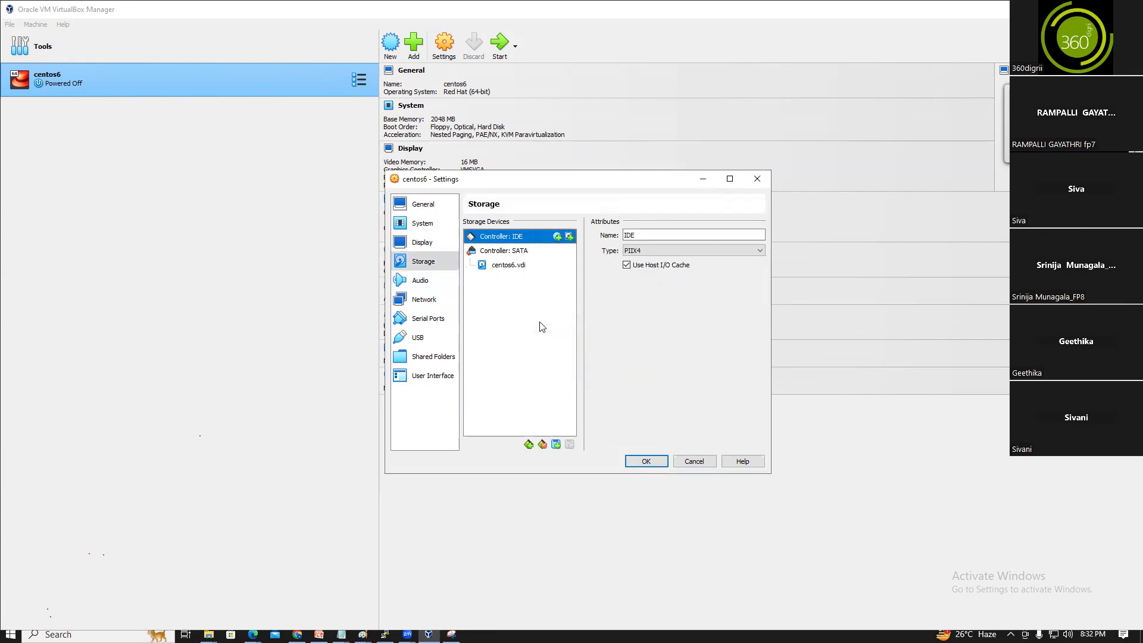
pyautogui.click(558, 237)
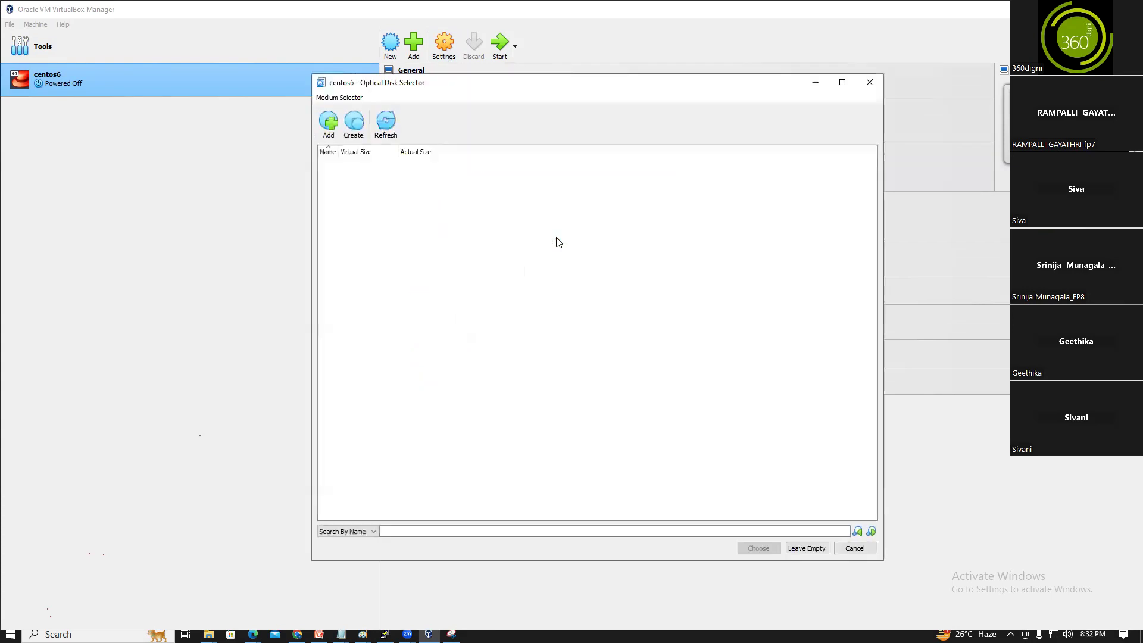
# Attach CentOS-7-x86_64-DVD-2009.iso from D: to the IDE controller
pyautogui.click(870, 82)
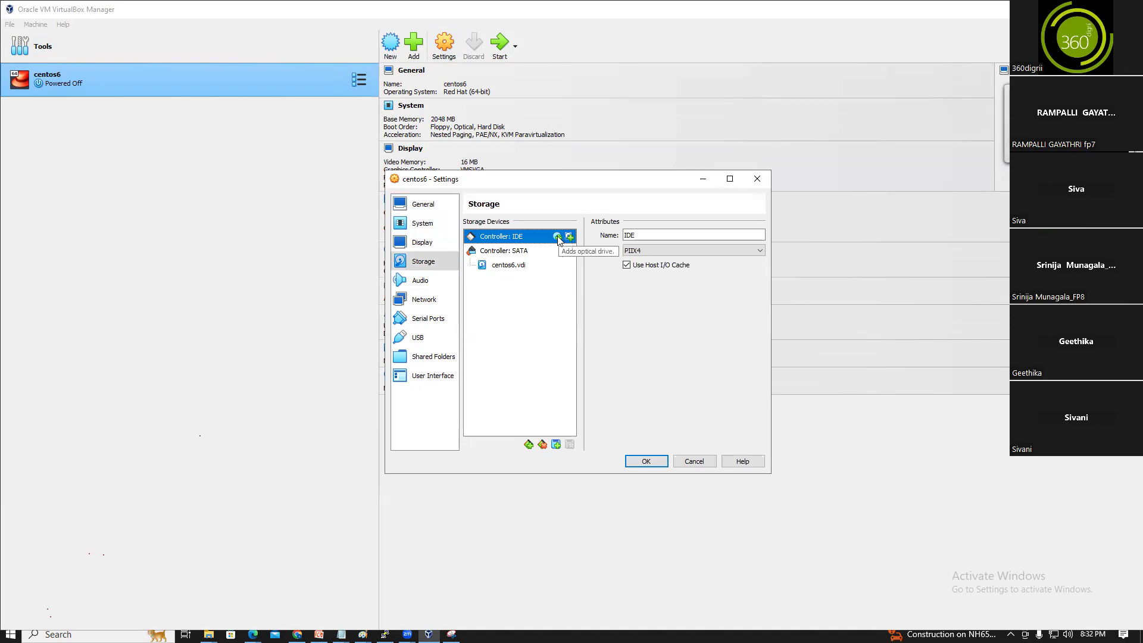
pyautogui.click(558, 238)
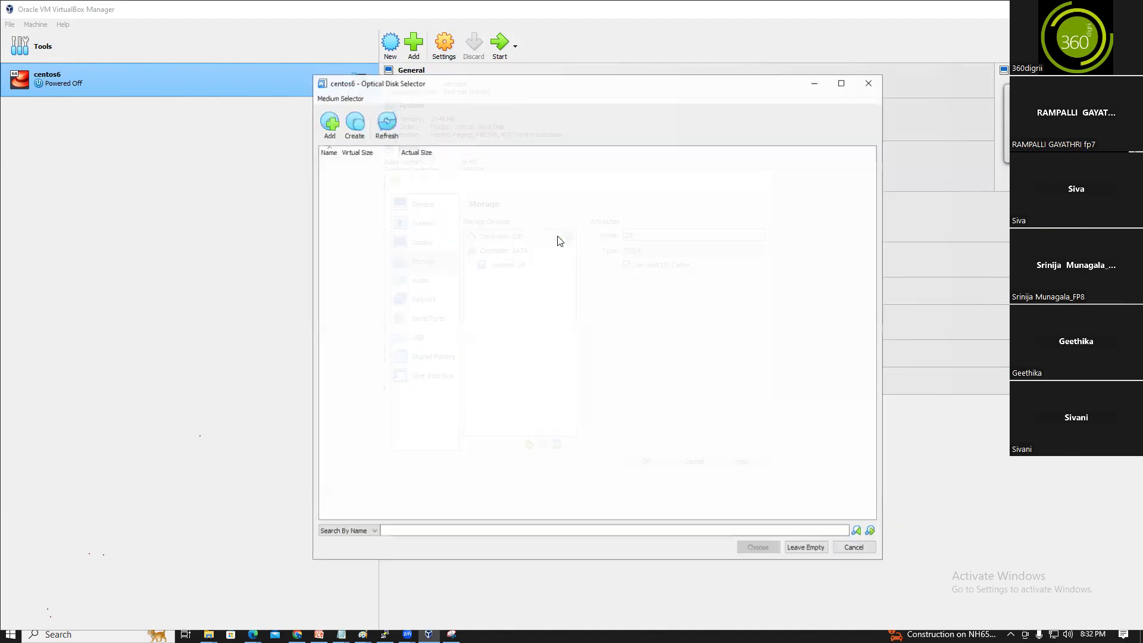
pyautogui.click(328, 126)
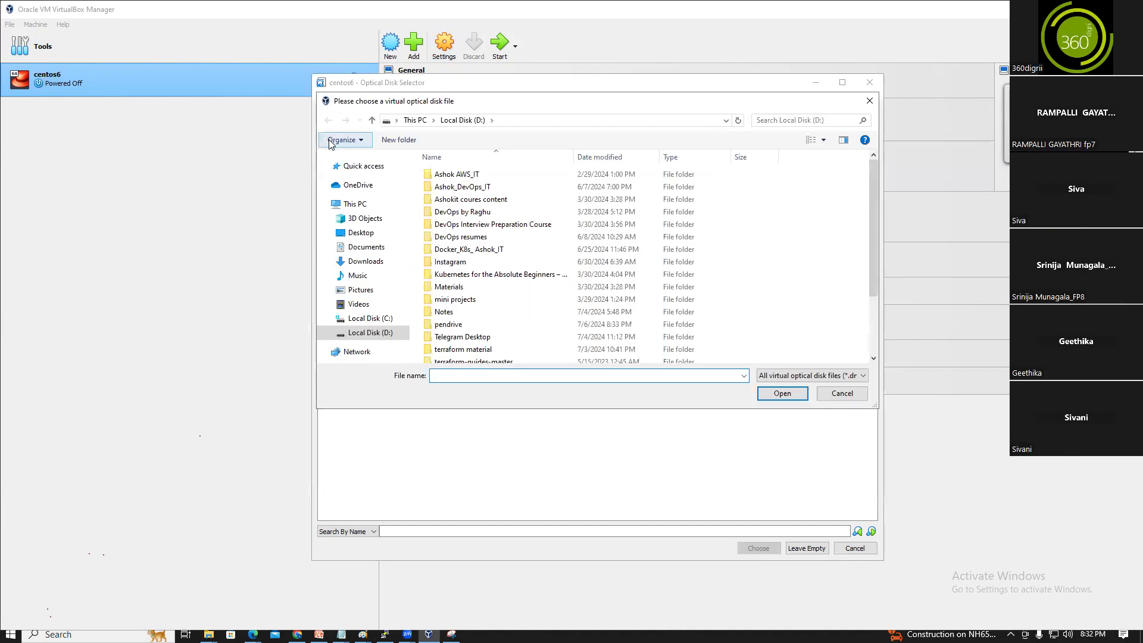
pyautogui.click(378, 332)
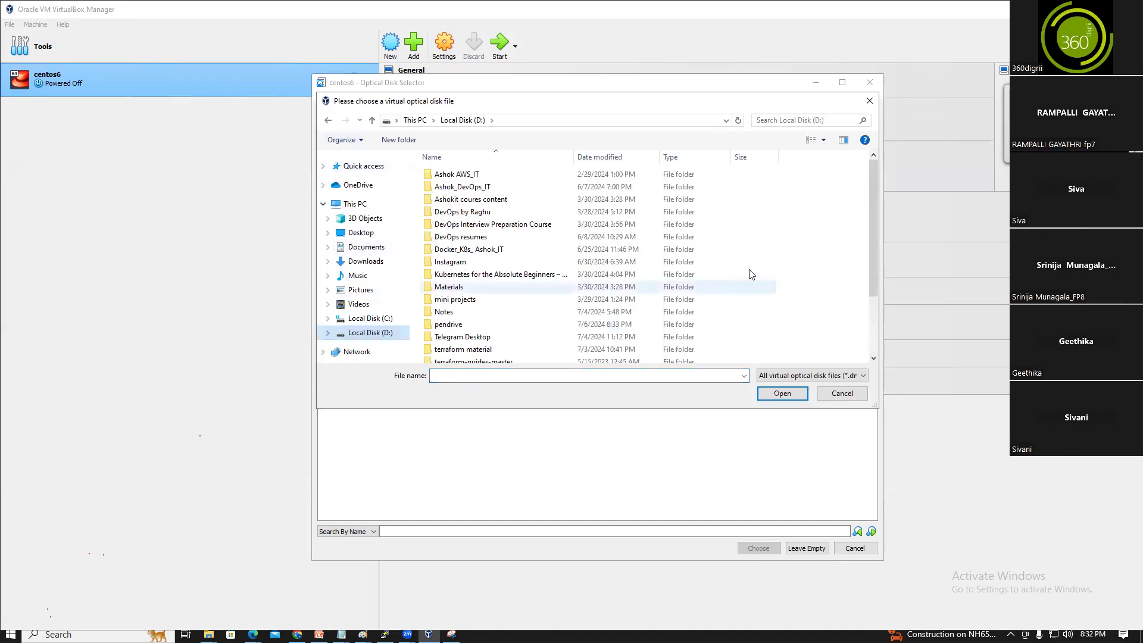
pyautogui.moveTo(871, 192); pyautogui.dragTo(871, 305)
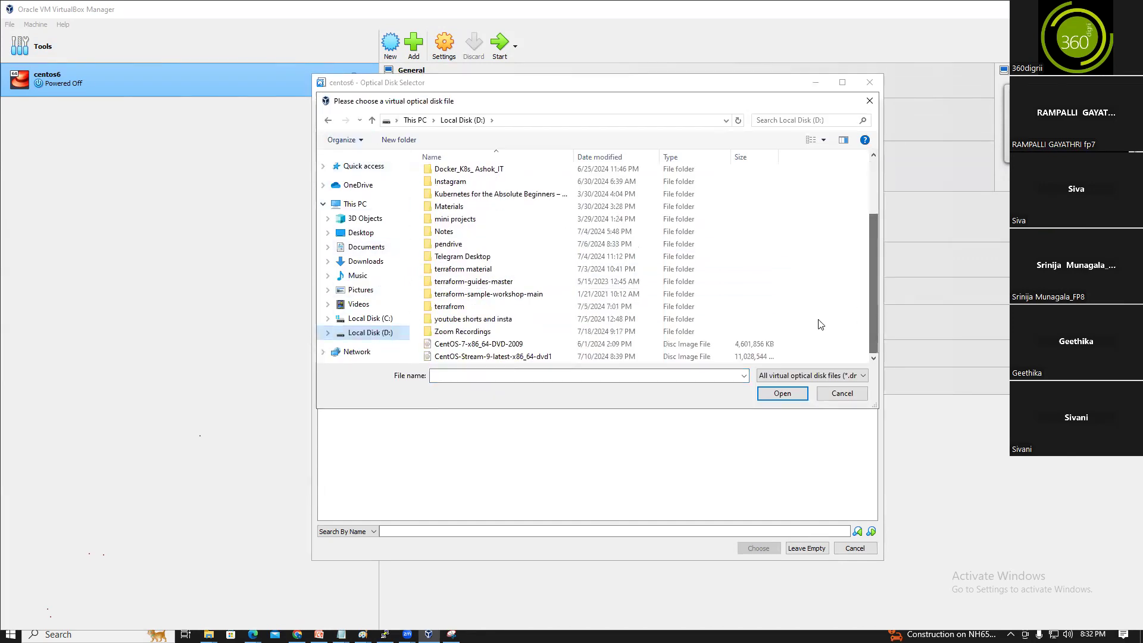
pyautogui.click(468, 345)
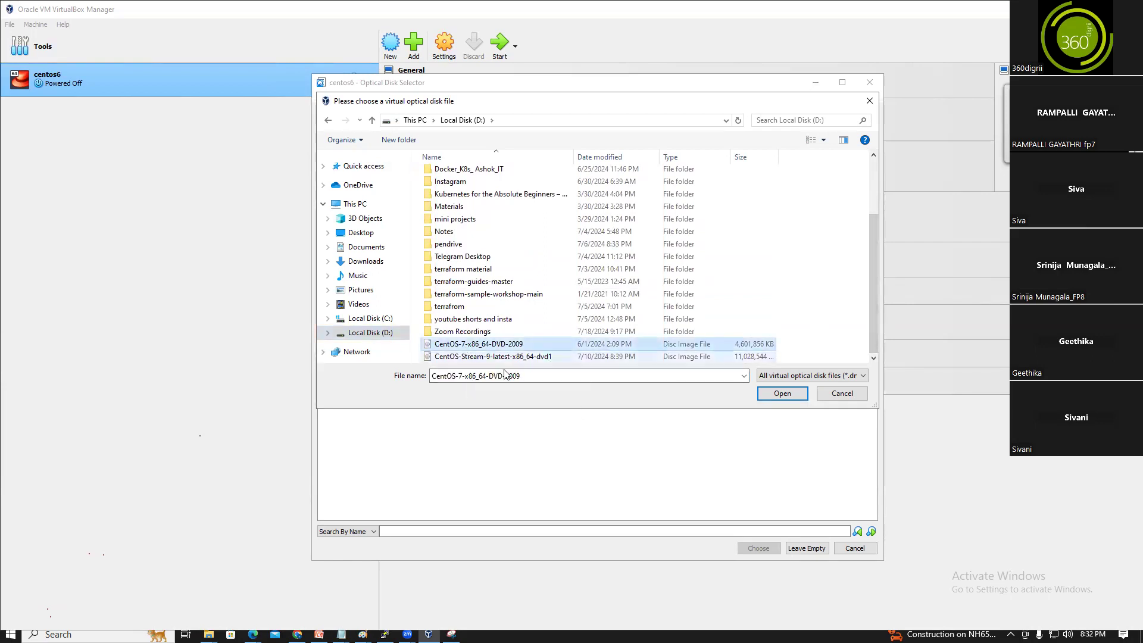
pyautogui.click(775, 395)
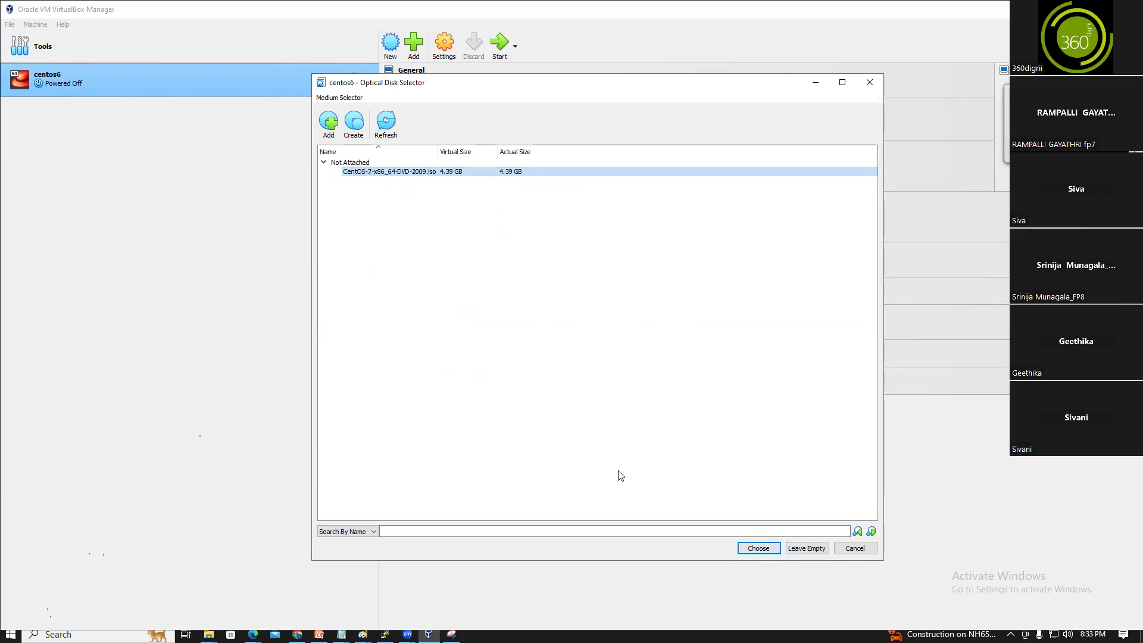
pyautogui.click(758, 548)
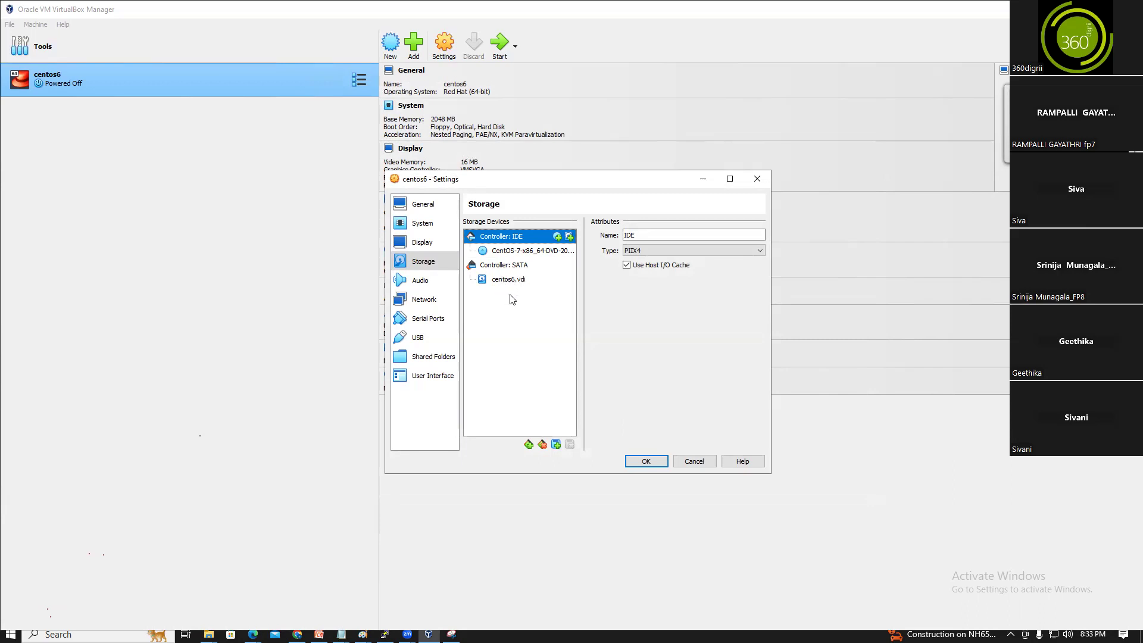
pyautogui.click(422, 301)
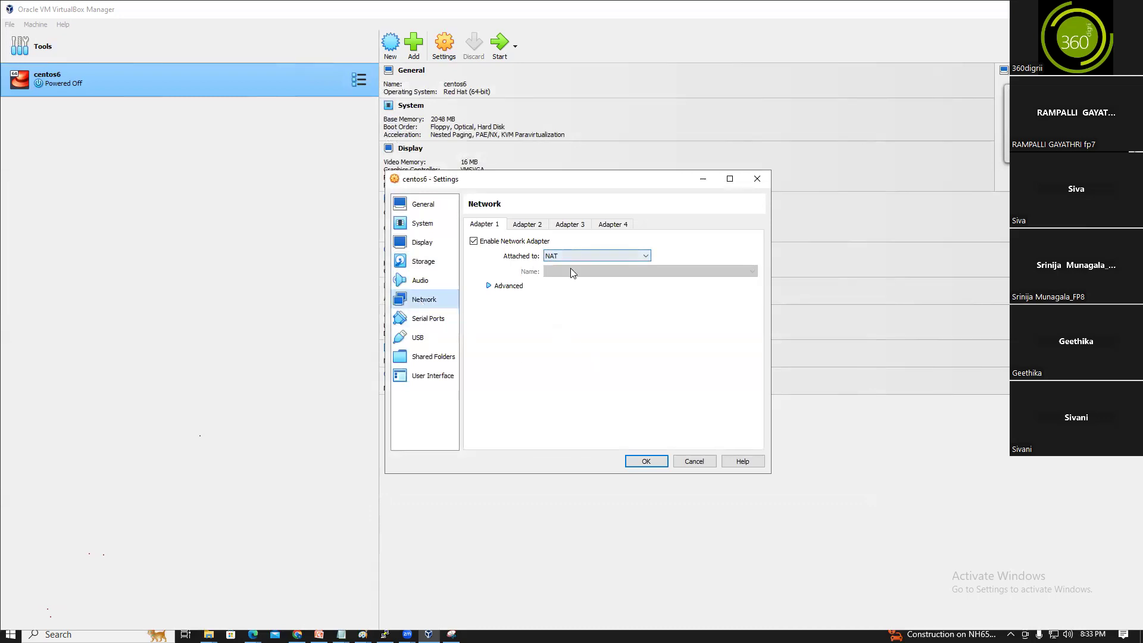
# Enable Adapter 2 attached as Bridged Adapter
pyautogui.click(528, 224)
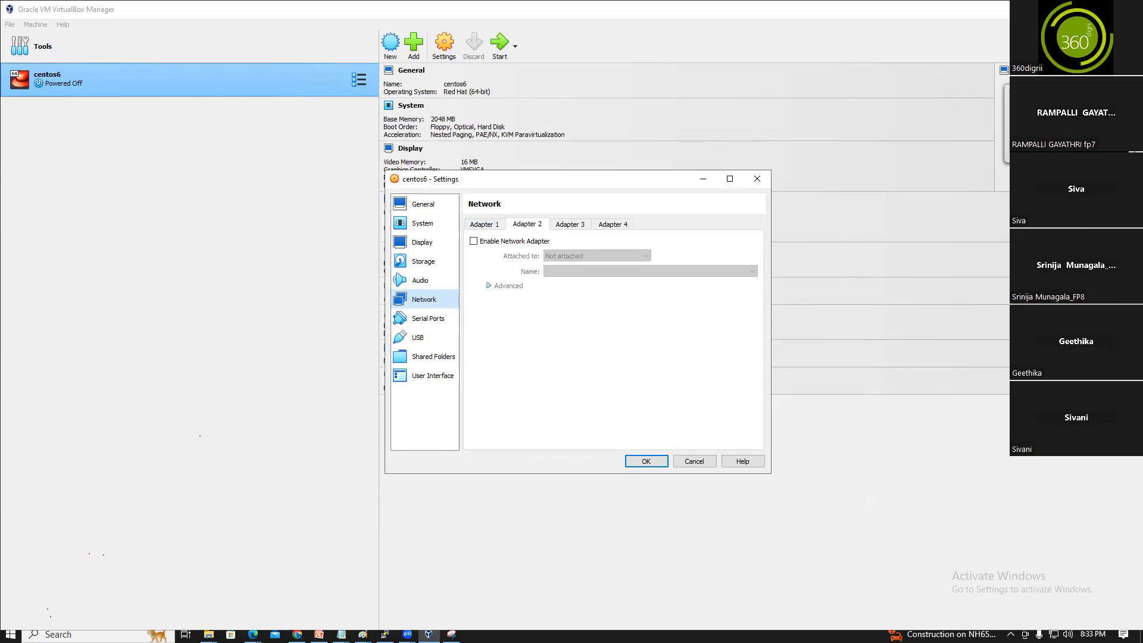
pyautogui.click(379, 626)
pyautogui.moveTo(363, 634)
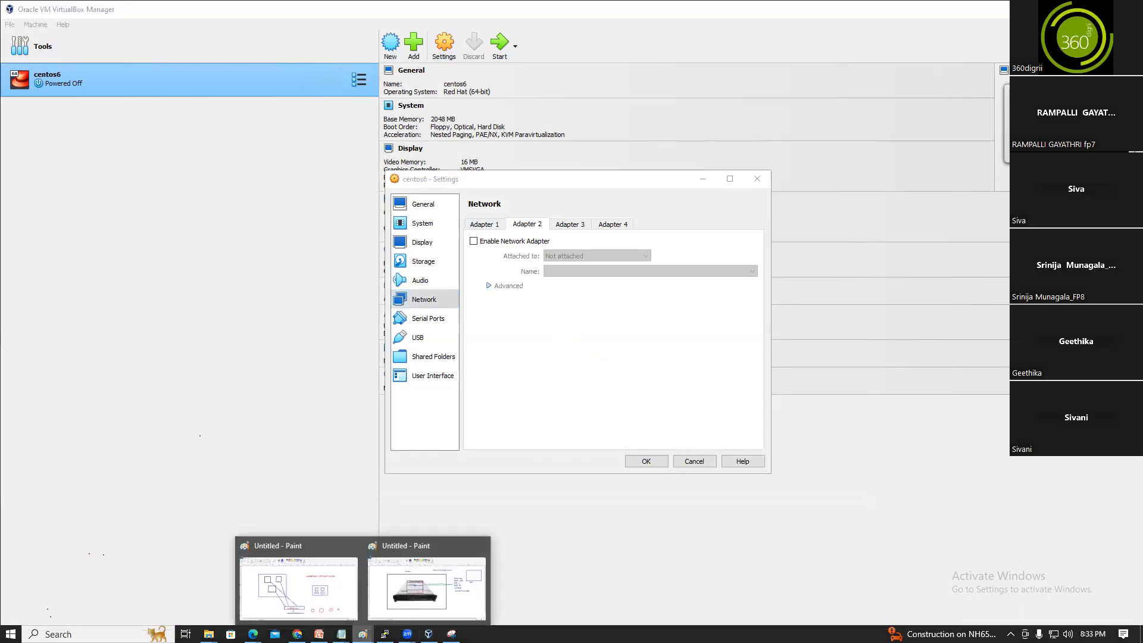
pyautogui.click(433, 583)
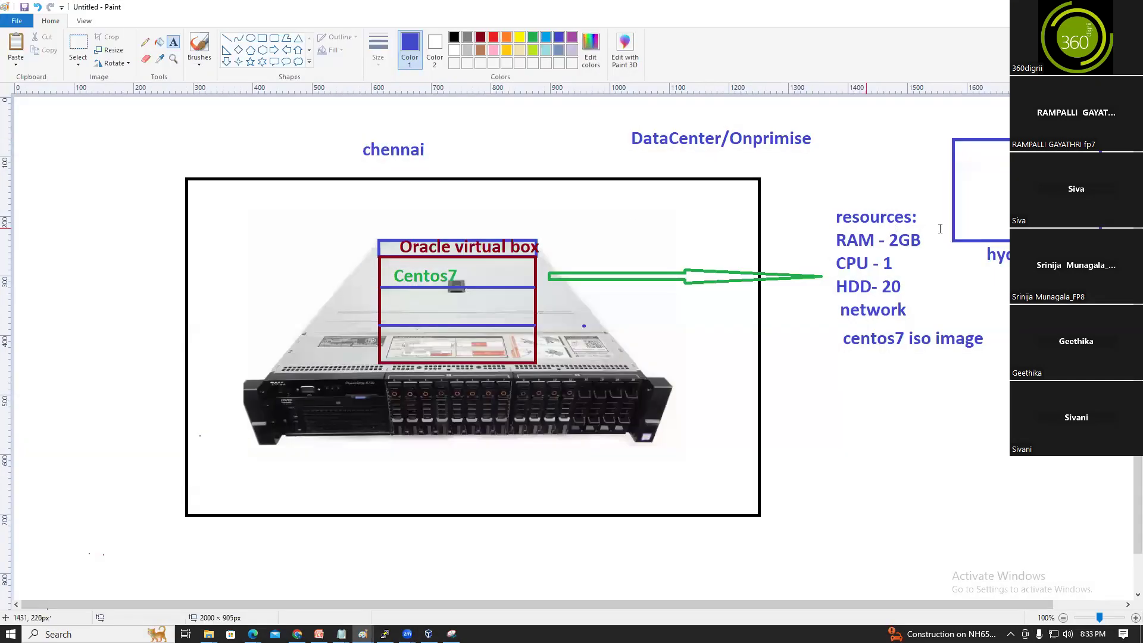
pyautogui.hotkey('alt', 'Tab')
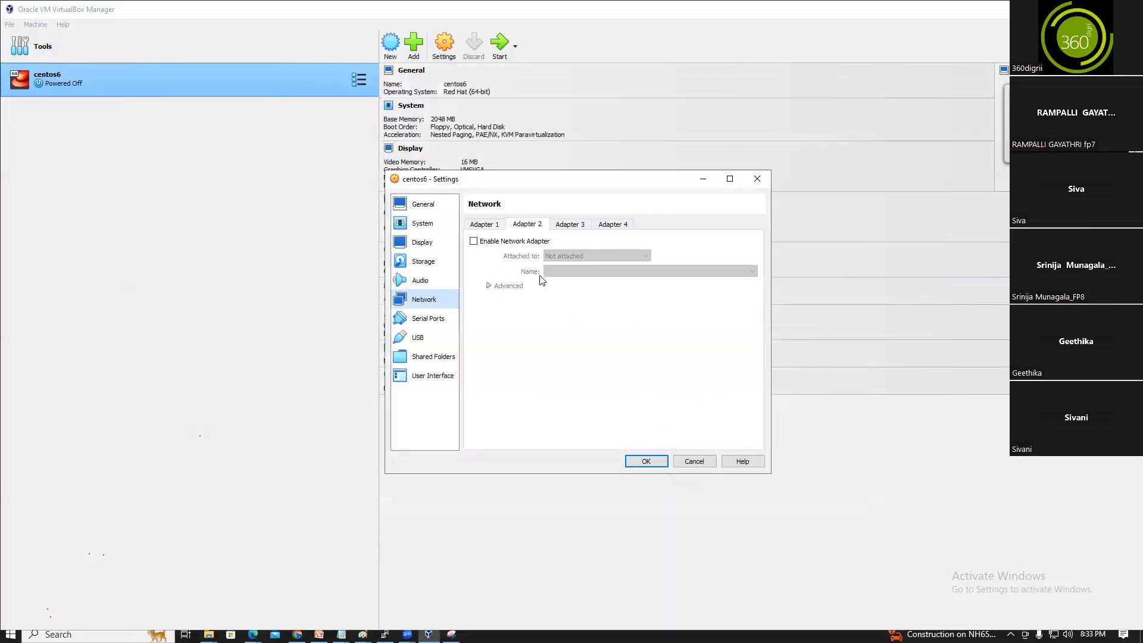
pyautogui.click(474, 241)
pyautogui.click(586, 258)
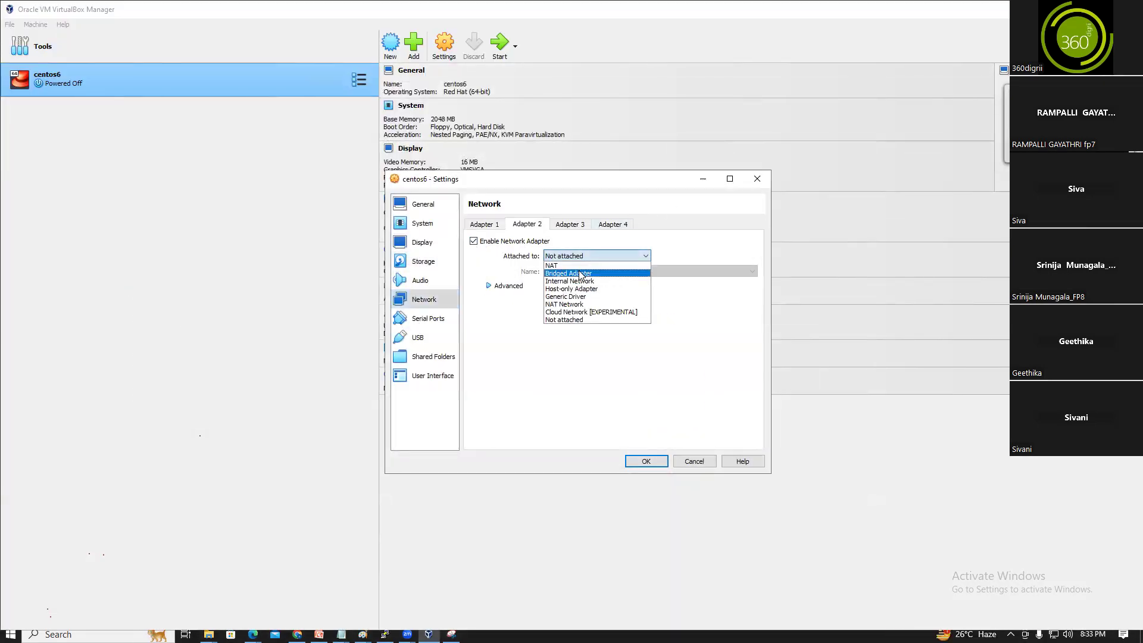
pyautogui.click(572, 274)
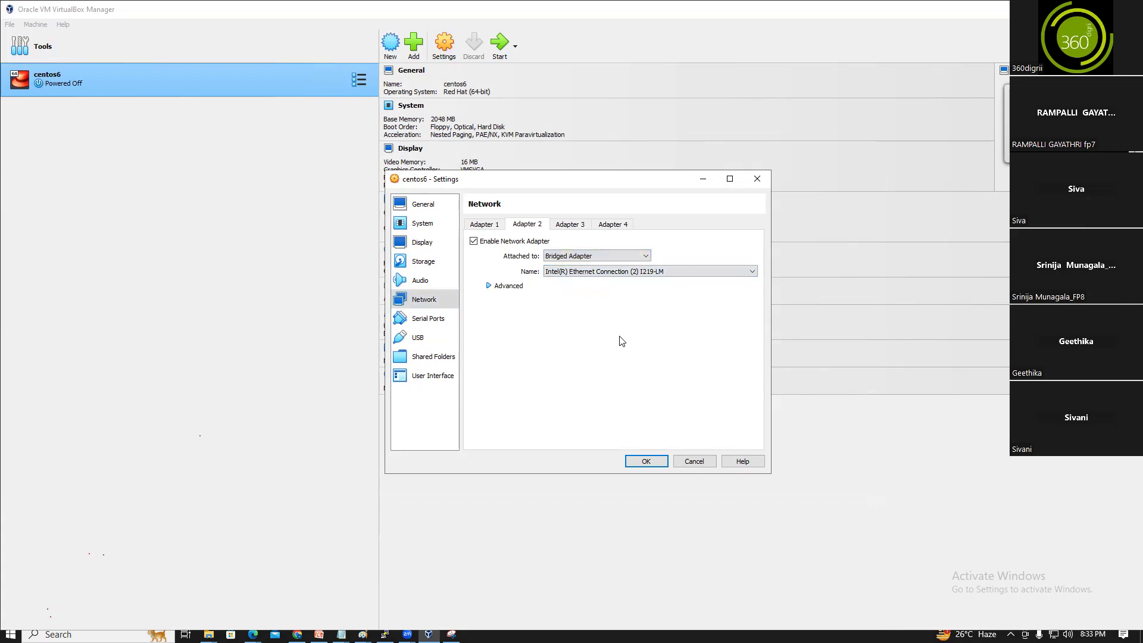
# Enable Adapter 3 attached as Host-only Adapter
pyautogui.click(571, 226)
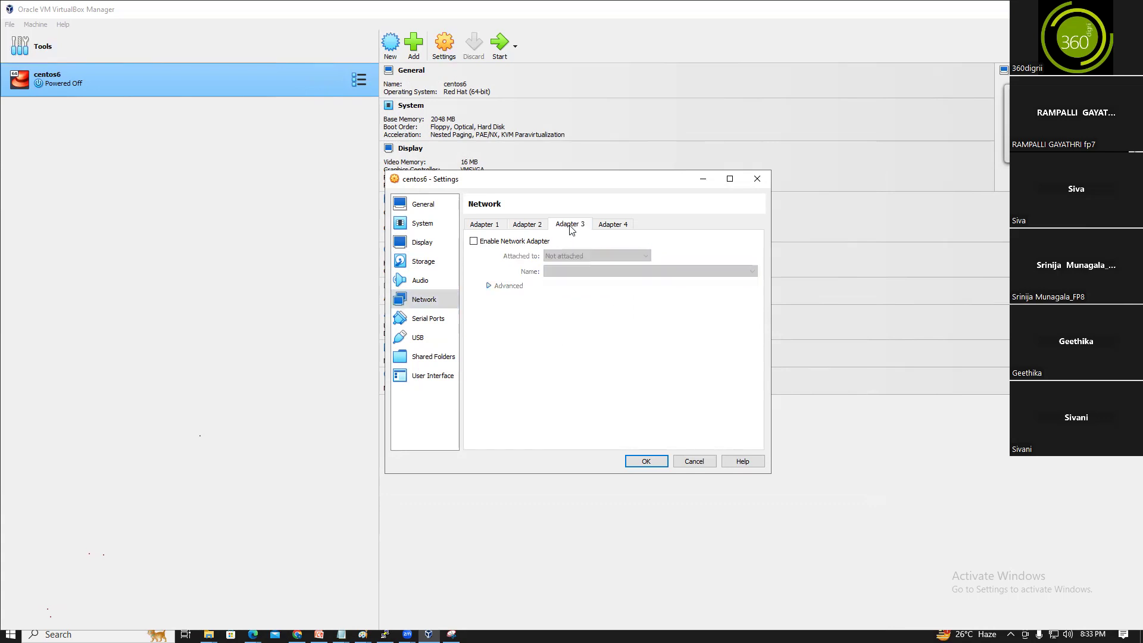
pyautogui.click(455, 245)
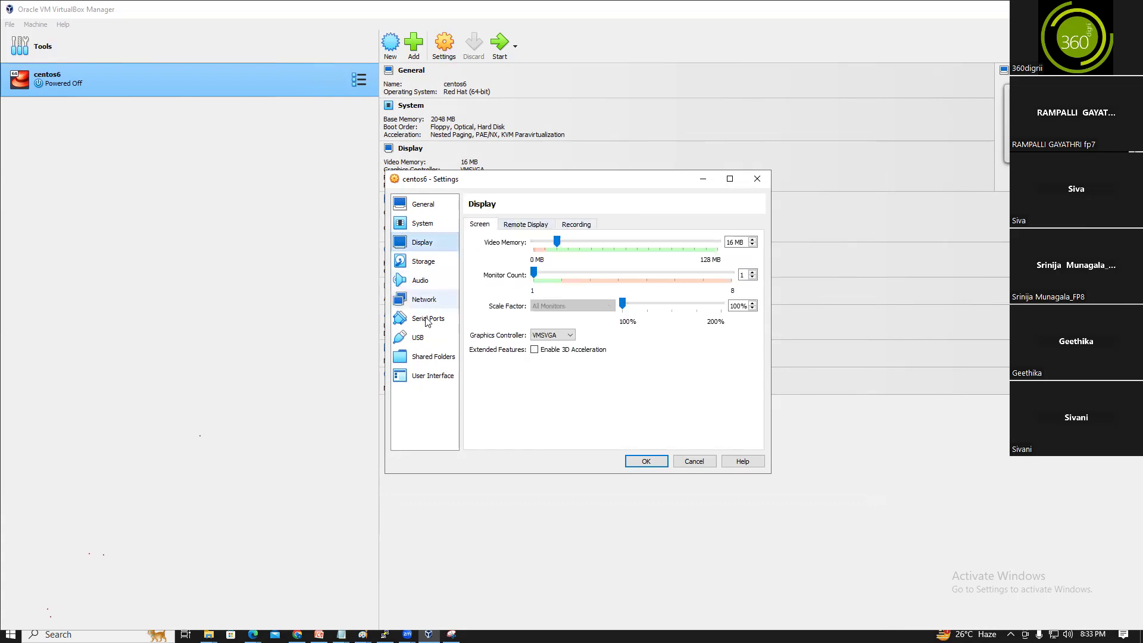
pyautogui.click(444, 299)
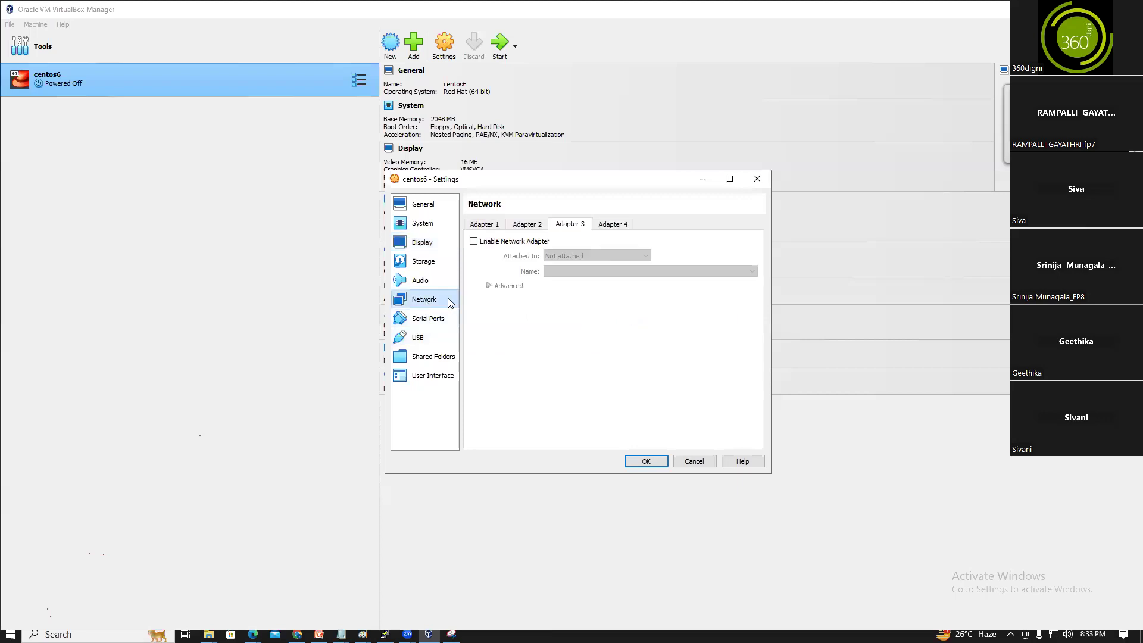
pyautogui.click(474, 241)
pyautogui.click(573, 256)
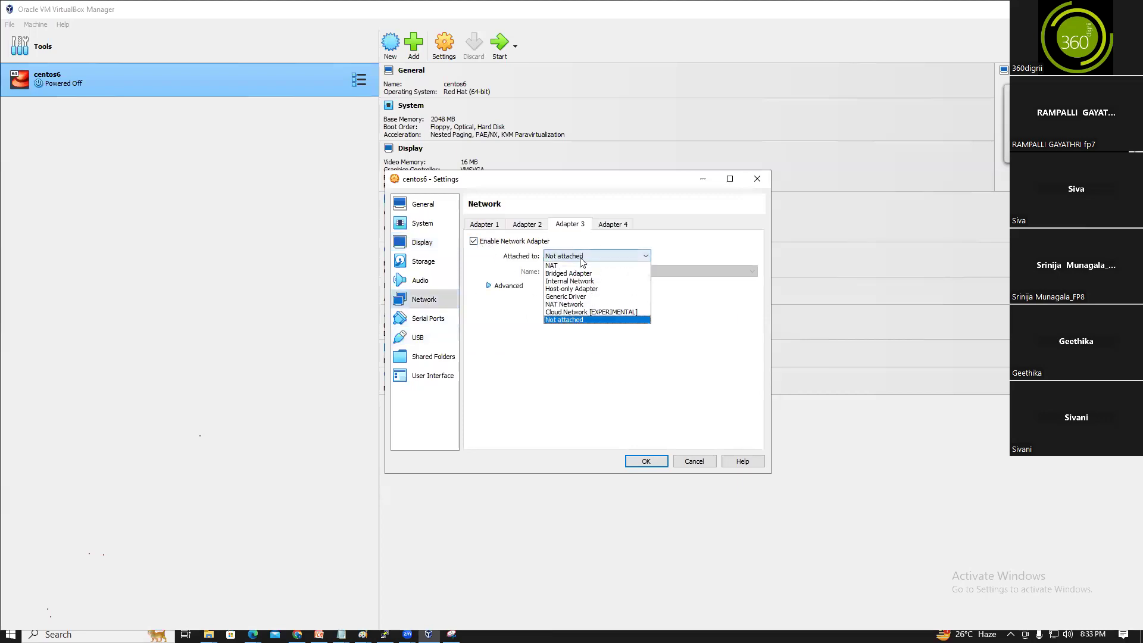
pyautogui.click(572, 289)
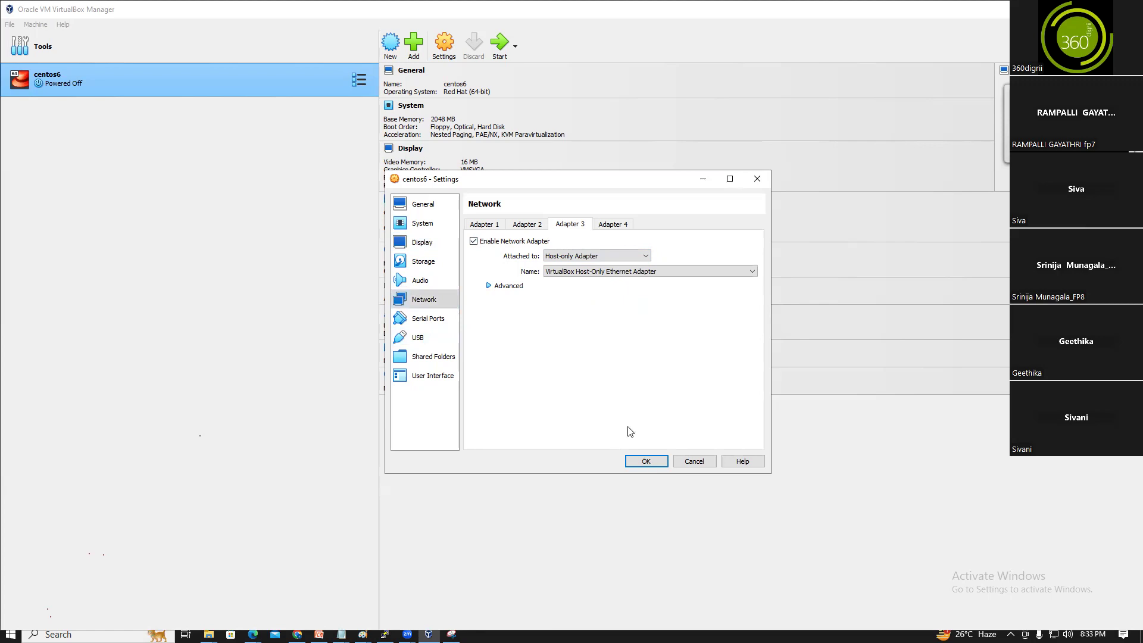
# Review all three adapters (NAT, bridged, host-only) and save the settings with OK
pyautogui.click(480, 228)
pyautogui.click(510, 229)
pyautogui.click(565, 228)
pyautogui.click(495, 228)
pyautogui.click(540, 228)
pyautogui.click(576, 227)
pyautogui.click(483, 225)
pyautogui.click(526, 224)
pyautogui.click(567, 224)
pyautogui.click(641, 463)
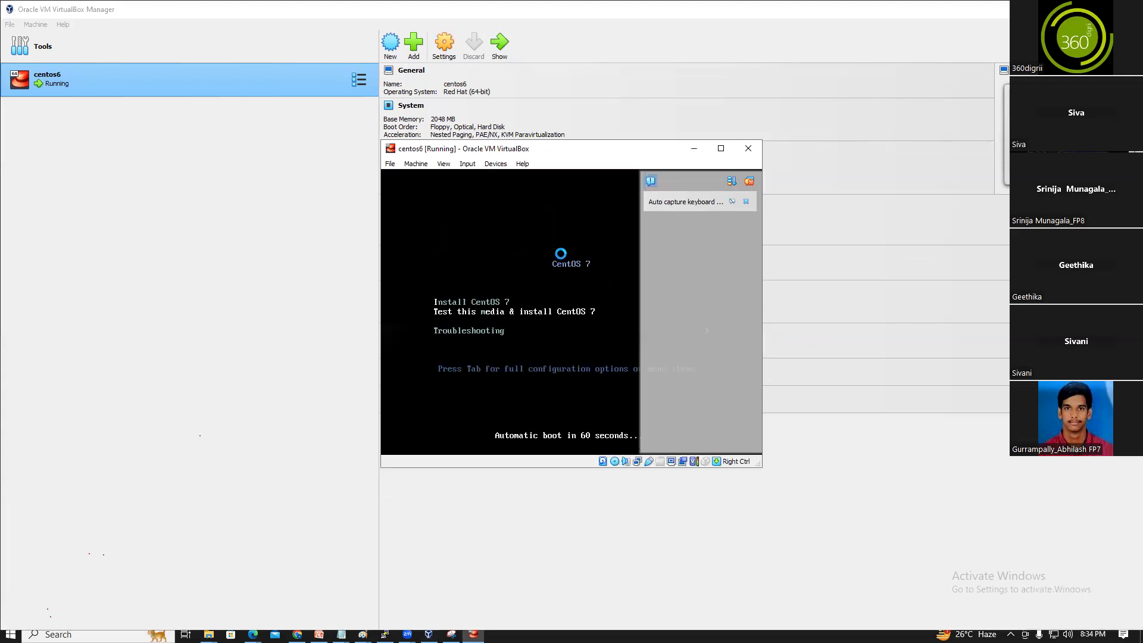
# Dismiss the keyboard notice, then boot the 'Test this media & install CentOS 7' menu entry
pyautogui.click(746, 201)
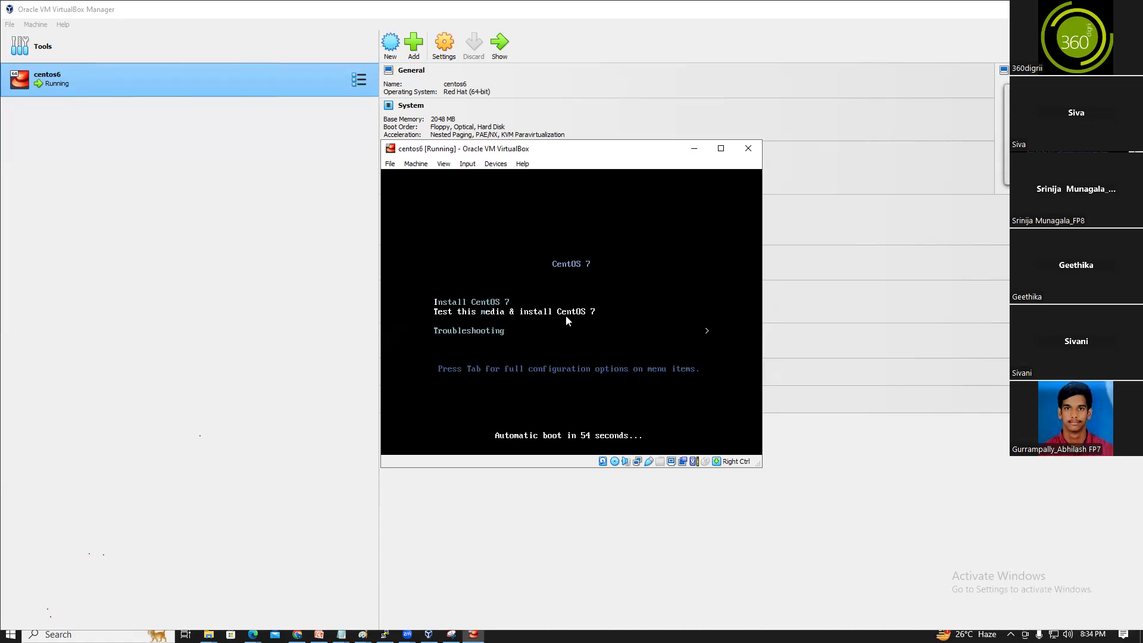
pyautogui.click(536, 323)
pyautogui.press('Up')
pyautogui.press('Down')
pyautogui.press('Down')
pyautogui.press('Up')
pyautogui.press('Up')
pyautogui.press('Down')
pyautogui.press('Down')
pyautogui.press('Up')
pyautogui.press('Up')
pyautogui.press('Down')
pyautogui.press('Down')
pyautogui.press('Up')
pyautogui.press('Up')
pyautogui.press('Down')
pyautogui.press('Down')
pyautogui.press('Up')
pyautogui.press('Up')
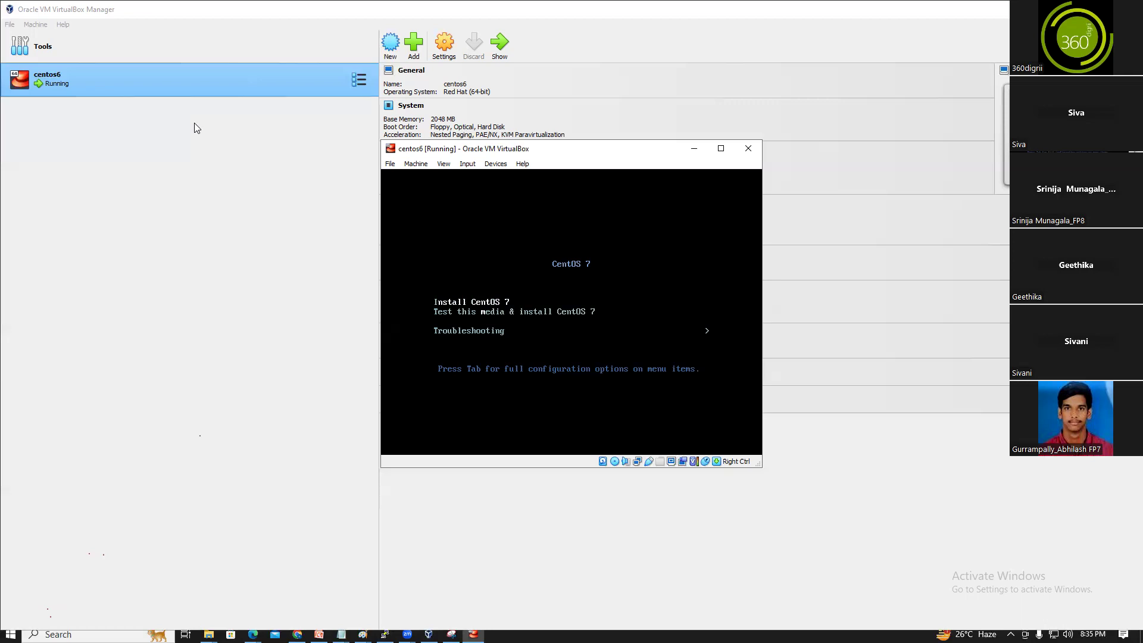
pyautogui.press('Return')
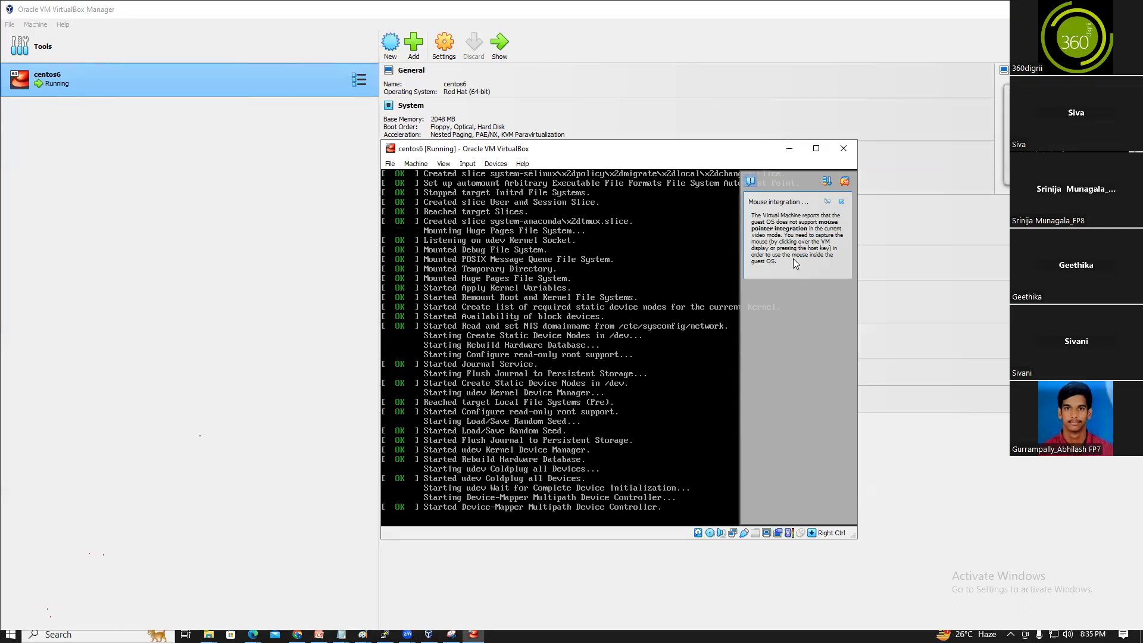
# Dismiss the mouse integration notice and let the VM reach the language welcome screen
pyautogui.click(842, 202)
pyautogui.click(804, 221)
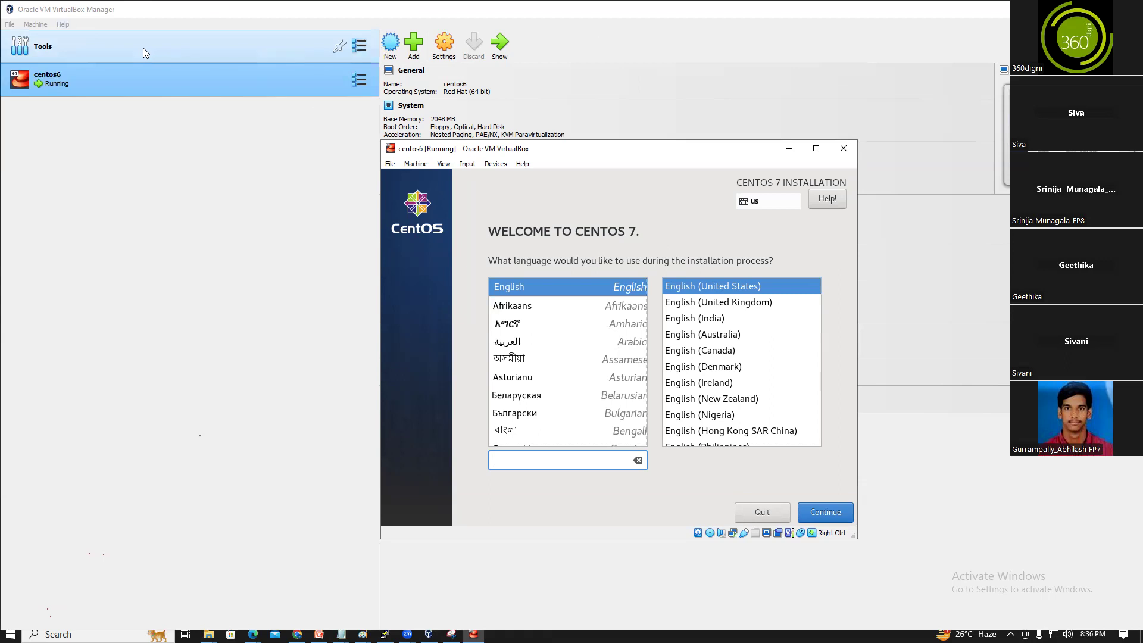
# Continue past the welcome screen with English (United States) as the install language
pyautogui.press('Tab')
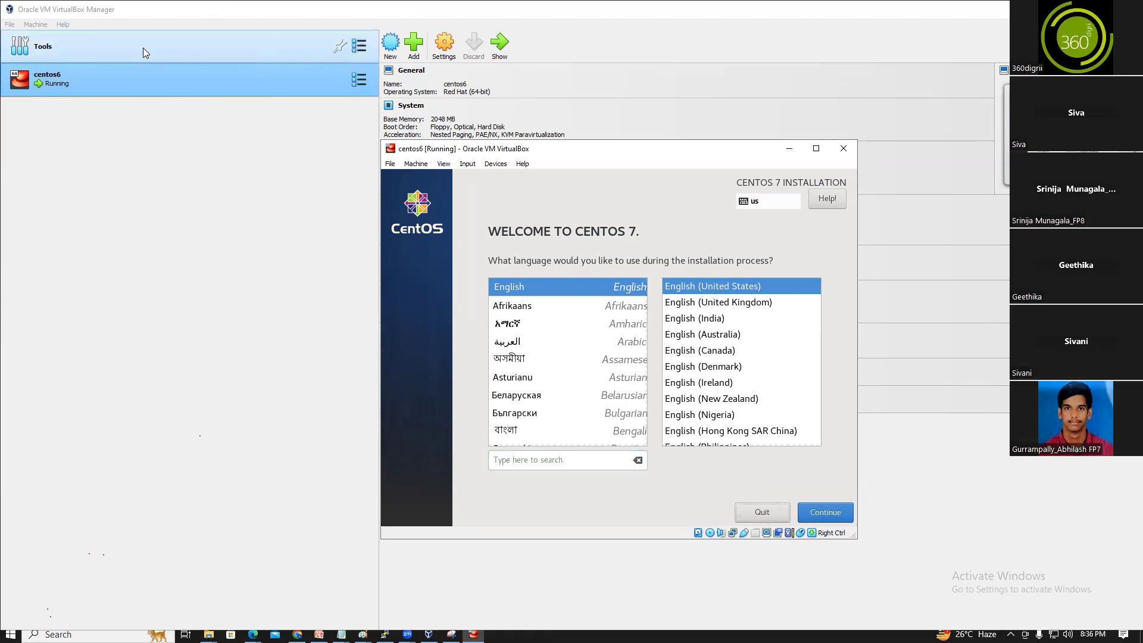
pyautogui.press('Tab')
pyautogui.press('Return')
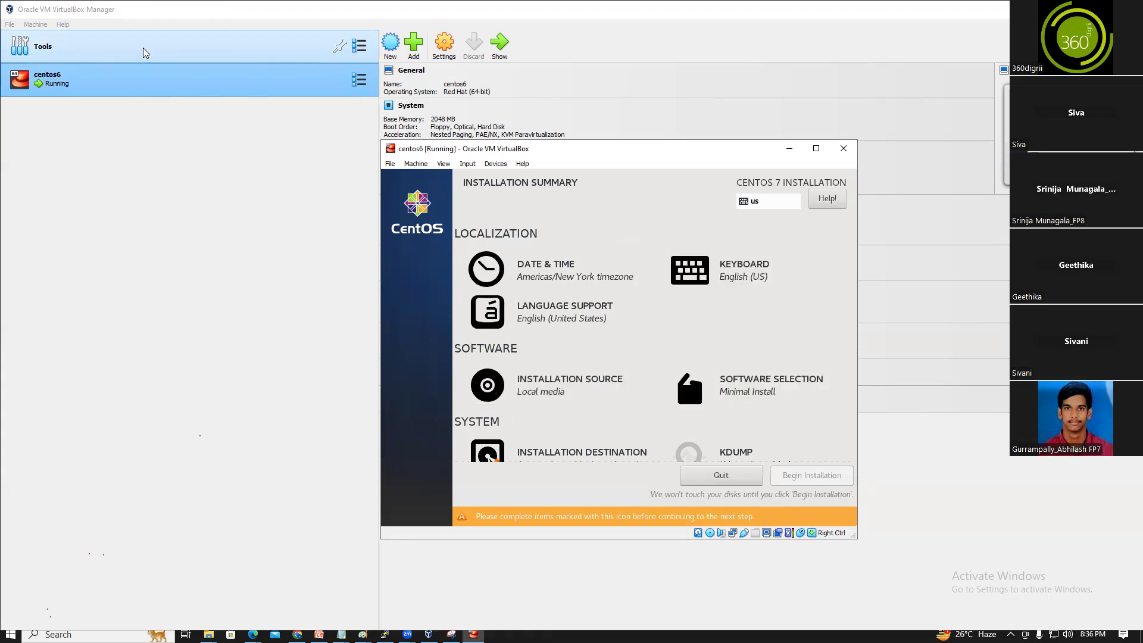
# Move focus through the Installation Summary items to Installation Destination
pyautogui.press('Down')
pyautogui.press('Down')
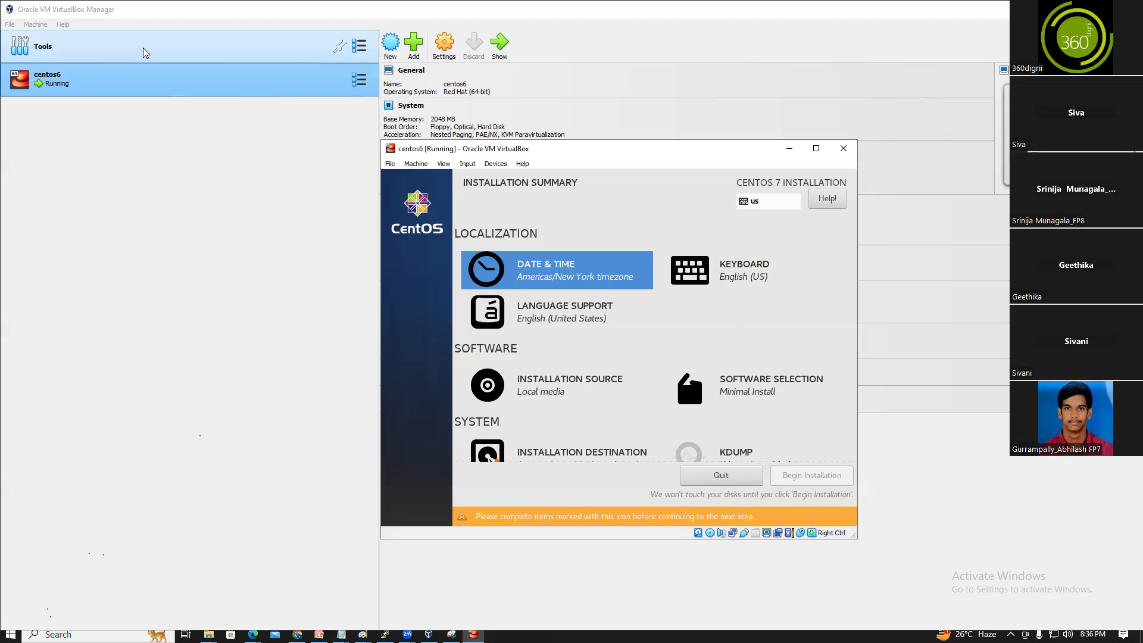
pyautogui.press('Down')
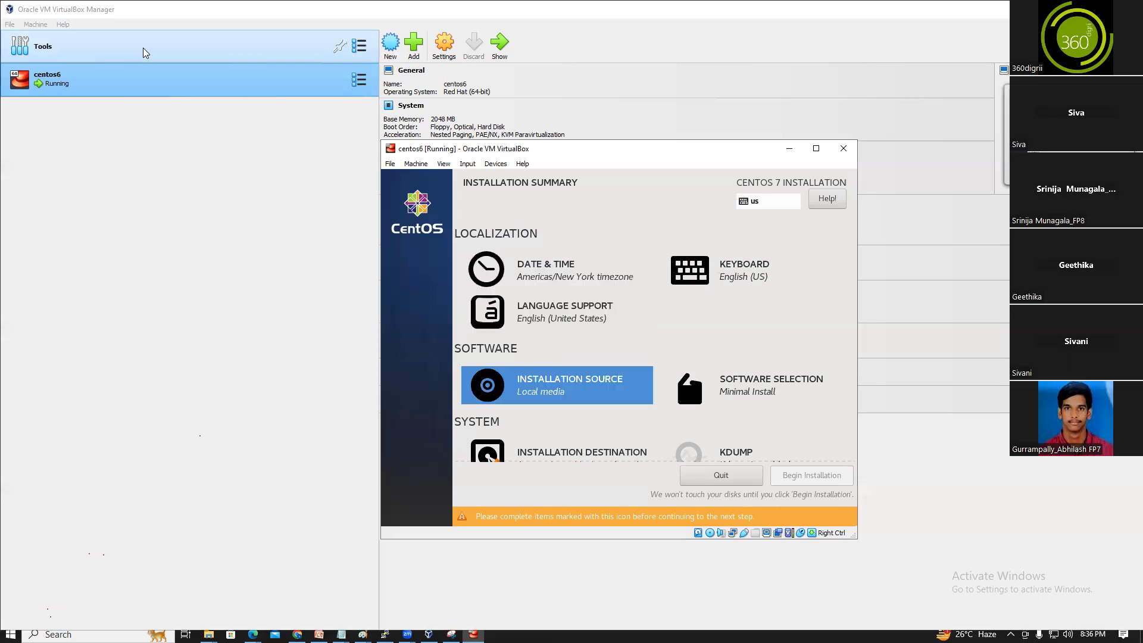
pyautogui.press('Right')
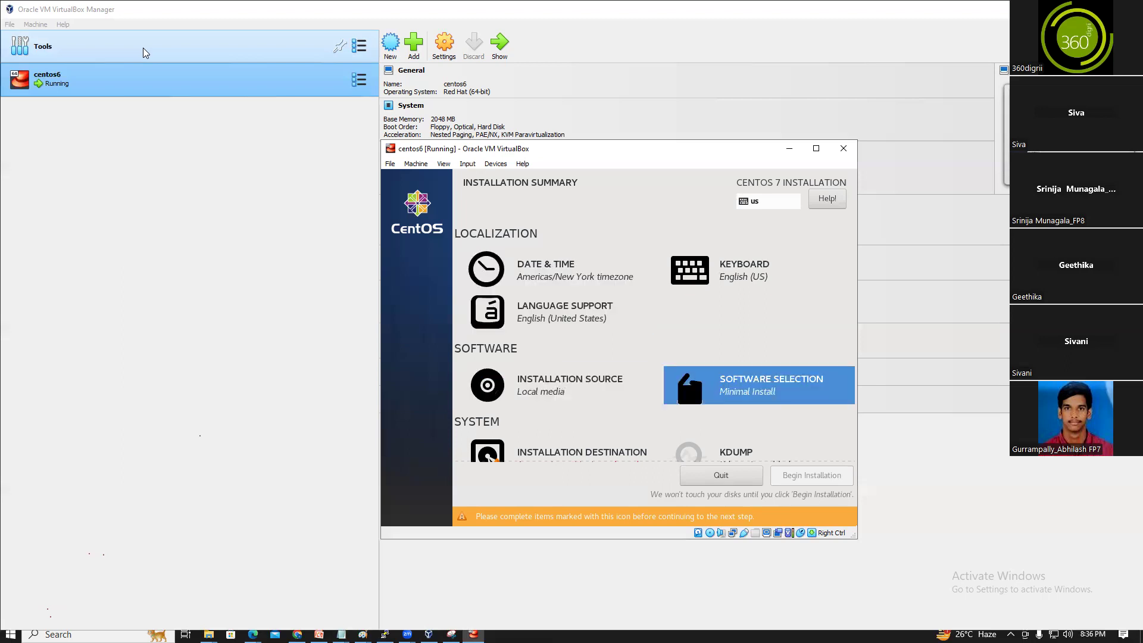
pyautogui.press('Down')
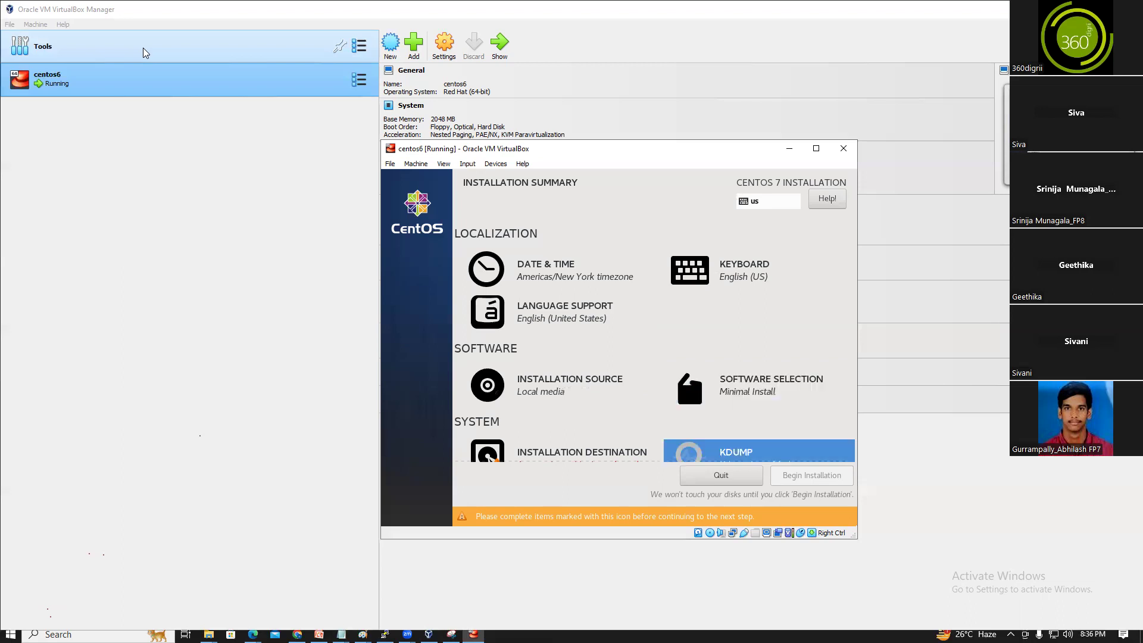
pyautogui.press('Left')
pyautogui.press('Down')
pyautogui.press('Down')
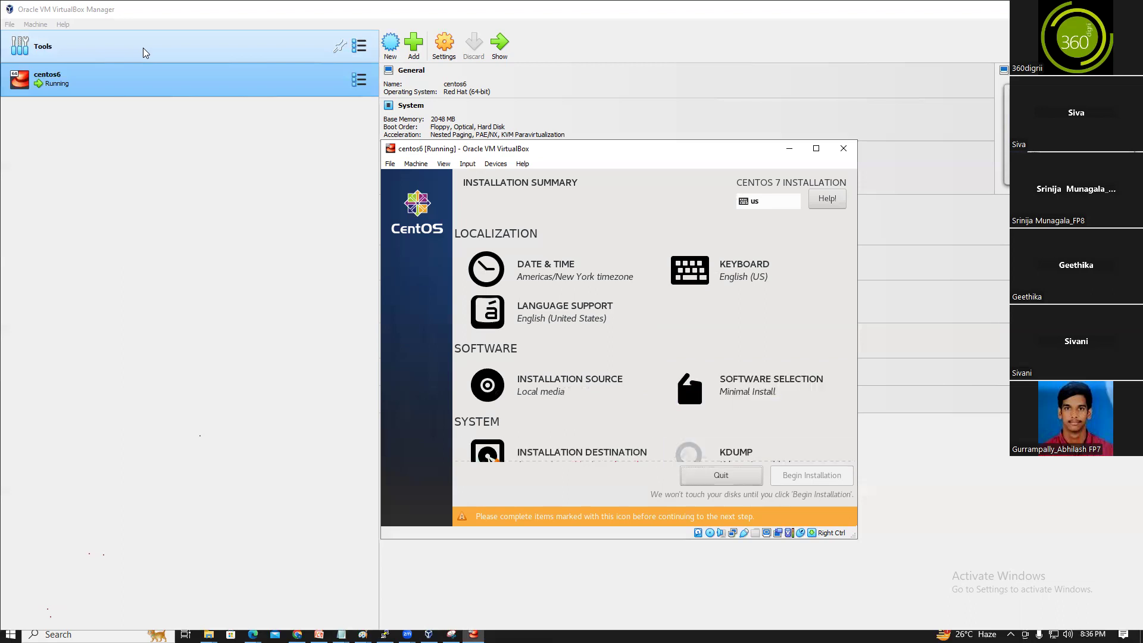
pyautogui.press('Up')
pyautogui.press('Up')
pyautogui.press('Down')
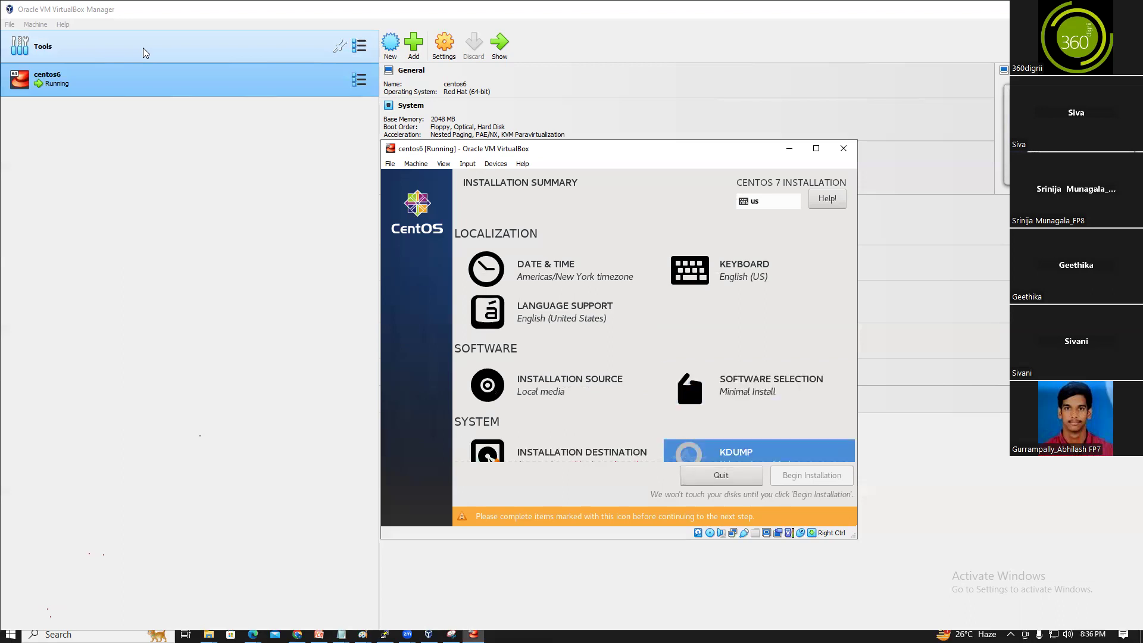
pyautogui.press('Left')
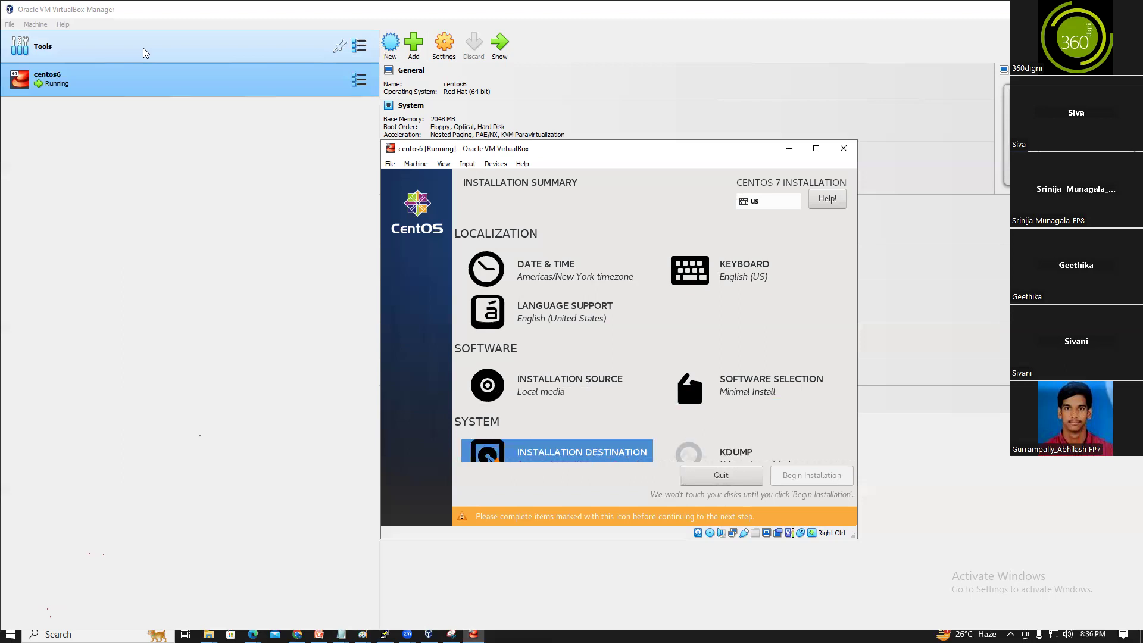
# Accept the 20 GiB ATA VBOX HARDDISK with automatic partitioning as the installation destination
pyautogui.press('Return')
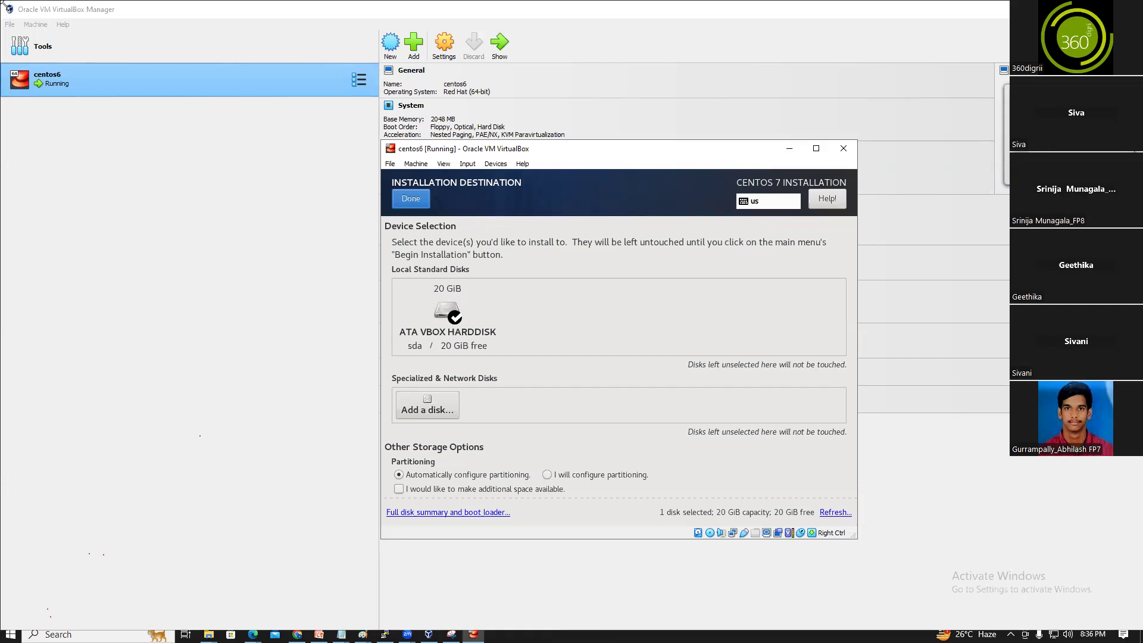
pyautogui.press('Tab')
pyautogui.press('Tab')
pyautogui.press('Tab')
pyautogui.press('Tab')
pyautogui.press('Tab')
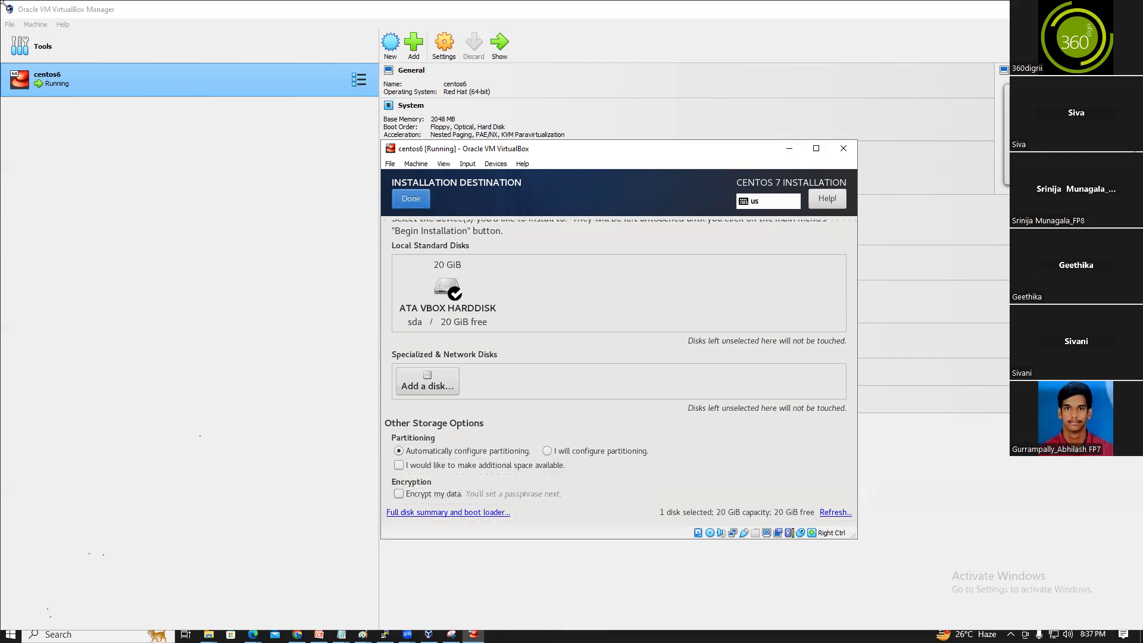
pyautogui.hotkey('alt', 'd')
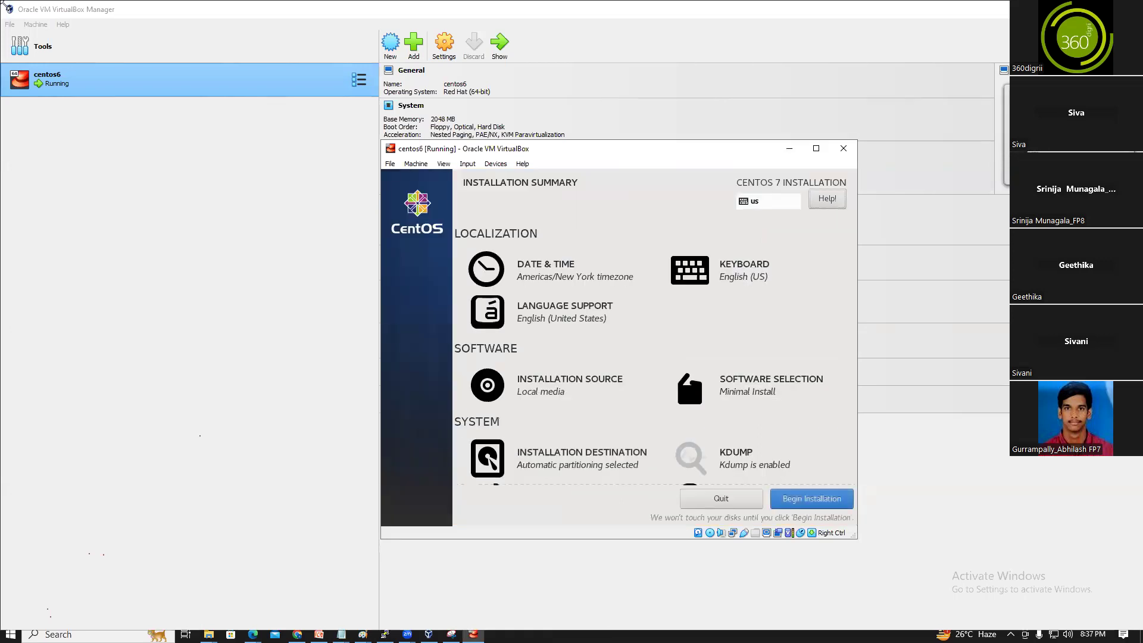
pyautogui.press('Tab')
pyautogui.press('Tab')
pyautogui.press('Tab')
pyautogui.press('Tab')
pyautogui.press('Tab')
pyautogui.press('Tab')
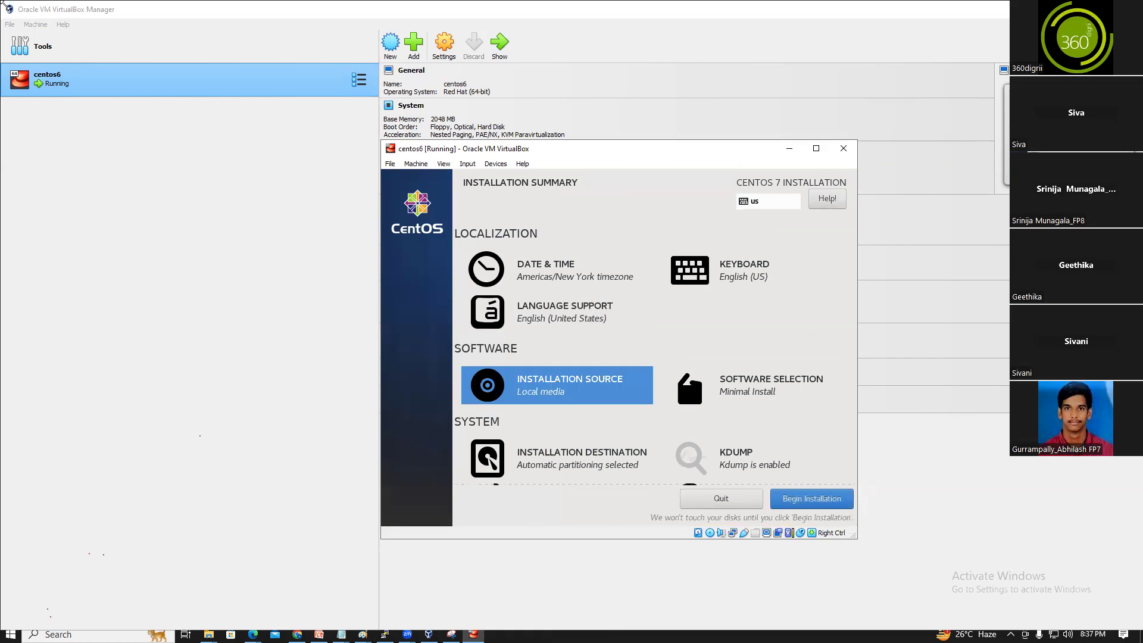
pyautogui.press('Tab')
pyautogui.press('Tab')
pyautogui.press('Tab')
pyautogui.press('Tab')
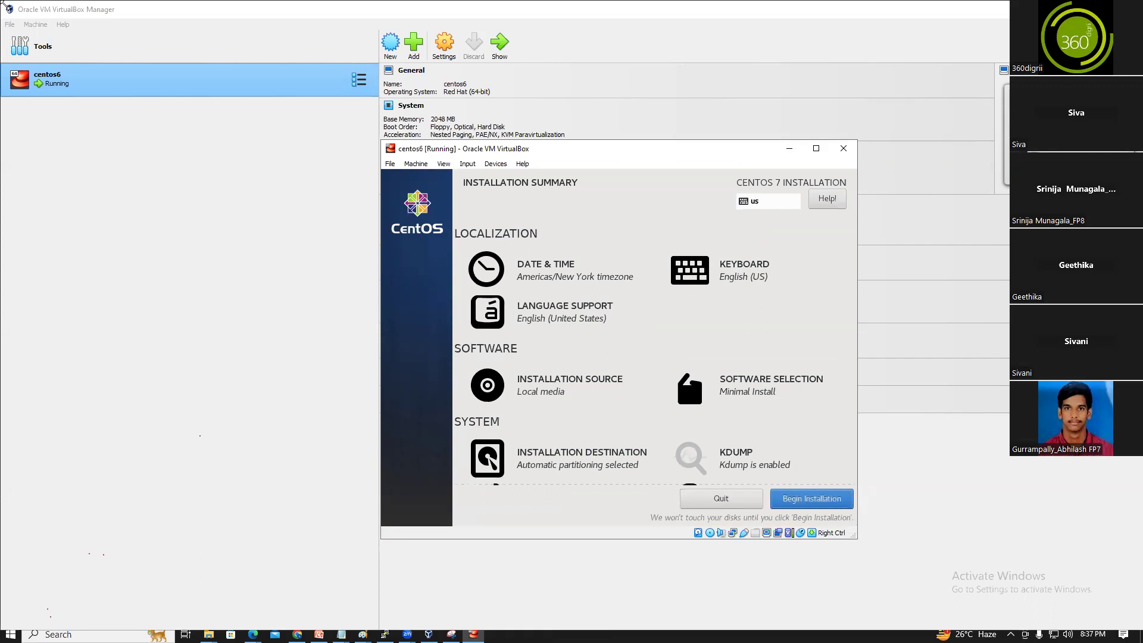
# Begin the CentOS 7 installation and move focus to ROOT PASSWORD
pyautogui.press('Return')
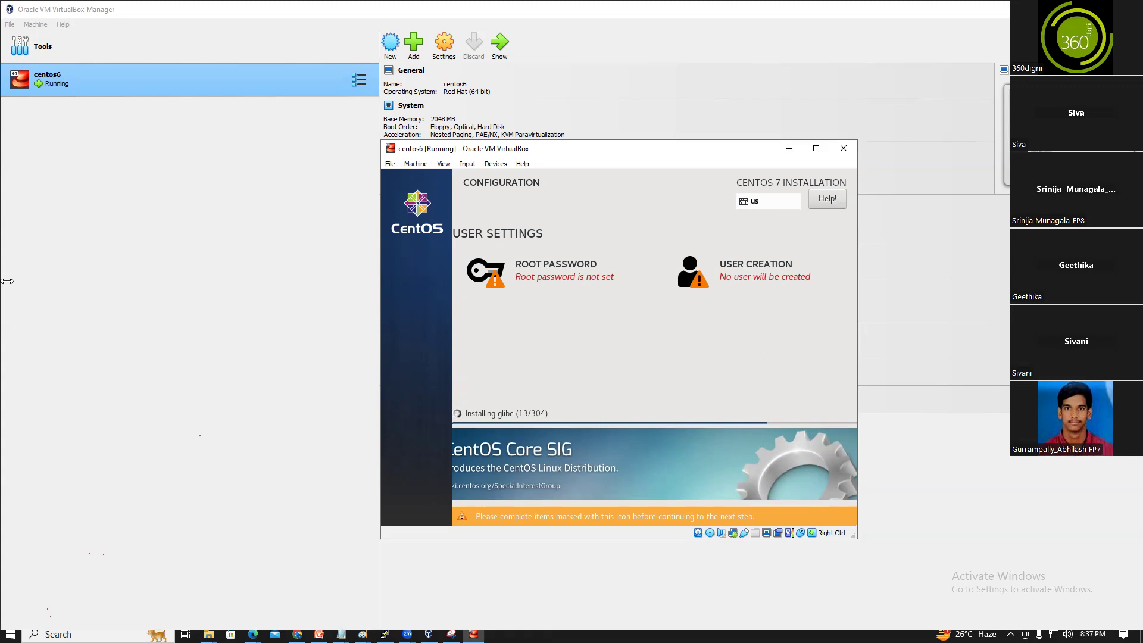
pyautogui.press('Tab')
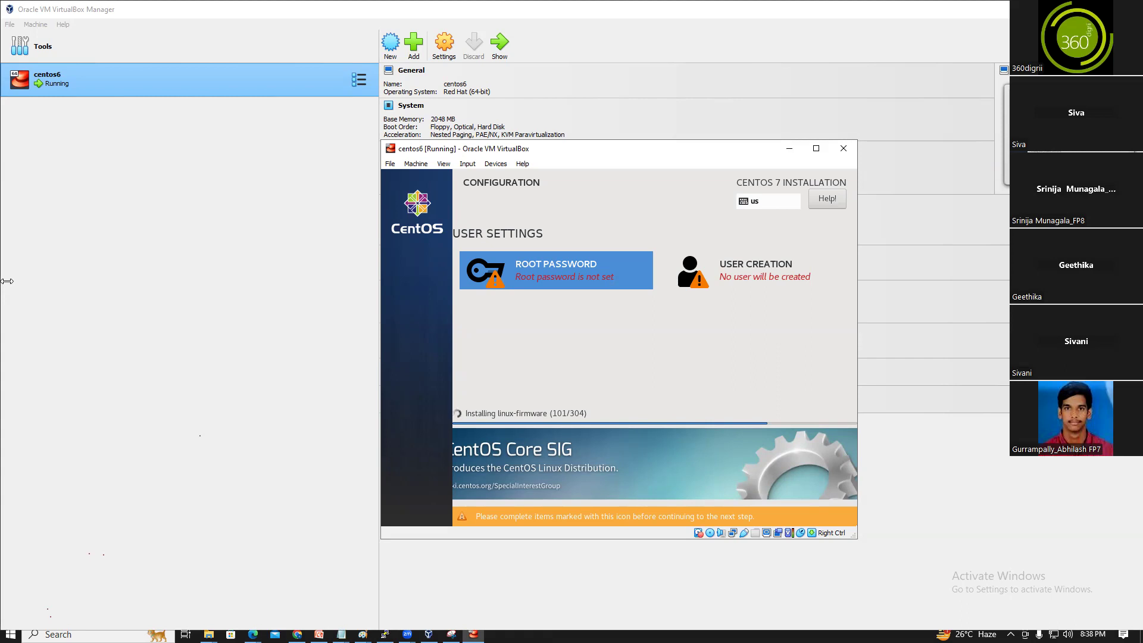
# Enter and confirm the root password, accepting it despite the weak-password warning
pyautogui.press('Return')
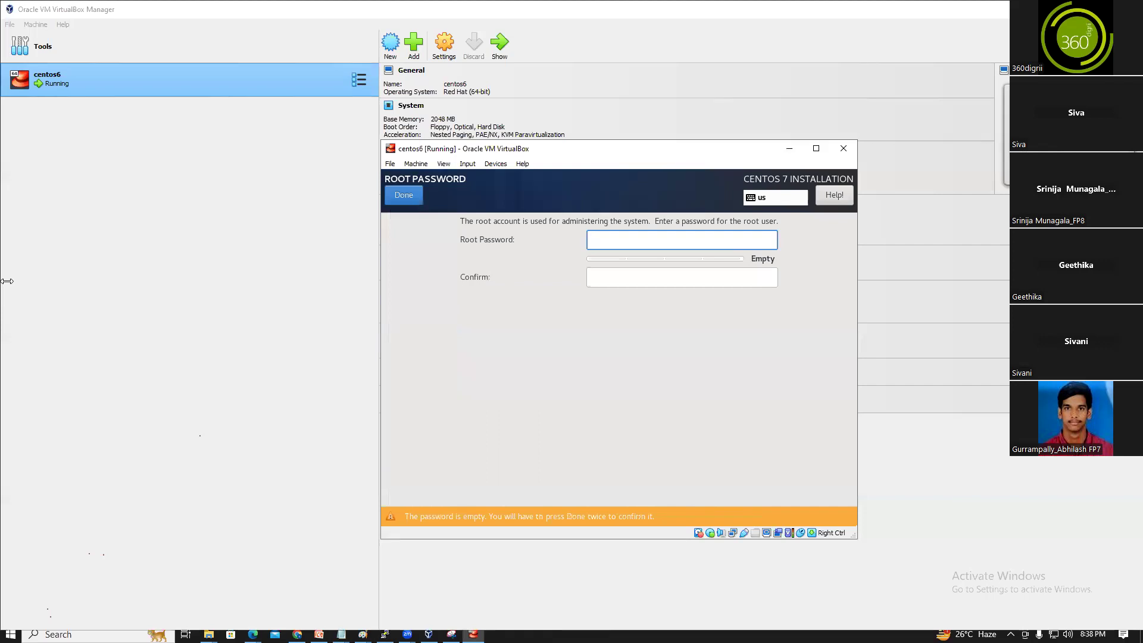
pyautogui.write('redhat')
pyautogui.press('Tab')
pyautogui.write('redhat')
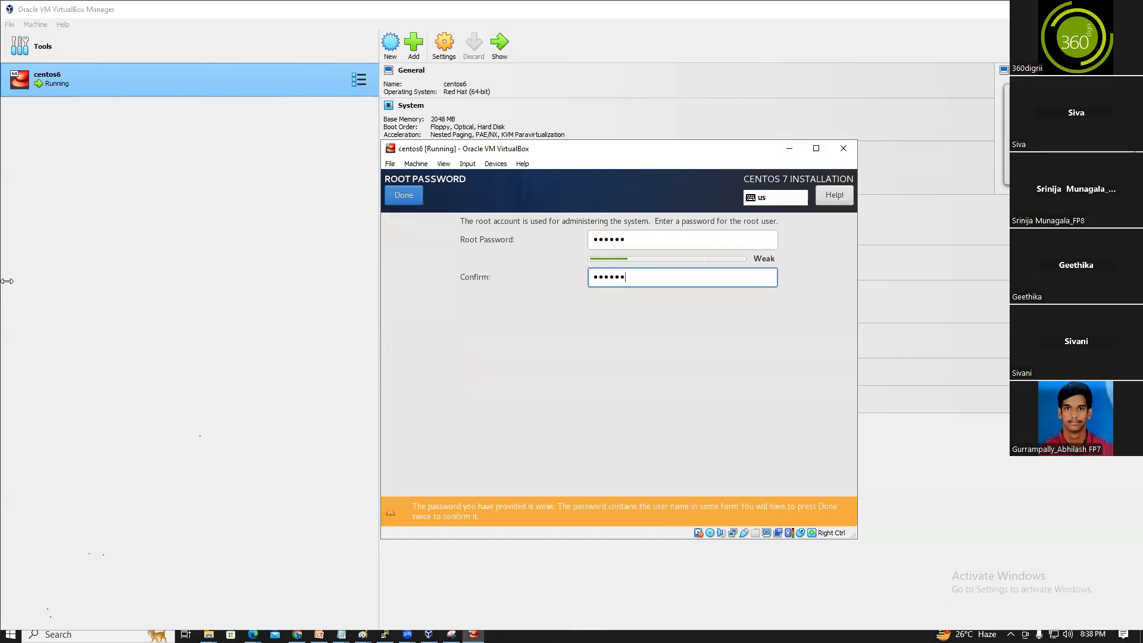
pyautogui.press('Tab')
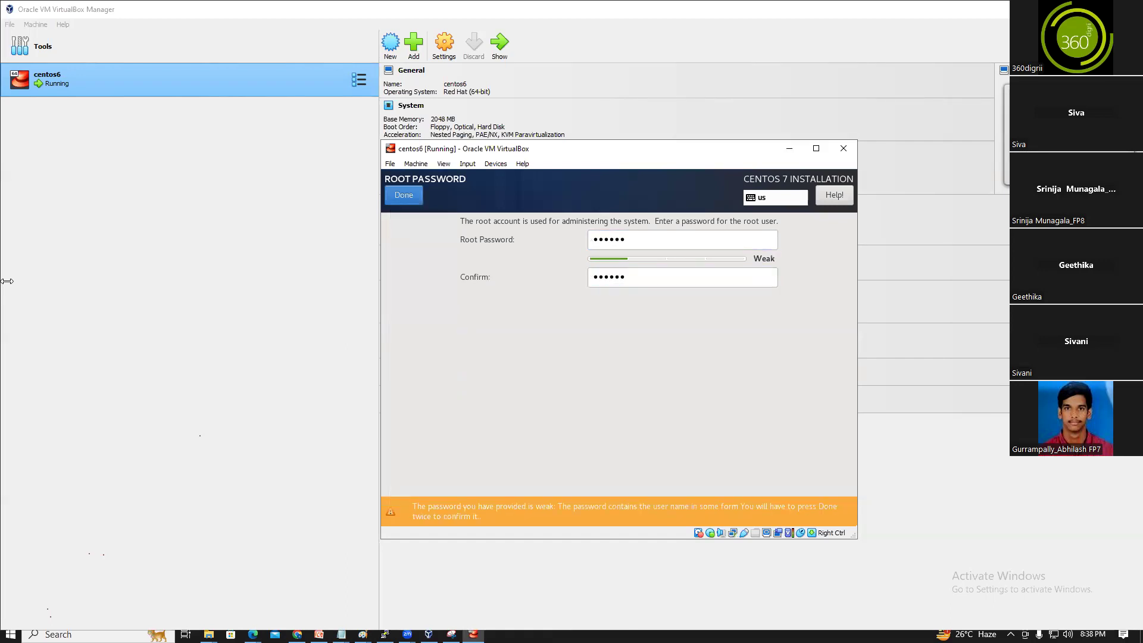
pyautogui.press('Return')
pyautogui.press('Tab')
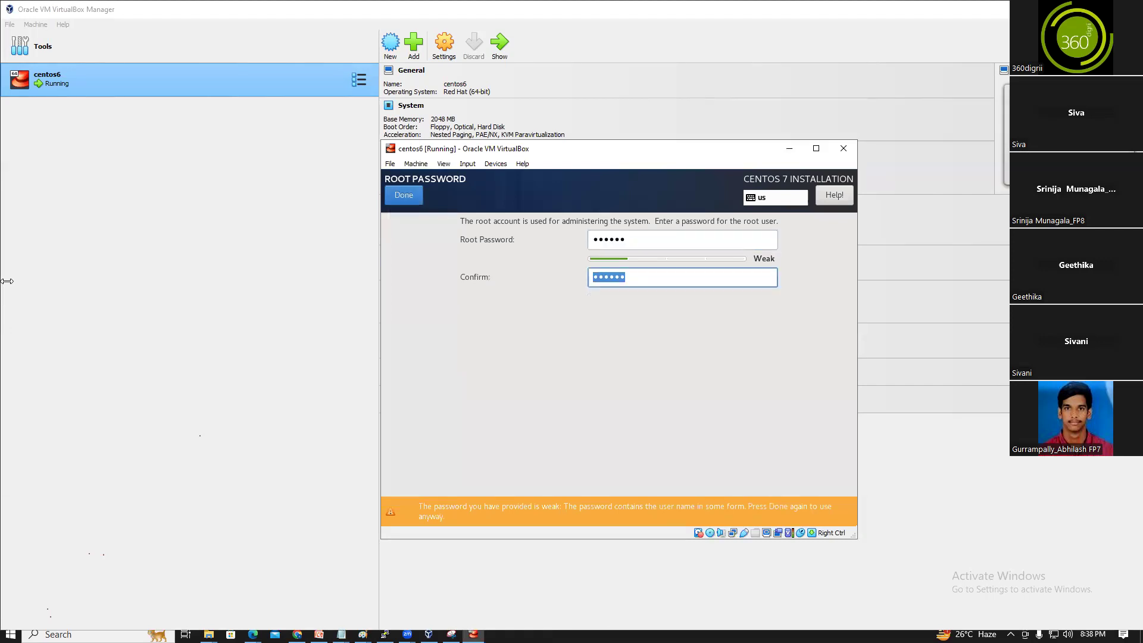
pyautogui.press('Tab')
pyautogui.press('Tab')
pyautogui.press('Tab')
pyautogui.press('Tab')
pyautogui.press('Tab')
pyautogui.press('Return')
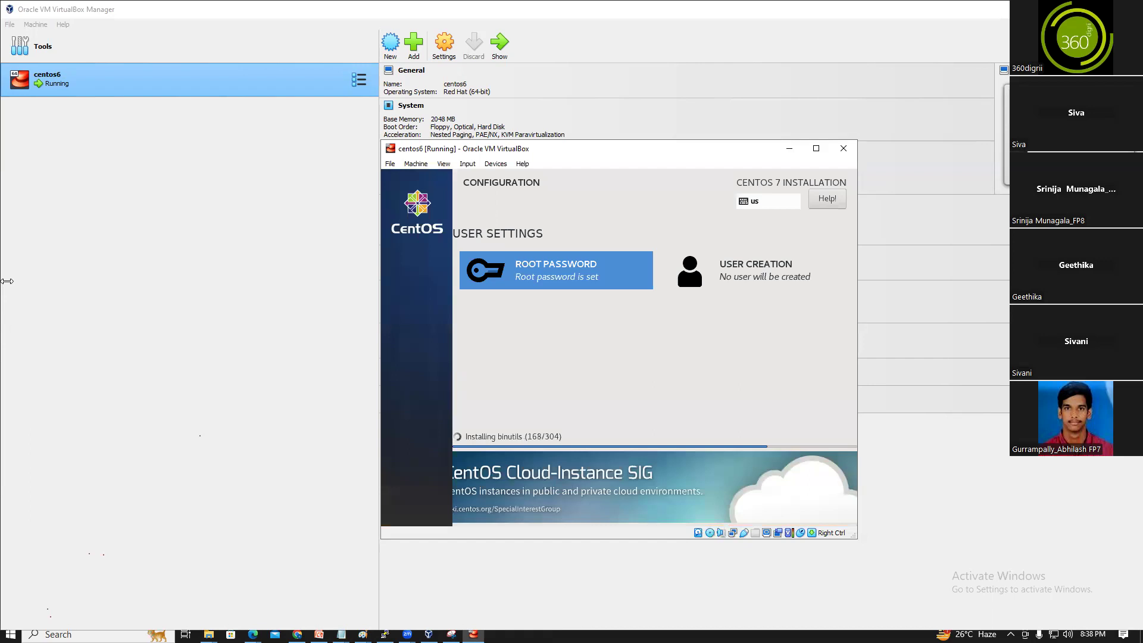
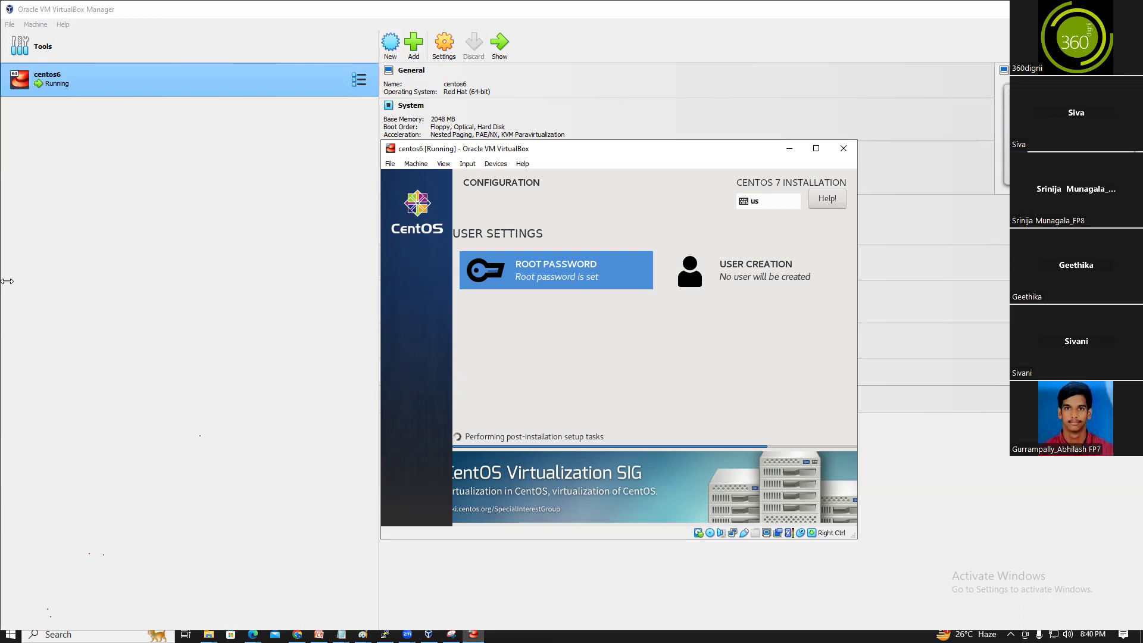
# Release the CentOS VM's input and switch to the Downloads search results Explorer window
pyautogui.press('ctrl')
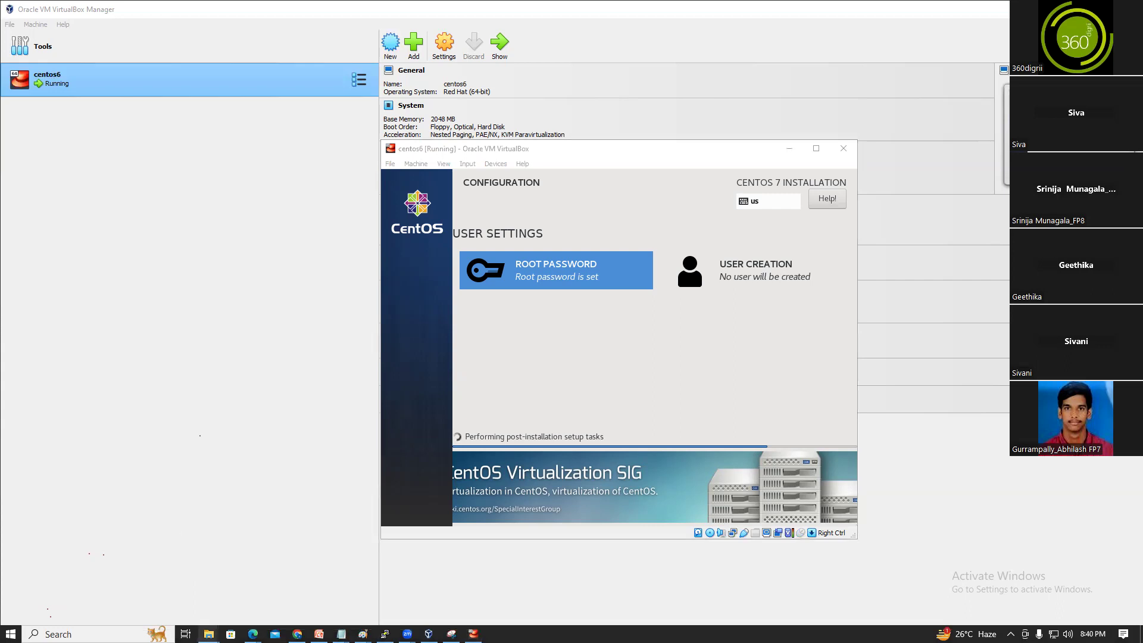
pyautogui.moveTo(205, 633)
pyautogui.click(167, 598)
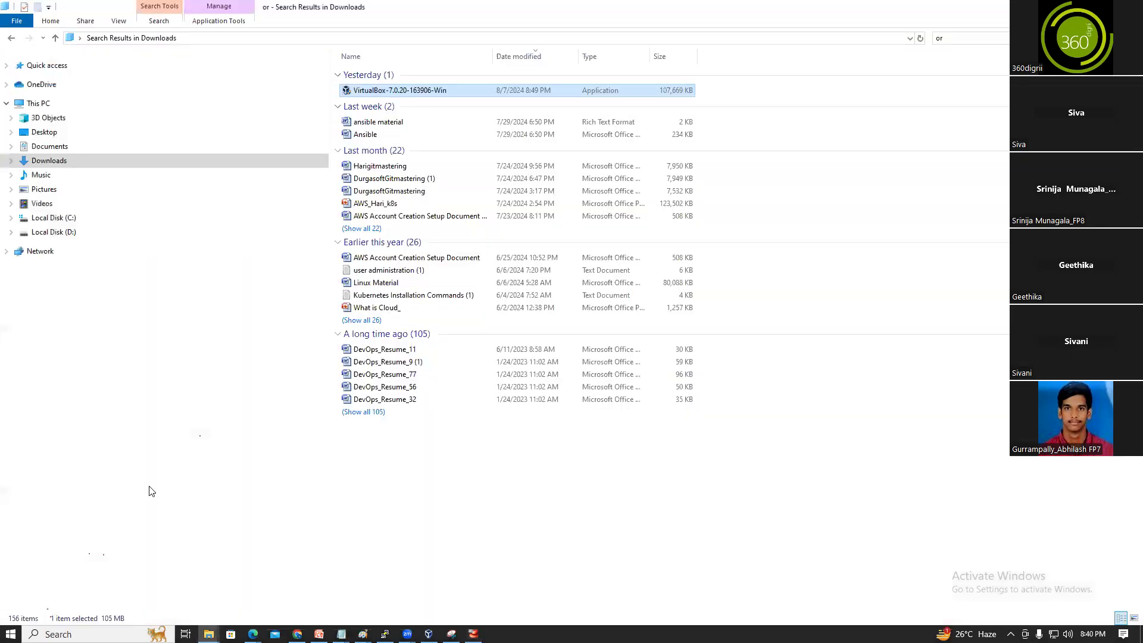
# Expand Local Disk (C:) and briefly view its Properties before closing them
pyautogui.click(60, 218)
pyautogui.click(11, 218)
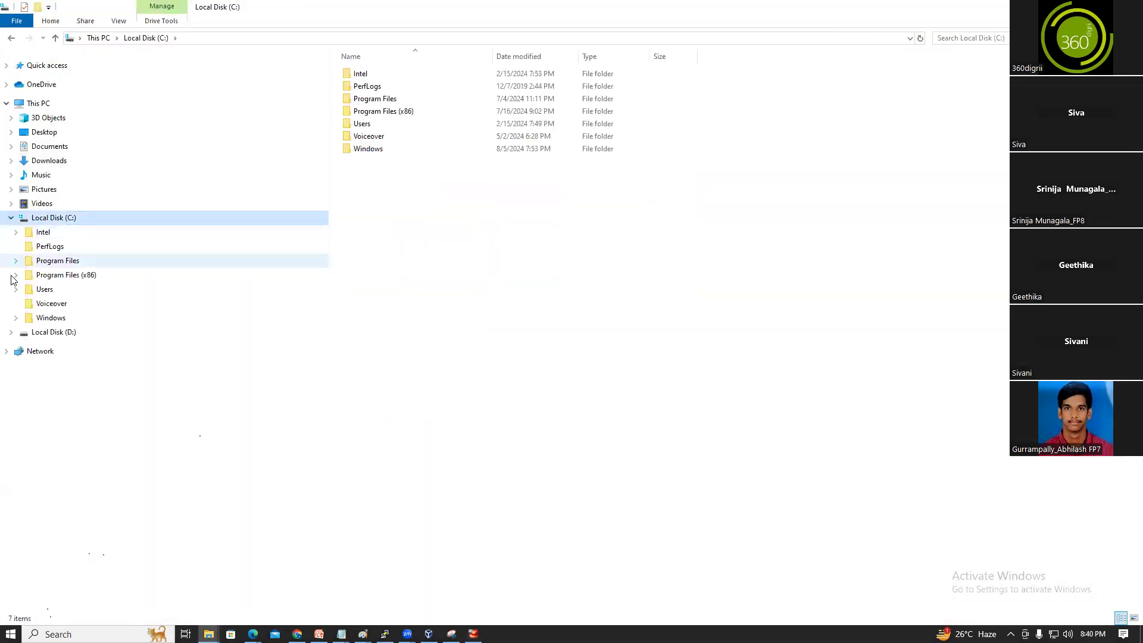
pyautogui.rightClick(54, 218)
pyautogui.click(104, 492)
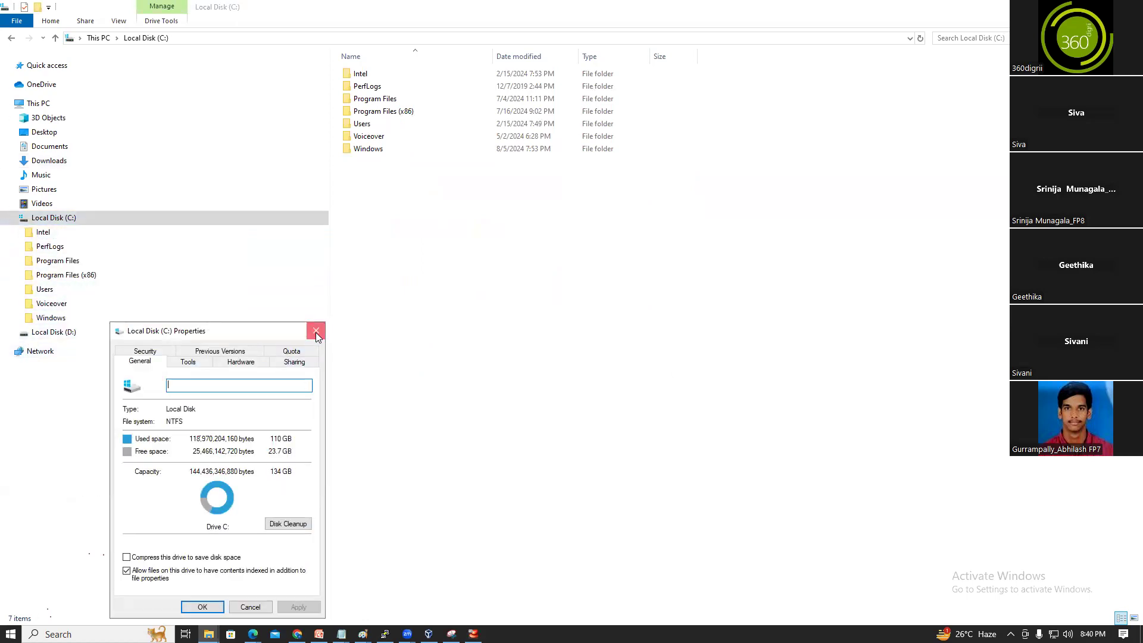
pyautogui.click(315, 332)
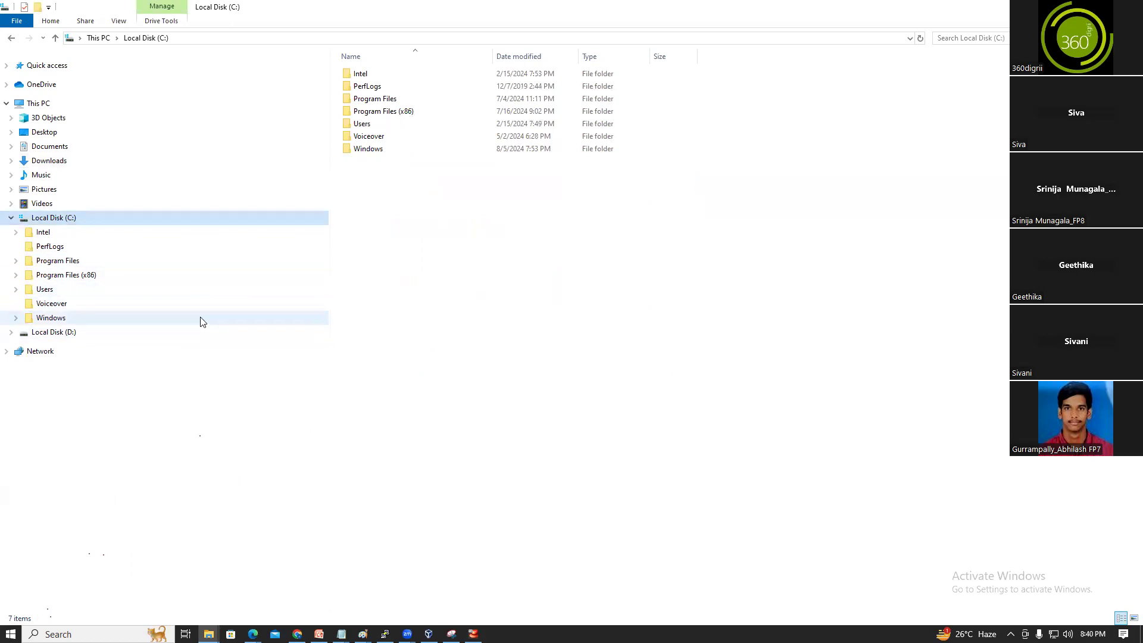
# Open a new maximised Explorer window and open This PC's Properties to see its specifications
pyautogui.press('super+e')
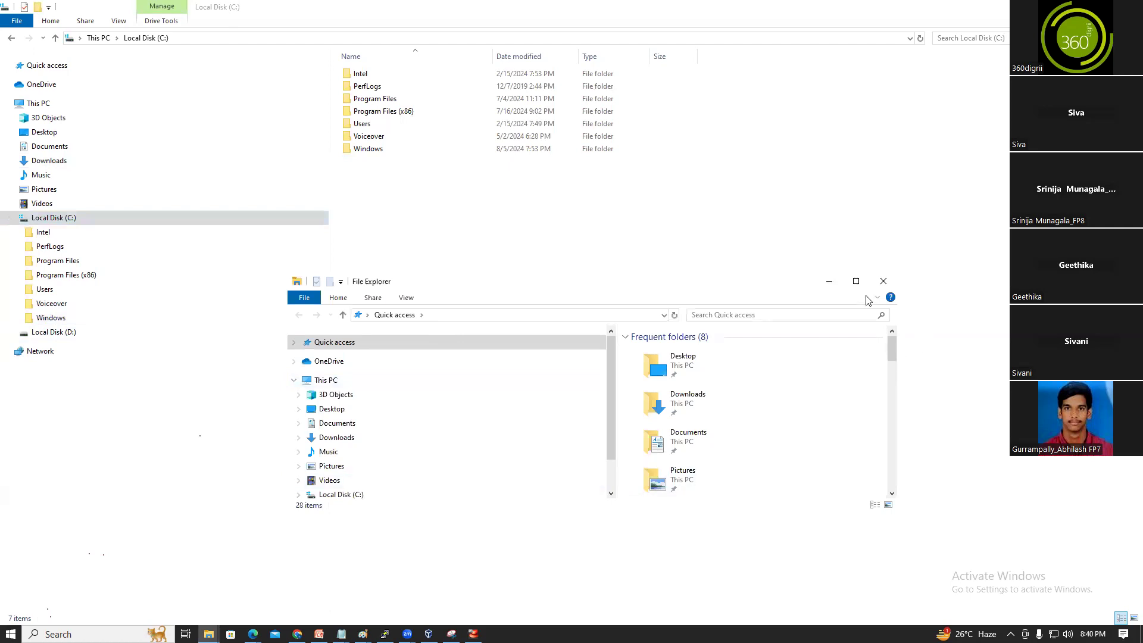
pyautogui.click(856, 281)
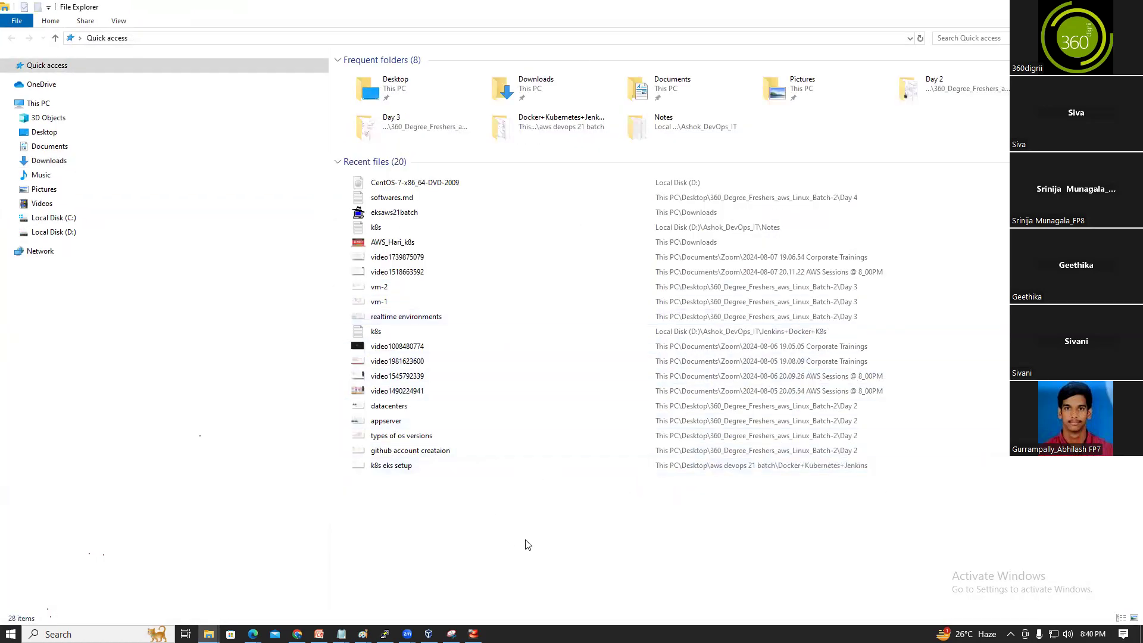
pyautogui.rightClick(528, 545)
pyautogui.click(443, 528)
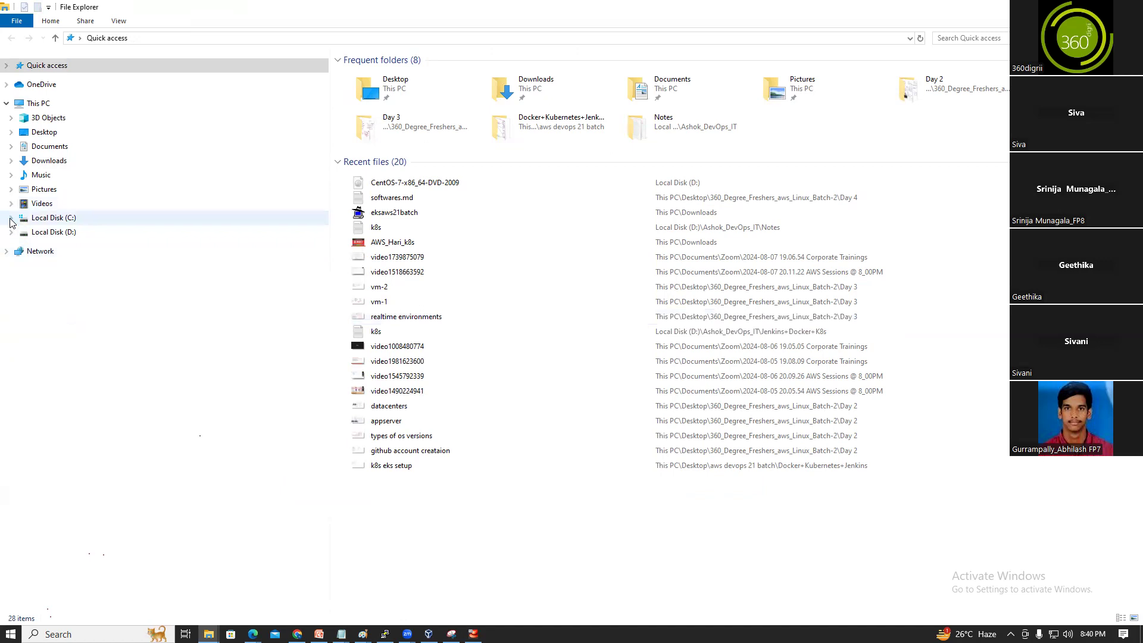
pyautogui.rightClick(23, 102)
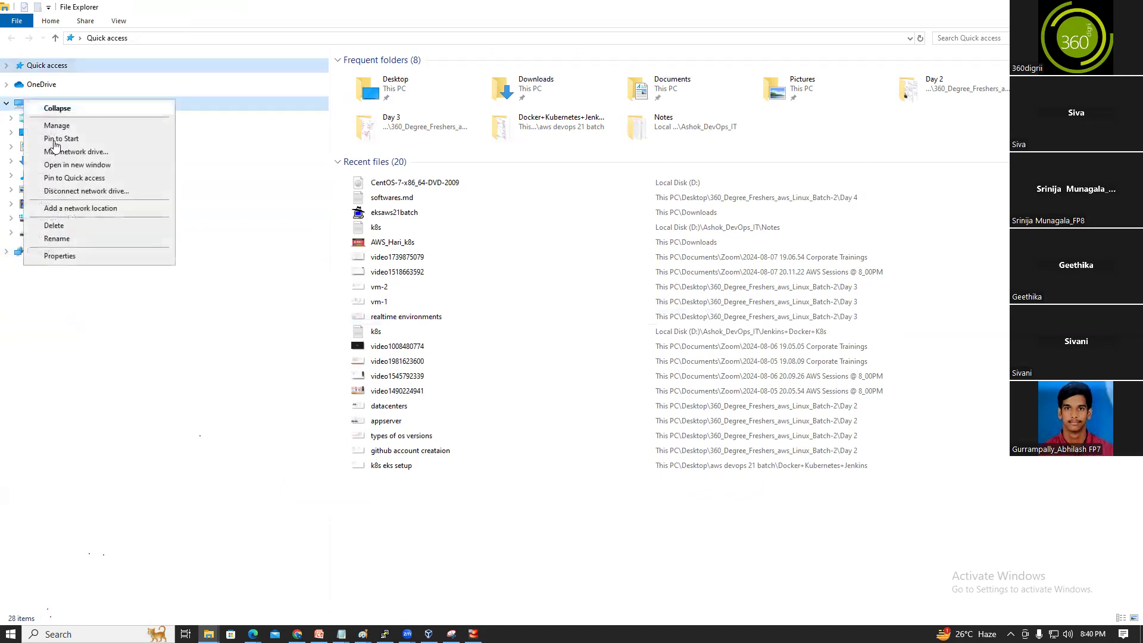
pyautogui.click(63, 255)
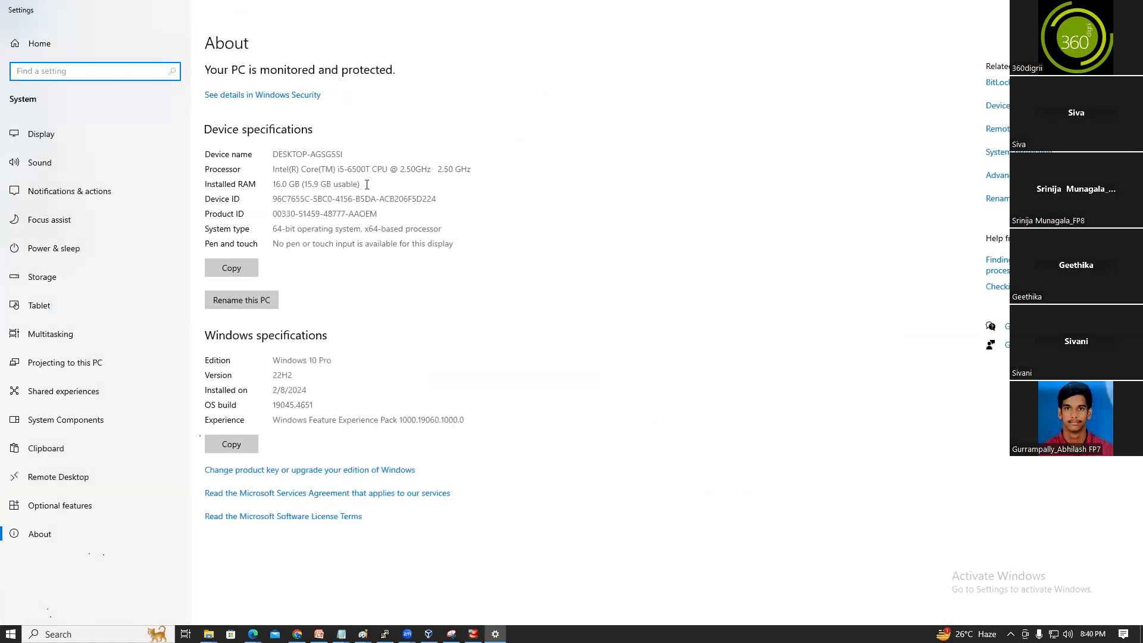
# Highlight the Installed RAM value of 16.0 GB, then close Settings
pyautogui.moveTo(366, 185); pyautogui.dragTo(271, 186)
pyautogui.click(385, 195)
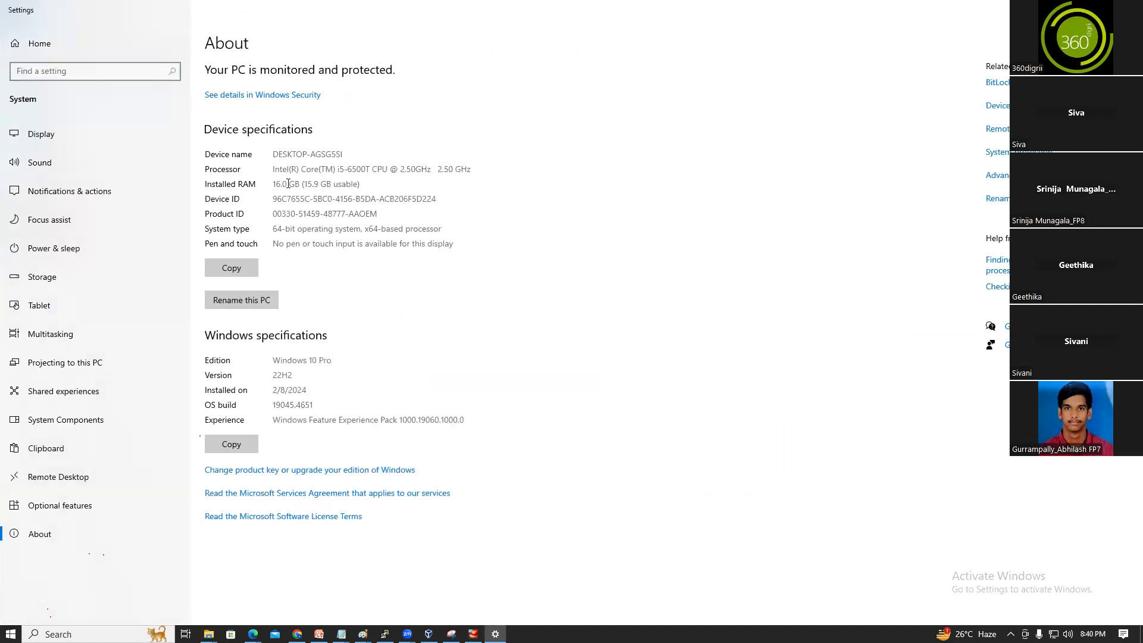
pyautogui.moveTo(290, 184)
pyautogui.mouseDown()
pyautogui.moveTo(274, 188)
pyautogui.moveTo(296, 186)
pyautogui.mouseUp()
pyautogui.click(275, 188)
pyautogui.click(296, 186)
pyautogui.moveTo(361, 184); pyautogui.dragTo(276, 186)
pyautogui.click(301, 196)
pyautogui.hotkey('alt', 'F4')
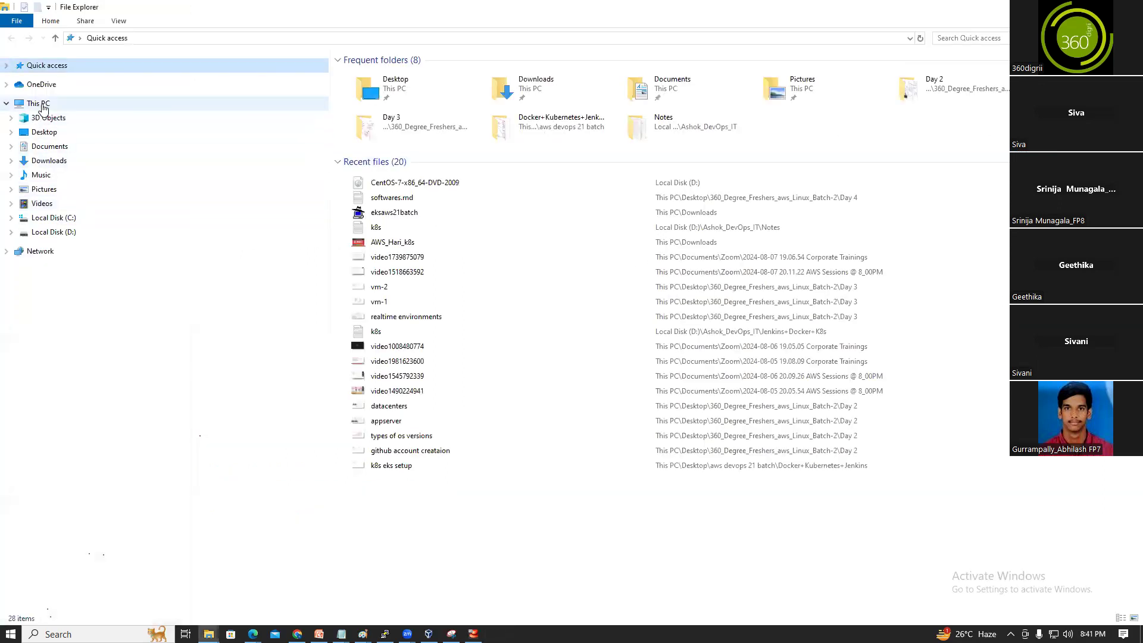
# Reopen This PC's About page and highlight the Installed RAM value again
pyautogui.rightClick(43, 106)
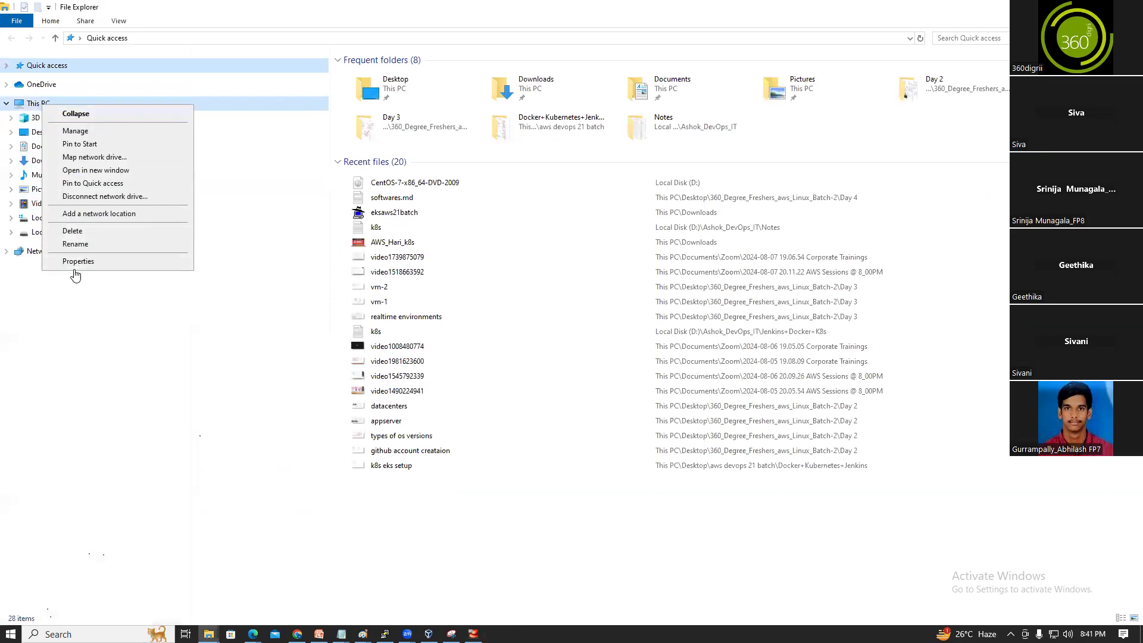
pyautogui.click(78, 261)
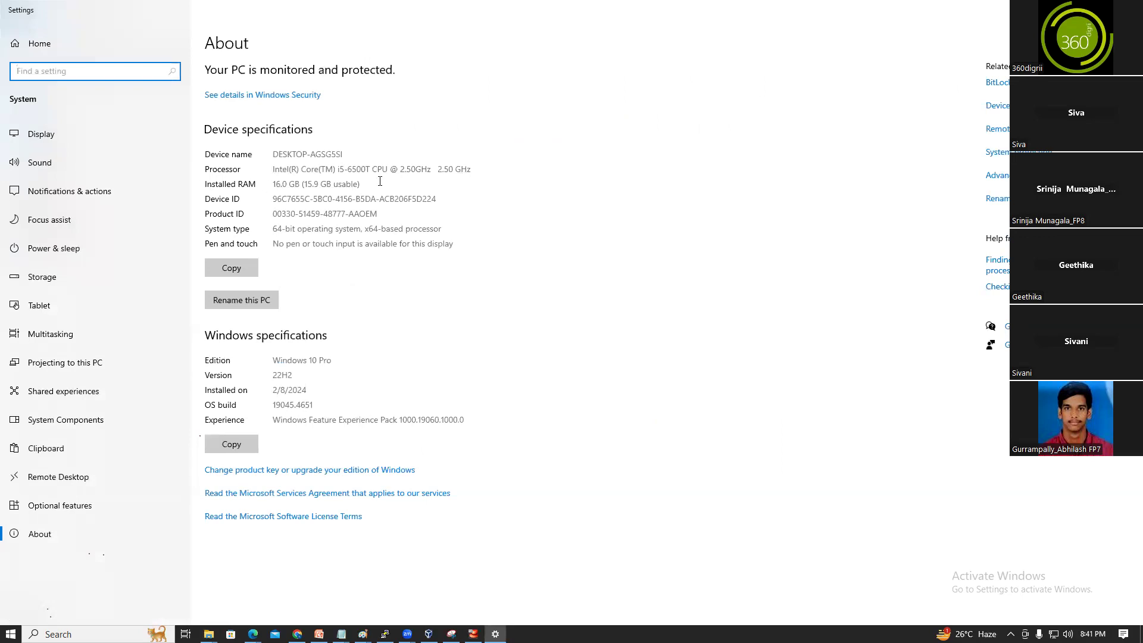
pyautogui.moveTo(380, 180); pyautogui.dragTo(241, 182)
pyautogui.click(222, 186)
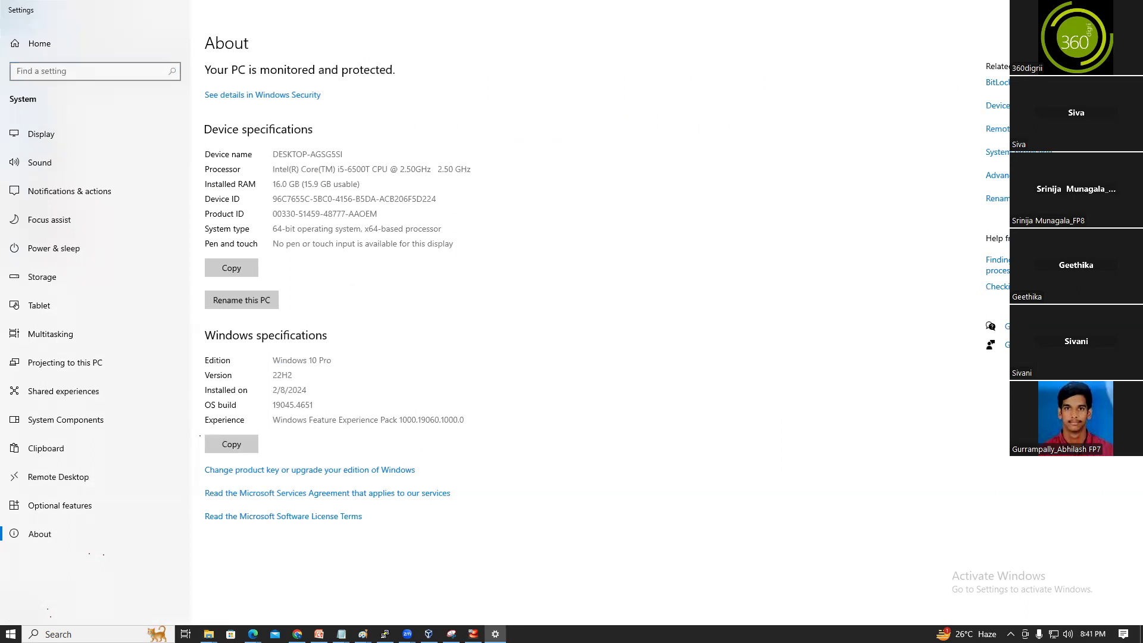
# Close the Settings and Quick access windows and minimise the Local Disk (C:) window
pyautogui.click(1130, 8)
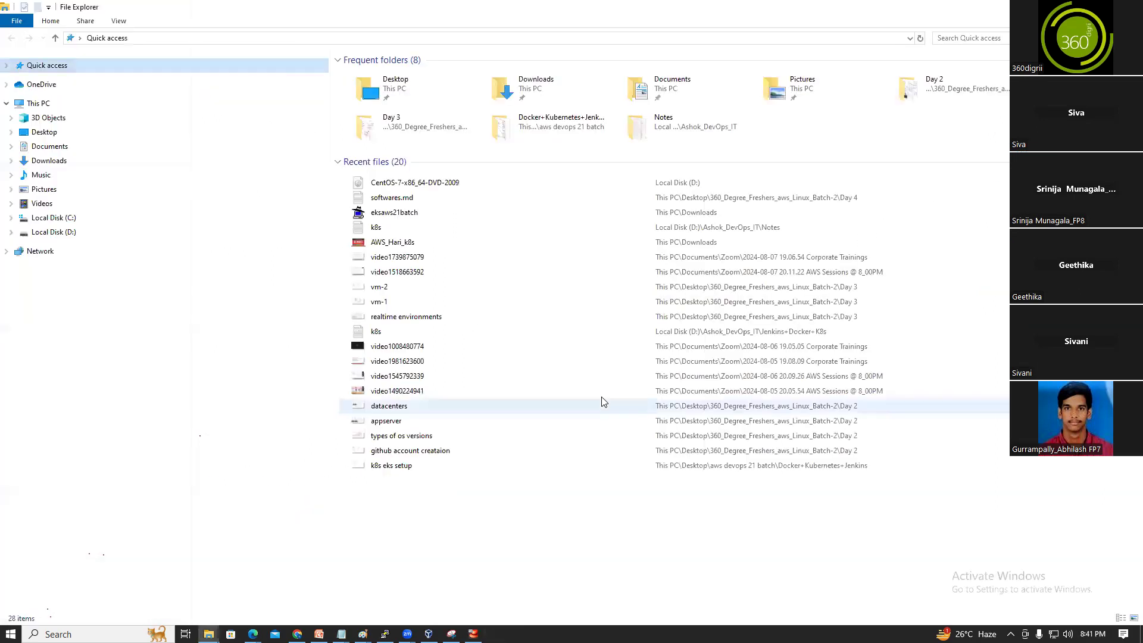
pyautogui.click(1129, 8)
pyautogui.click(1061, 7)
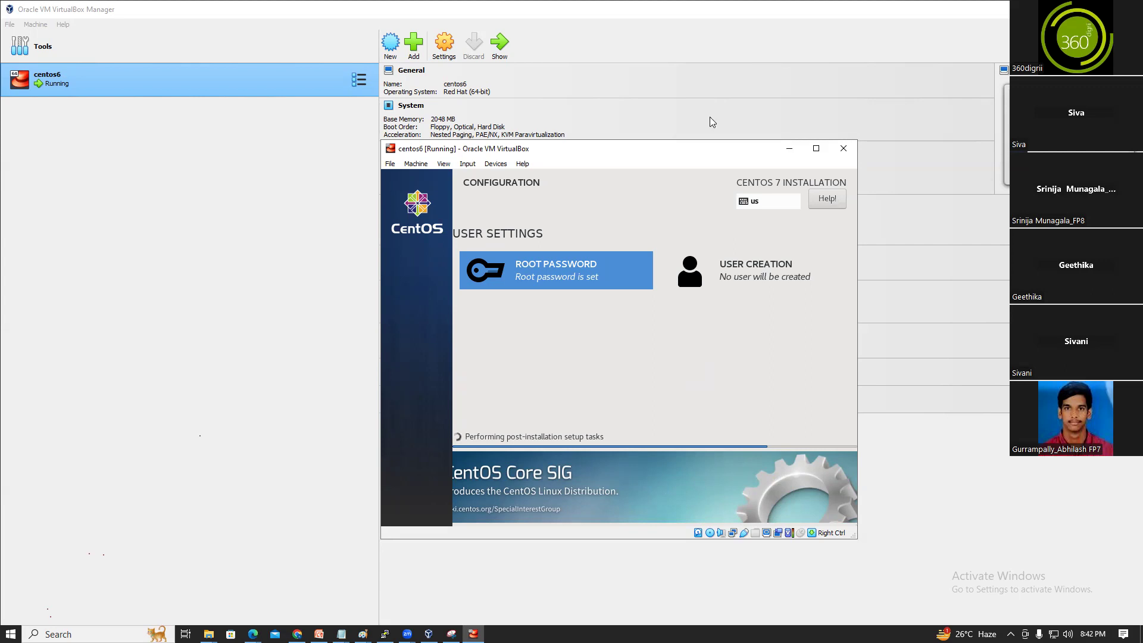
# Add 'Linux file system hierarchy' below the URLs in the Untitled Day 4 notes, then return to VirtualBox
pyautogui.click(341, 634)
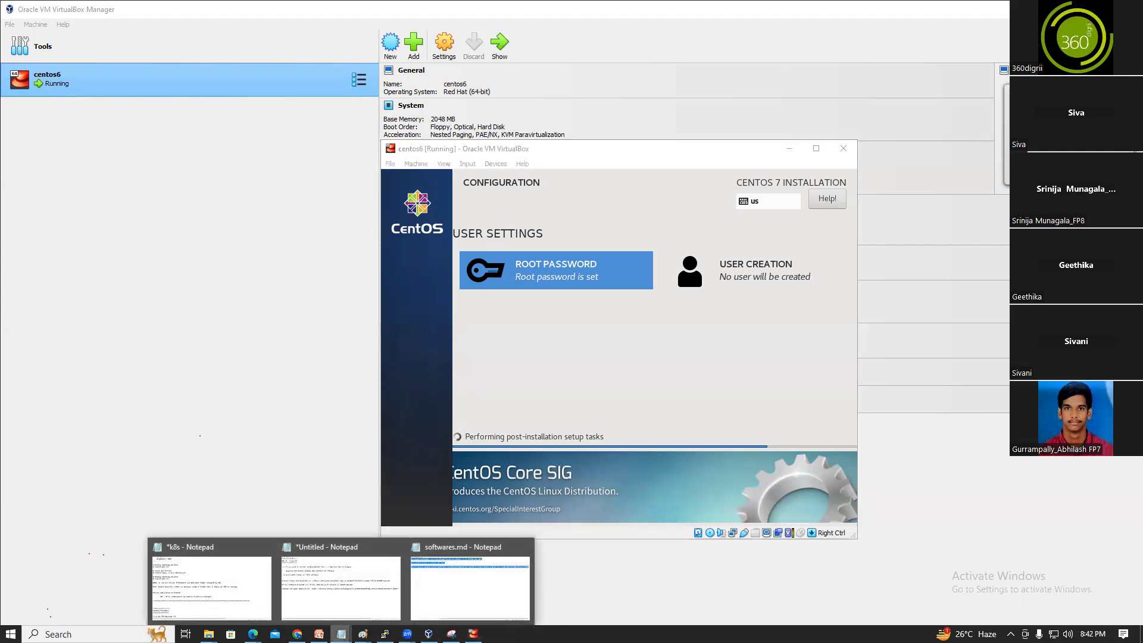
pyautogui.click(467, 592)
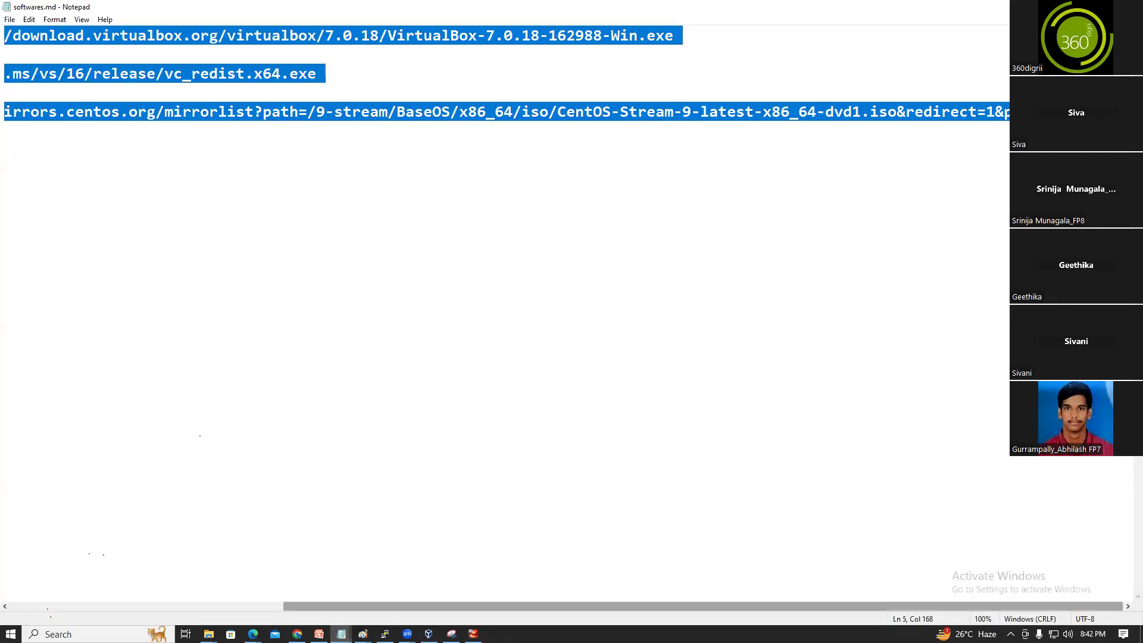
pyautogui.moveTo(342, 634)
pyautogui.click(320, 590)
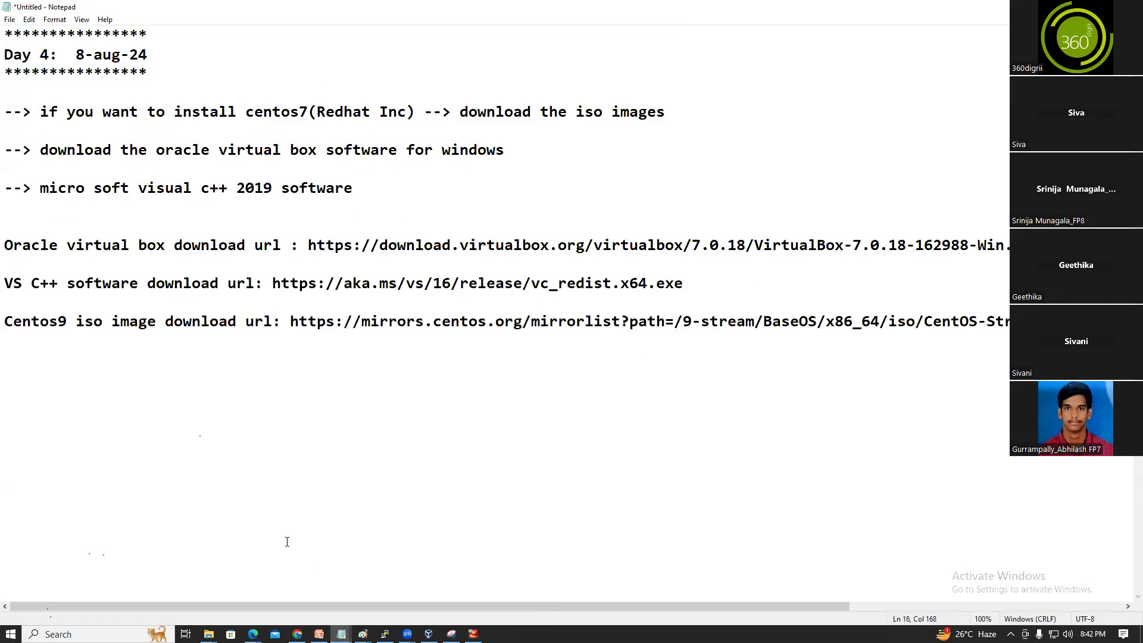
pyautogui.click(91, 392)
pyautogui.moveTo(655, 607); pyautogui.dragTo(929, 608)
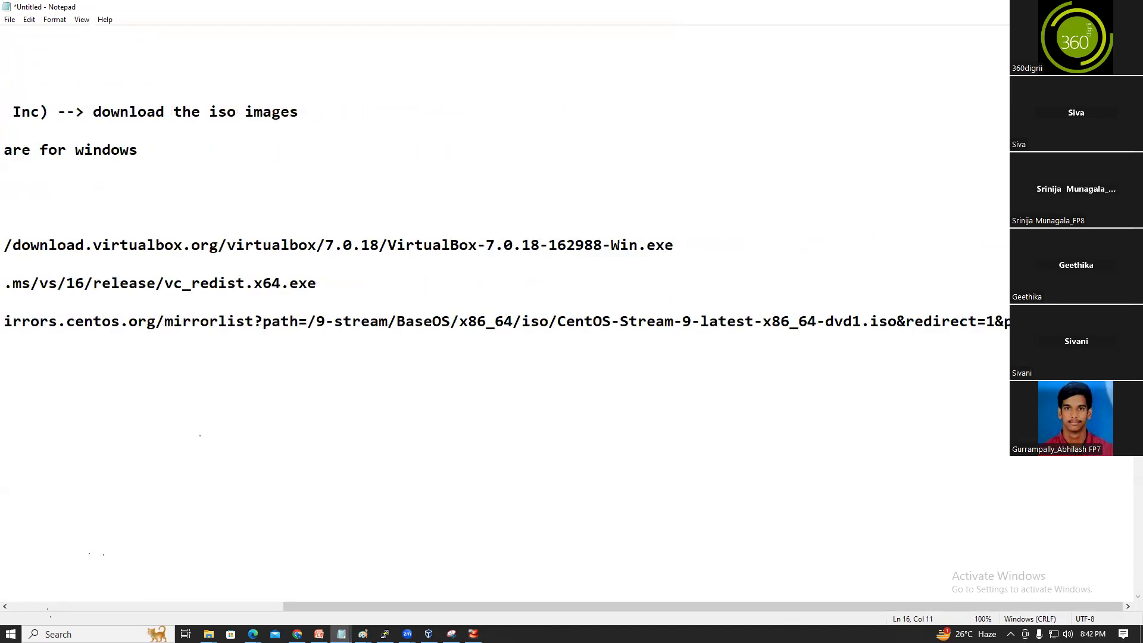
pyautogui.press('Down')
pyautogui.write('Linux file system hierarchy')
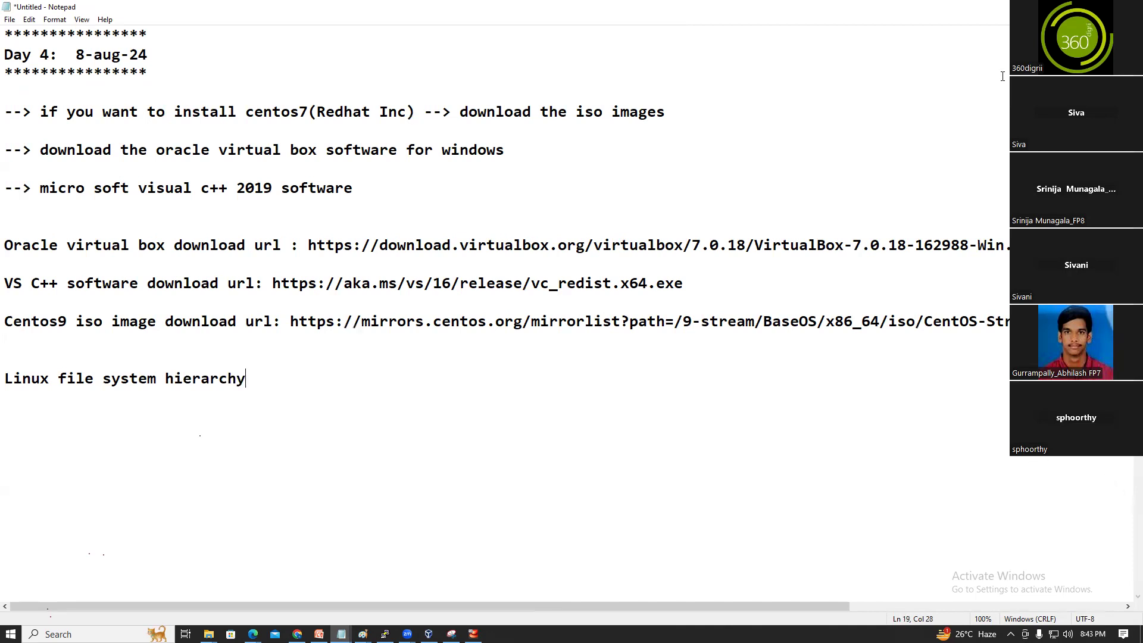
pyautogui.hotkey('alt', 'Tab')
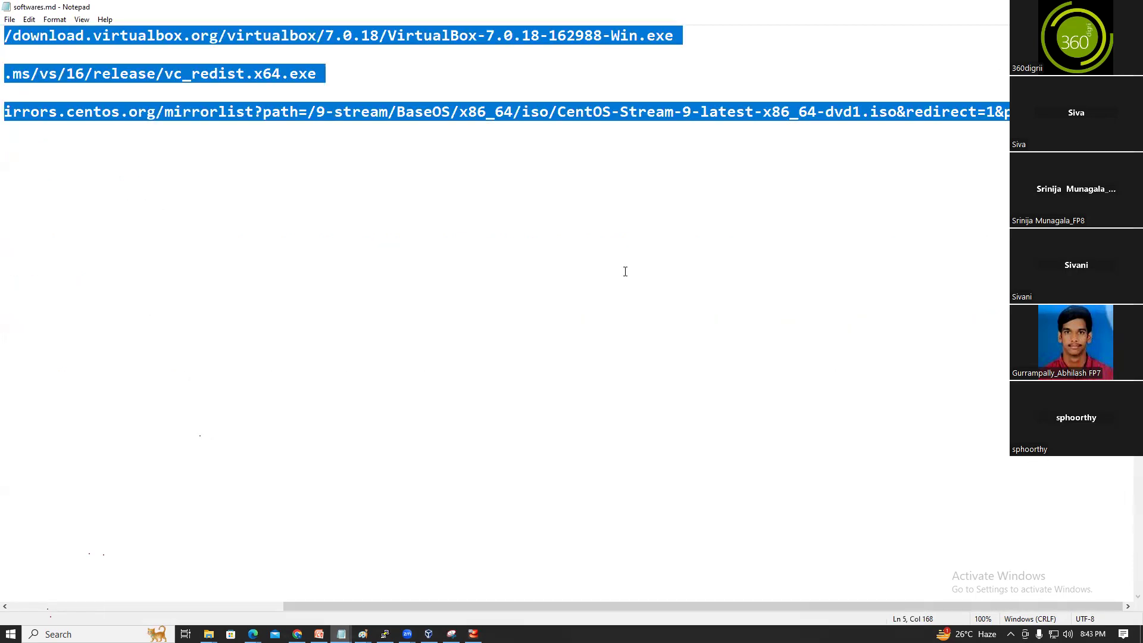
pyautogui.hotkey('alt', 'Tab')
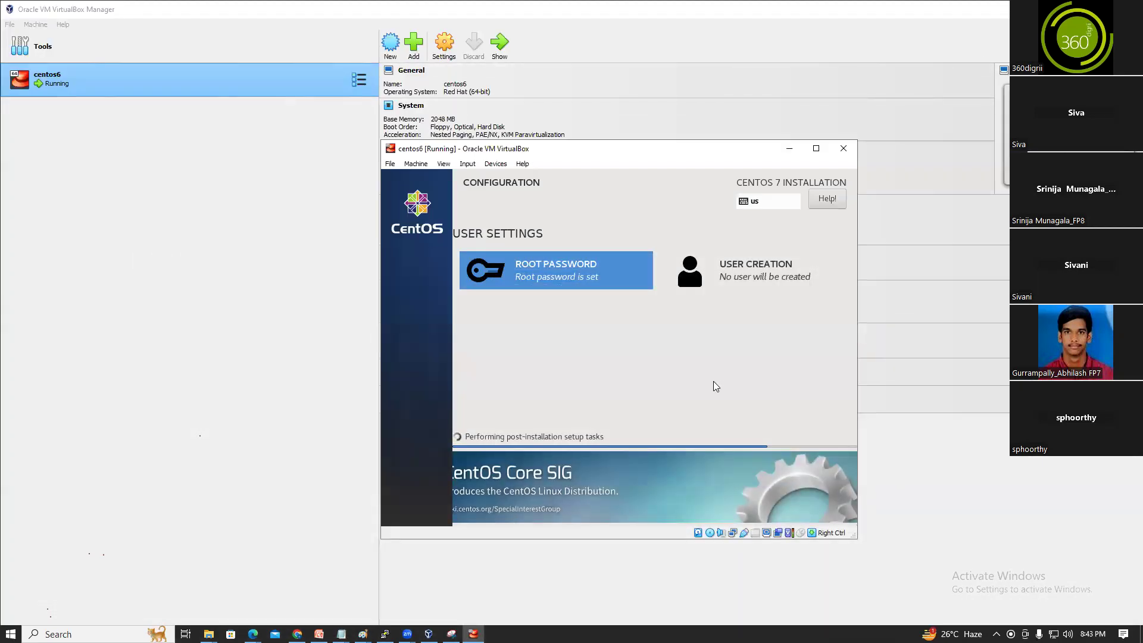
# Show the seven root folders of Local Disk (C:), open Users and the home folder, then minimise
pyautogui.moveTo(209, 635)
pyautogui.click(113, 595)
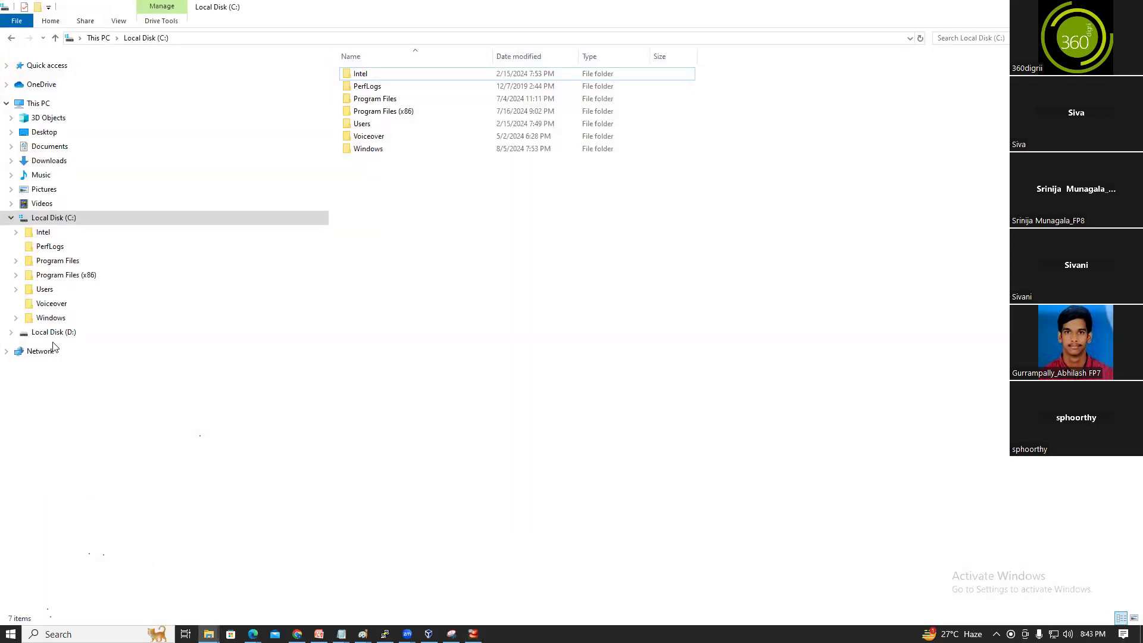
pyautogui.click(53, 220)
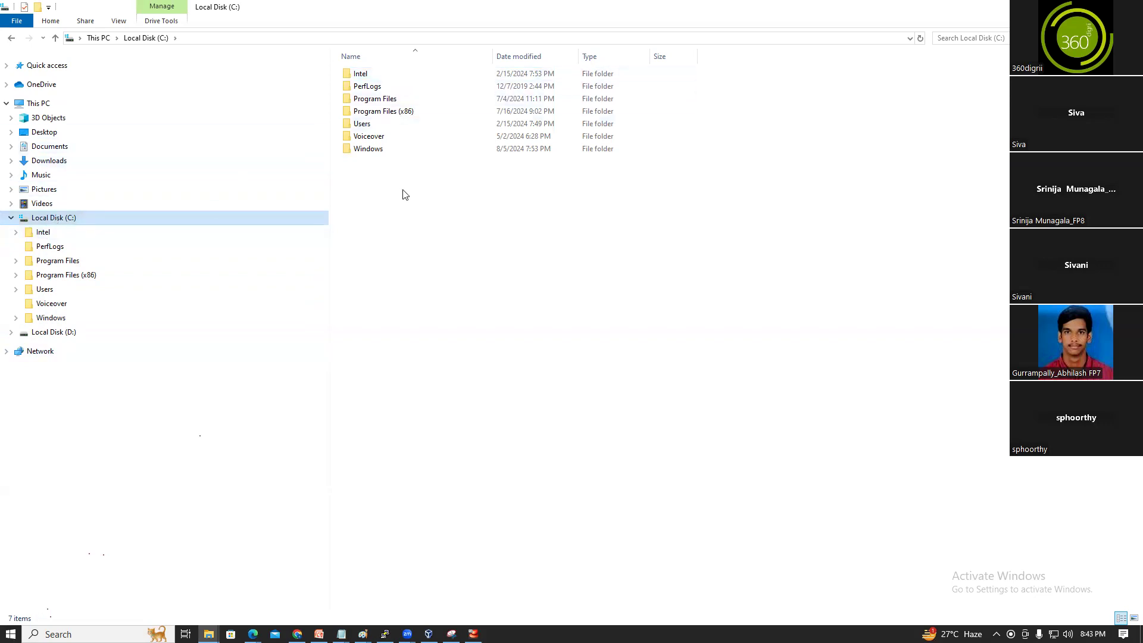
pyautogui.moveTo(756, 202); pyautogui.dragTo(341, 68)
pyautogui.click(684, 180)
pyautogui.moveTo(691, 160); pyautogui.dragTo(333, 65)
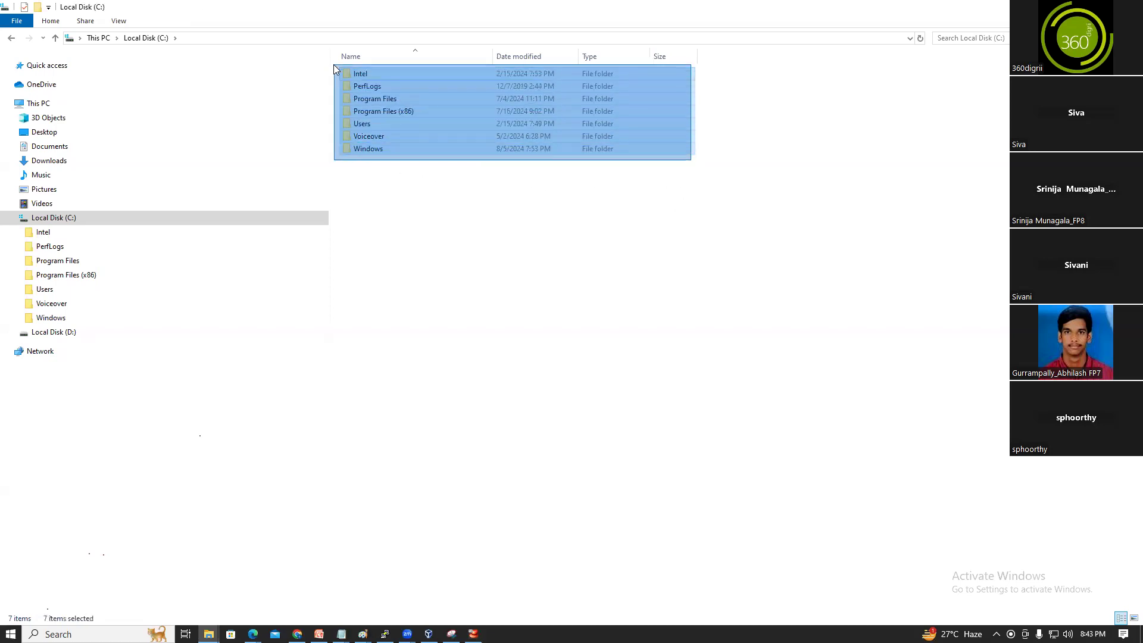
pyautogui.click(590, 263)
pyautogui.moveTo(735, 187); pyautogui.dragTo(341, 70)
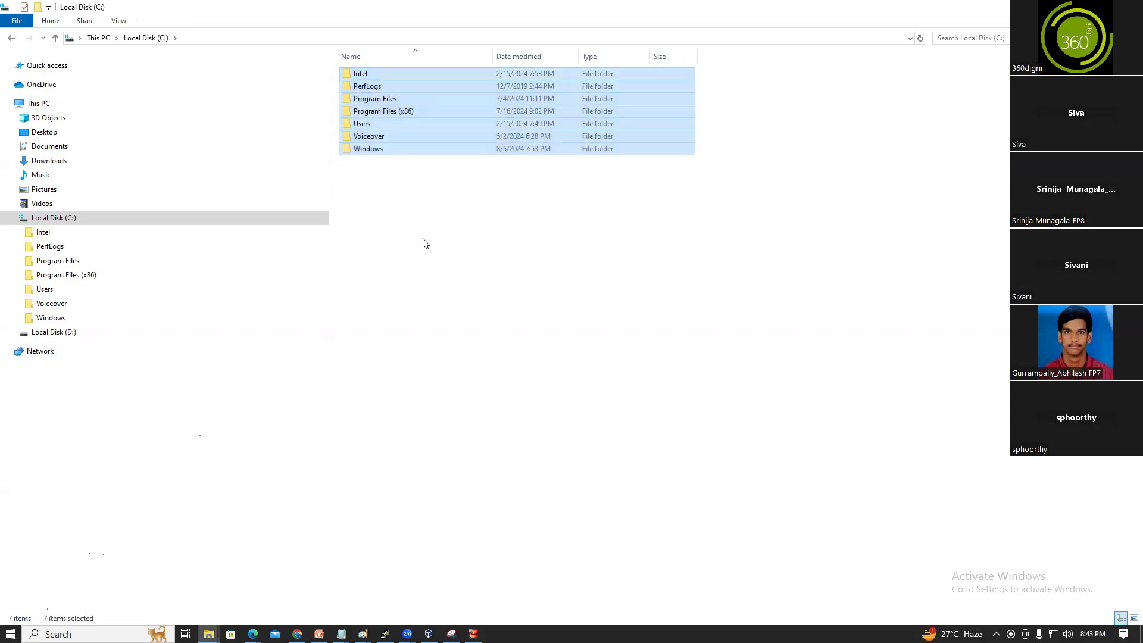
pyautogui.click(526, 246)
pyautogui.moveTo(716, 153); pyautogui.dragTo(343, 68)
pyautogui.doubleClick(365, 124)
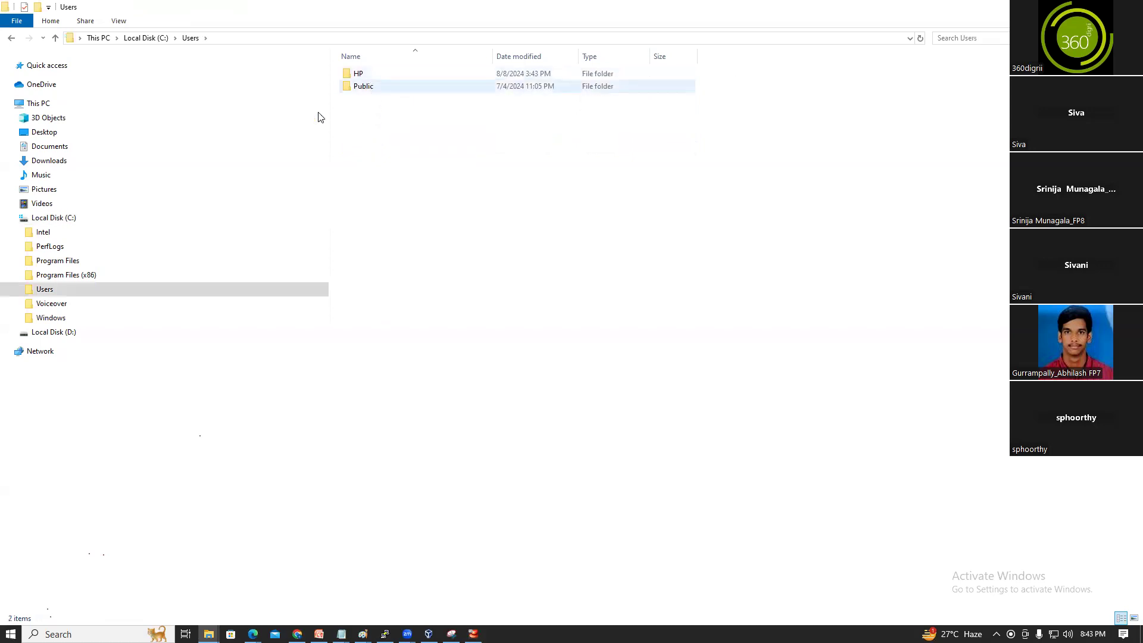
pyautogui.doubleClick(370, 72)
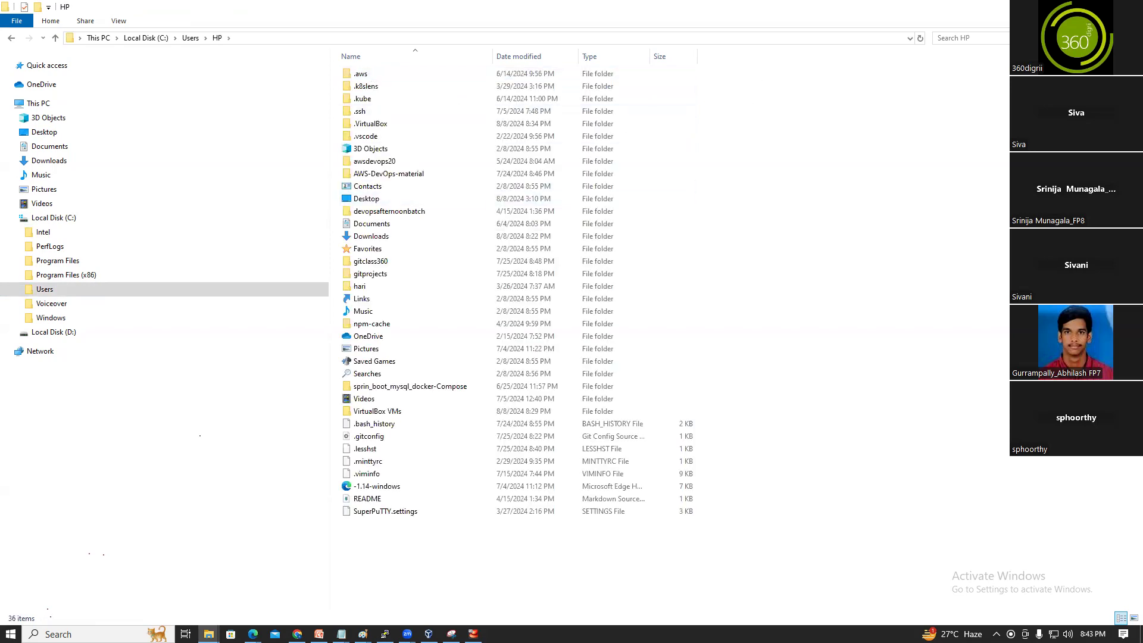
pyautogui.click(1075, 8)
# Browse the C: drive's Program Files and Program Files (x86) folders, then hide Explorer
pyautogui.moveTo(208, 634)
pyautogui.click(150, 608)
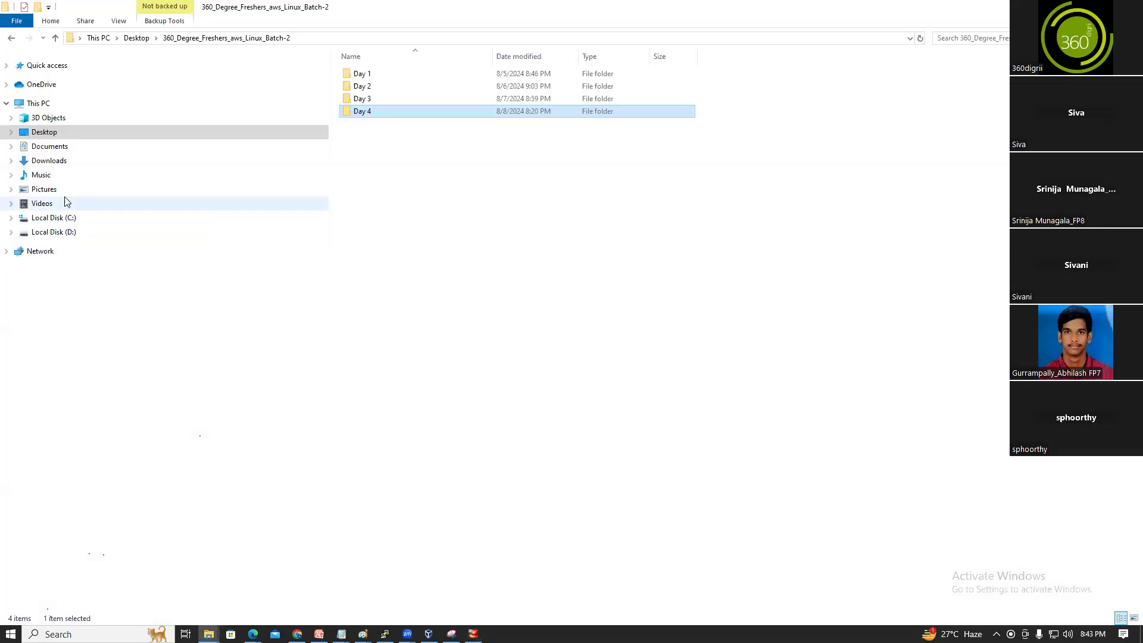
pyautogui.click(12, 218)
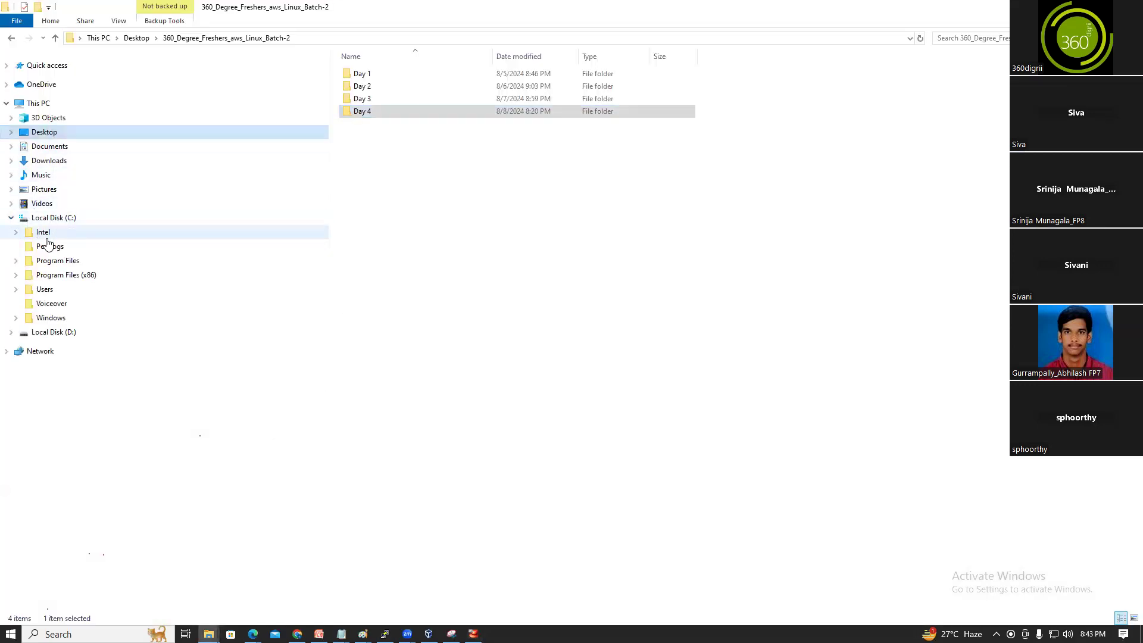
pyautogui.click(56, 219)
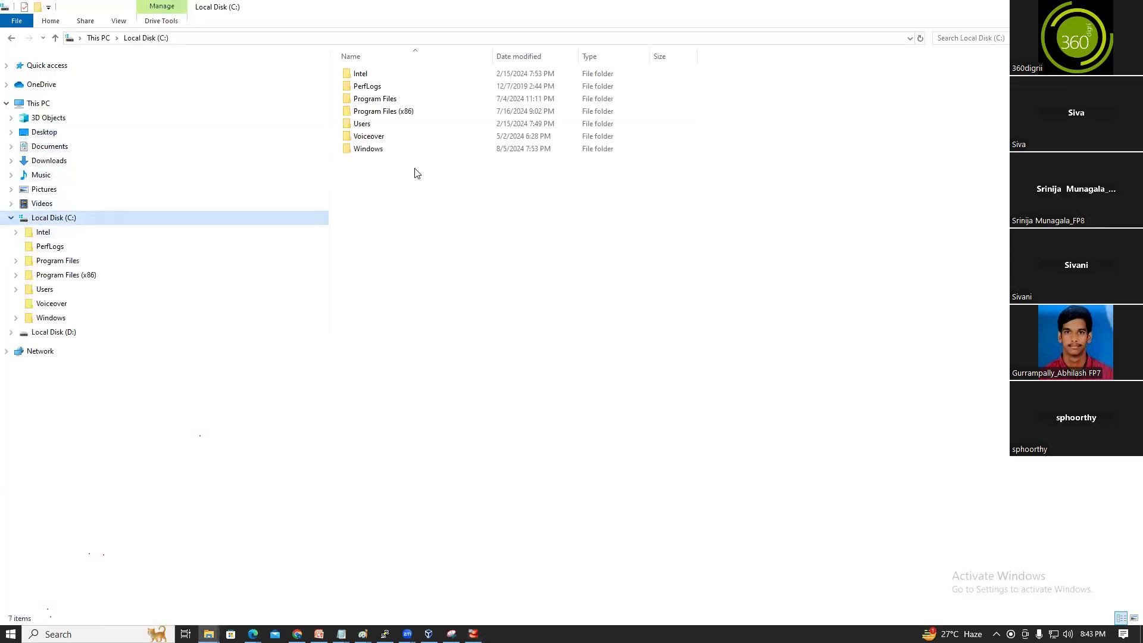
pyautogui.doubleClick(386, 100)
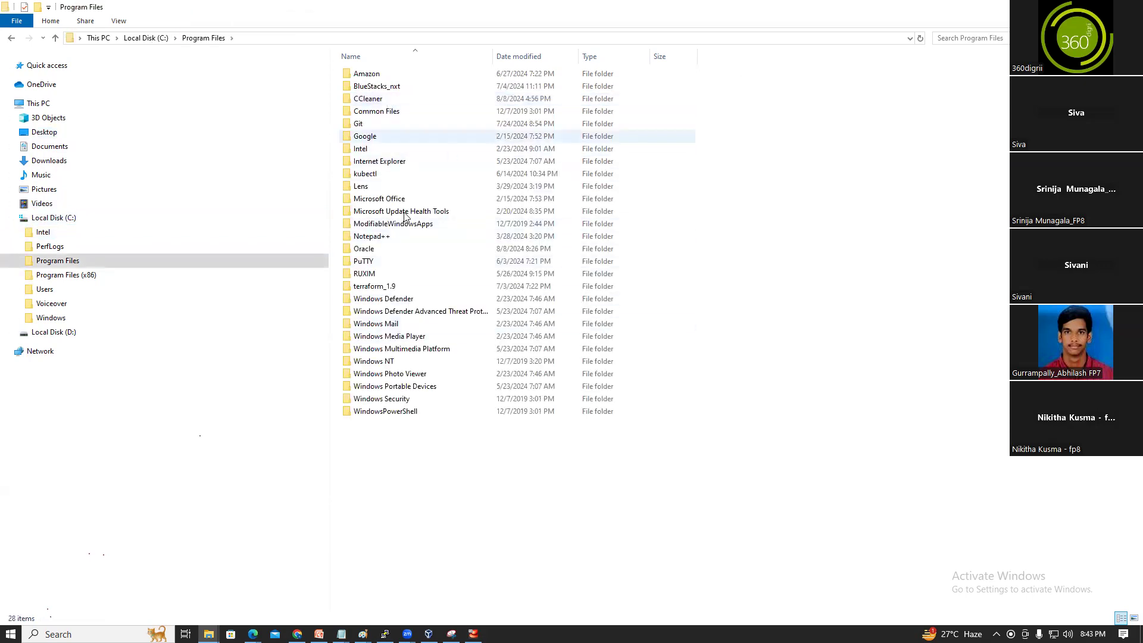
pyautogui.click(11, 40)
pyautogui.doubleClick(384, 111)
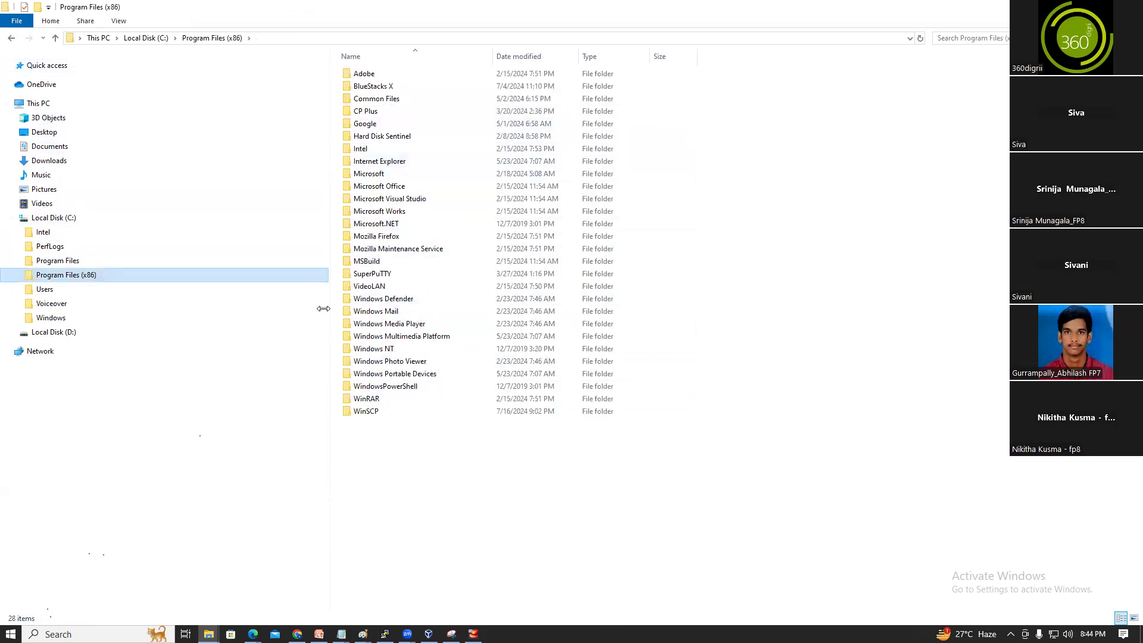
pyautogui.click(11, 37)
pyautogui.doubleClick(369, 98)
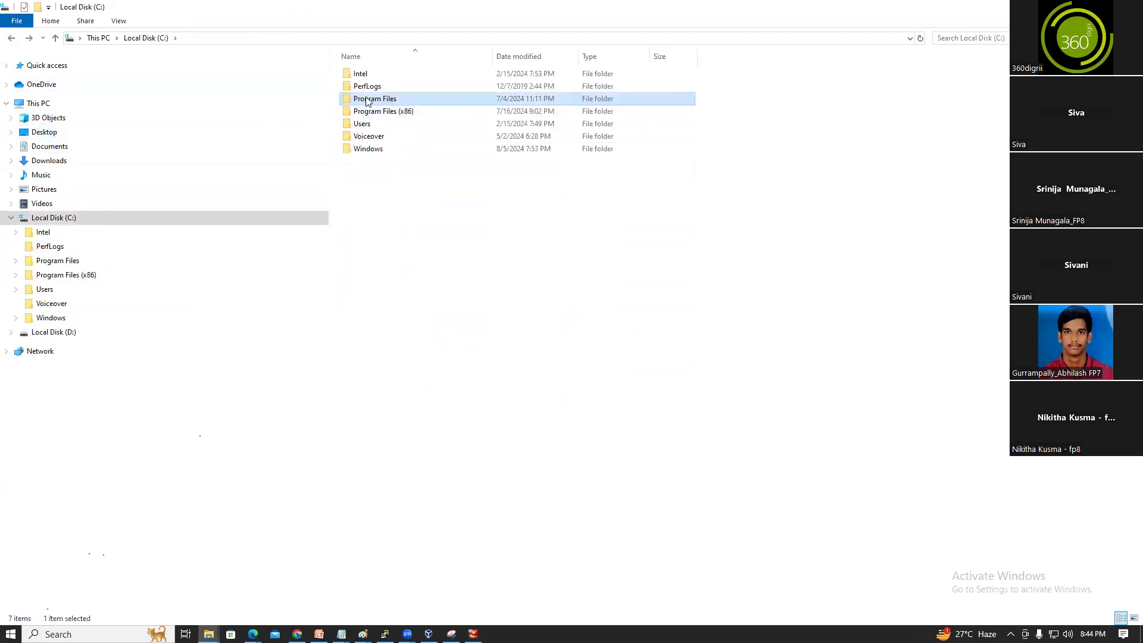
pyautogui.click(13, 38)
pyautogui.click(1074, 7)
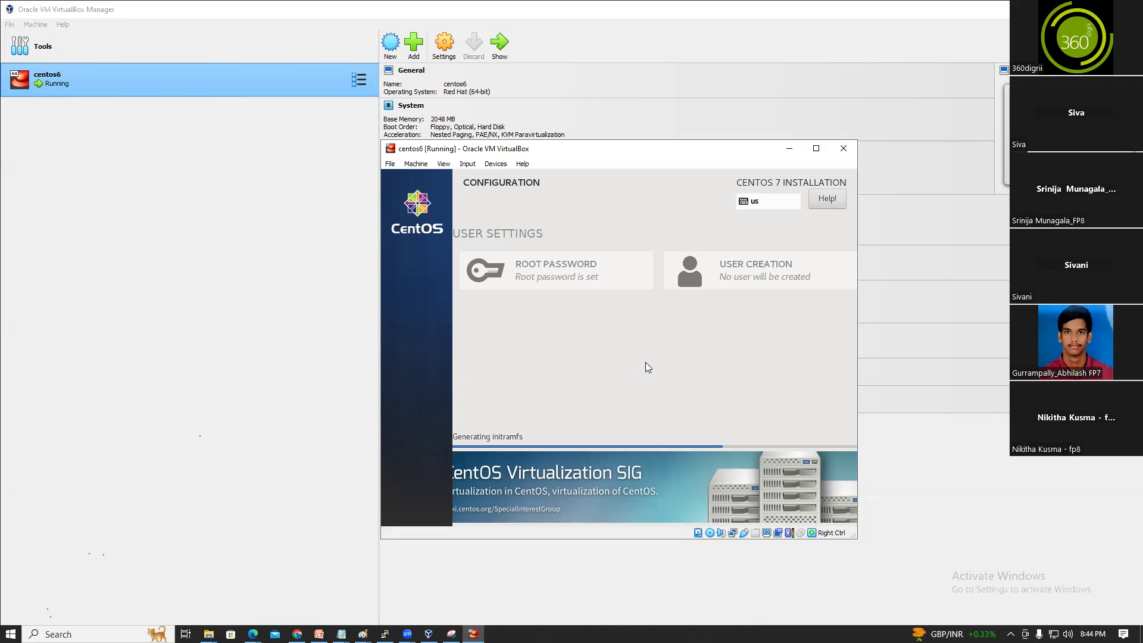
# Switch among the browser, Explorer and VirtualBox until the CentOS 7 installer reports Complete
pyautogui.click(297, 634)
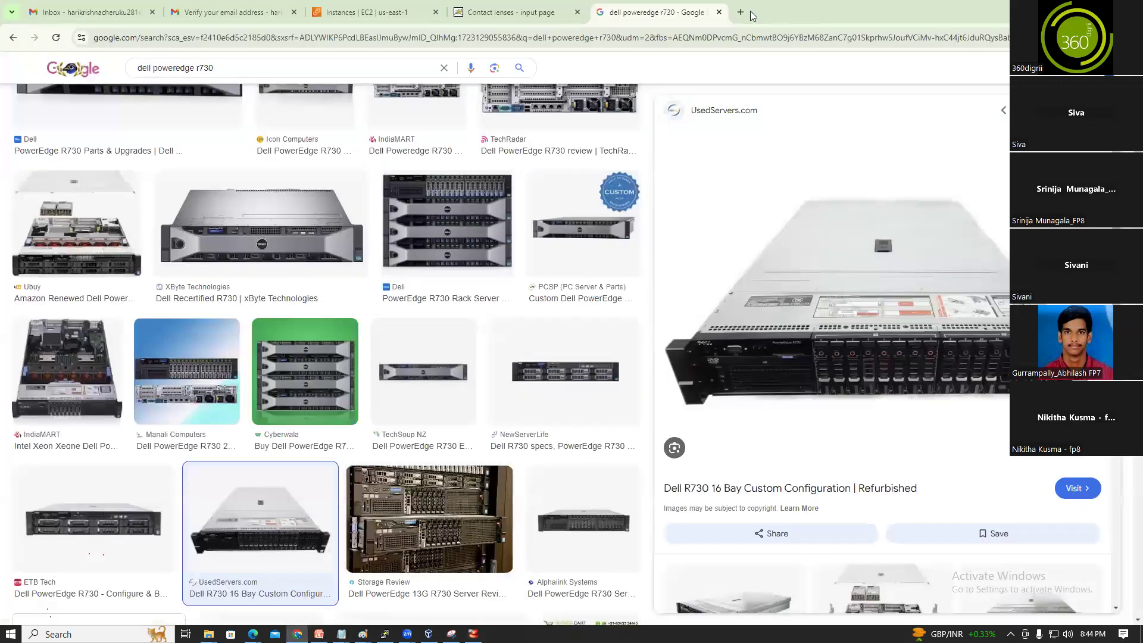
pyautogui.hotkey('alt', 'Tab')
pyautogui.click(185, 634)
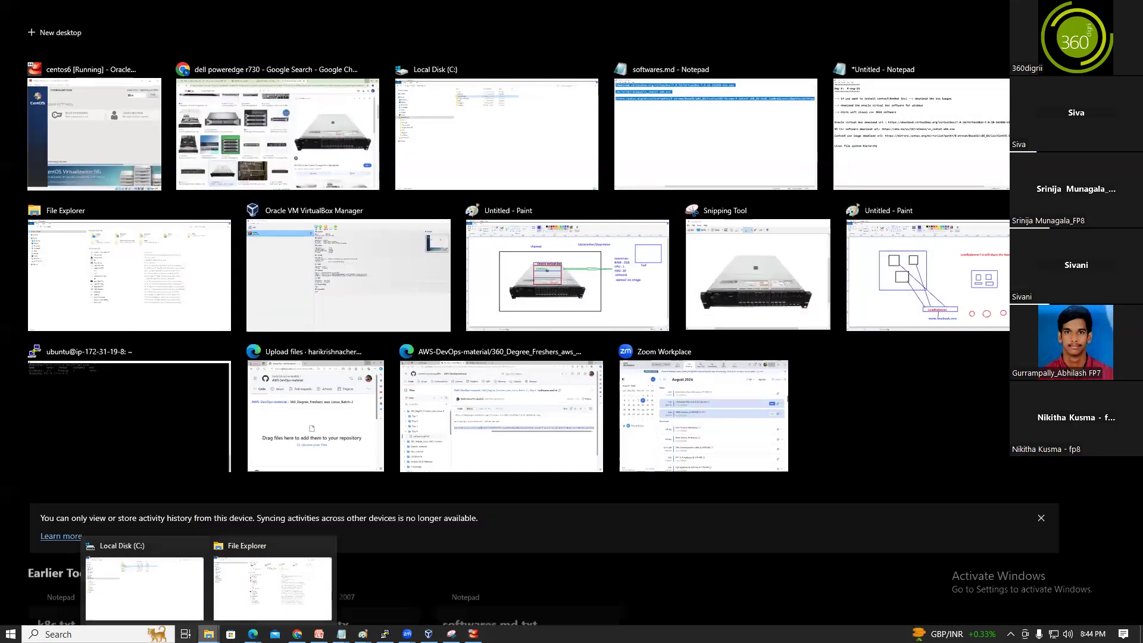
pyautogui.click(208, 634)
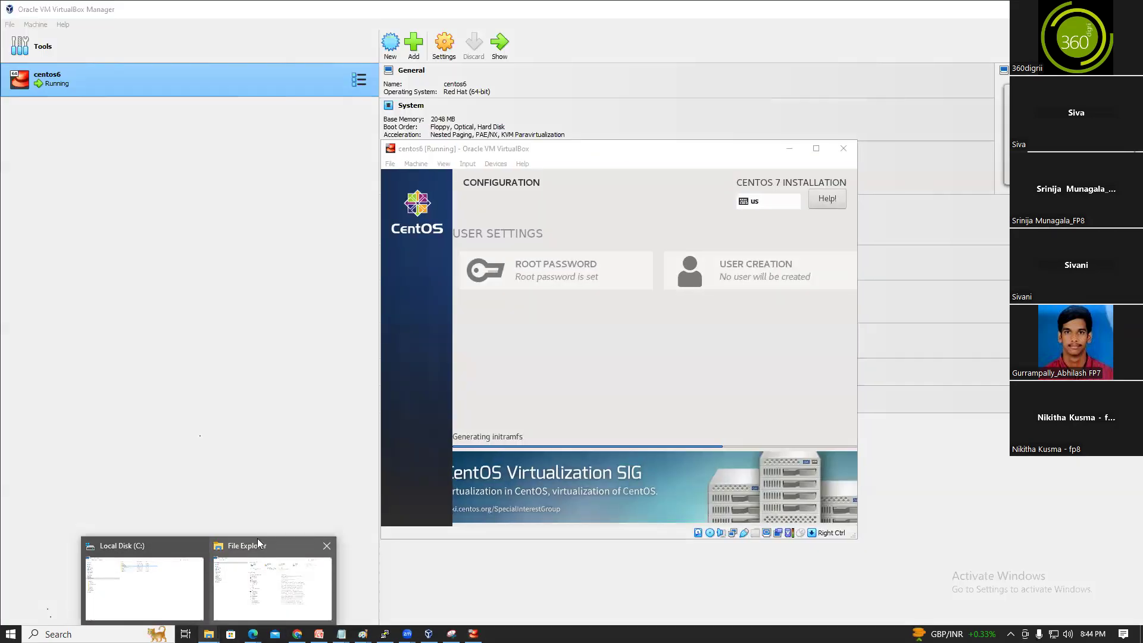
pyautogui.click(194, 605)
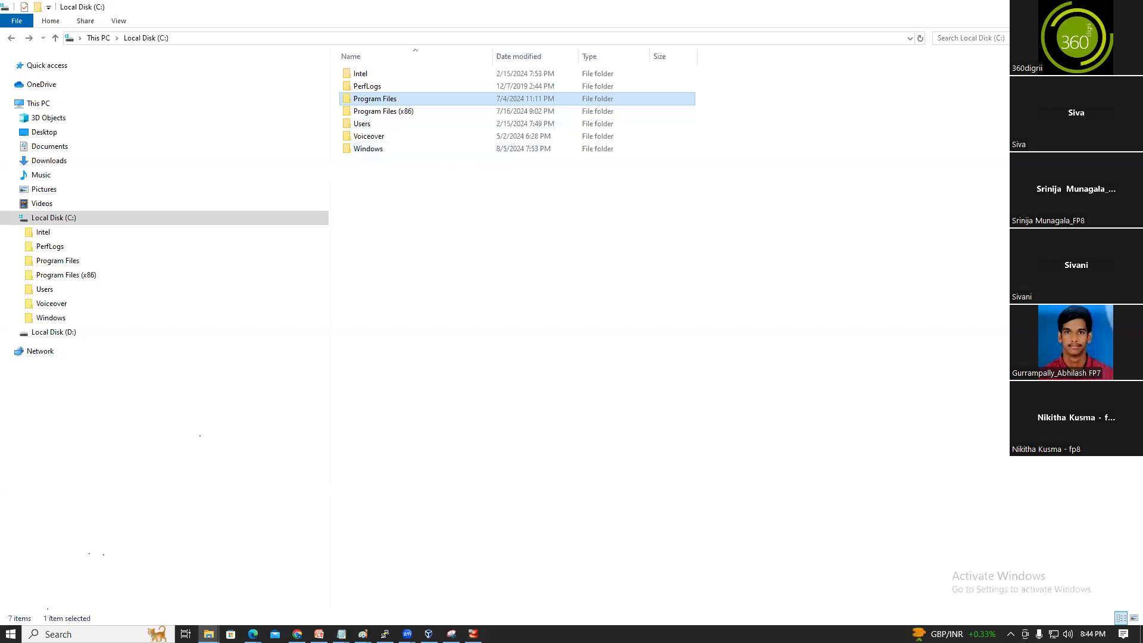
pyautogui.click(1074, 8)
pyautogui.click(297, 635)
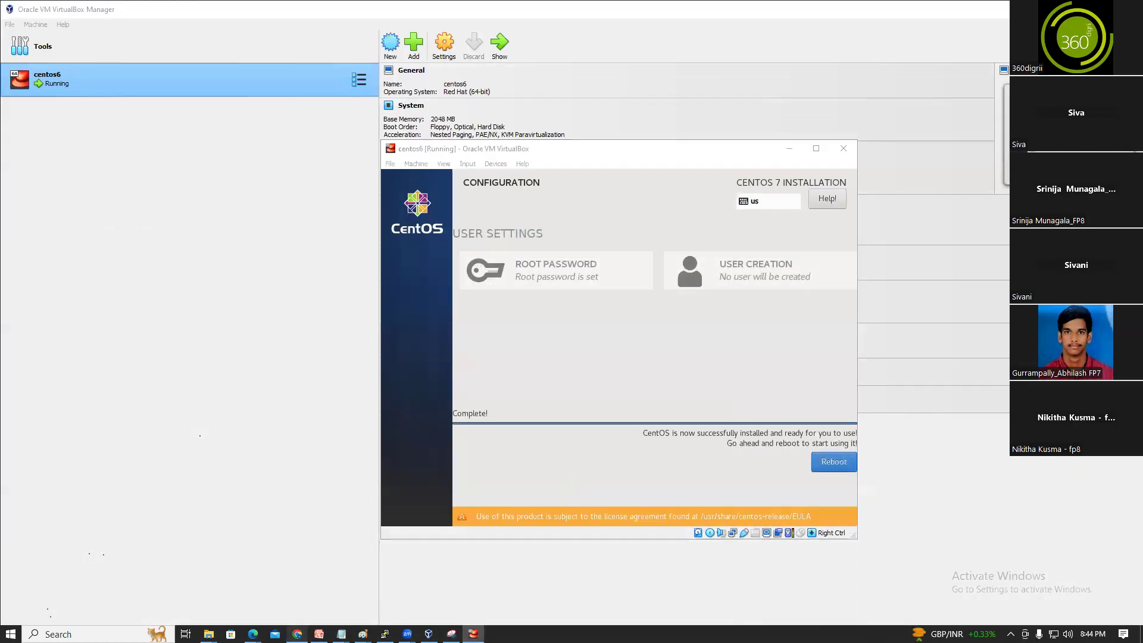
# Search images for 'linux file system hierarchy' and open the nepalisupport article with the diagram
pyautogui.hotkey('ctrl', 't')
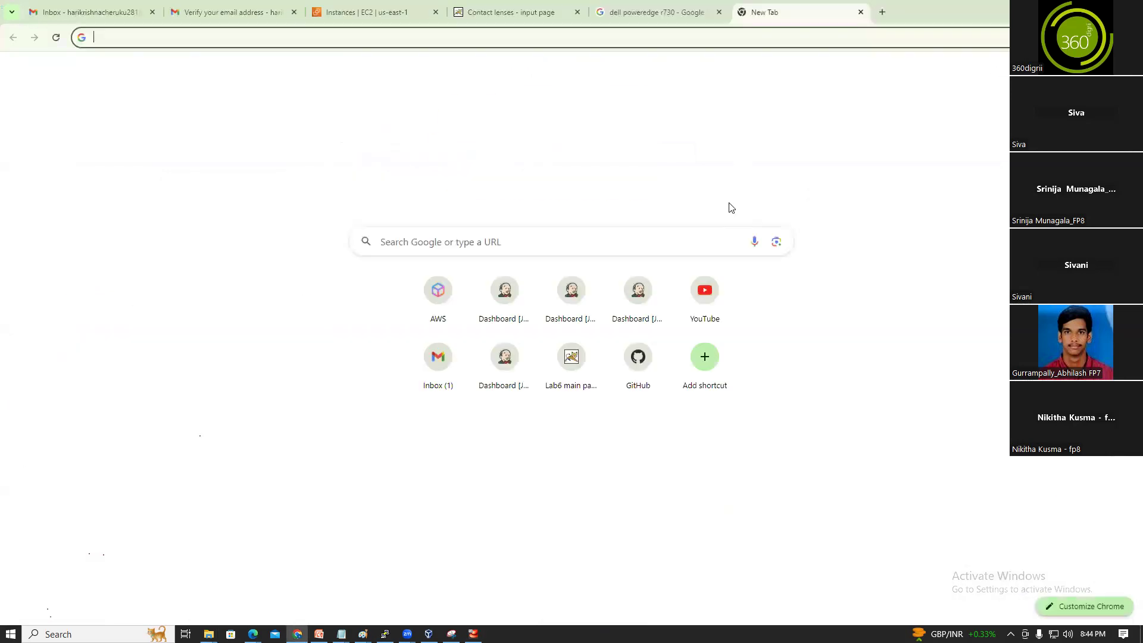
pyautogui.write('linux file')
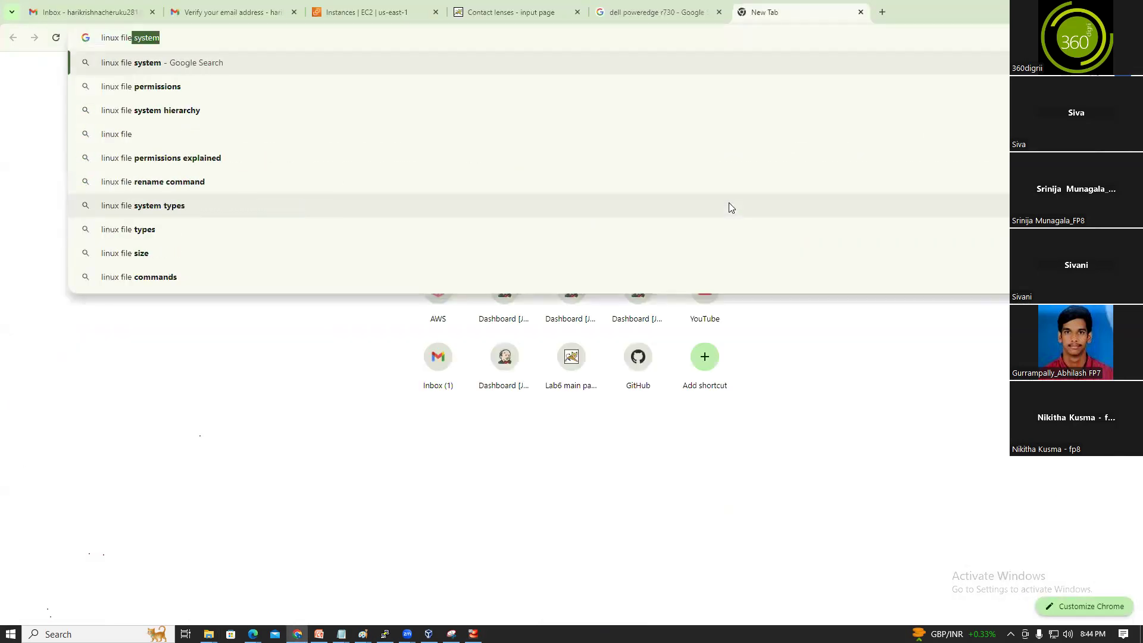
pyautogui.click(282, 136)
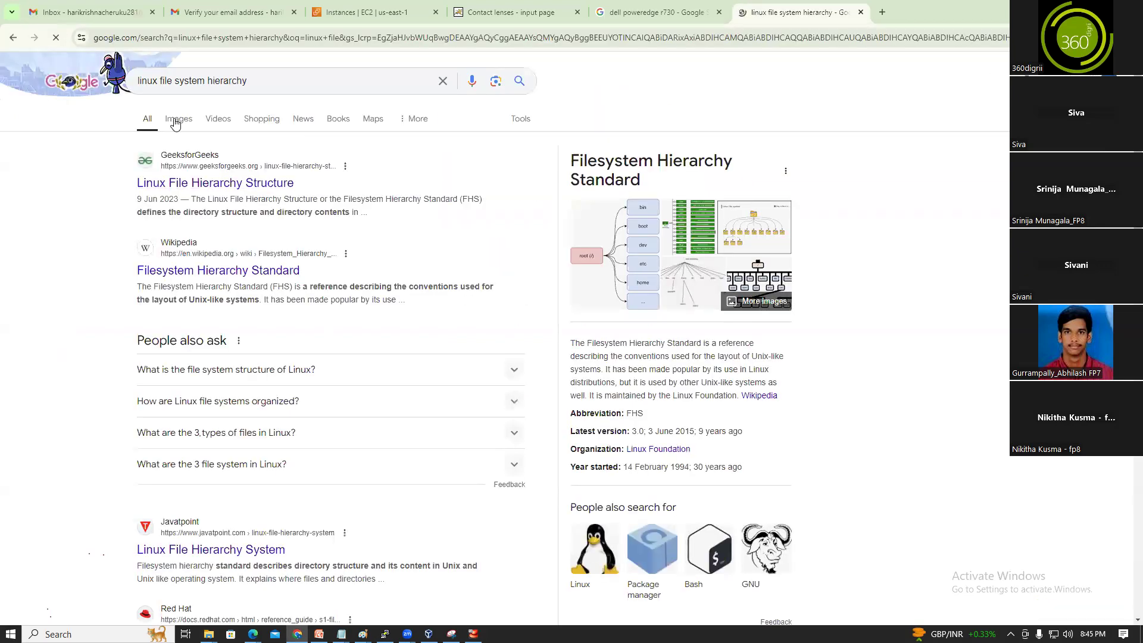
pyautogui.click(175, 120)
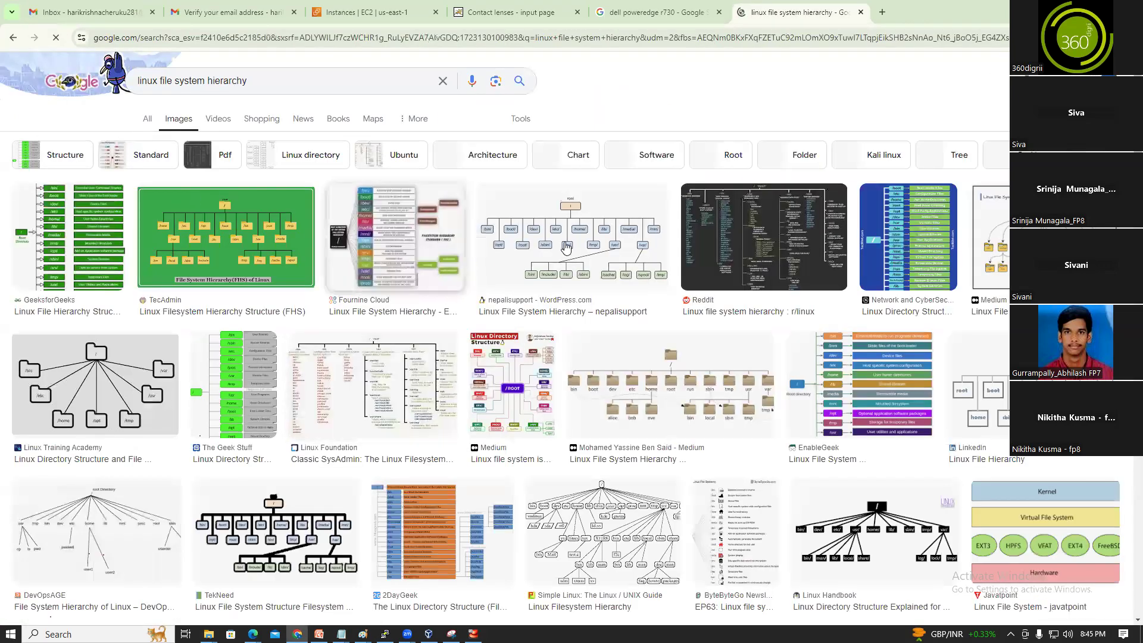
pyautogui.click(567, 247)
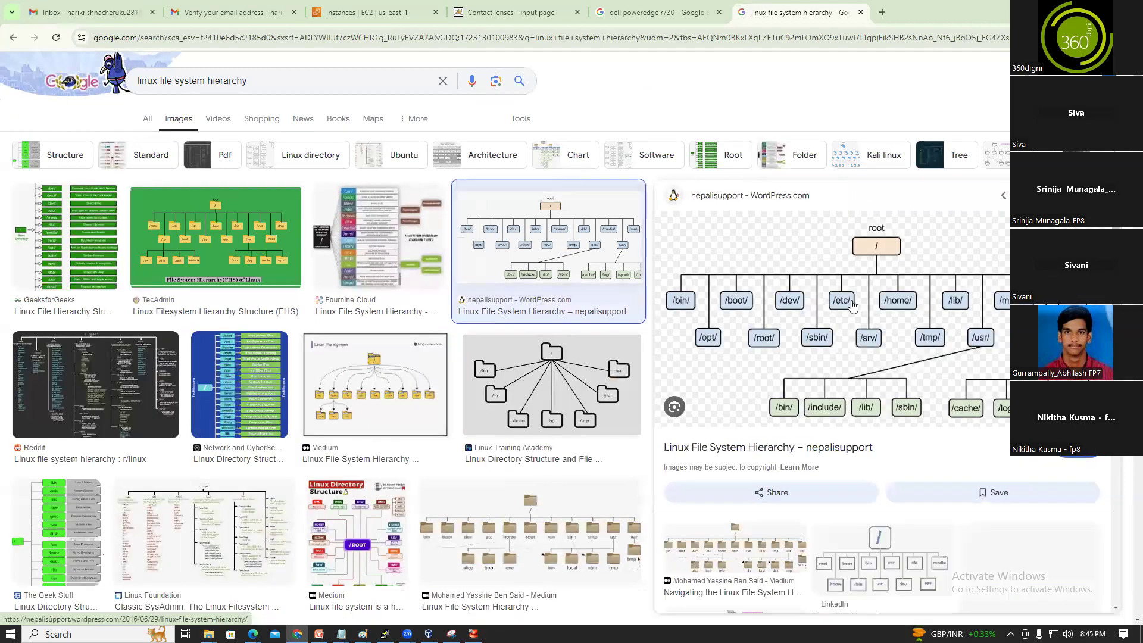
pyautogui.click(880, 303)
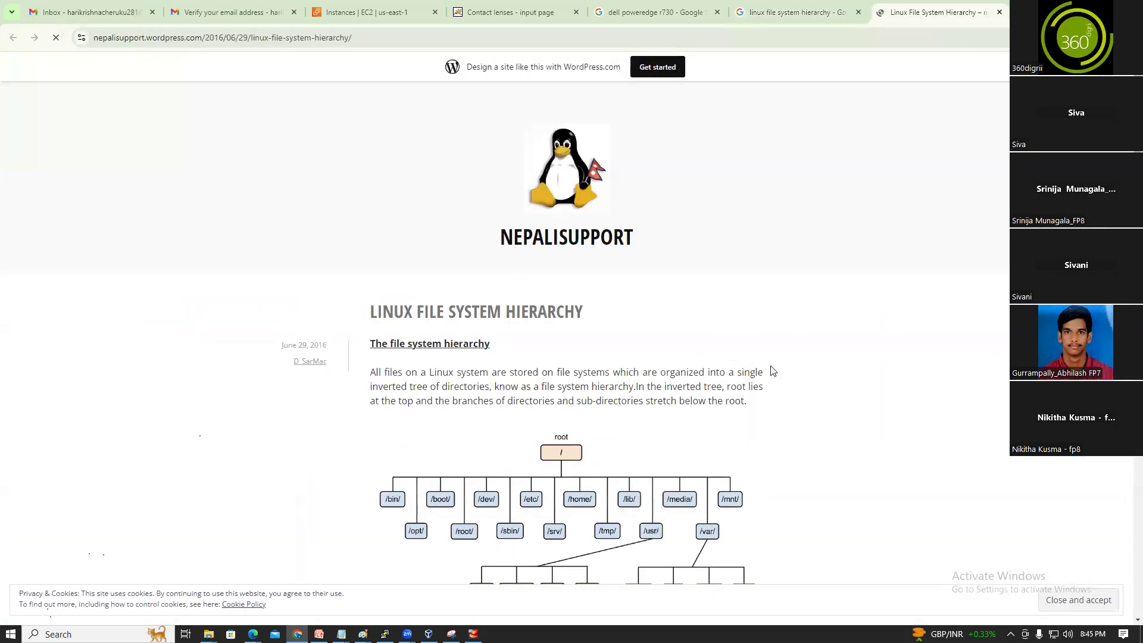
pyautogui.scroll(-5, 571, 357)
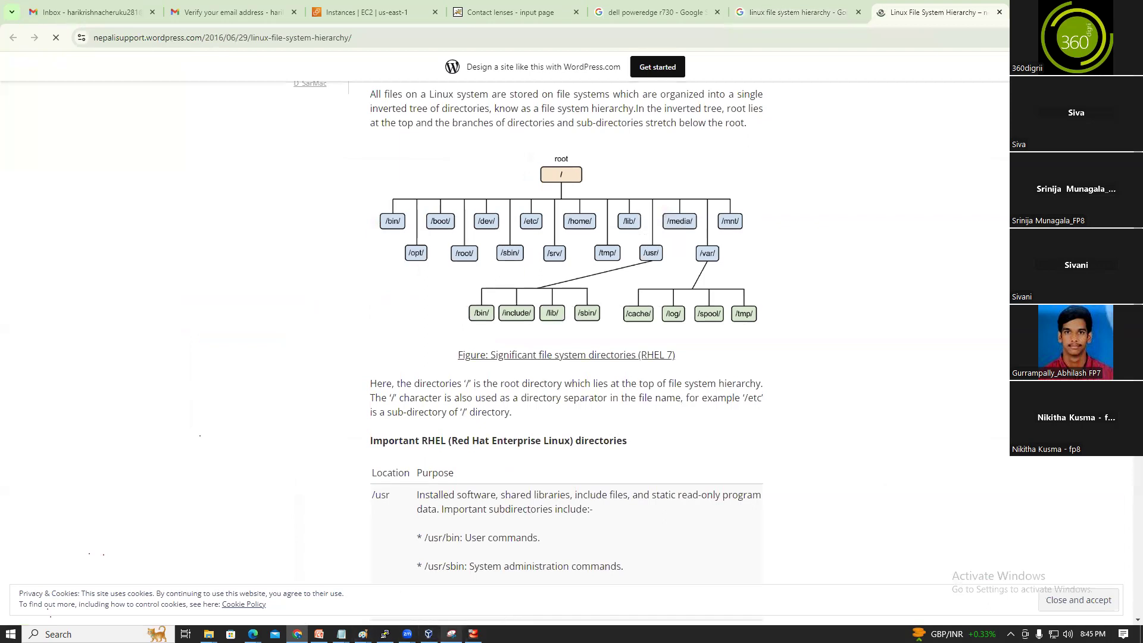
# Take a new snip of the article's Linux directory-tree diagram
pyautogui.click(452, 634)
pyautogui.hotkey('ctrl', 'n')
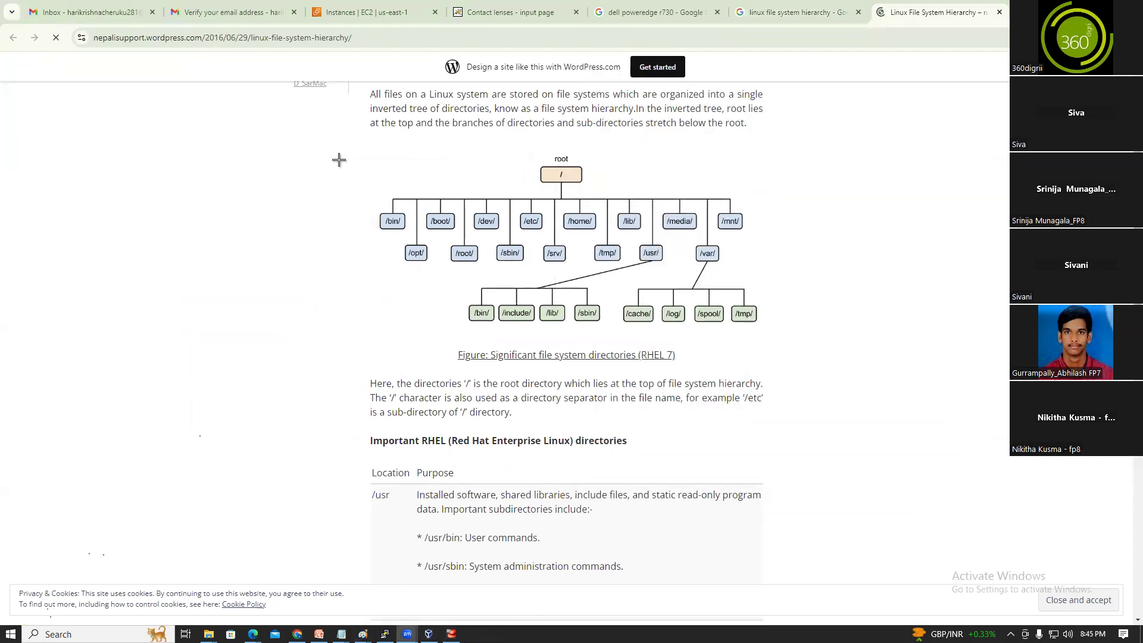
pyautogui.moveTo(326, 141); pyautogui.dragTo(841, 344)
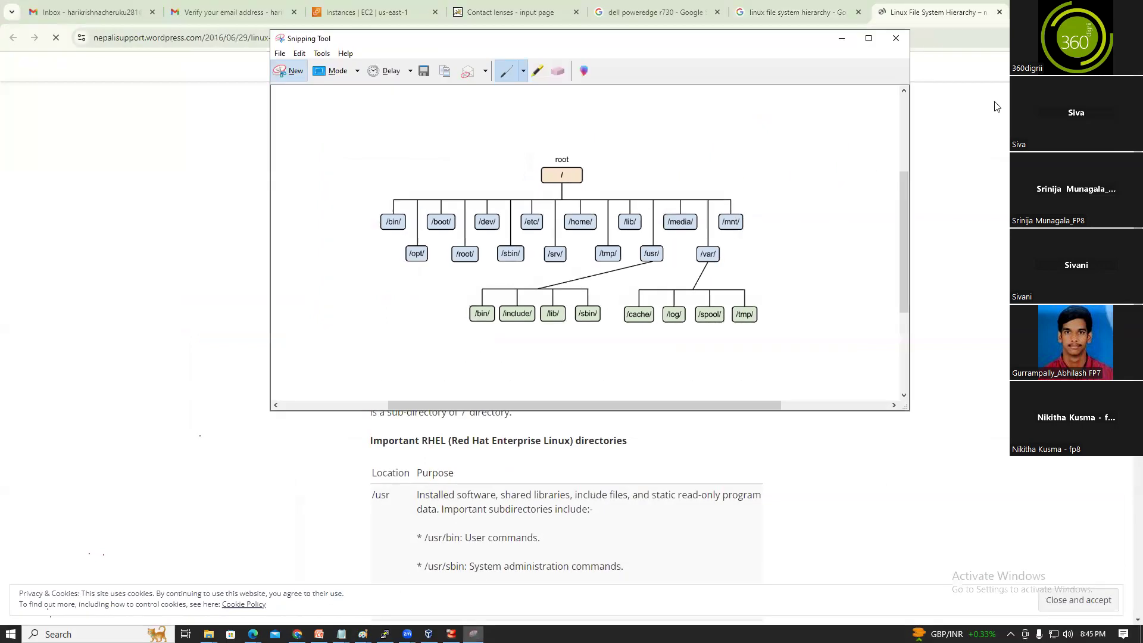
pyautogui.click(296, 632)
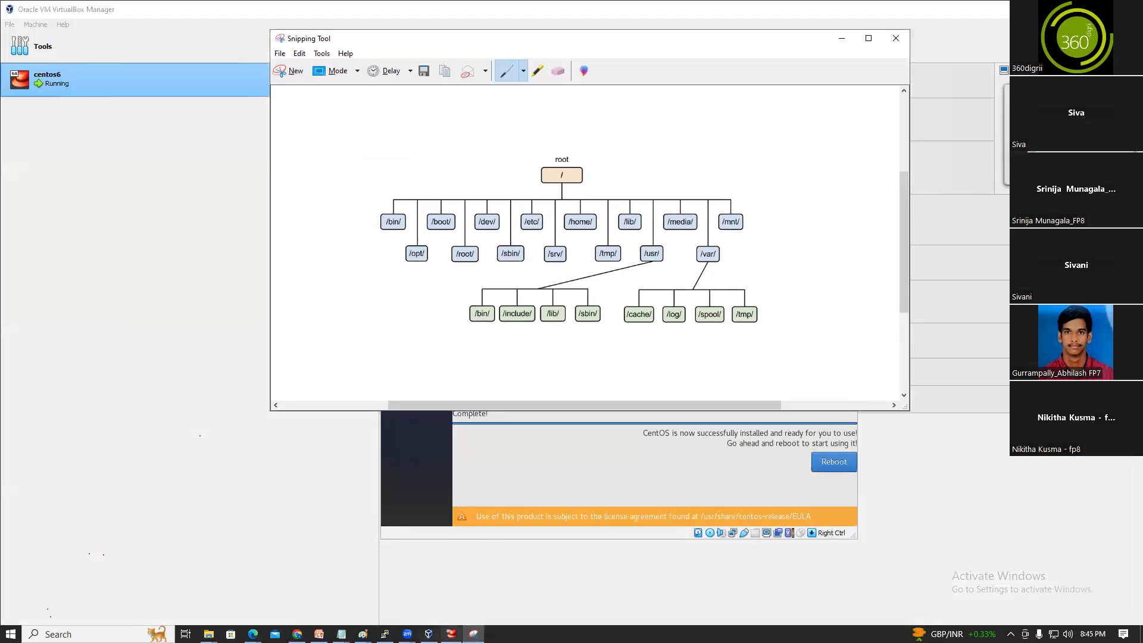
pyautogui.click(363, 634)
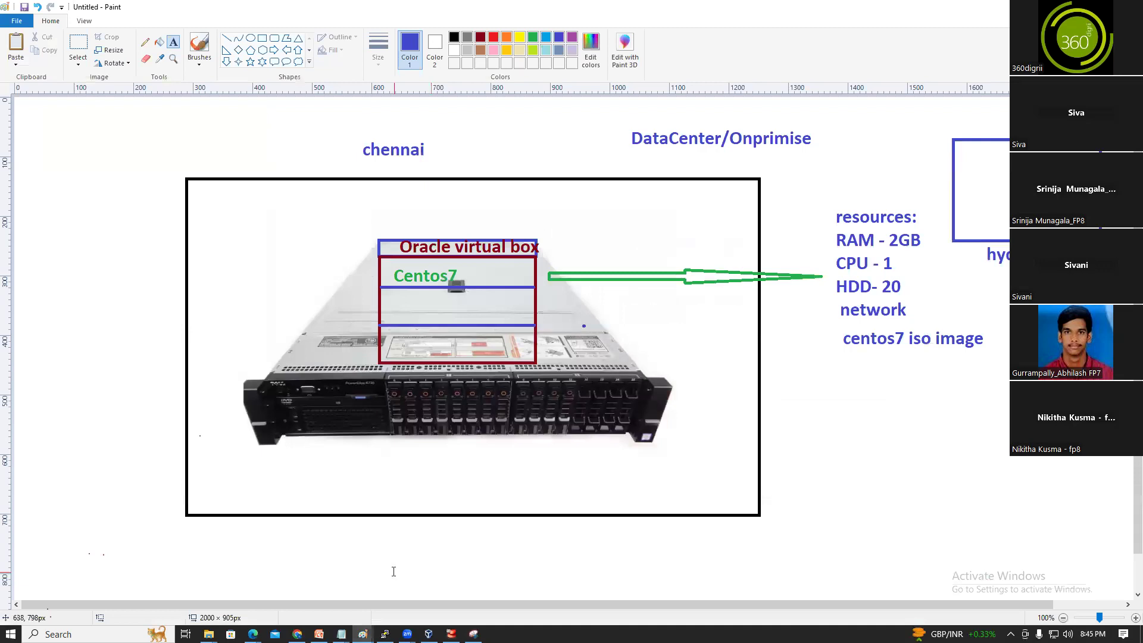
# Save the datacenter sketch as osinstallation.png in the Day 4 folder, then start a new blank canvas
pyautogui.click(17, 20)
pyautogui.click(37, 119)
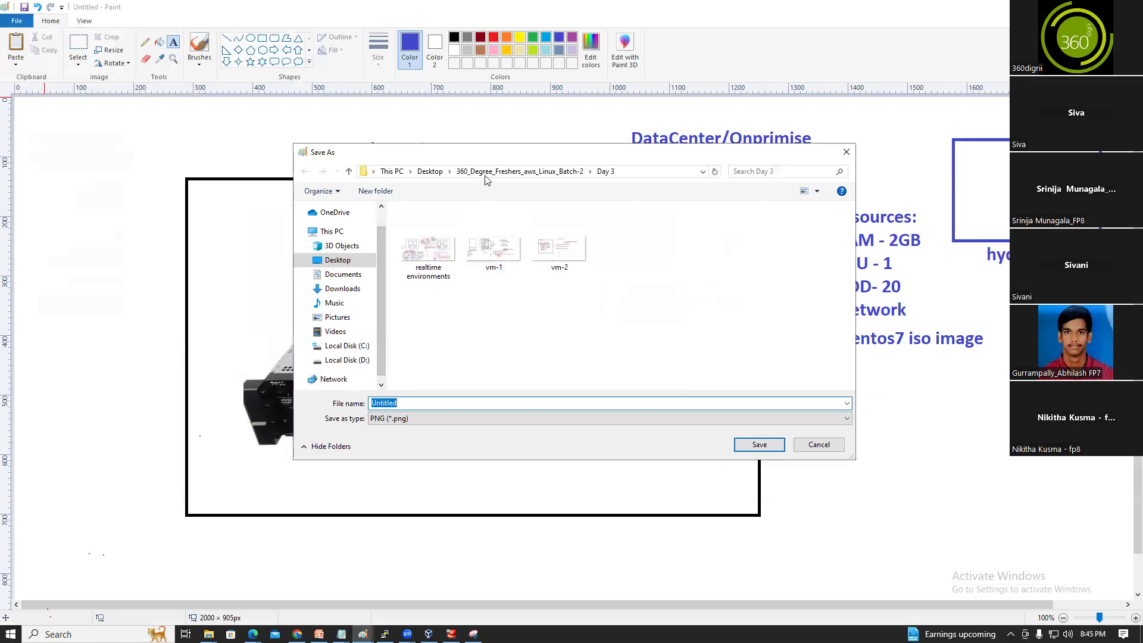
pyautogui.click(485, 172)
pyautogui.doubleClick(424, 263)
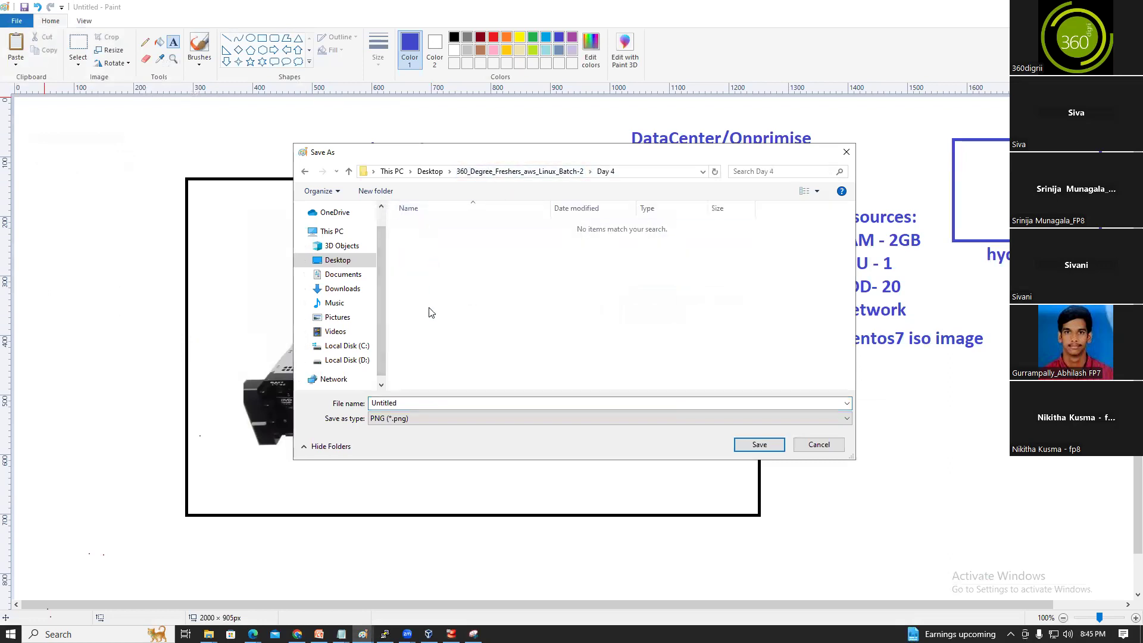
pyautogui.doubleClick(416, 404)
pyautogui.write('osinstall')
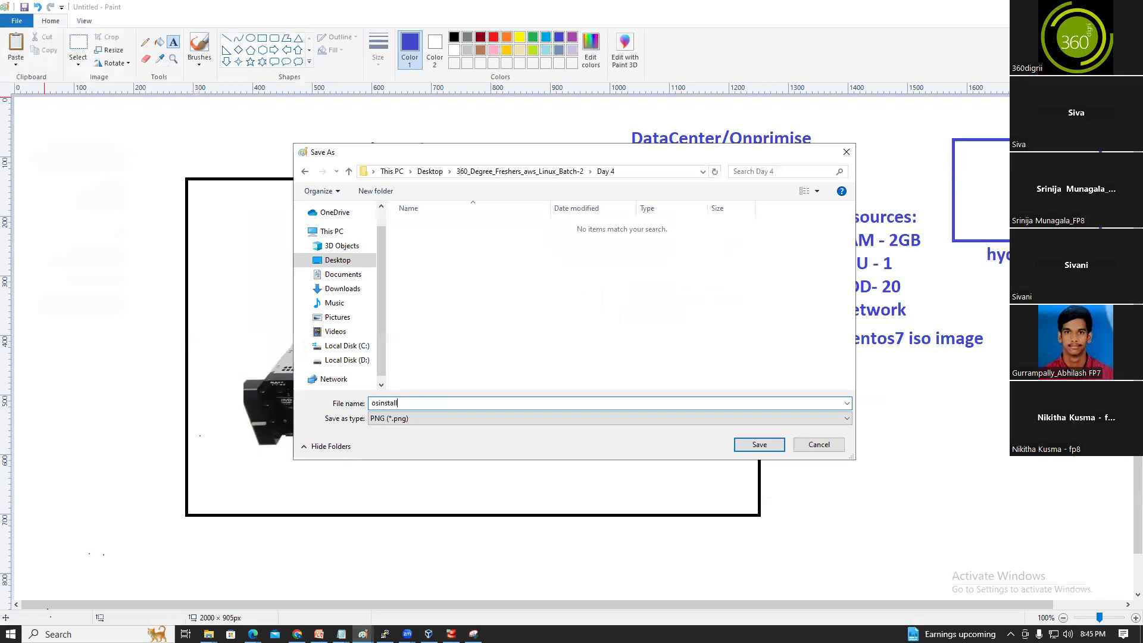
pyautogui.click(759, 445)
pyautogui.click(17, 21)
pyautogui.click(27, 39)
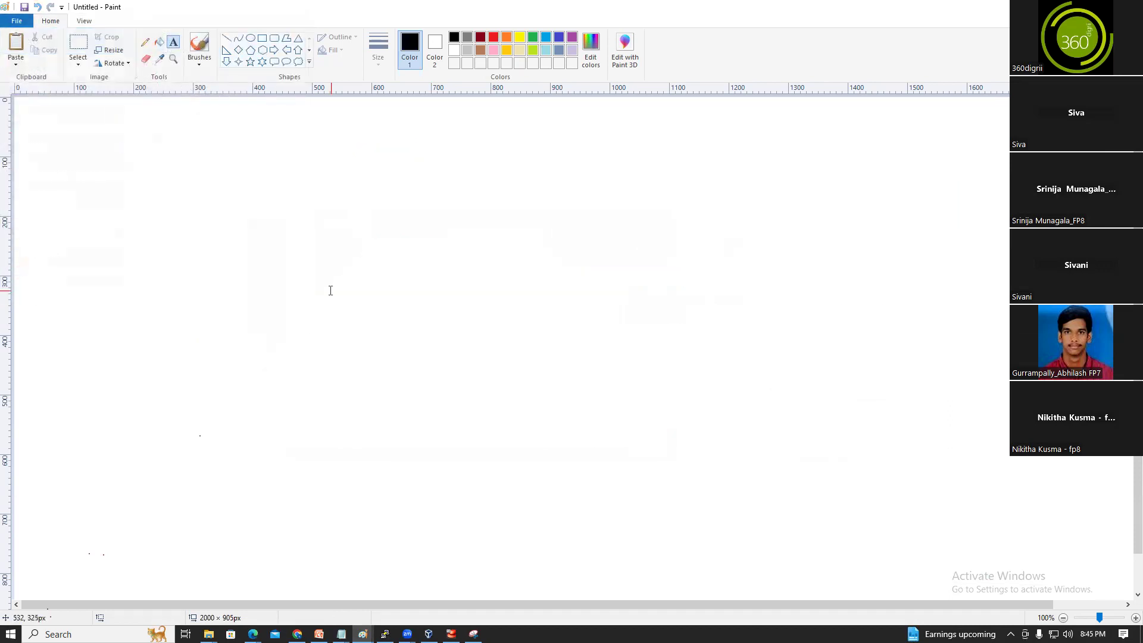
# Paste the Linux directory-tree snip, discard an enlarged copy, repaste and centre it on the canvas
pyautogui.hotkey('ctrl', 'v')
pyautogui.moveTo(428, 277); pyautogui.dragTo(660, 373)
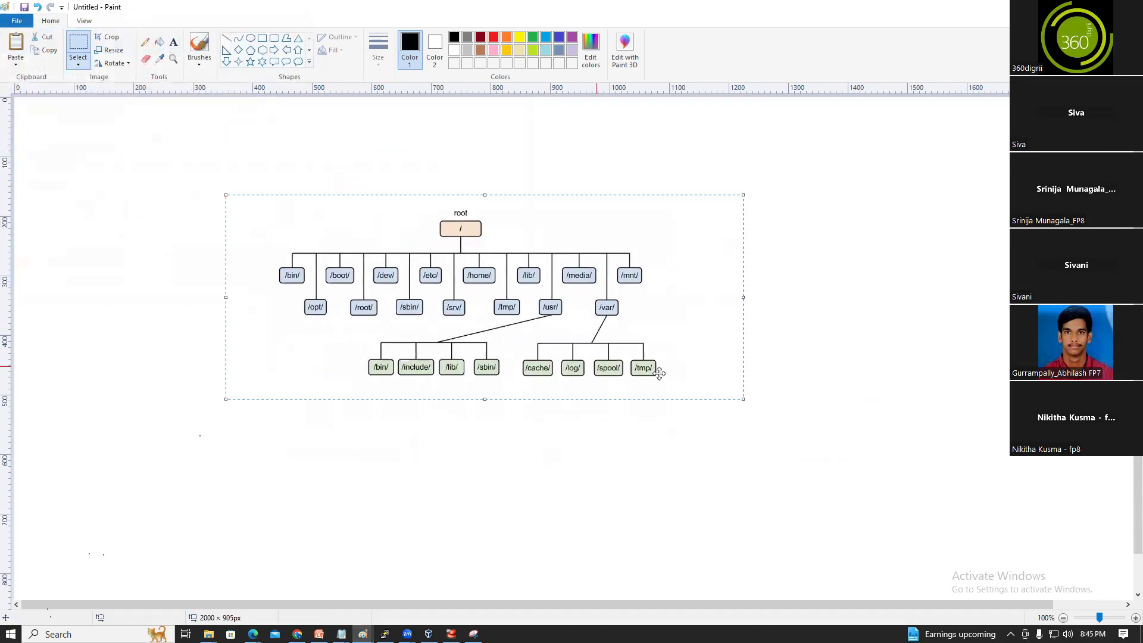
pyautogui.moveTo(743, 399); pyautogui.dragTo(878, 492)
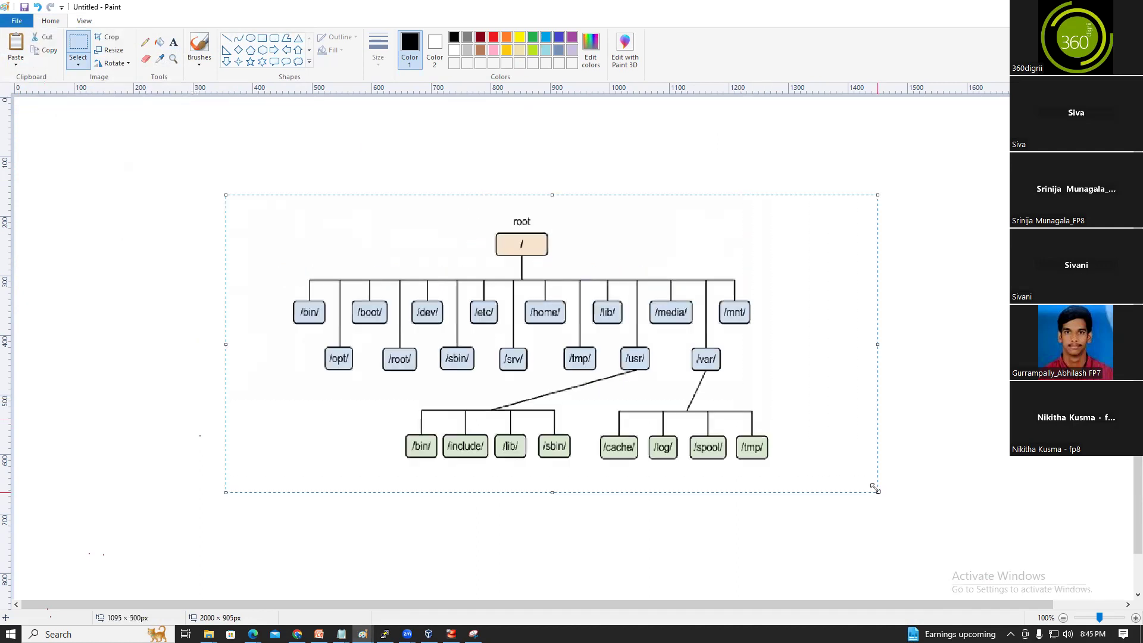
pyautogui.press('Delete')
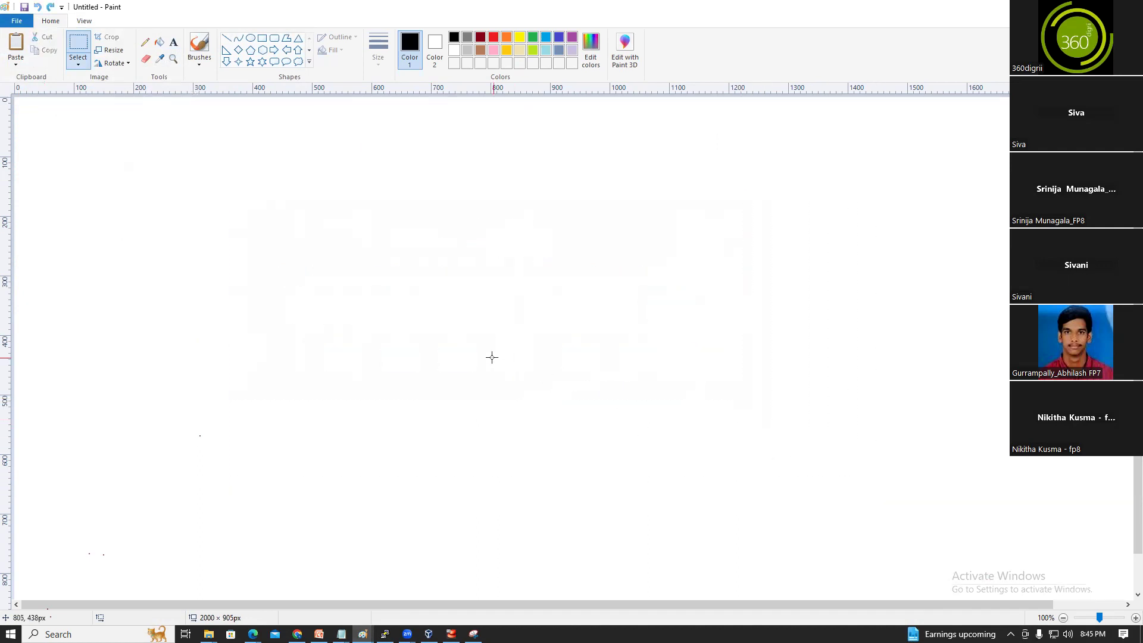
pyautogui.hotkey('ctrl', 'v')
pyautogui.moveTo(453, 107); pyautogui.dragTo(702, 212)
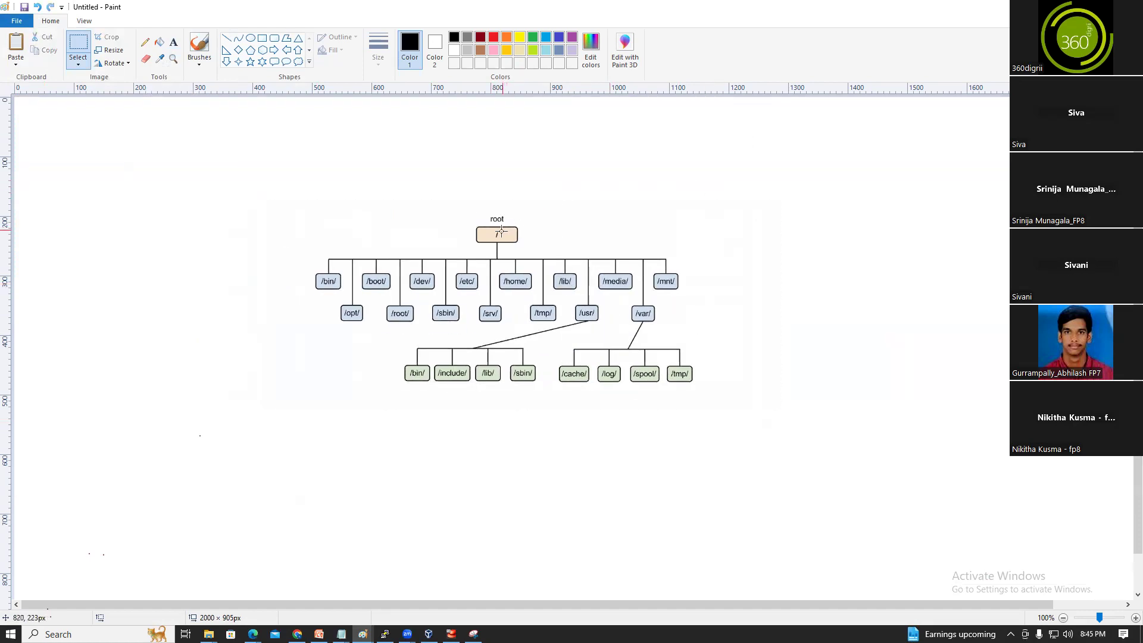